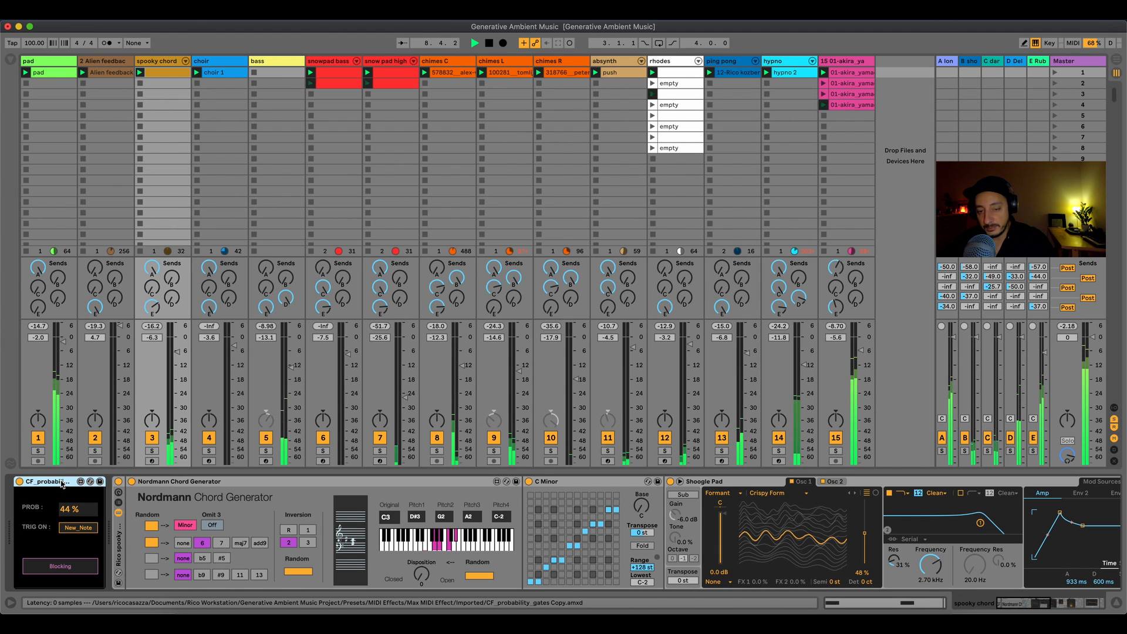
Step: Look through the device chains of the snowpad bass, absynth, rhodes, chimes L and chimes C tracks, ending on snowpad bass's probability gate
click(327, 61)
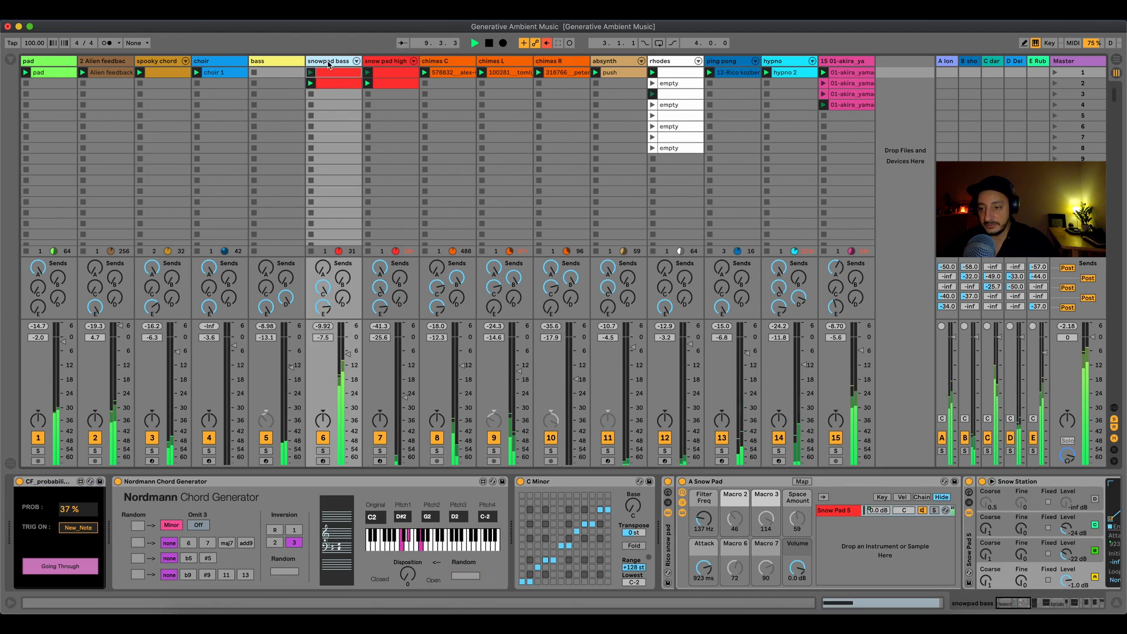
click(574, 76)
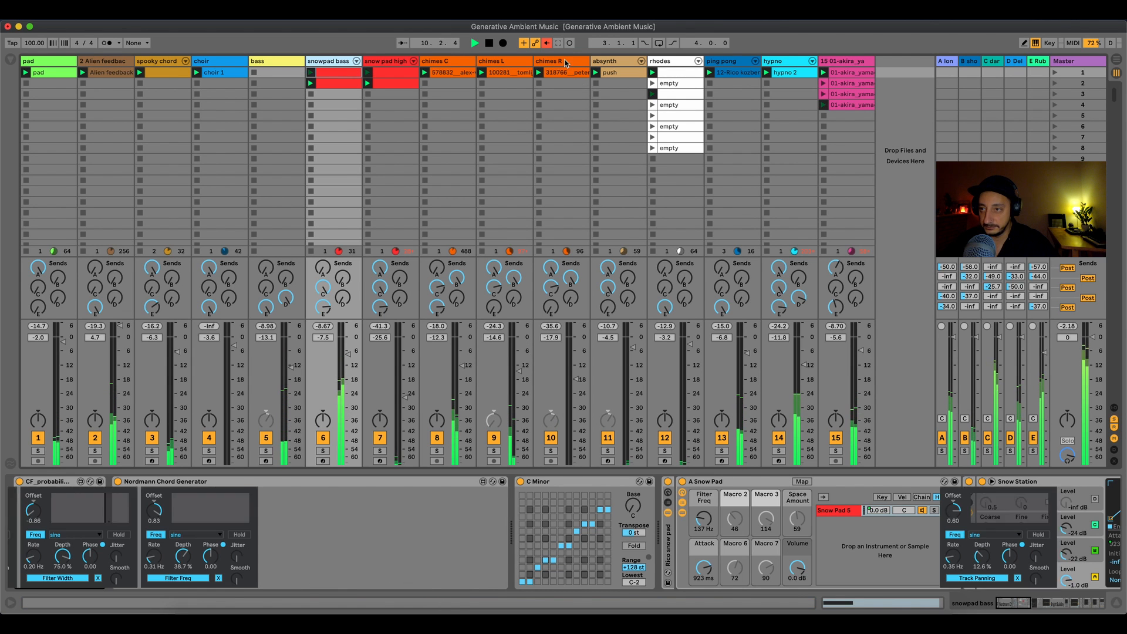
click(609, 62)
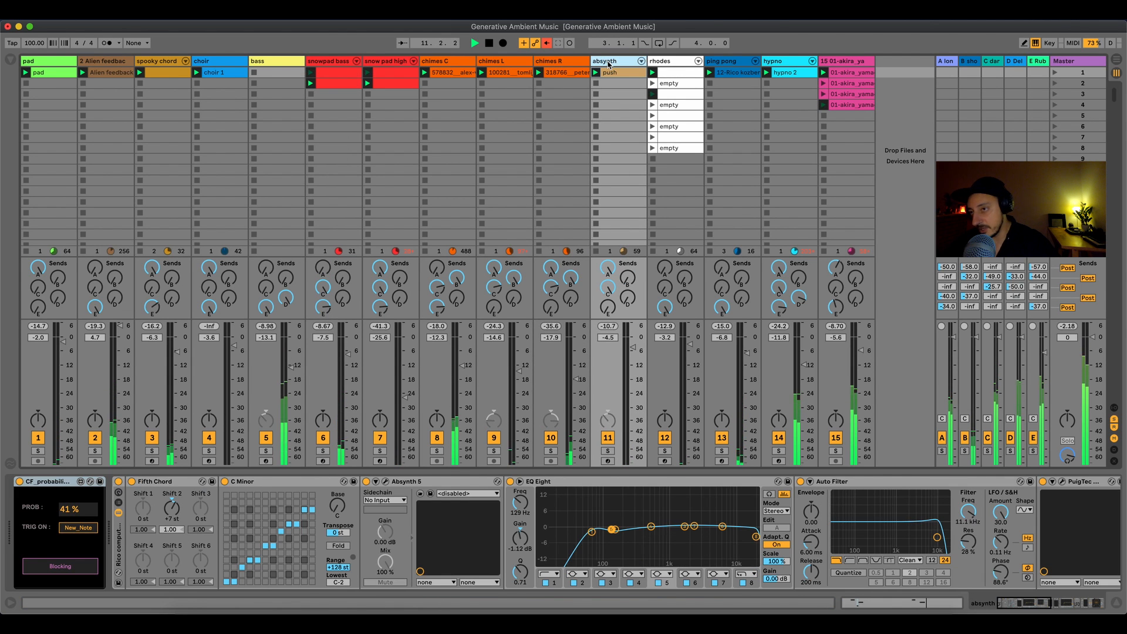
click(685, 63)
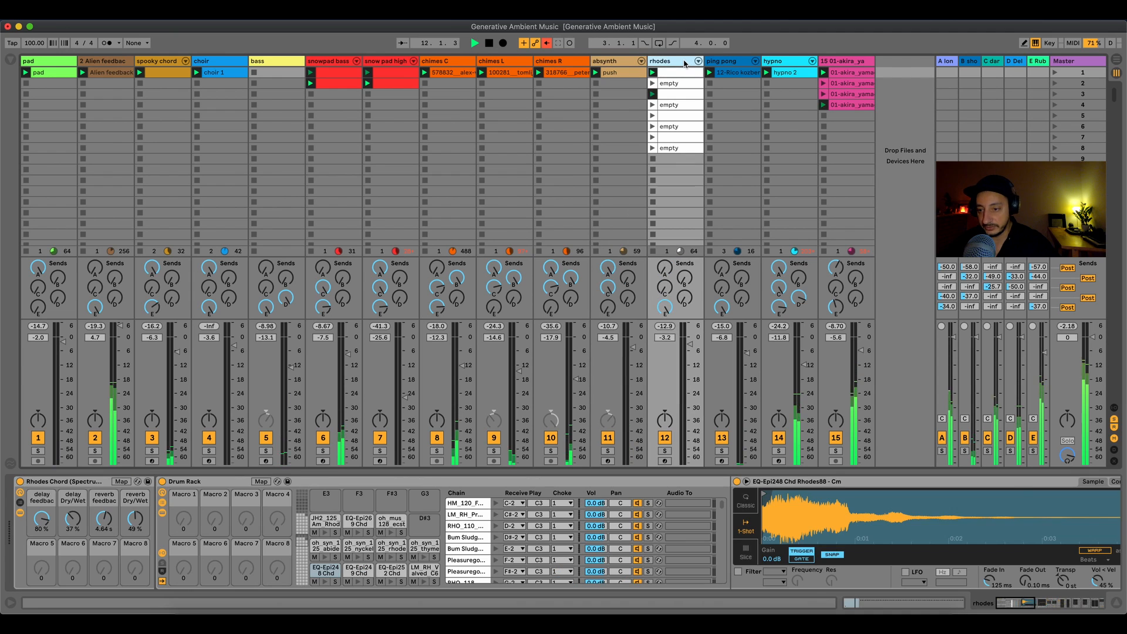
click(522, 60)
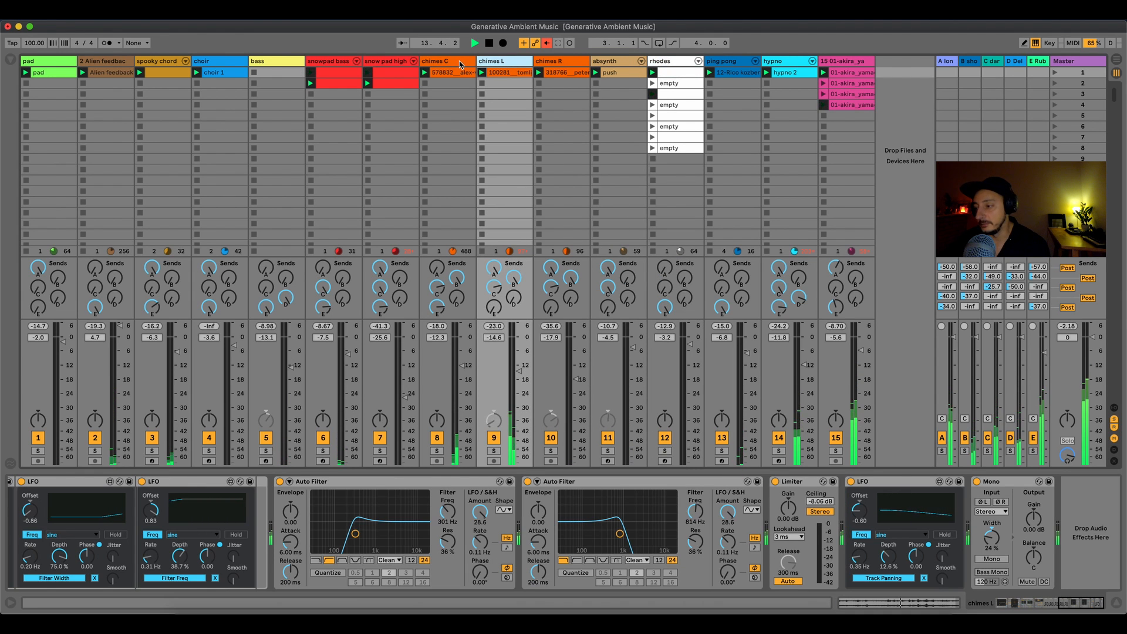
click(459, 61)
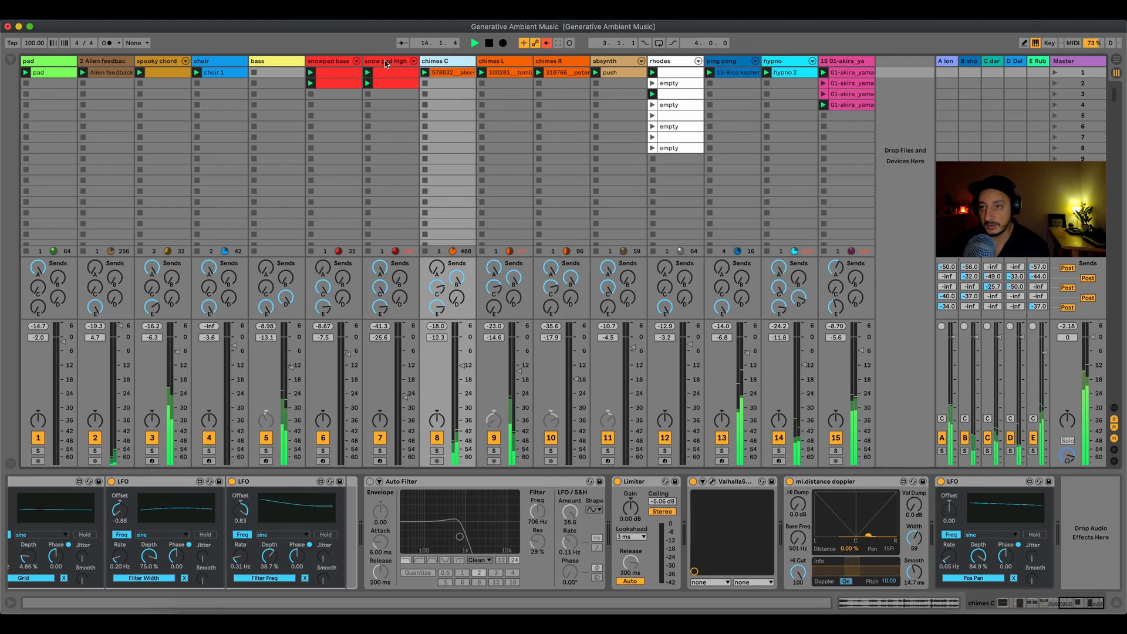
click(336, 62)
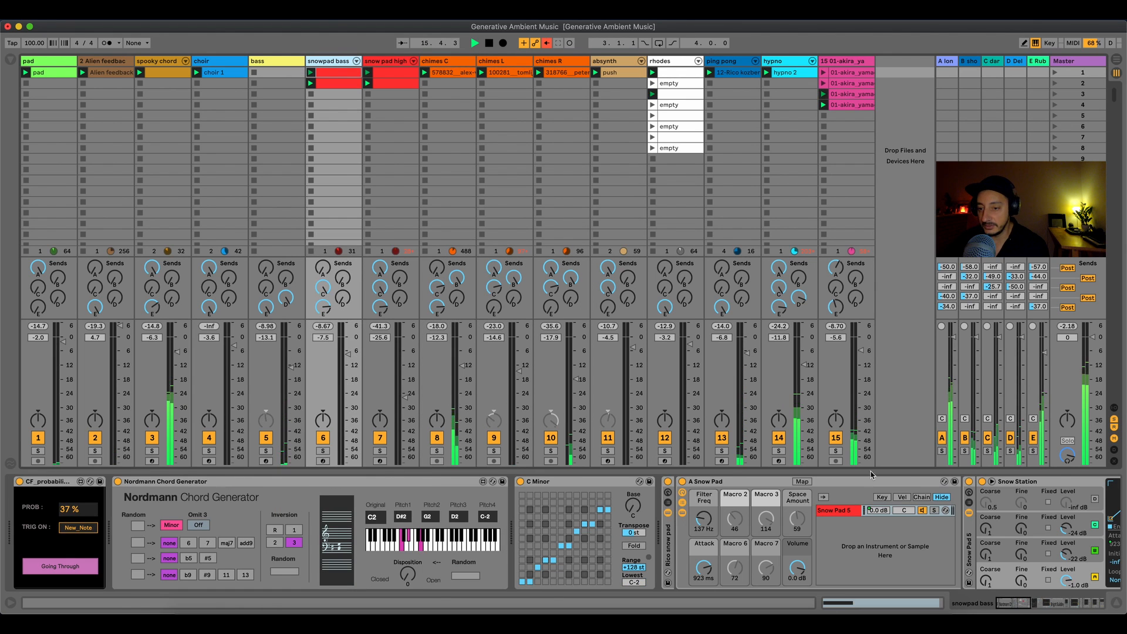
click(39, 485)
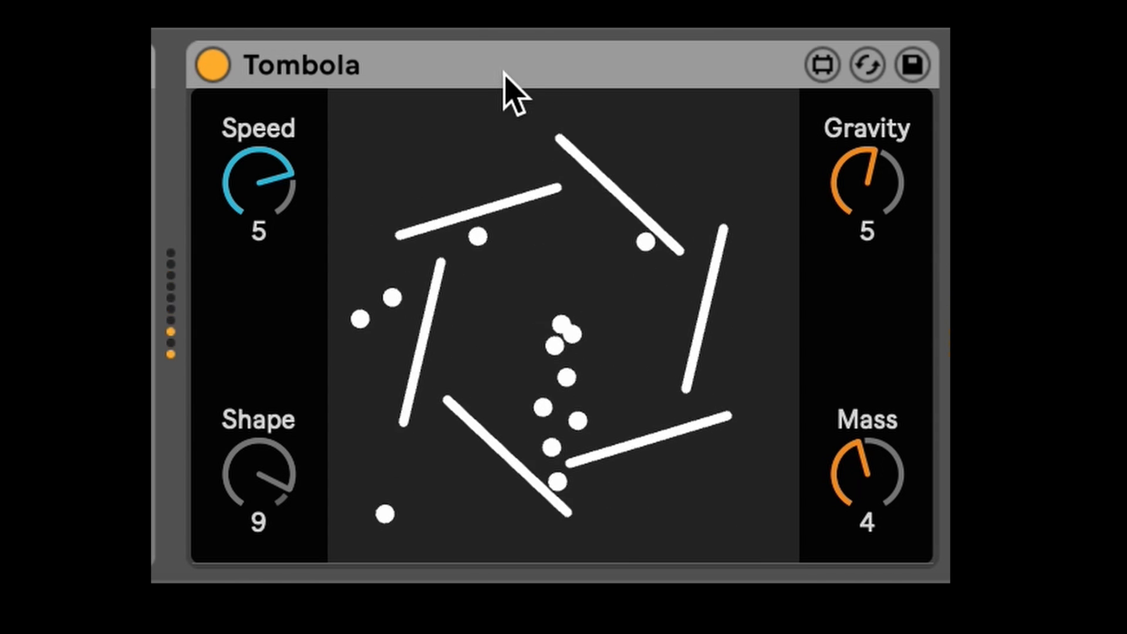
Step: Examine the Tombola device on the ping pong track and the device chains of the hypno, akira and pad tracks
click(460, 80)
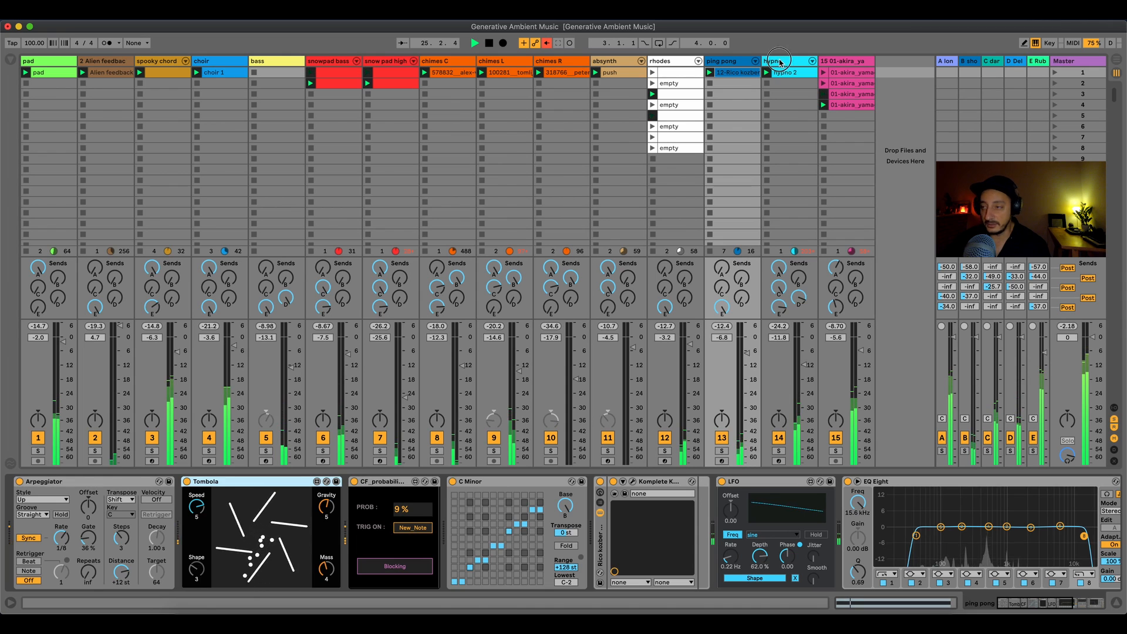
click(779, 63)
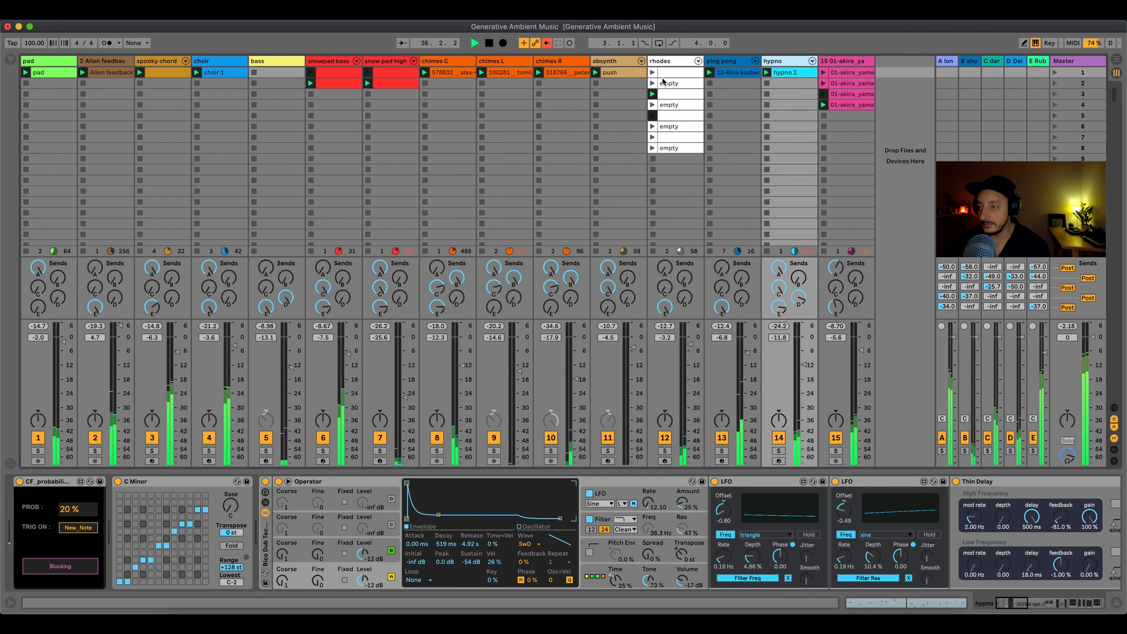
click(842, 62)
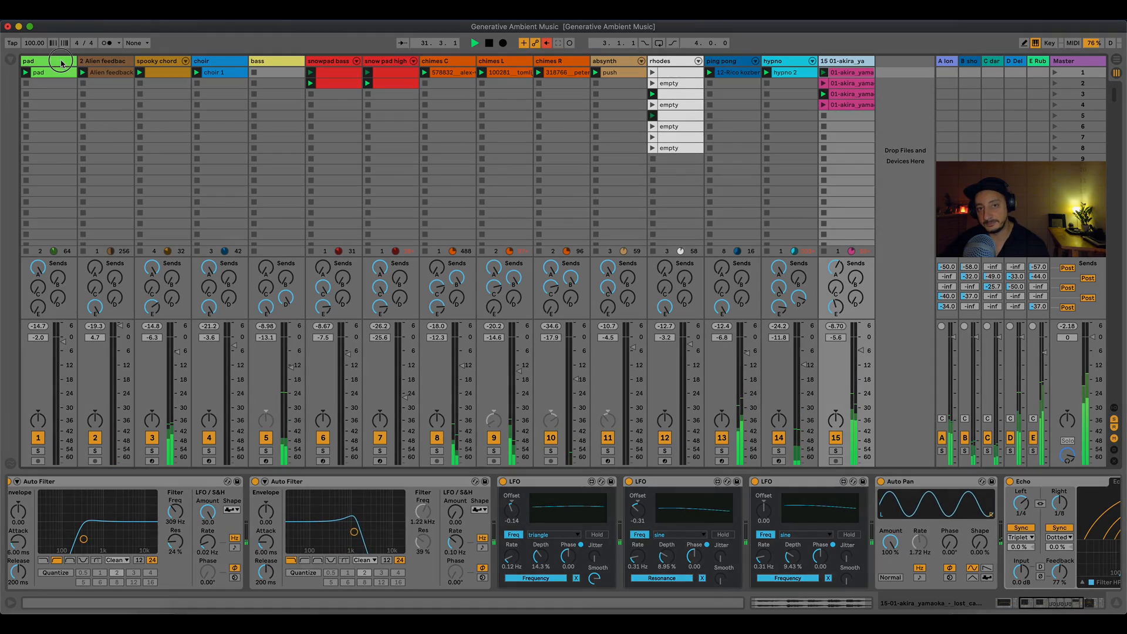
click(62, 61)
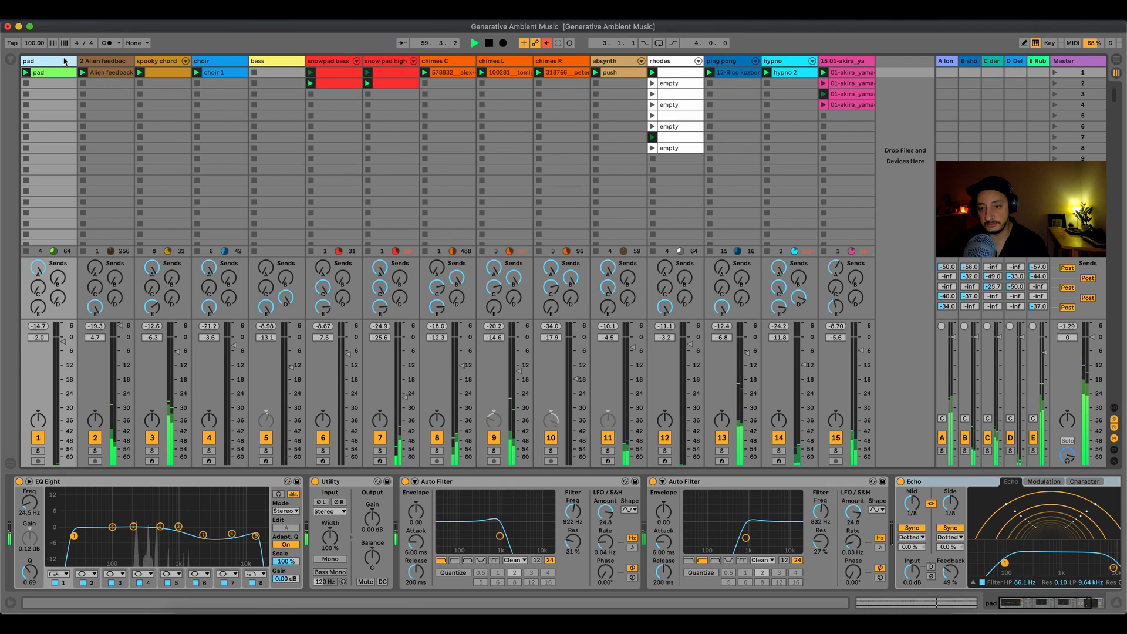
Step: Deactivate every track from Alien feedback through akira, leaving pad active, and show the pad track's devices
click(98, 61)
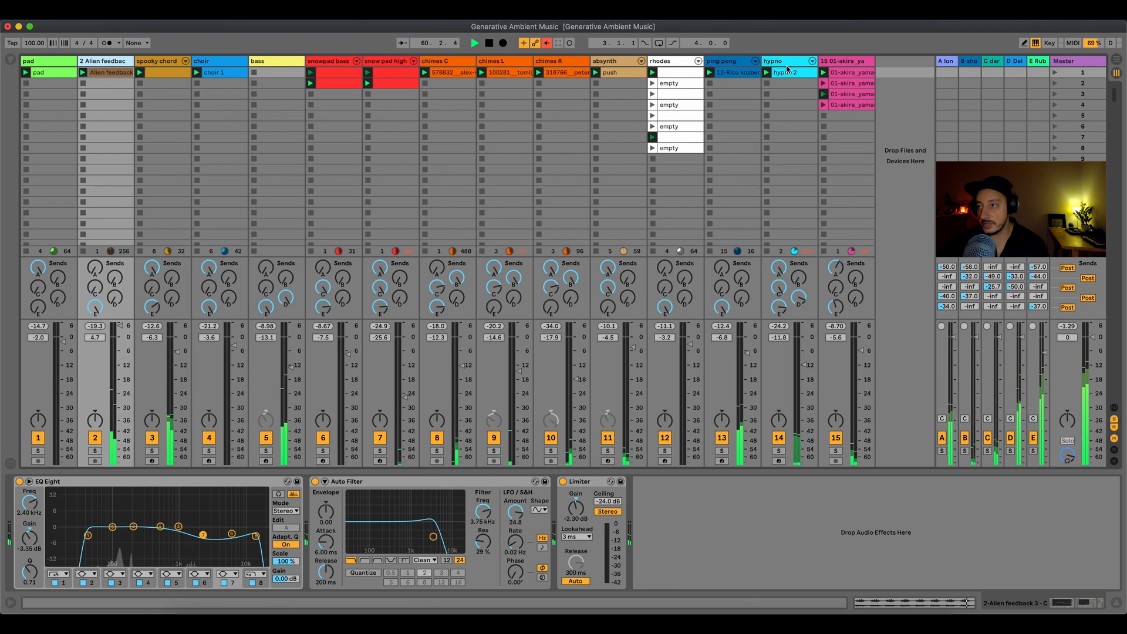
click(833, 61)
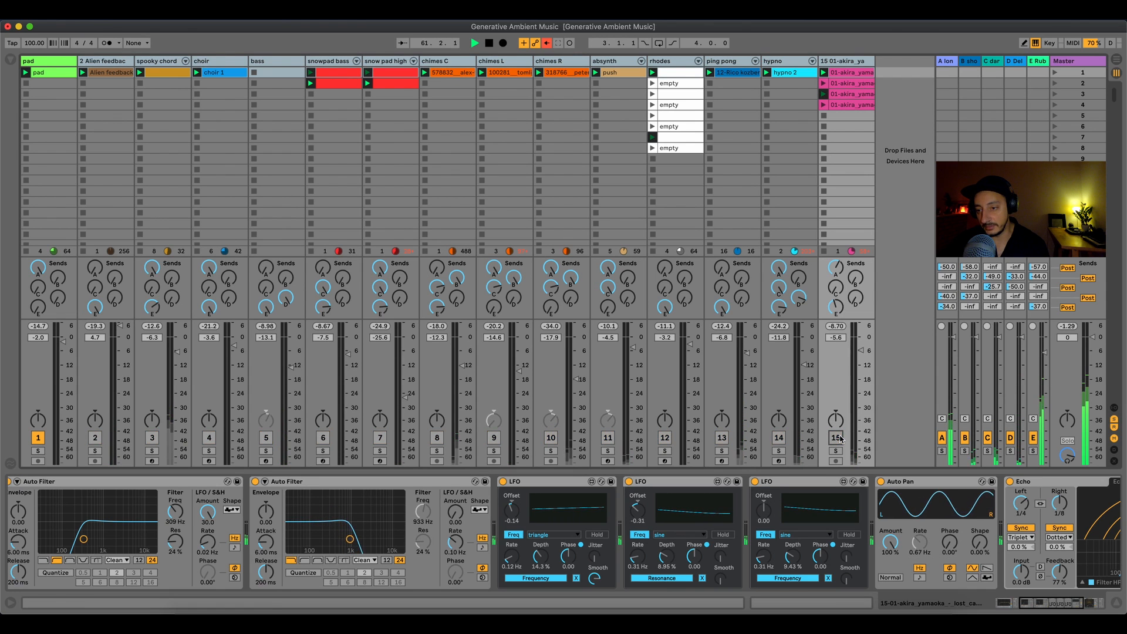
click(52, 62)
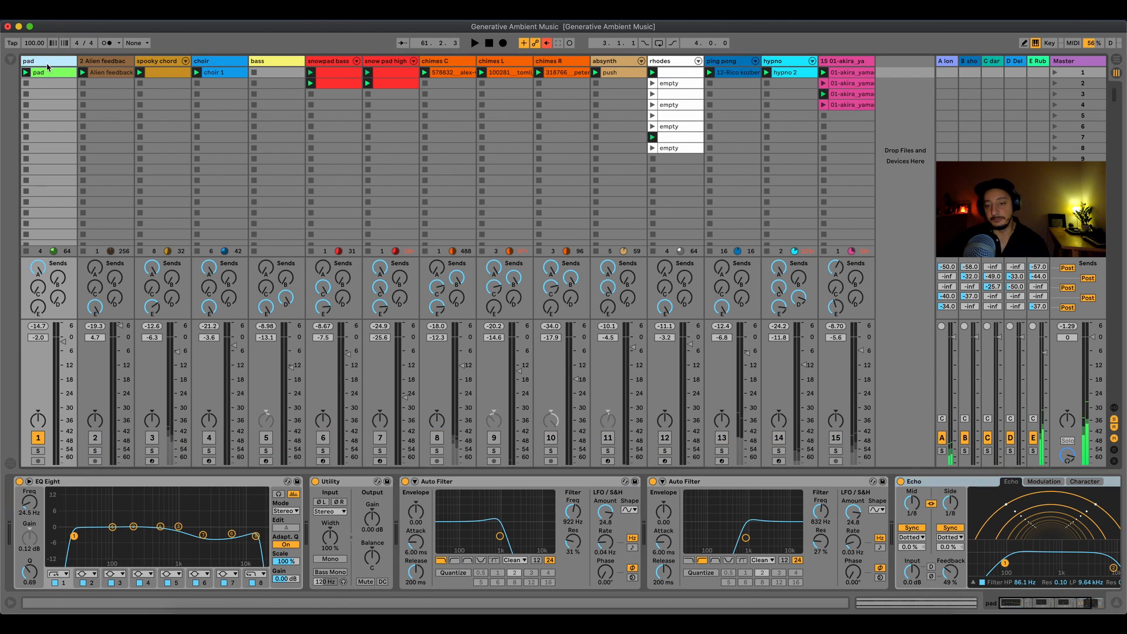
Step: Inspect the pad clip's sample, return to the pad track's device chain, and start playback
click(47, 72)
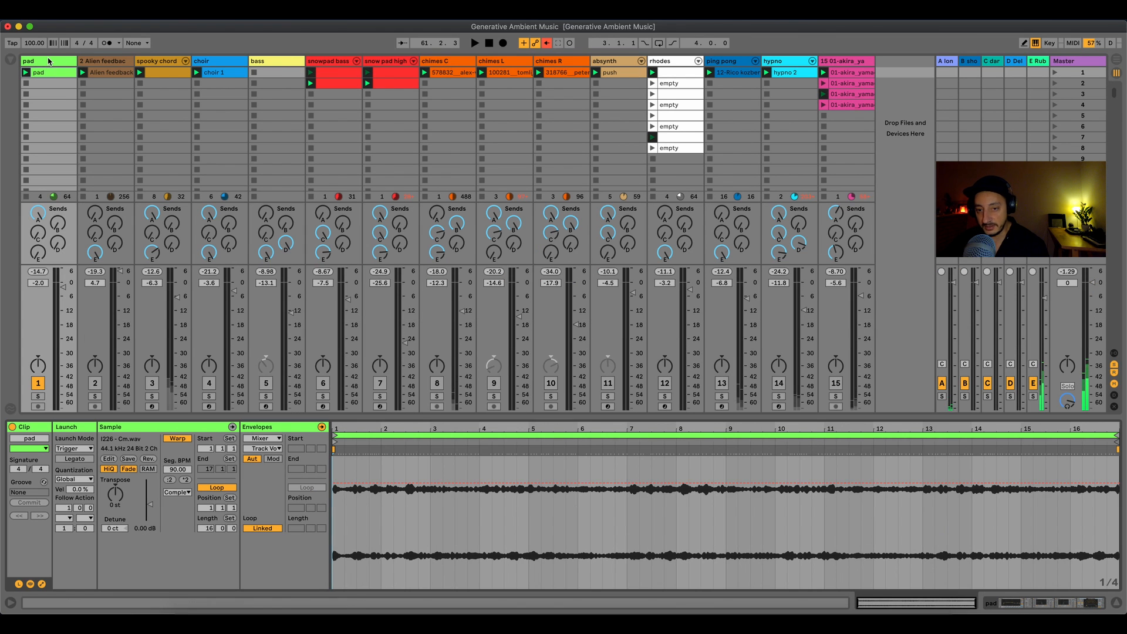
click(49, 60)
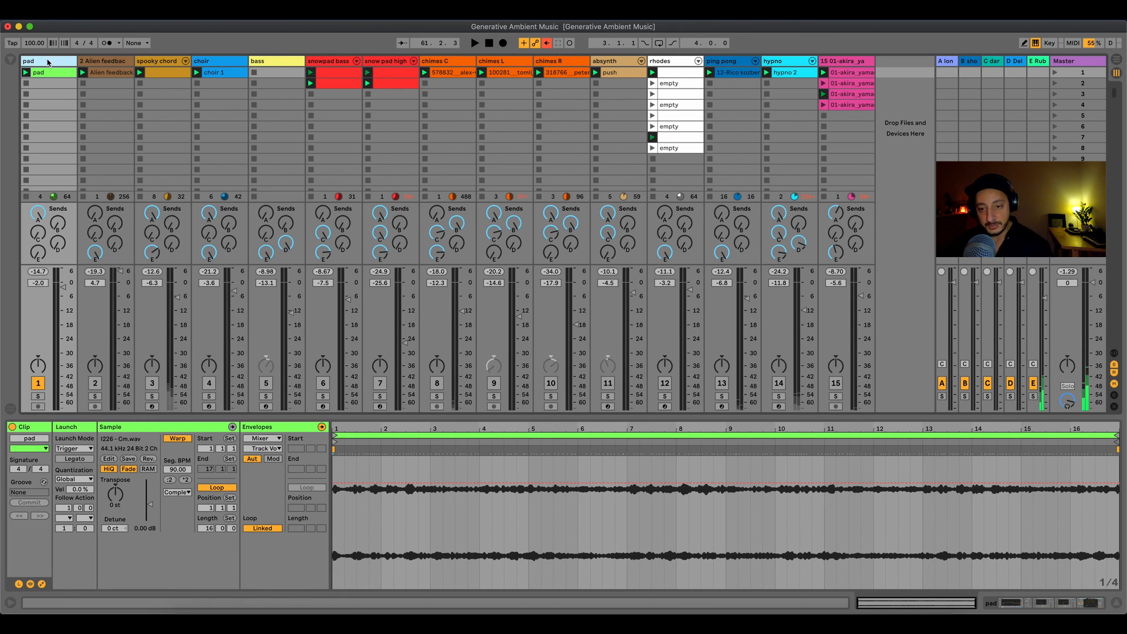
click(48, 62)
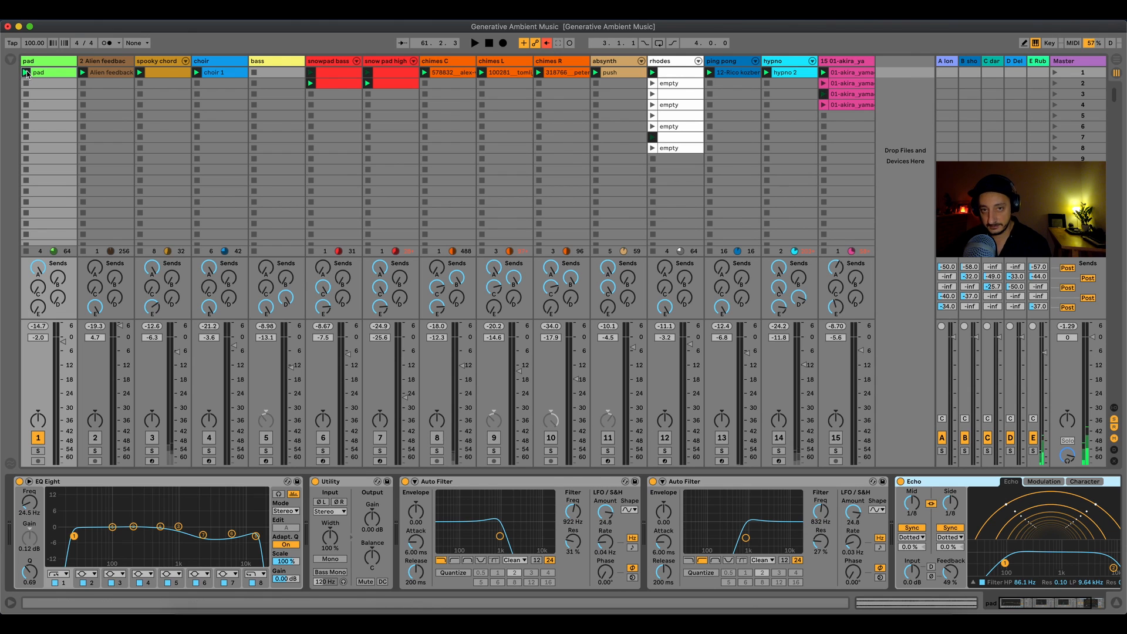
key(space)
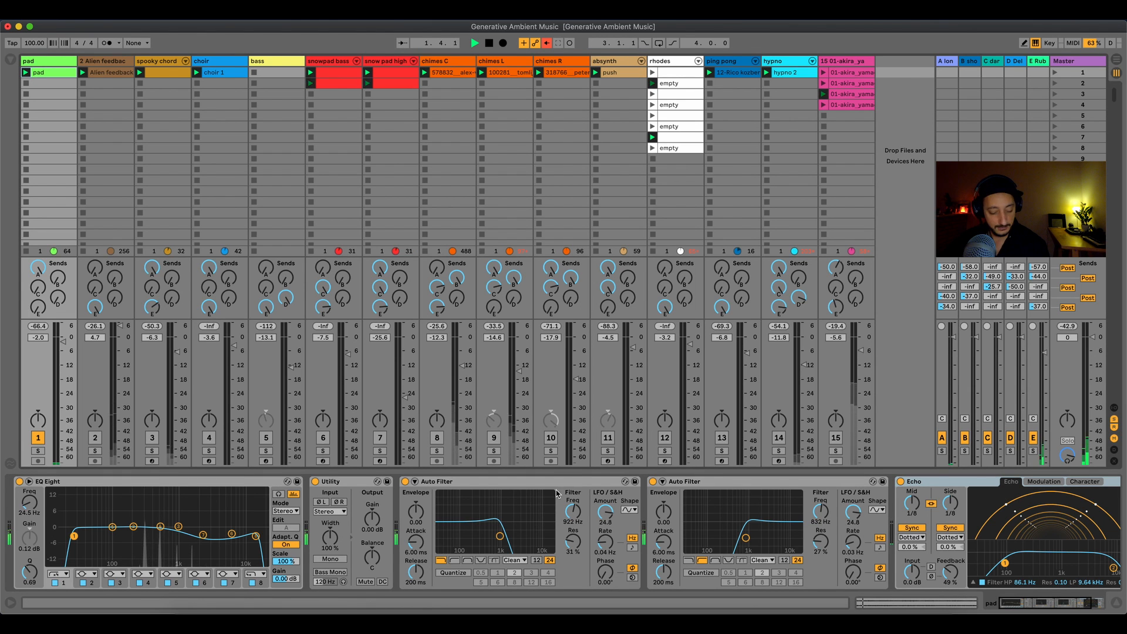
Step: Switch the pad track's two Auto Filters off together and back on to compare the sound
scroll(549, 500, right, 3)
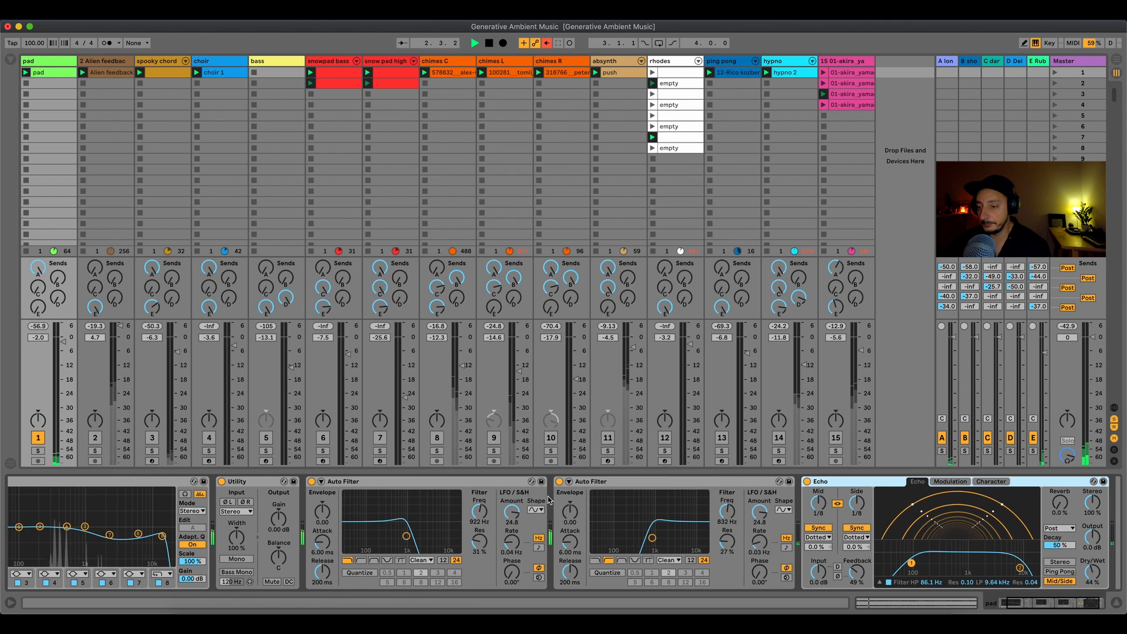
click(460, 481)
shift+click(648, 486)
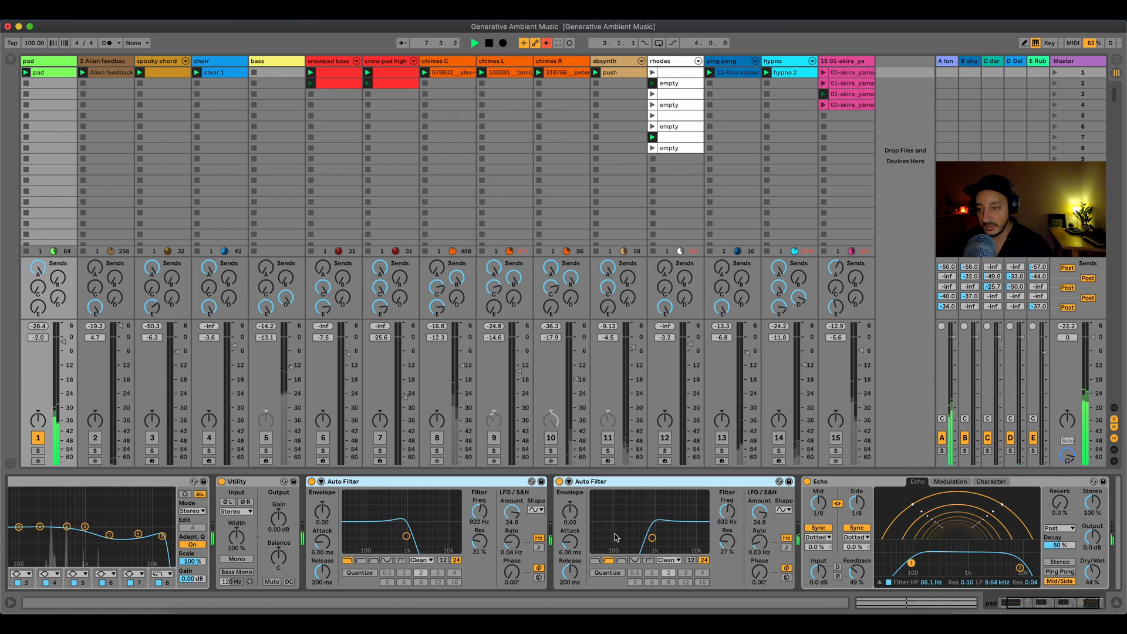
key(0)
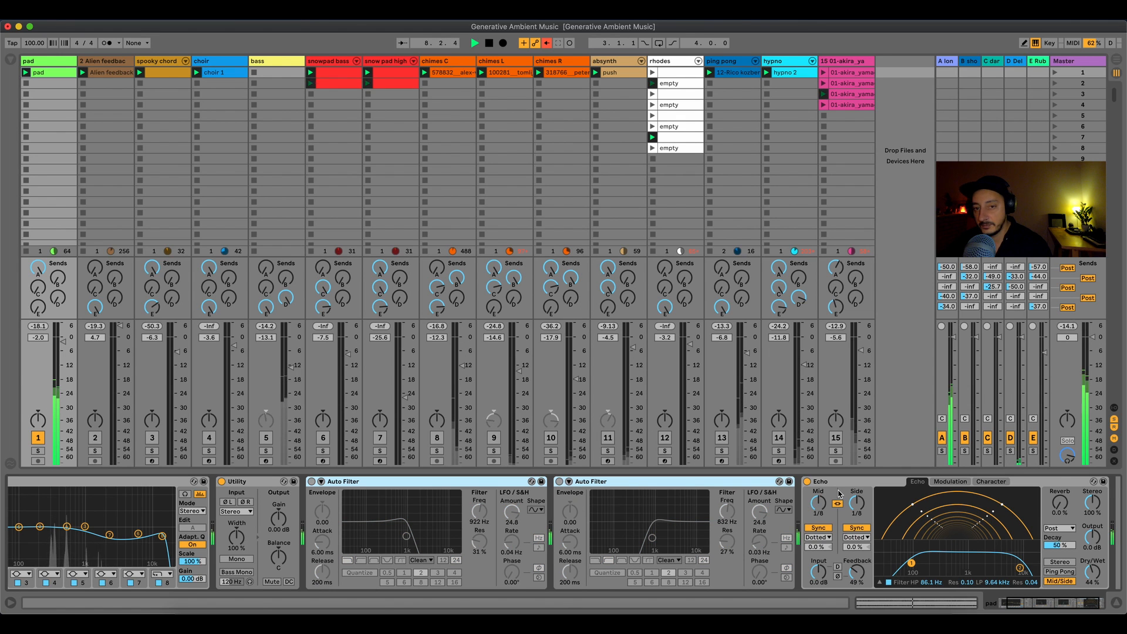
key(0)
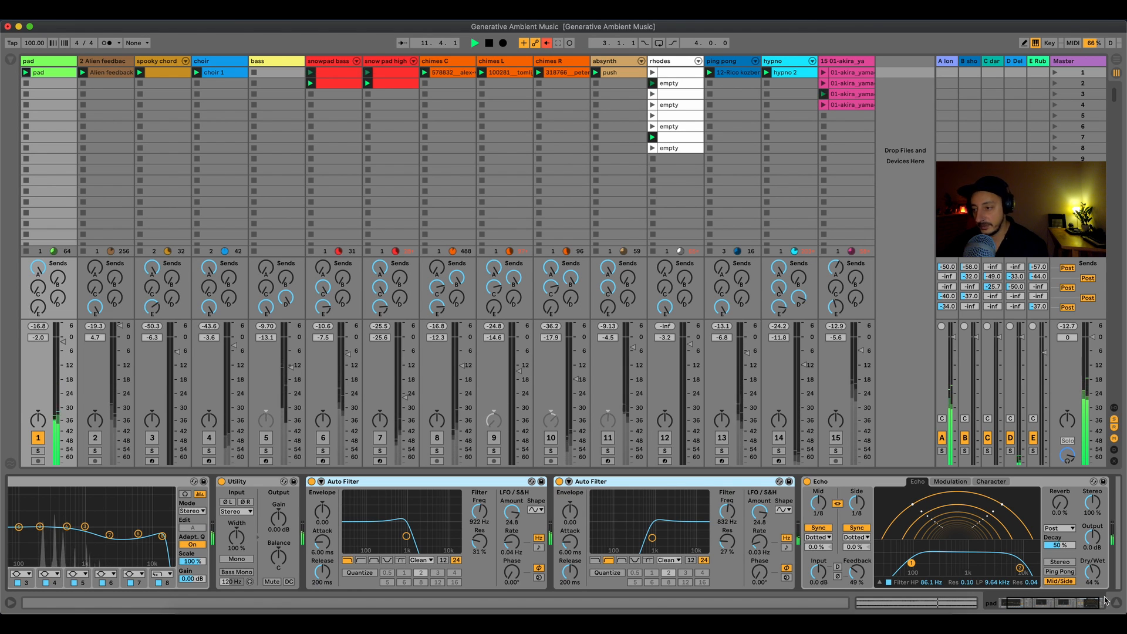
Step: Examine the Echo at the end of the pad track's chain and return to the start of the chain
click(895, 505)
click(1072, 606)
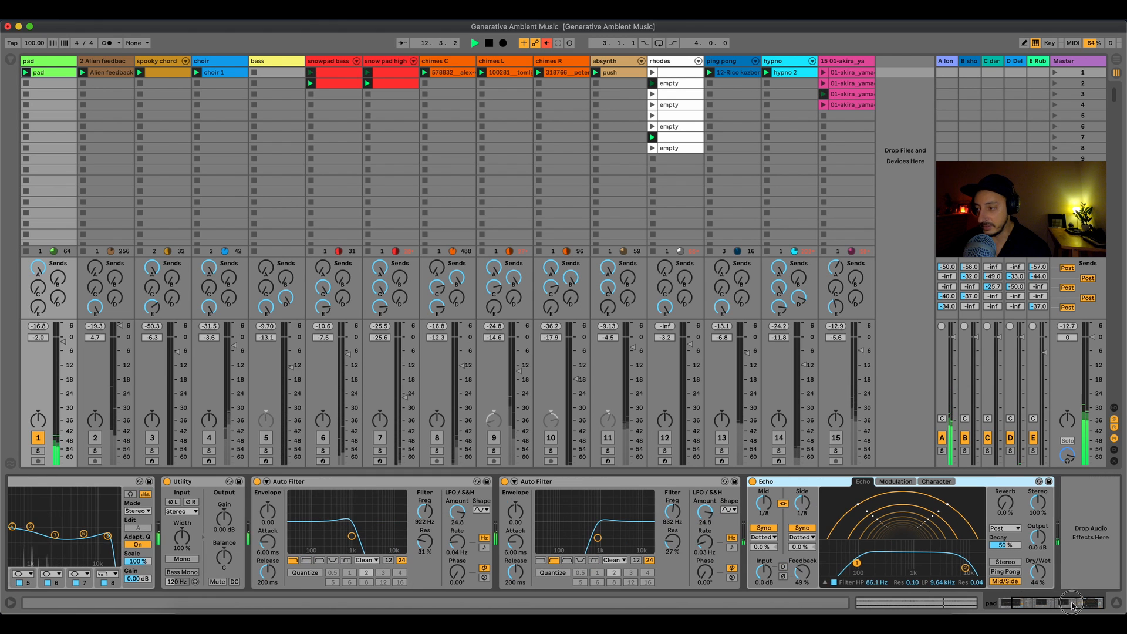
drag(1071, 606, 1057, 606)
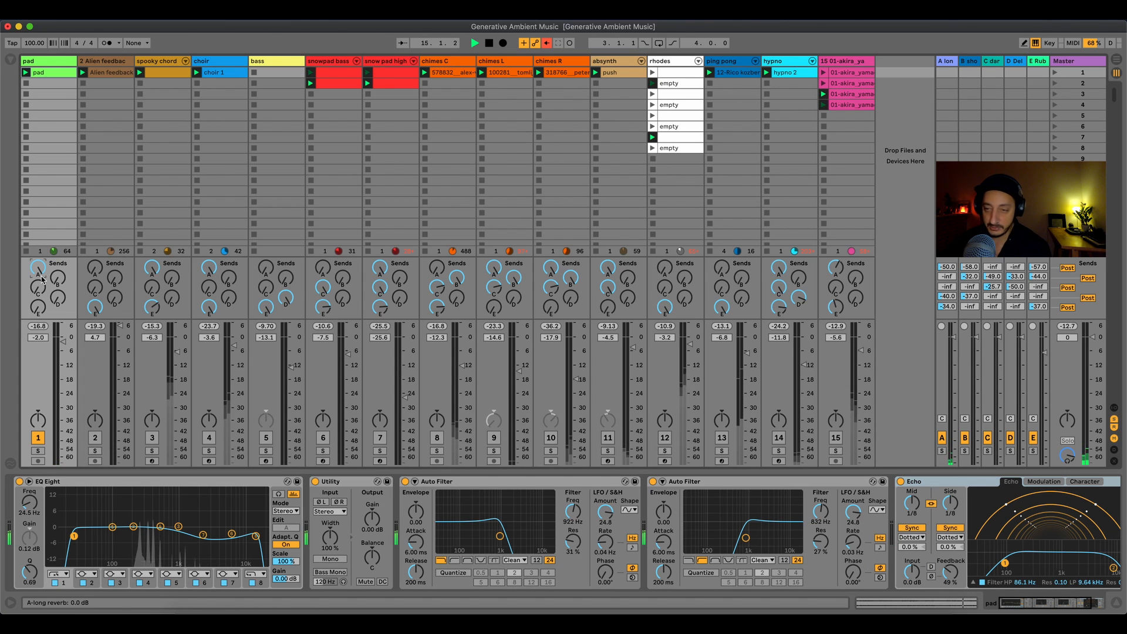
Step: Look through return tracks A to E, then revisit returns A, B and C
click(949, 62)
click(971, 63)
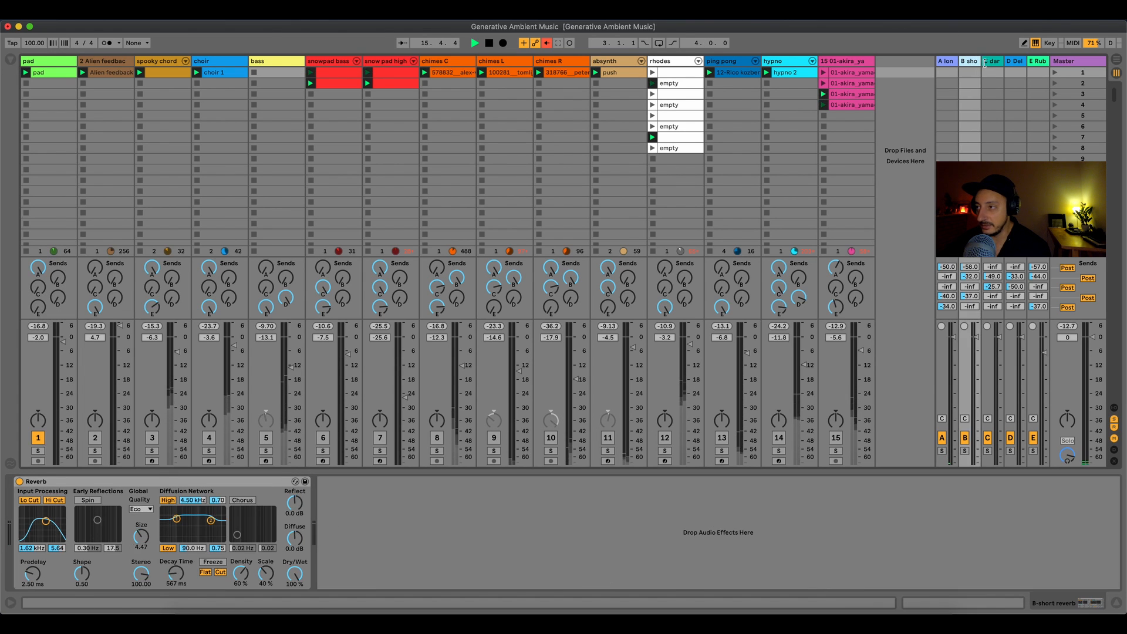
click(991, 63)
click(1010, 62)
click(1035, 63)
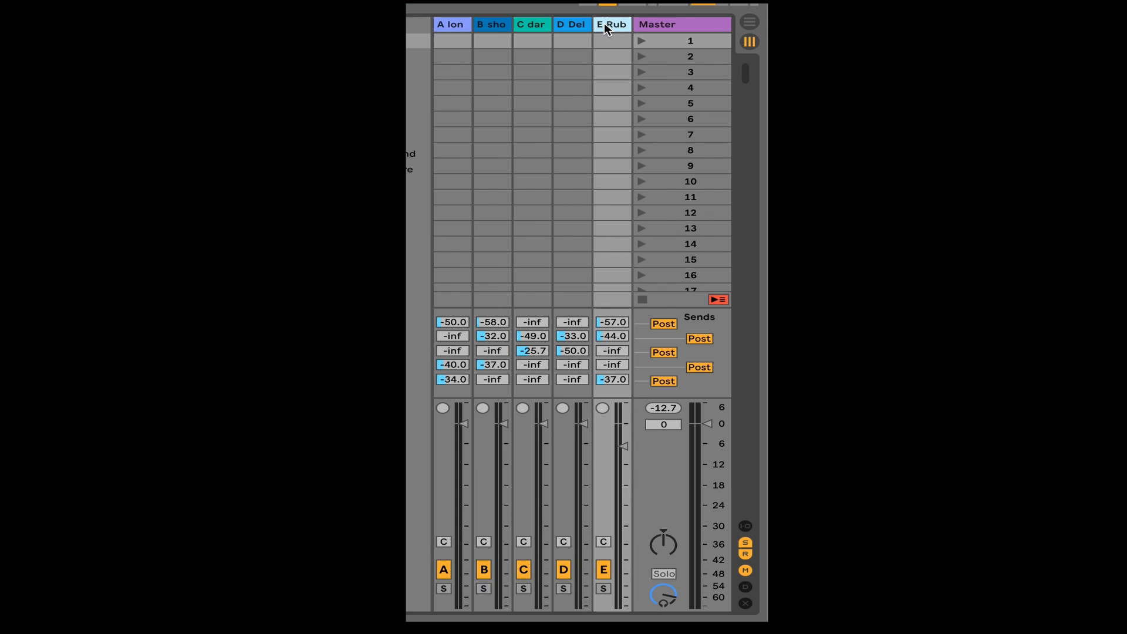
click(463, 24)
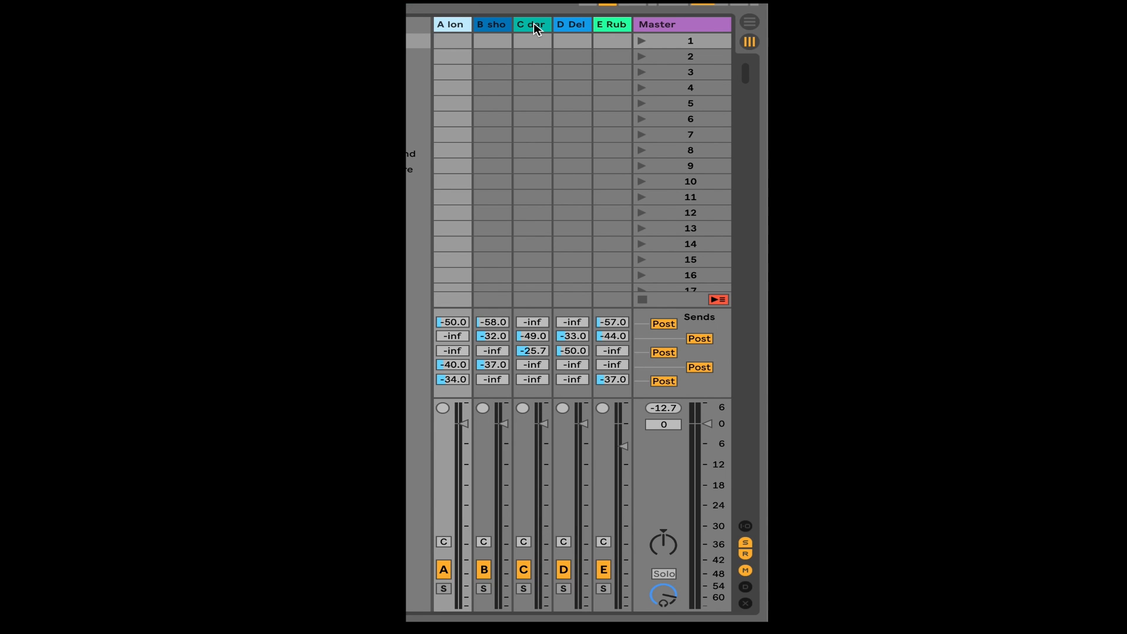
click(496, 25)
click(537, 24)
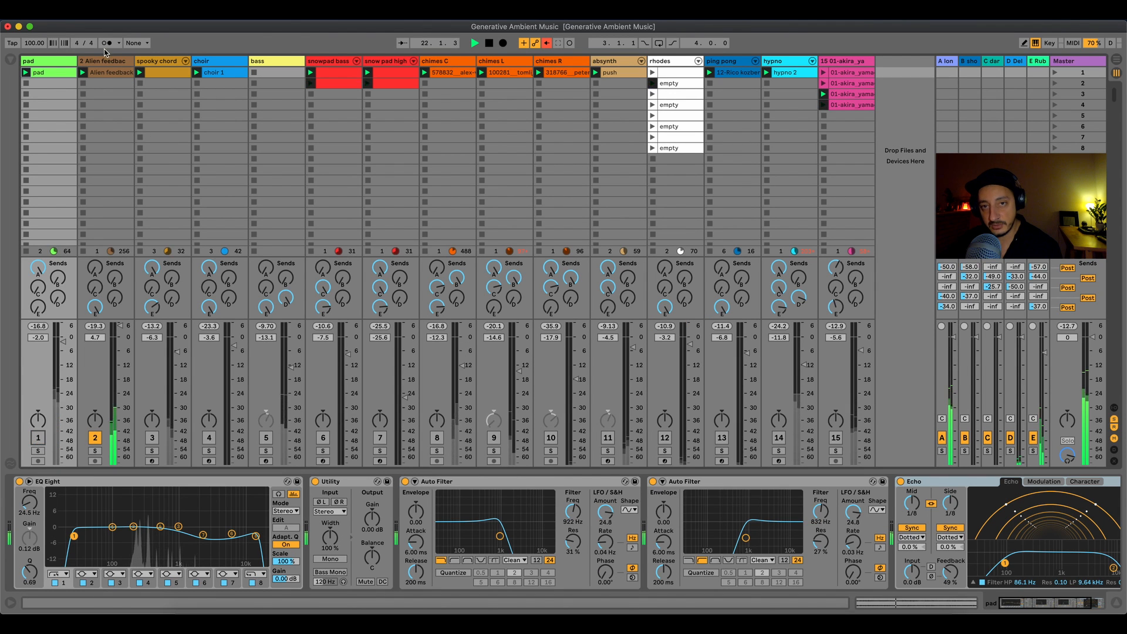
Step: Open the Alien feedback clip and display its Clip Volume envelope
click(105, 60)
click(107, 73)
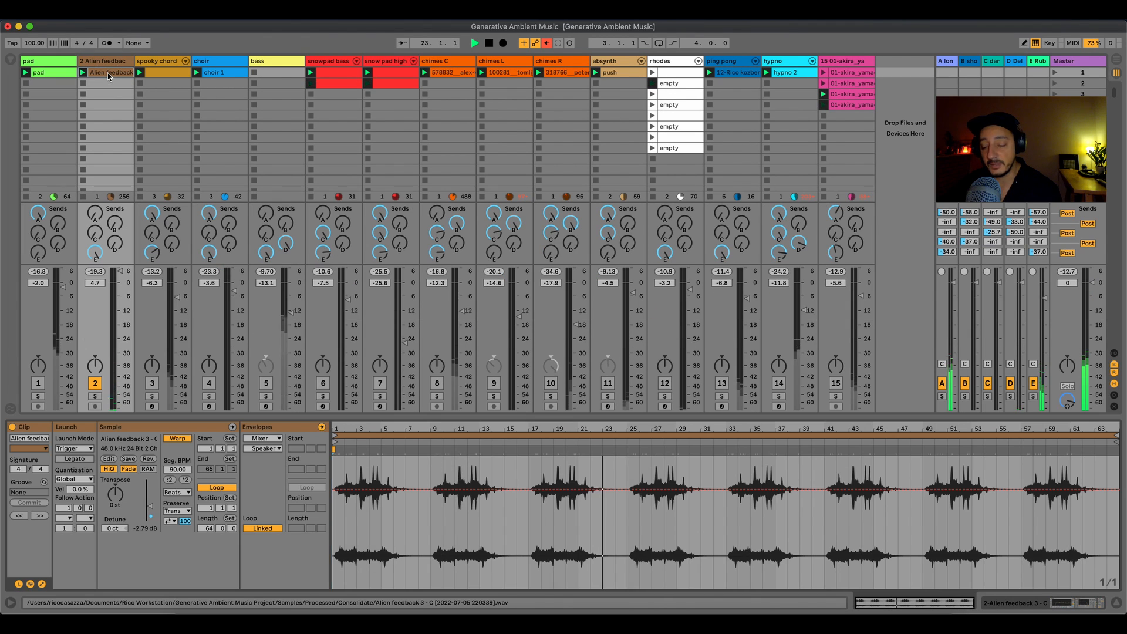
click(263, 437)
click(270, 453)
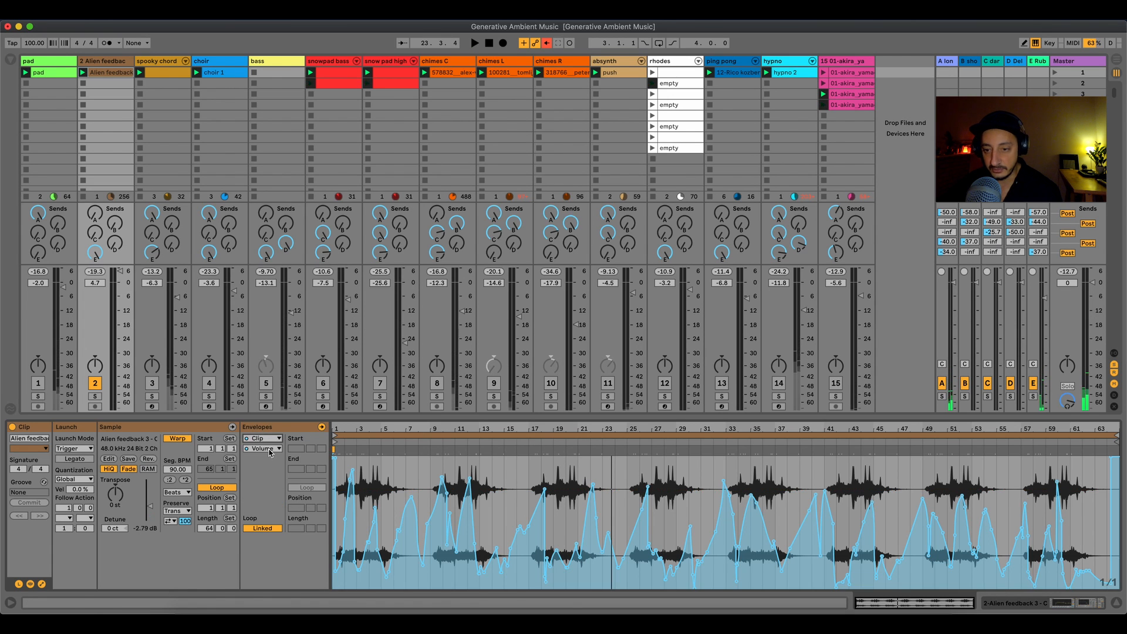
Step: Play the Alien feedback clip from several points to hear its volume envelope at work
click(534, 441)
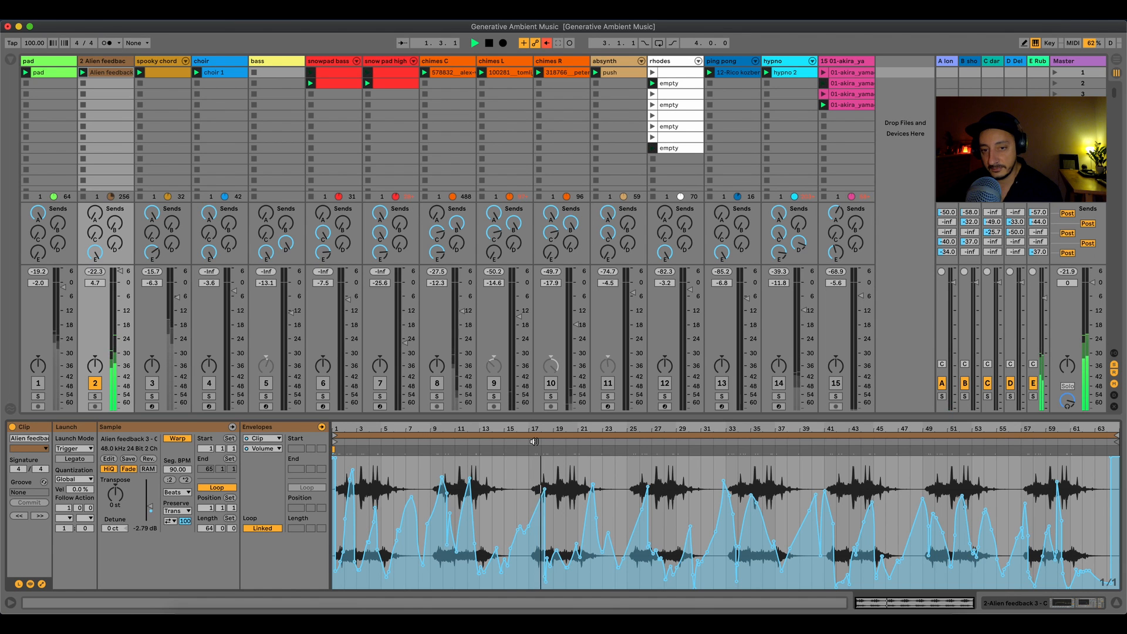
click(646, 444)
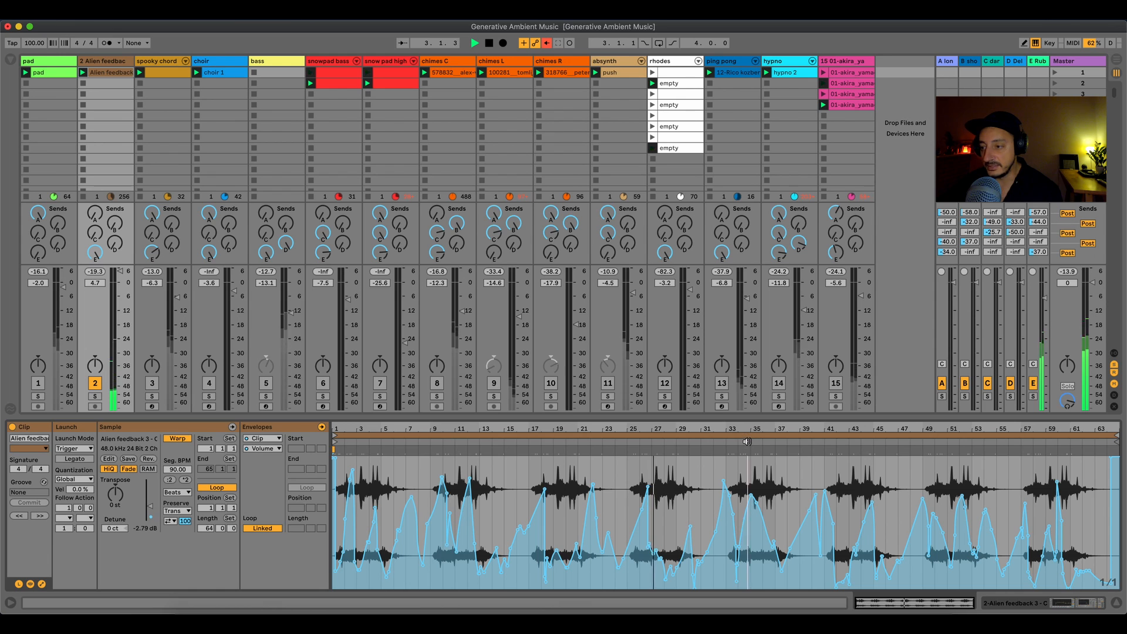
click(747, 442)
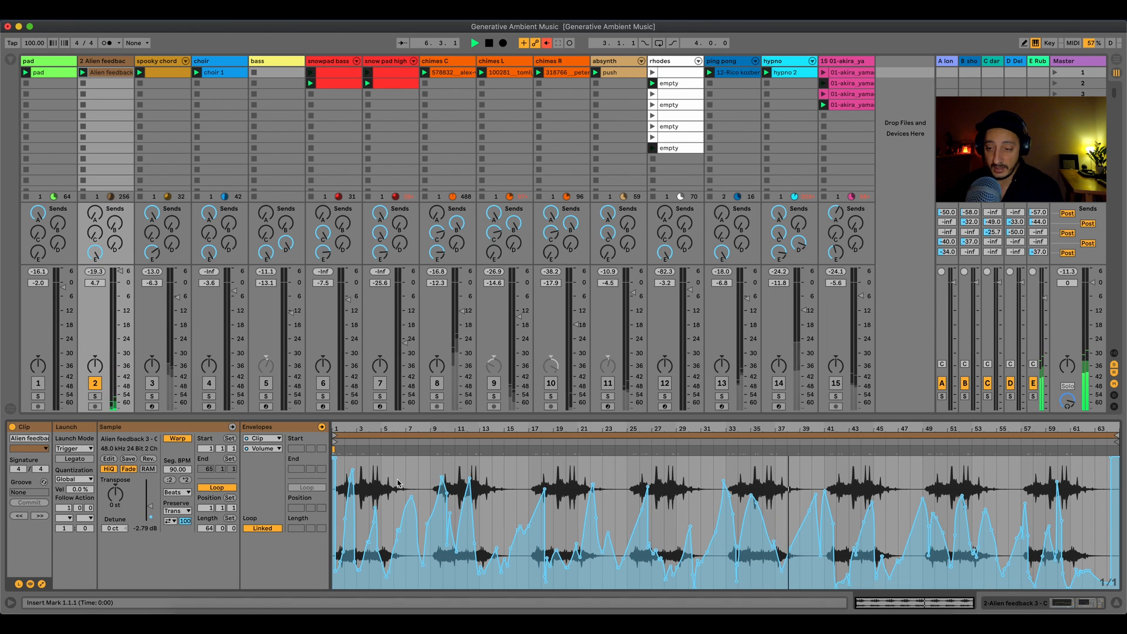
Step: Highlight the first seven bars of the Alien feedback volume envelope, undoing an accidental redraw, and display the track's devices
drag(418, 480, 335, 476)
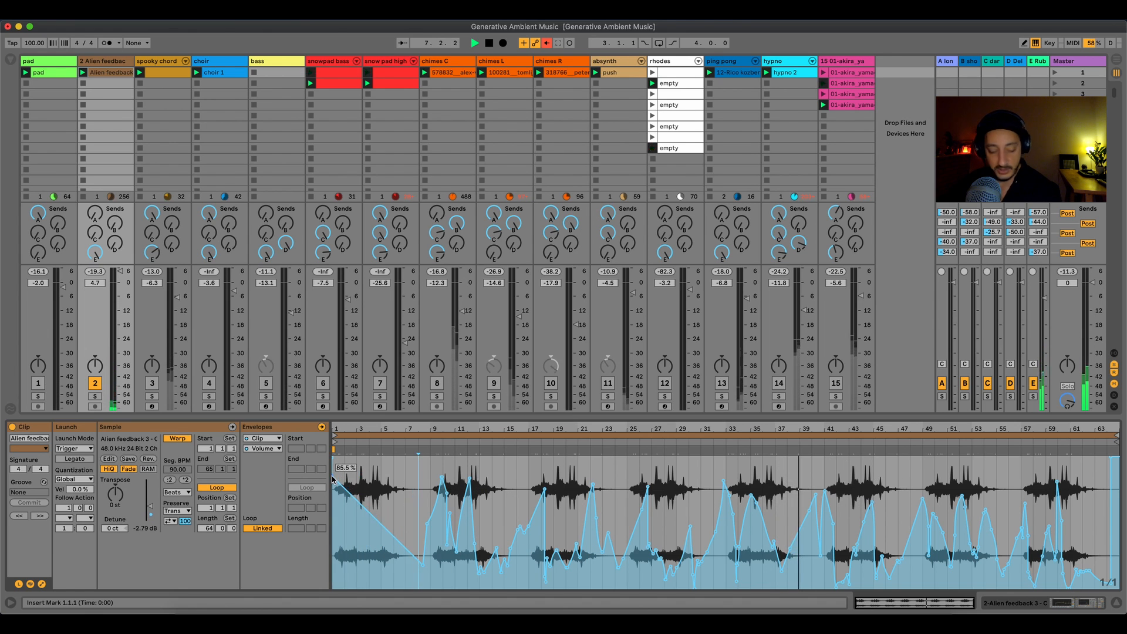
key(super+z)
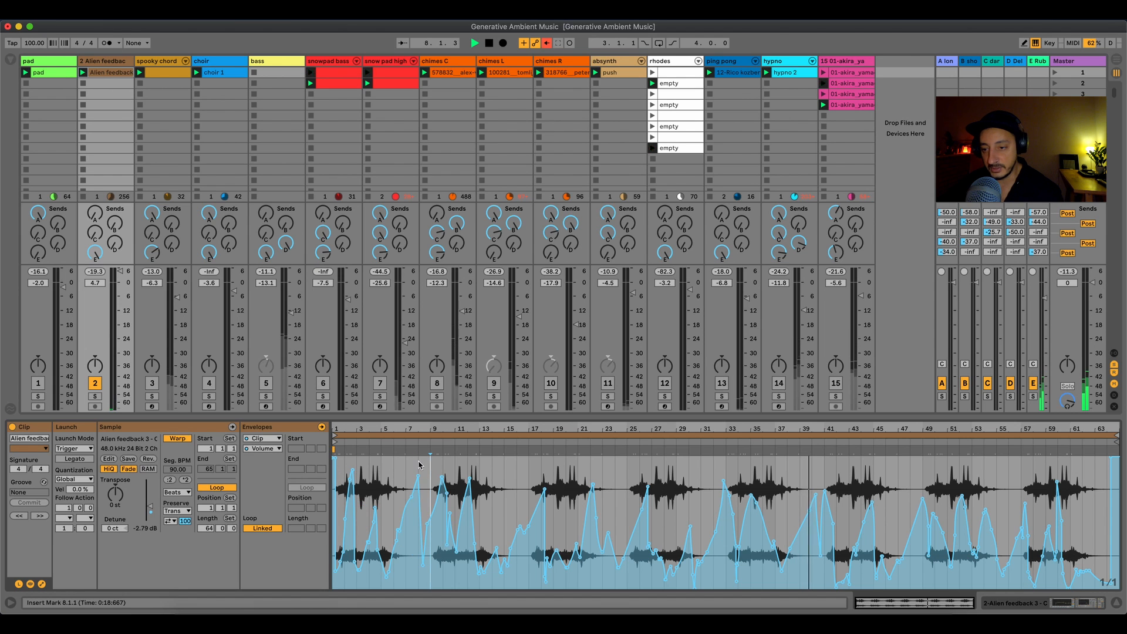
drag(419, 469, 335, 467)
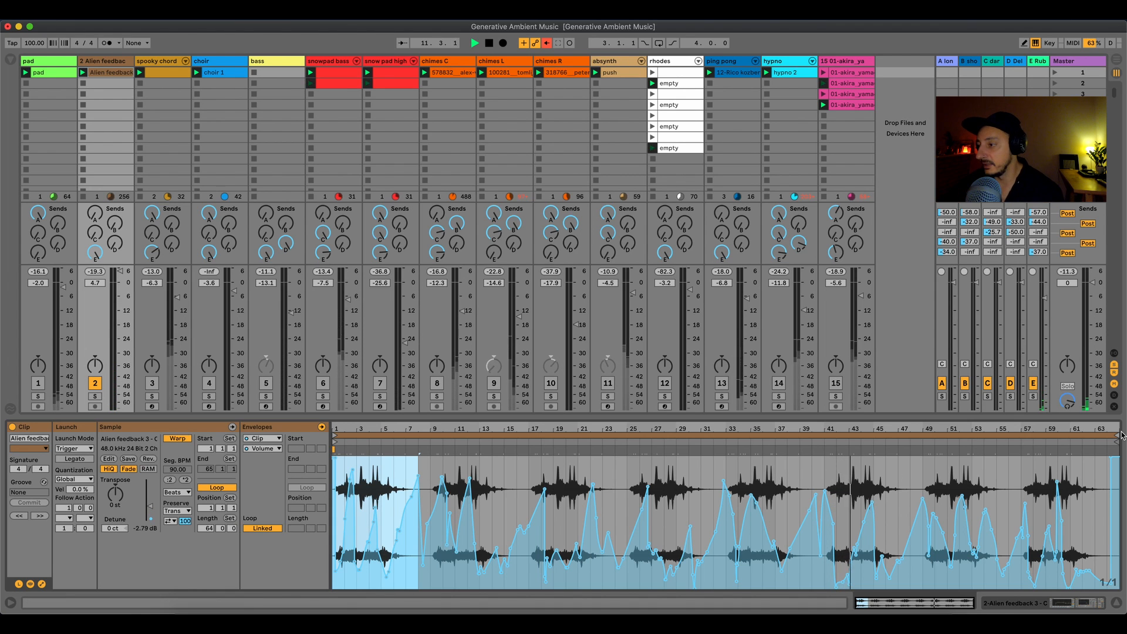
click(935, 444)
click(953, 444)
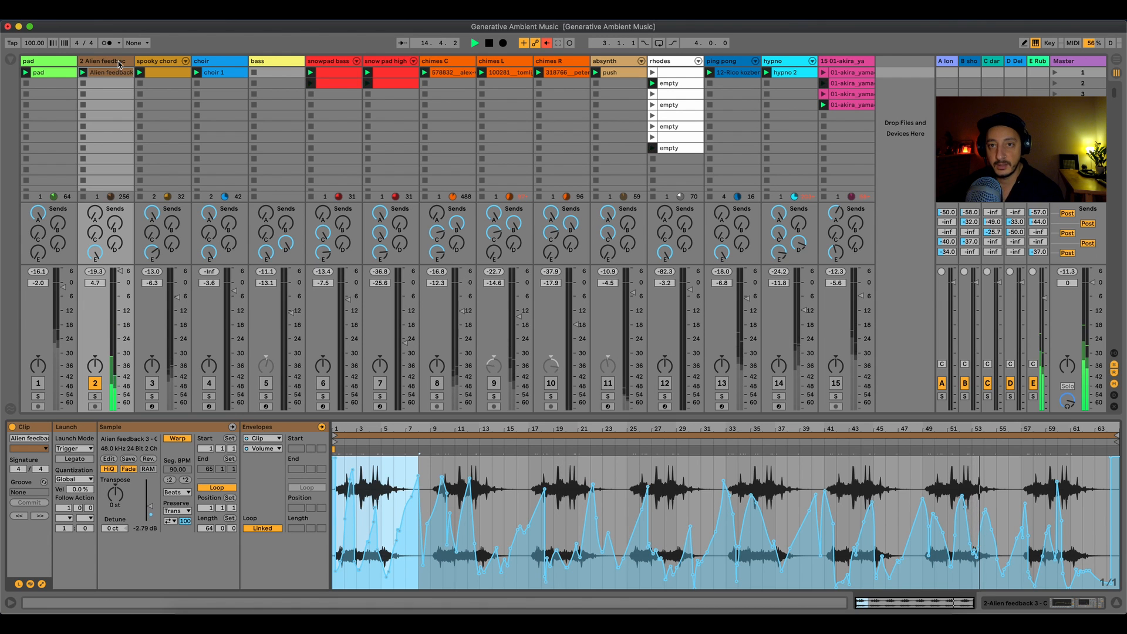
key(shift+Tab)
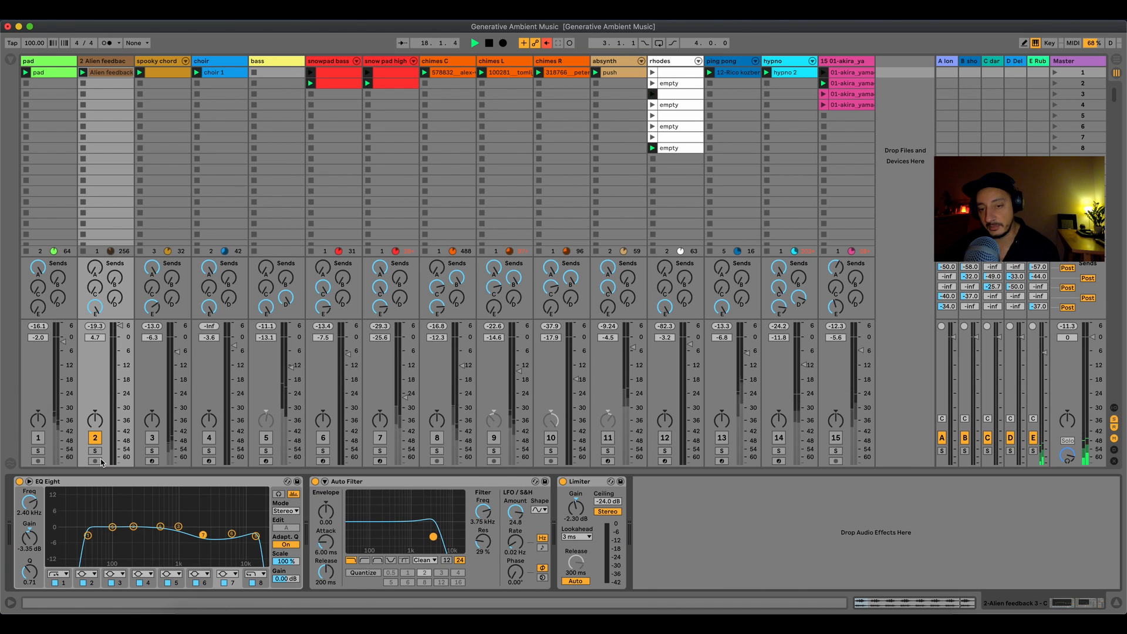
Step: Activate only the spooky chord track, display its device chain and arm it for live playing
click(151, 438)
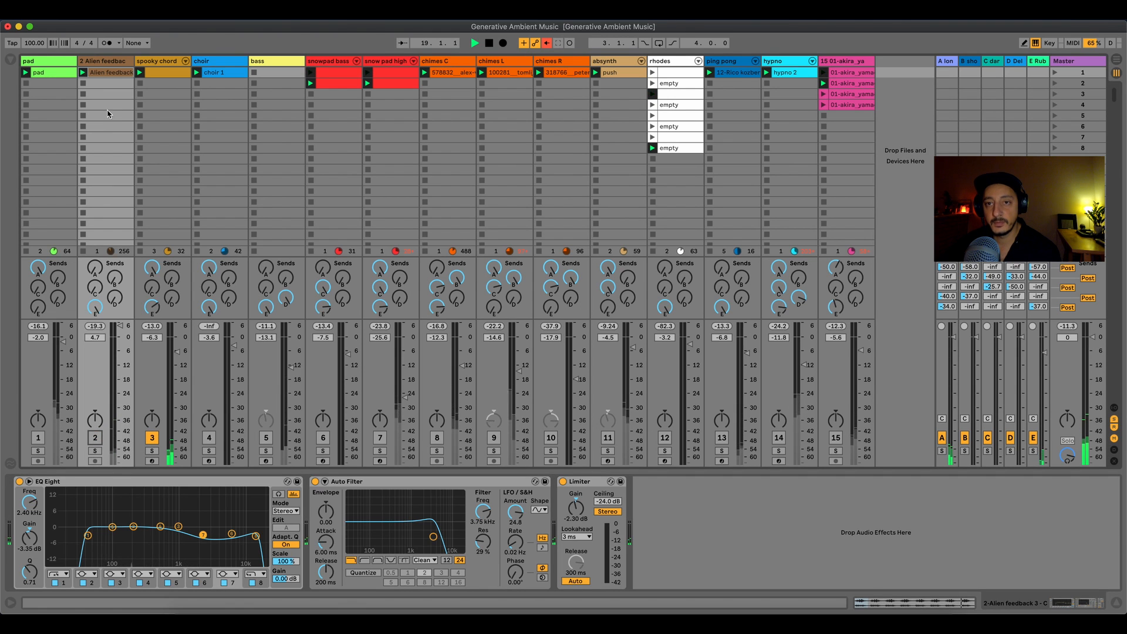
click(147, 62)
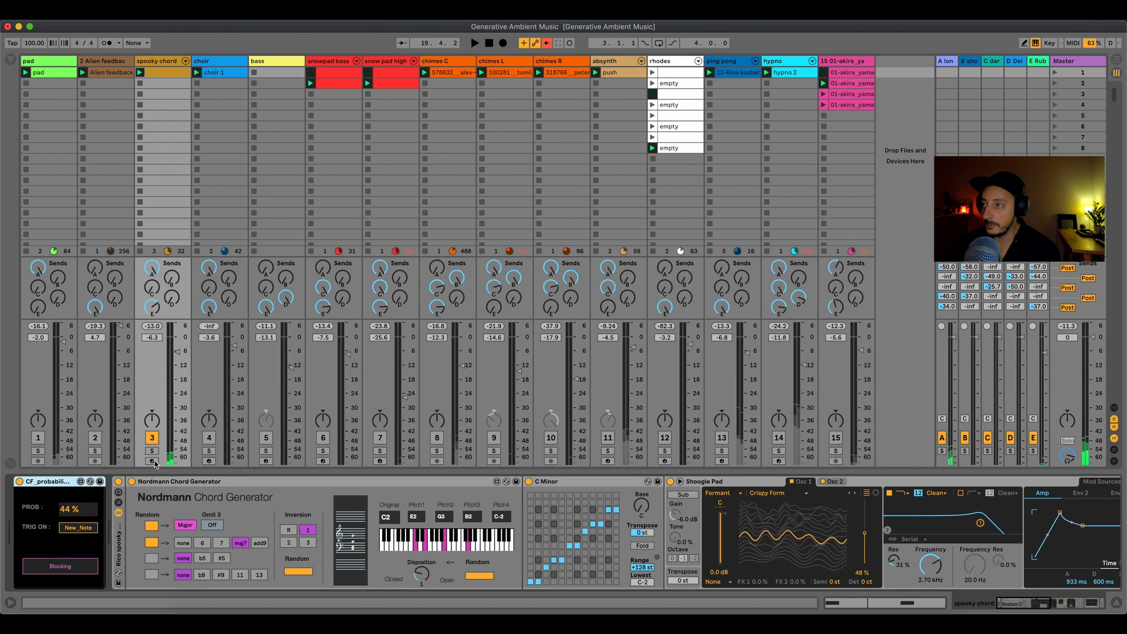
click(152, 460)
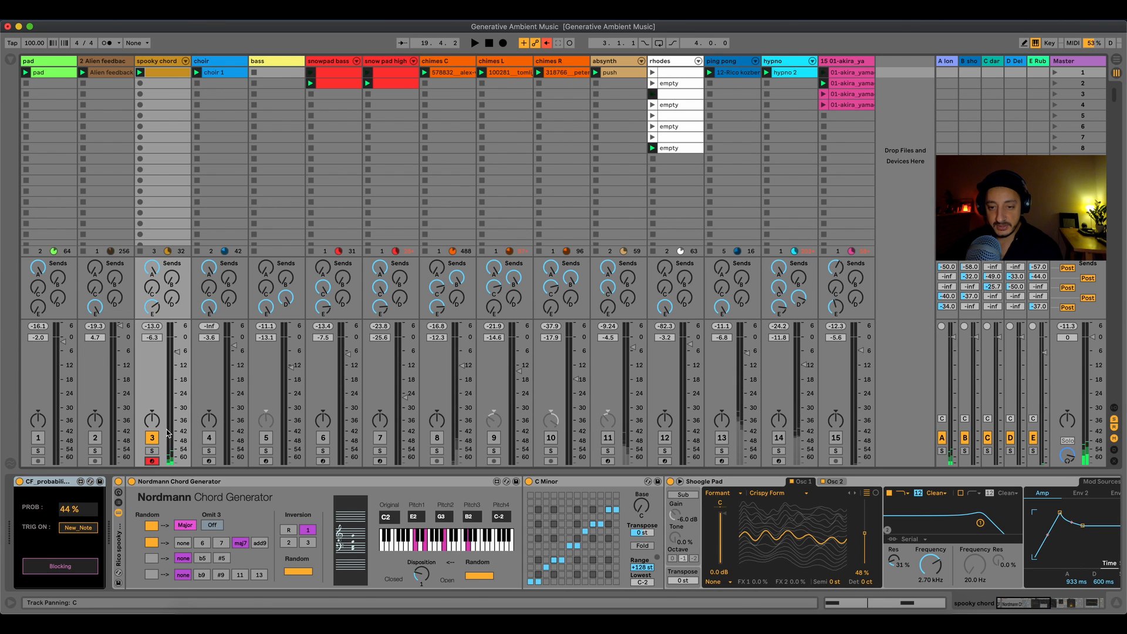
Step: Point out the Nordmann Chord Generator and Shoogle Pad on the spooky chord track, and switch off its CF_probability device
click(183, 482)
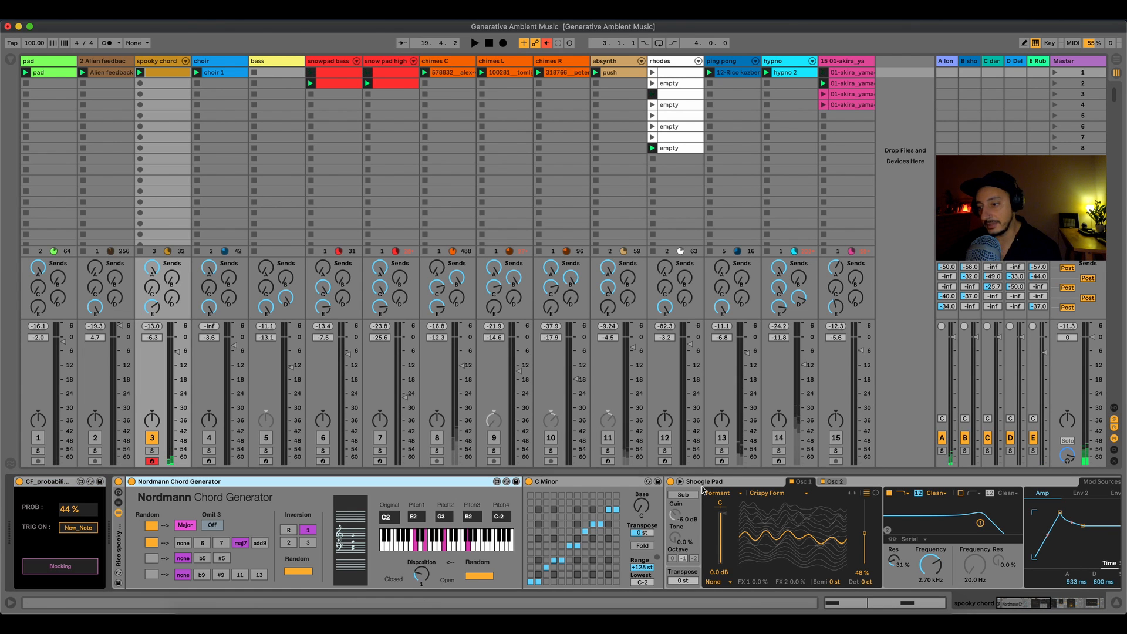
click(722, 481)
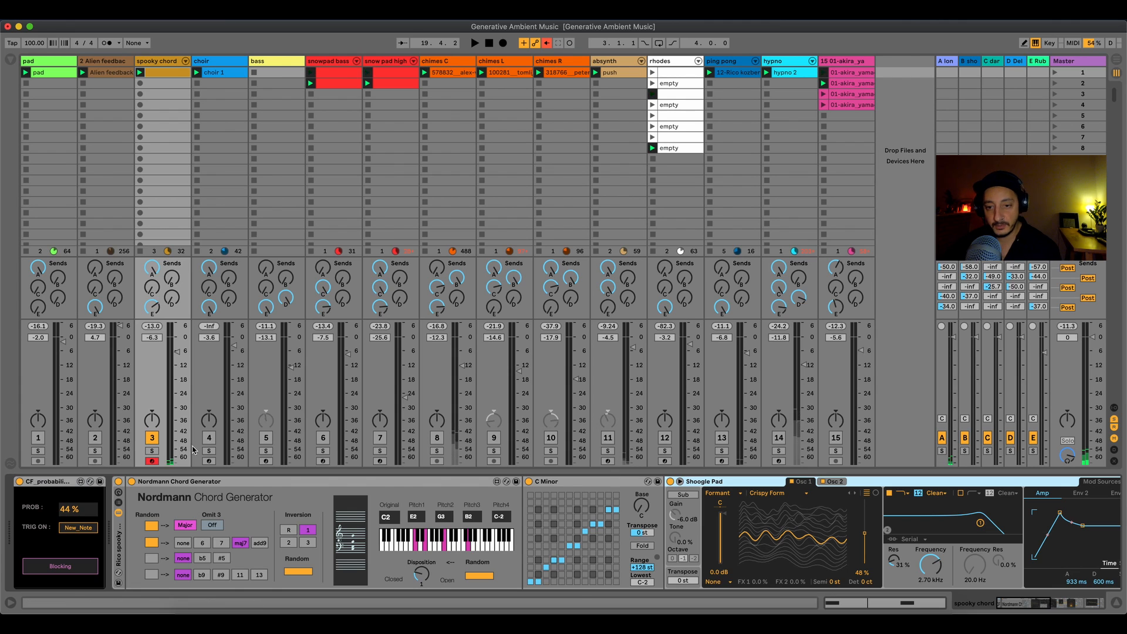
click(48, 483)
click(39, 483)
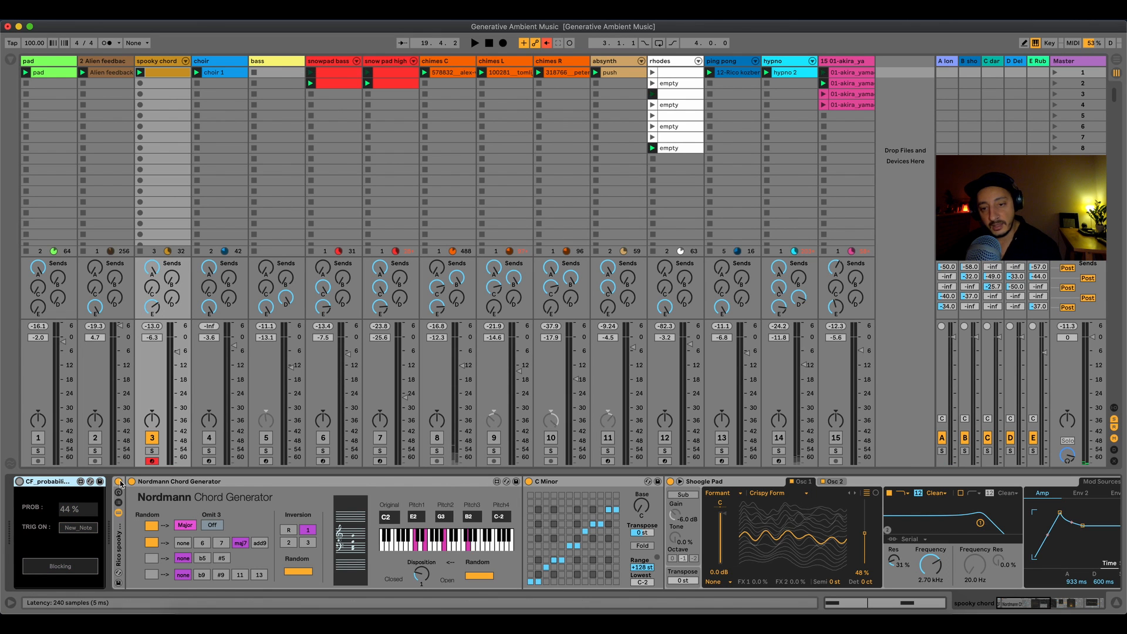
Step: Demonstrate the Nordmann Chord Generator's Disposition control and examine the C Minor scale device that follows it
click(172, 483)
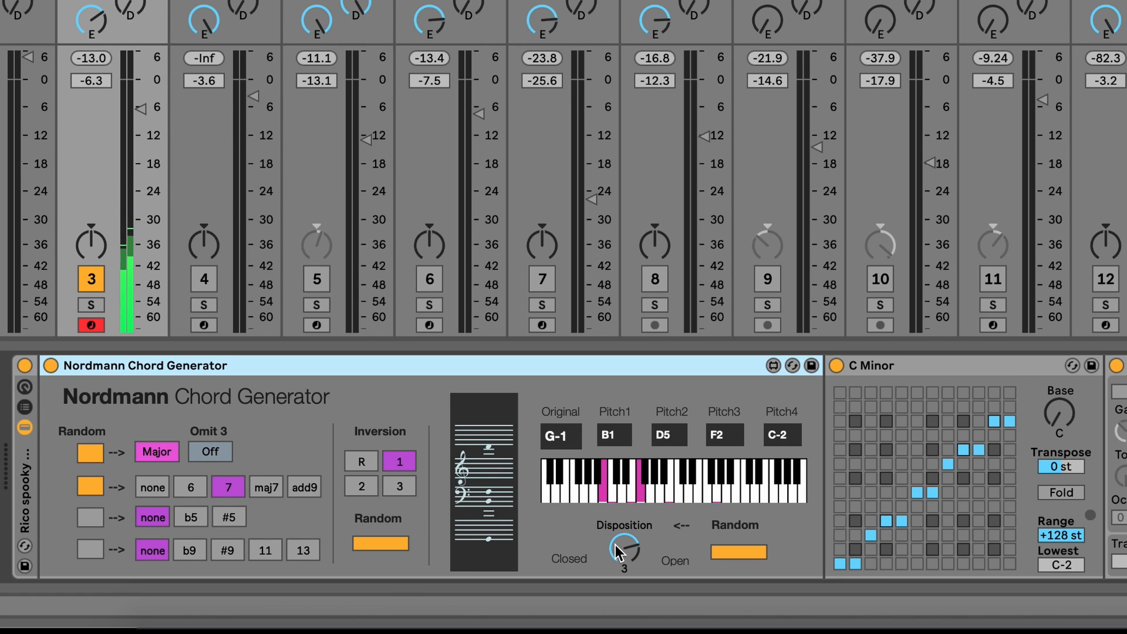
drag(617, 551, 610, 550)
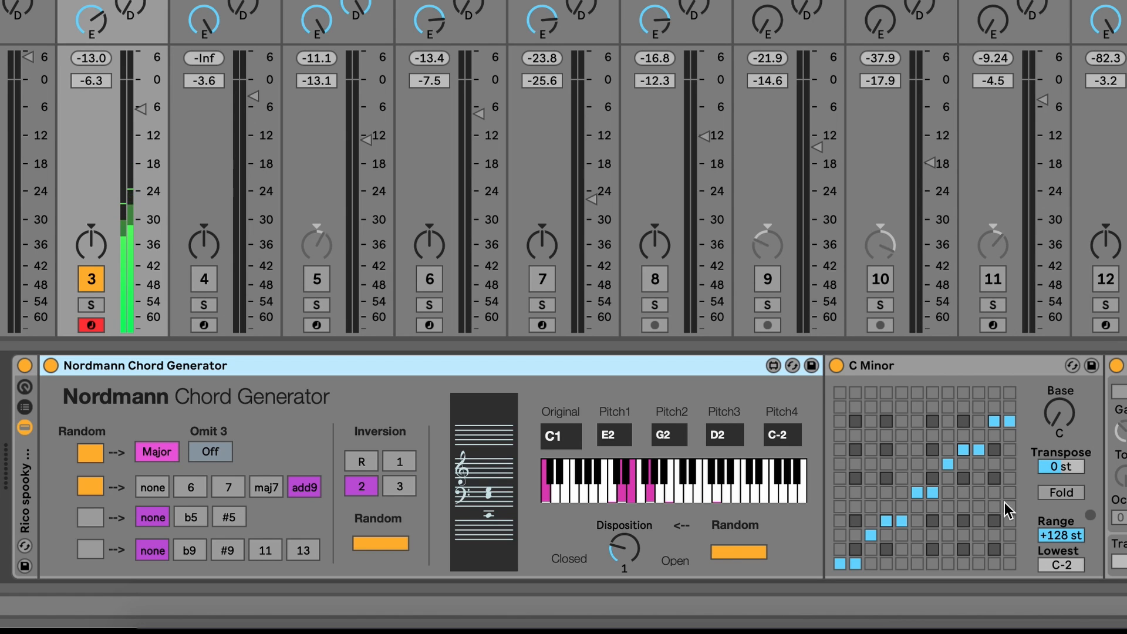
click(892, 366)
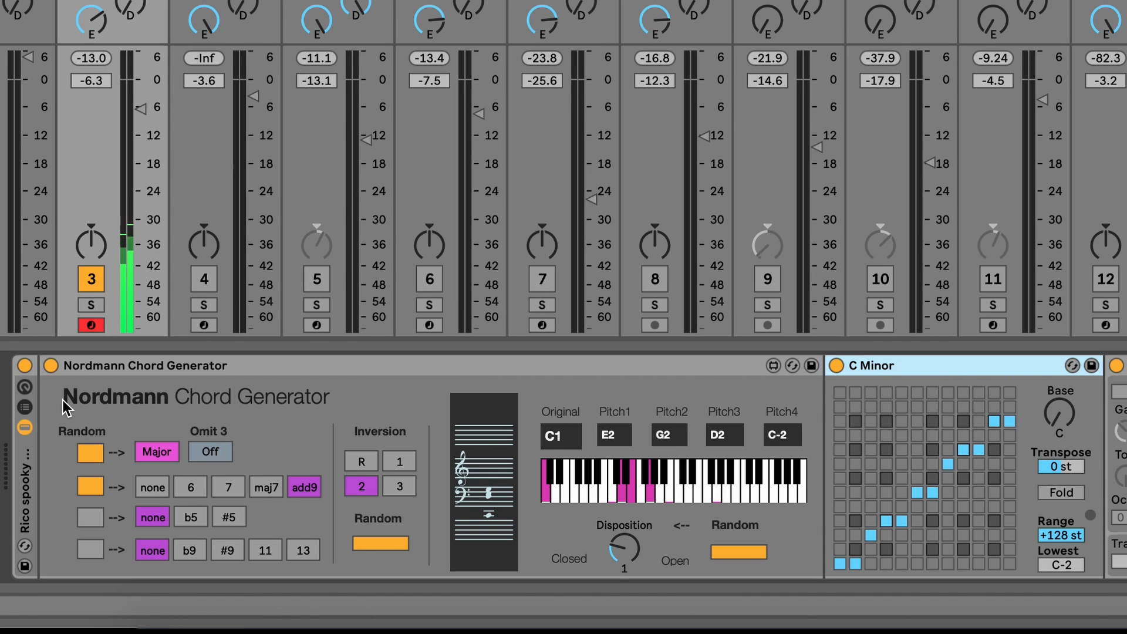
Step: Switch the spooky chord's CF_probability device back on and try probabilities of 81, 100 and 10 percent
click(162, 122)
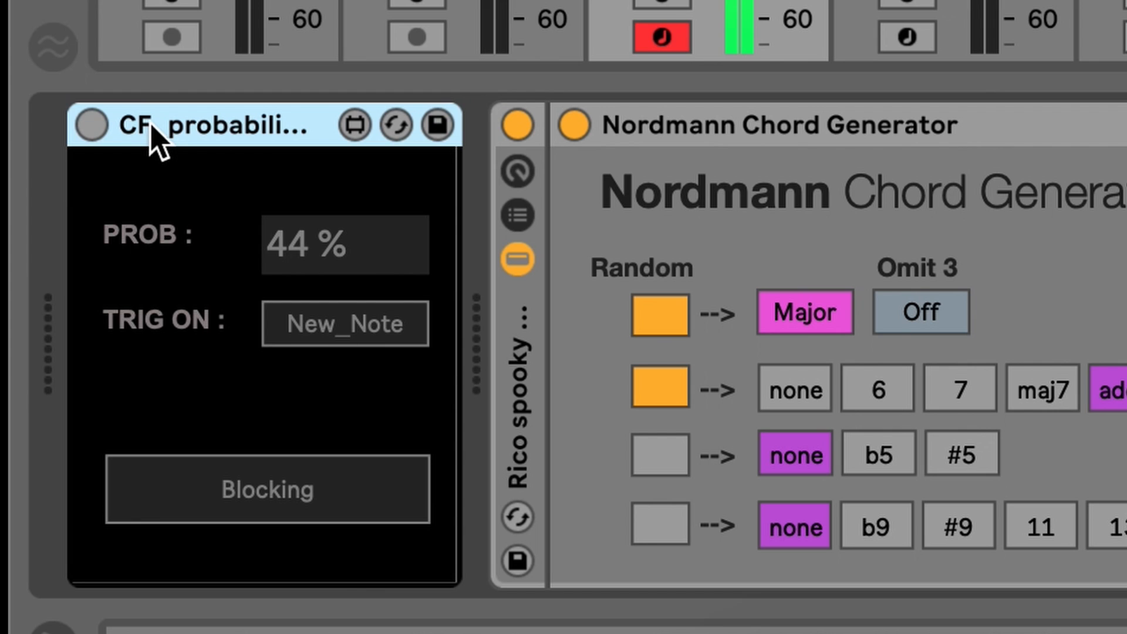
click(92, 124)
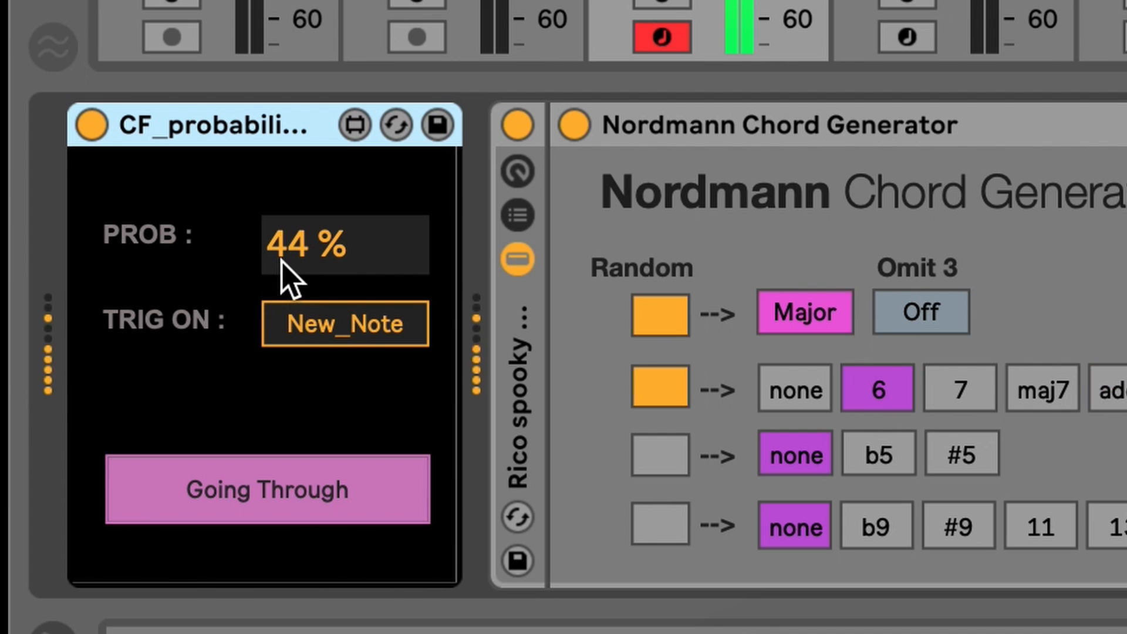
click(328, 258)
drag(328, 258, 322, 159)
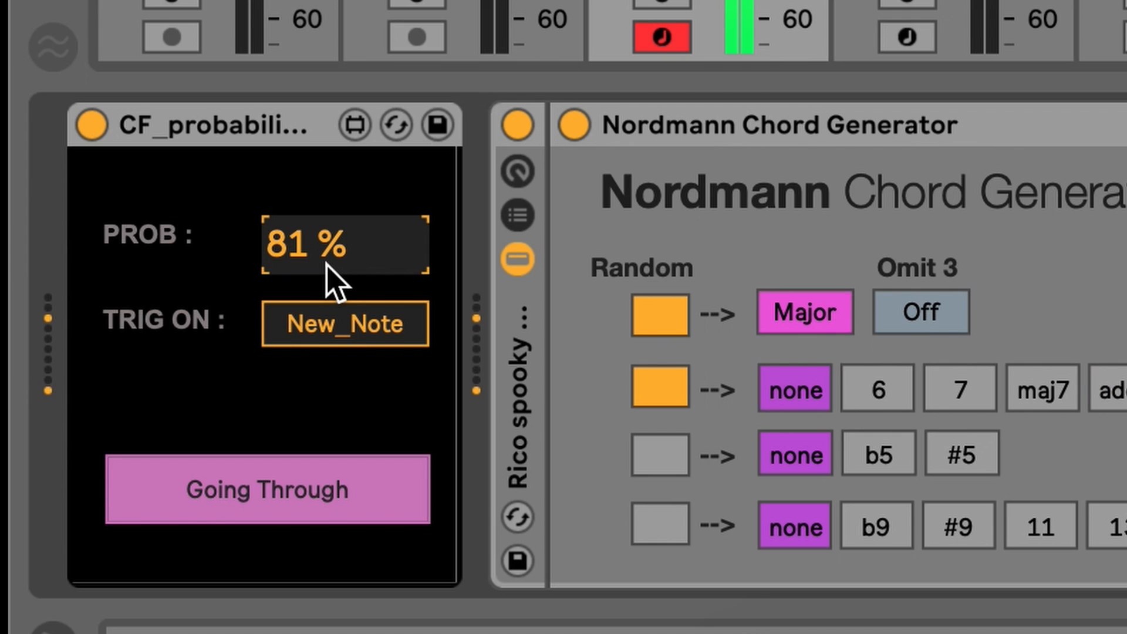
drag(322, 253, 331, 245)
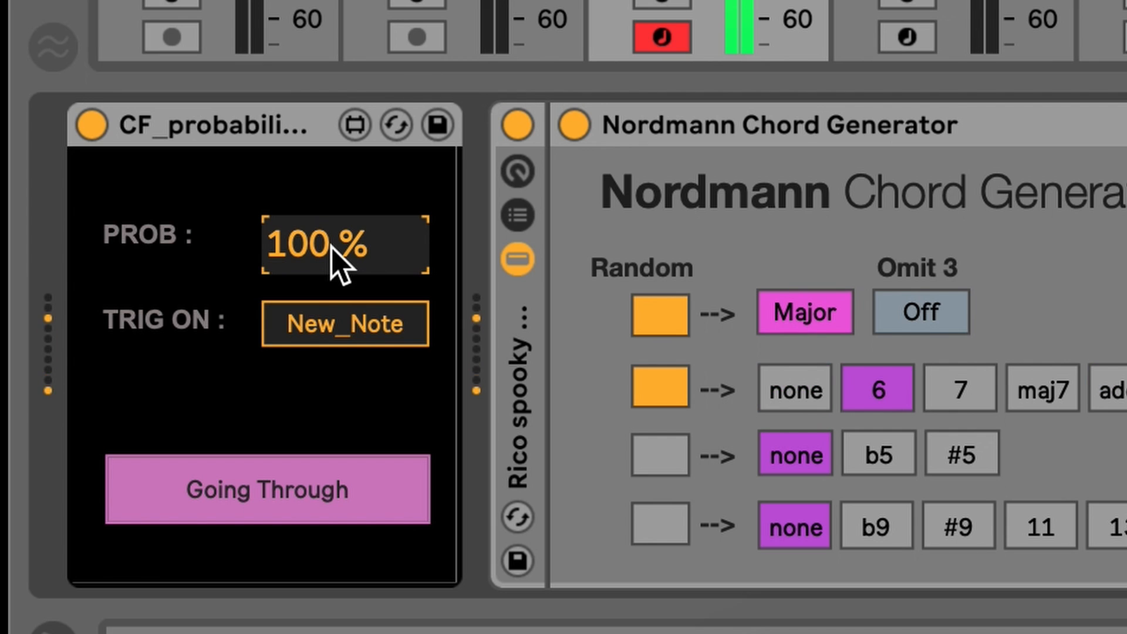
drag(331, 244, 372, 515)
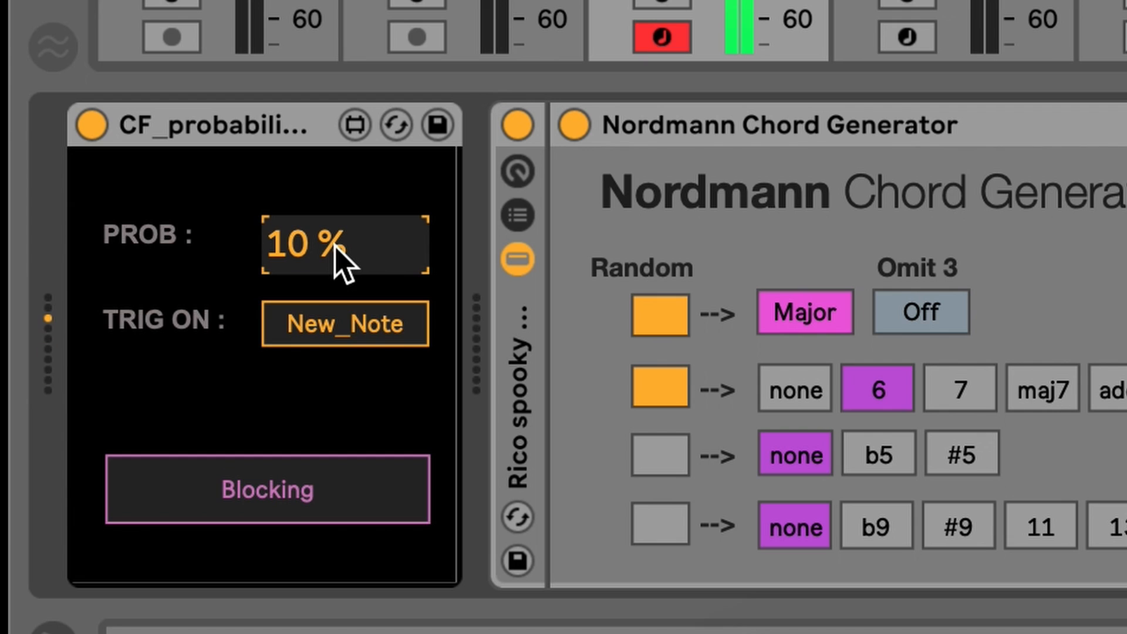
Step: Set the spooky chord's CF_probability value to 43 percent
double_click(333, 243)
text(43)
key(Return)
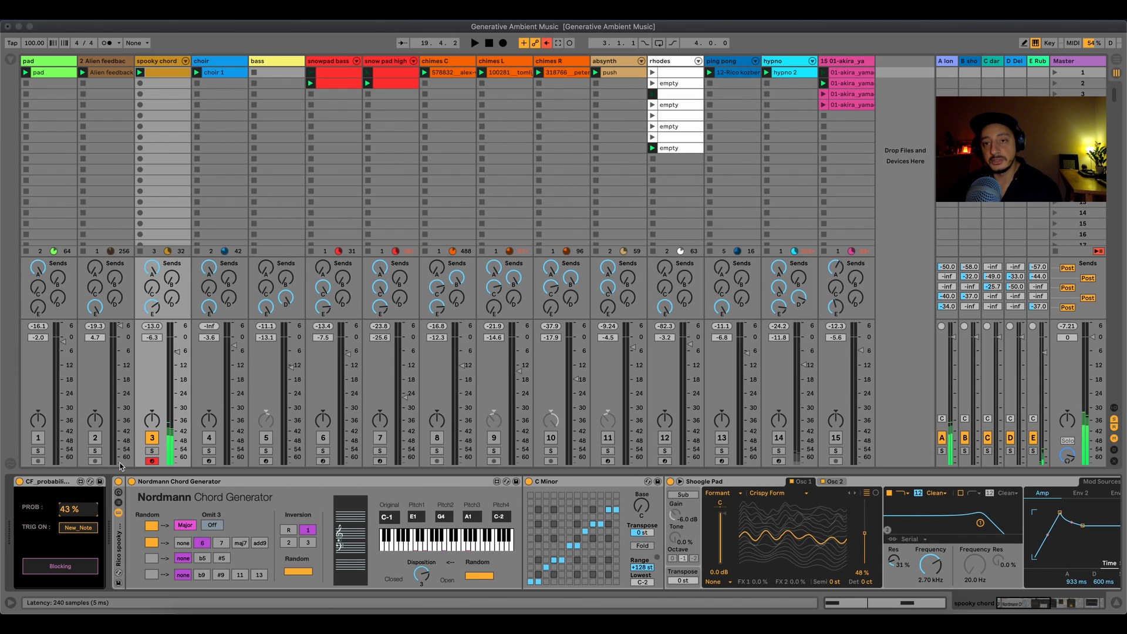
Step: Open the spooky chord clip to view its C2 notes and play it
click(146, 74)
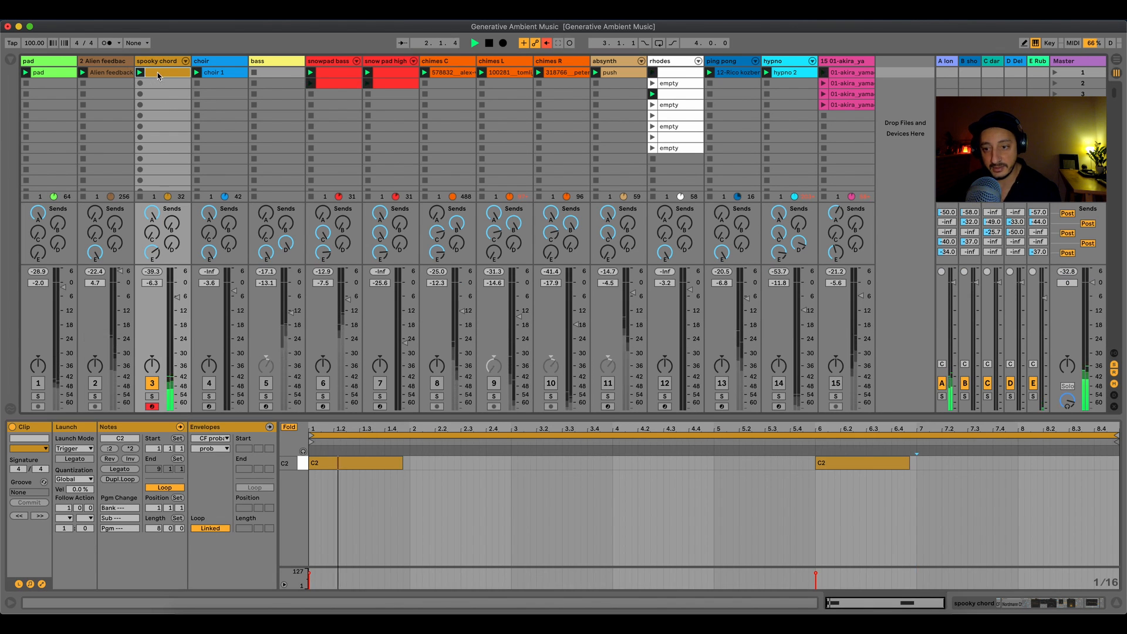
click(140, 73)
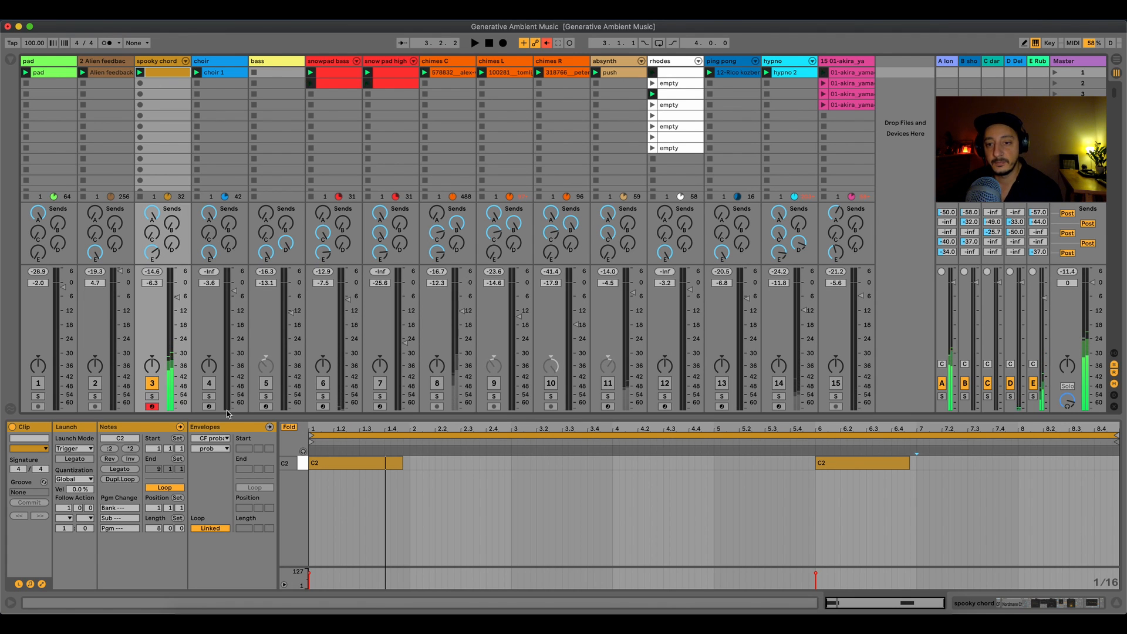
Step: Activate the choir track in place of spooky chord and open its choir 1 clip
click(209, 382)
click(153, 384)
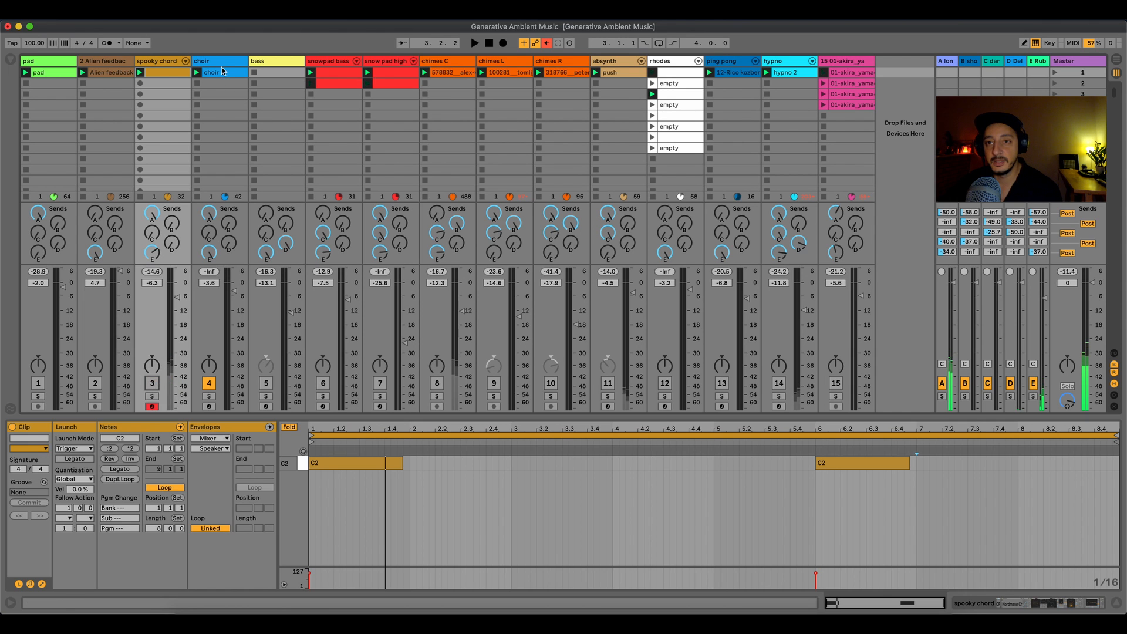
click(232, 72)
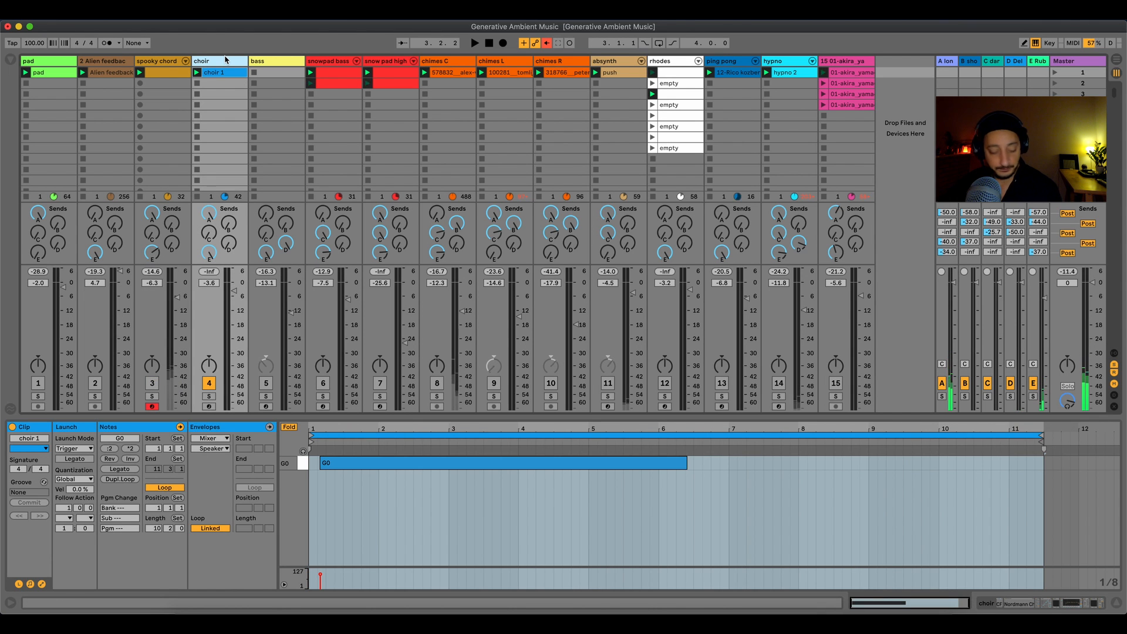
Step: Display the choir track's device chain and view the Labs instrument's window, closing it again
click(225, 59)
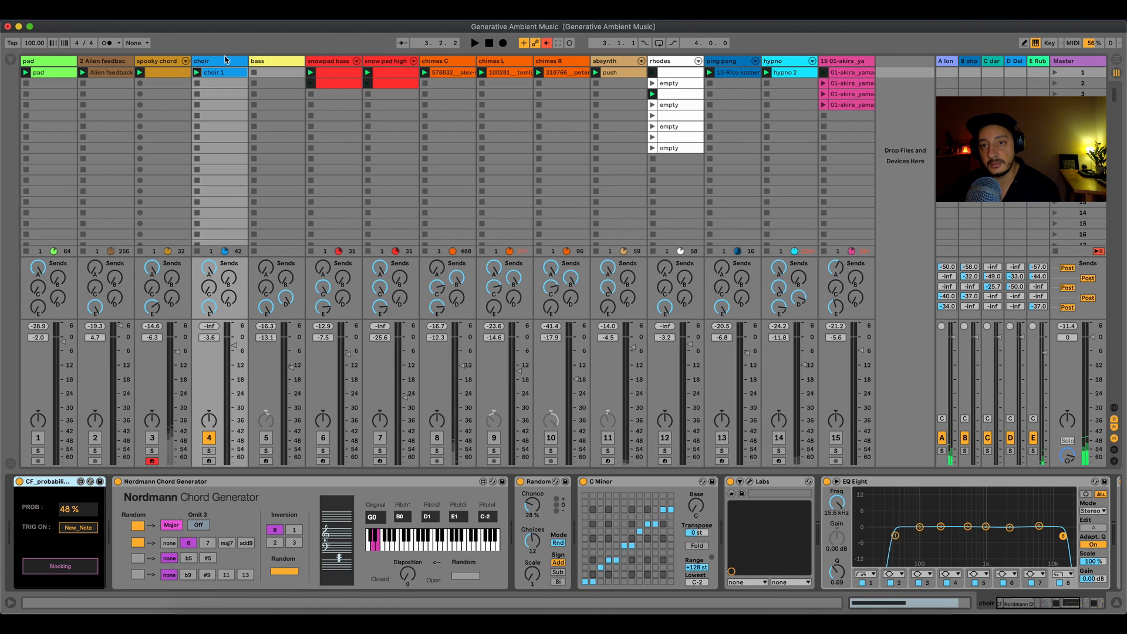
click(751, 482)
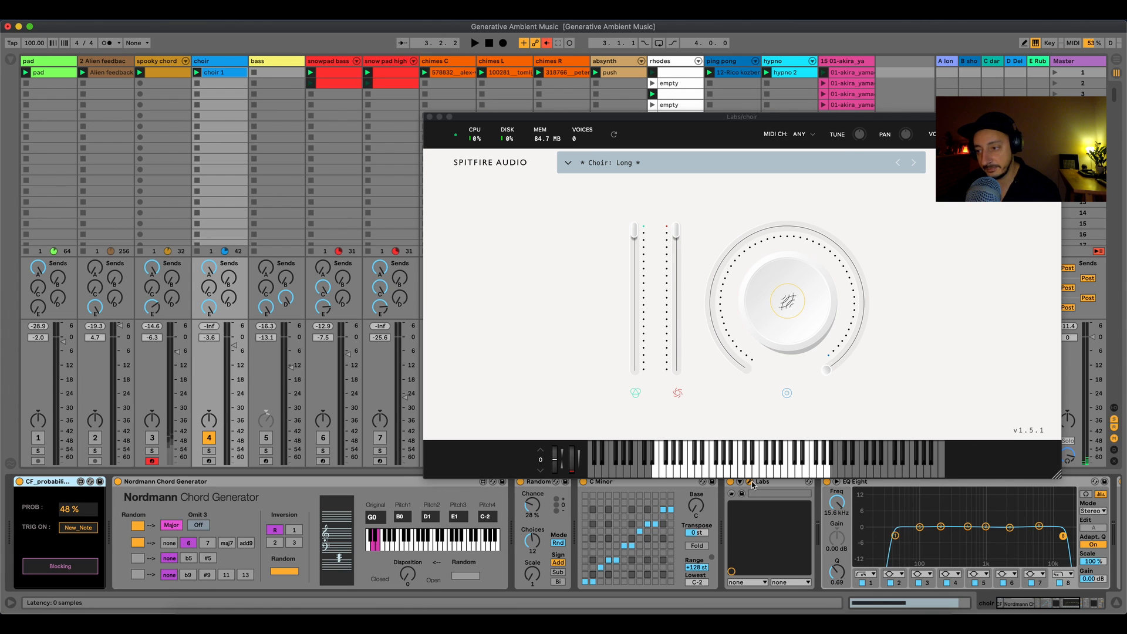
click(751, 483)
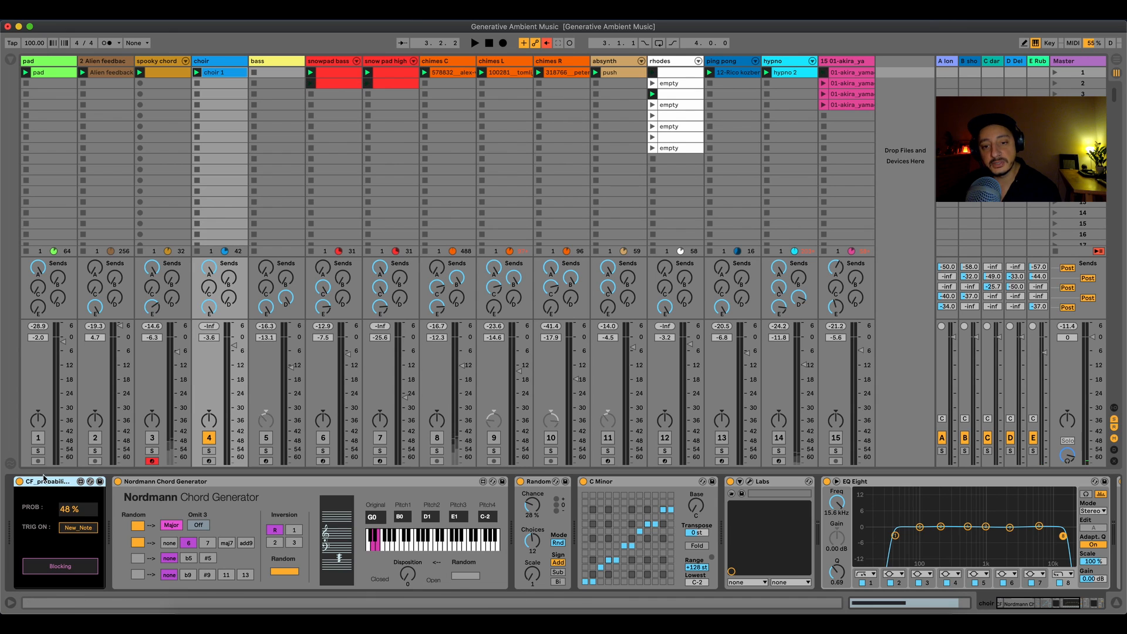
Step: Switch off the choir's CF_probability device and disarm the spooky chord track so that only the choir is armed
click(19, 482)
click(153, 460)
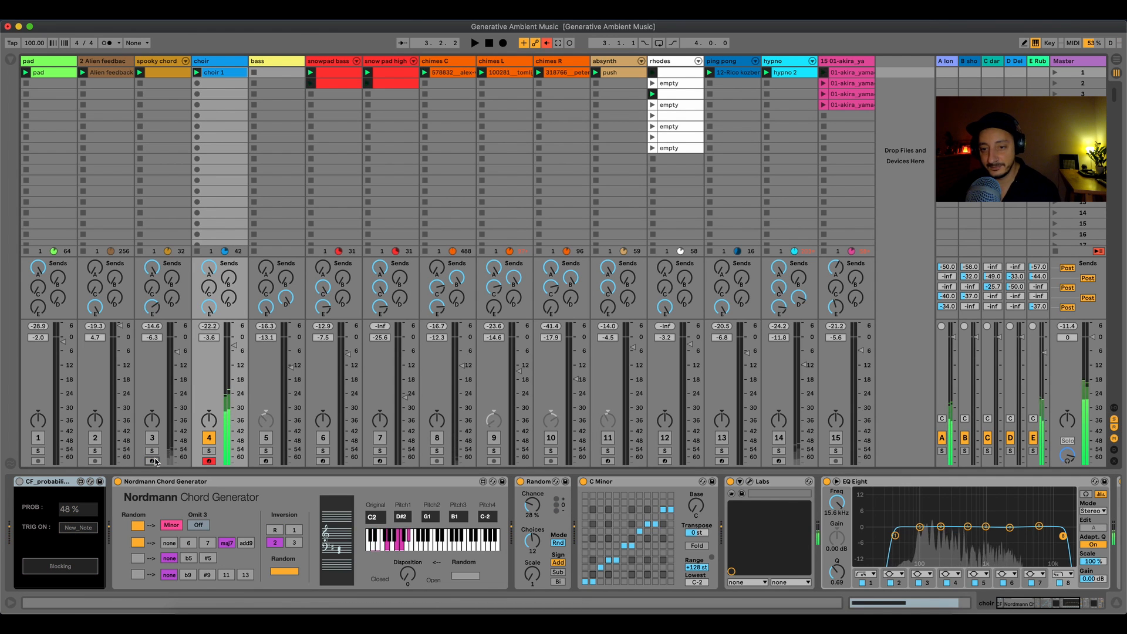
Step: Review the choir's chain from the Nordmann Chord Generator and Random device to the Limiter, and switch CF_probability back on
click(424, 479)
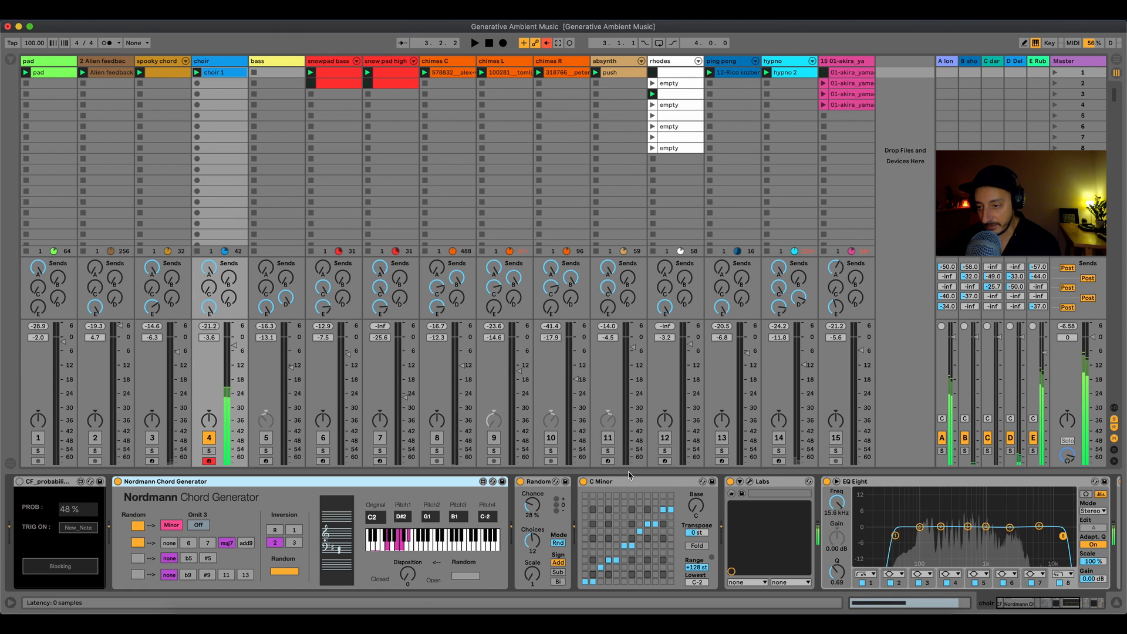
click(547, 485)
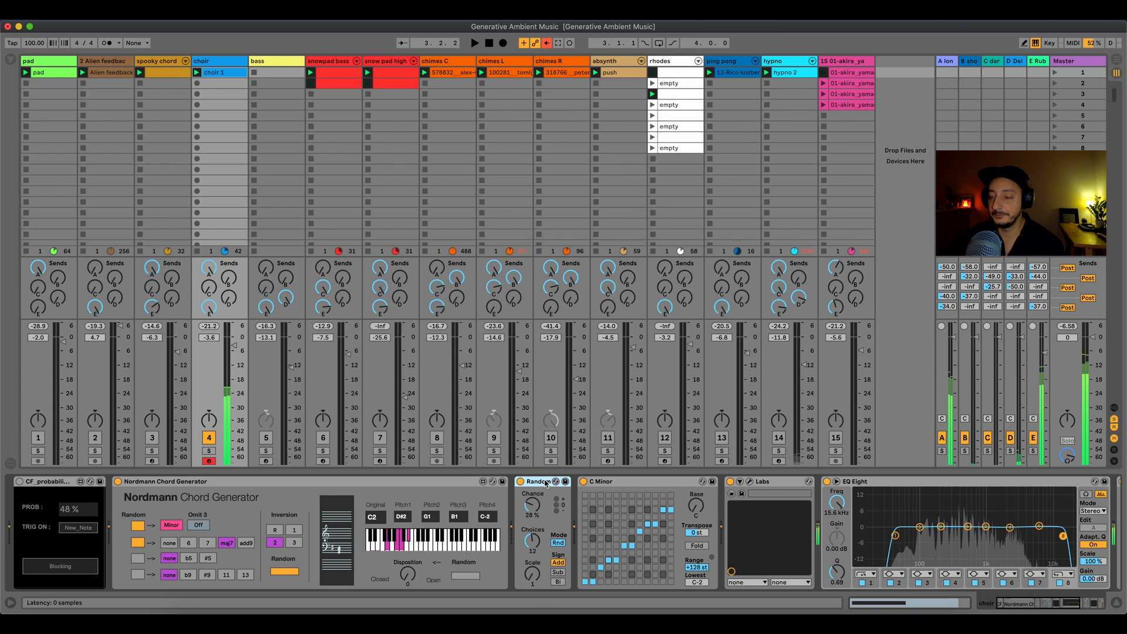
drag(1017, 601, 1049, 601)
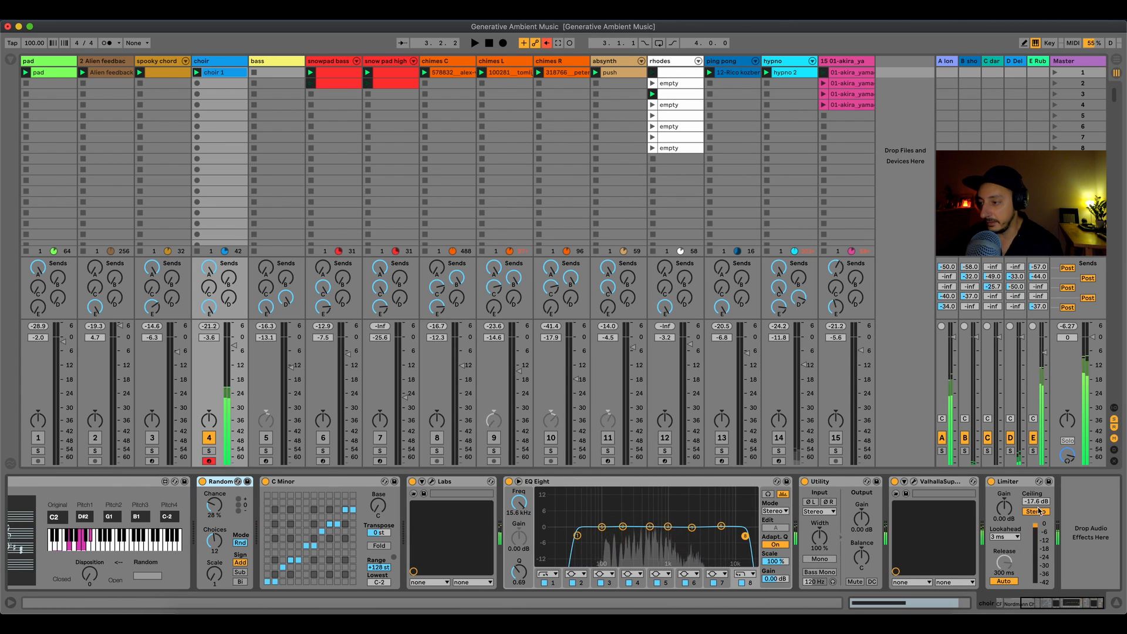
drag(1061, 599, 994, 609)
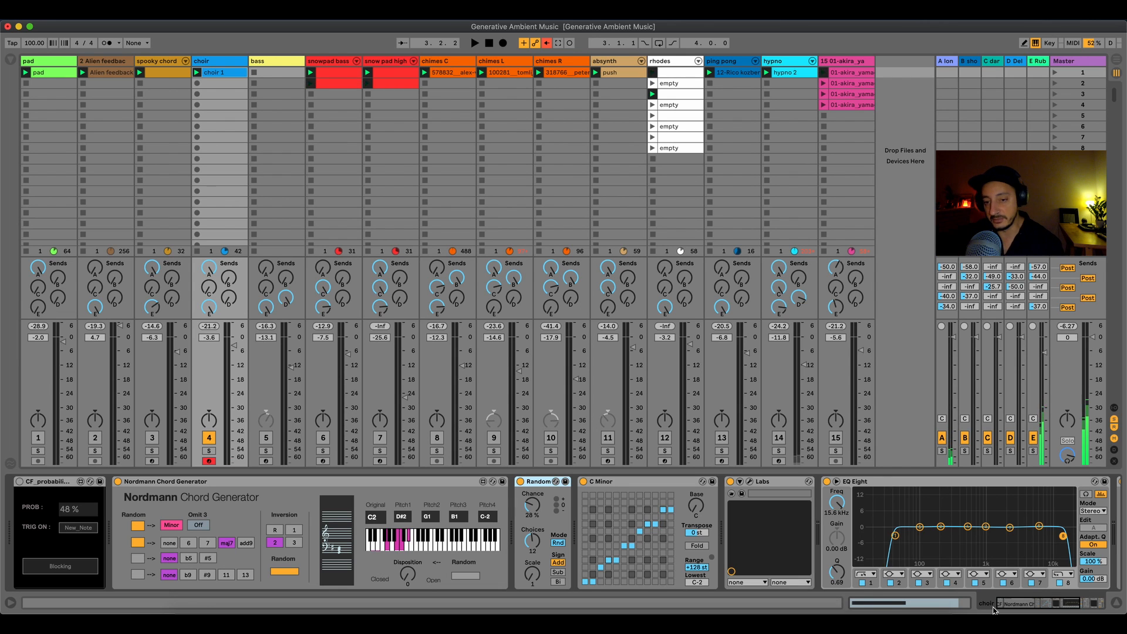
click(70, 524)
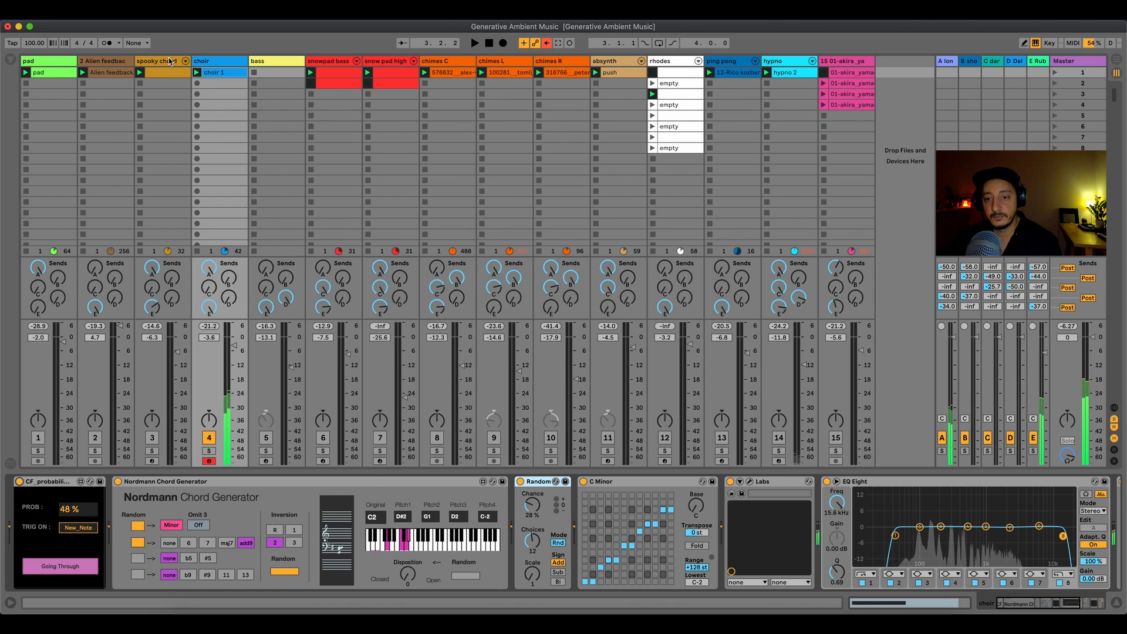
Step: Open the choir 1 clip and examine its G0 note across the whole loop
click(215, 73)
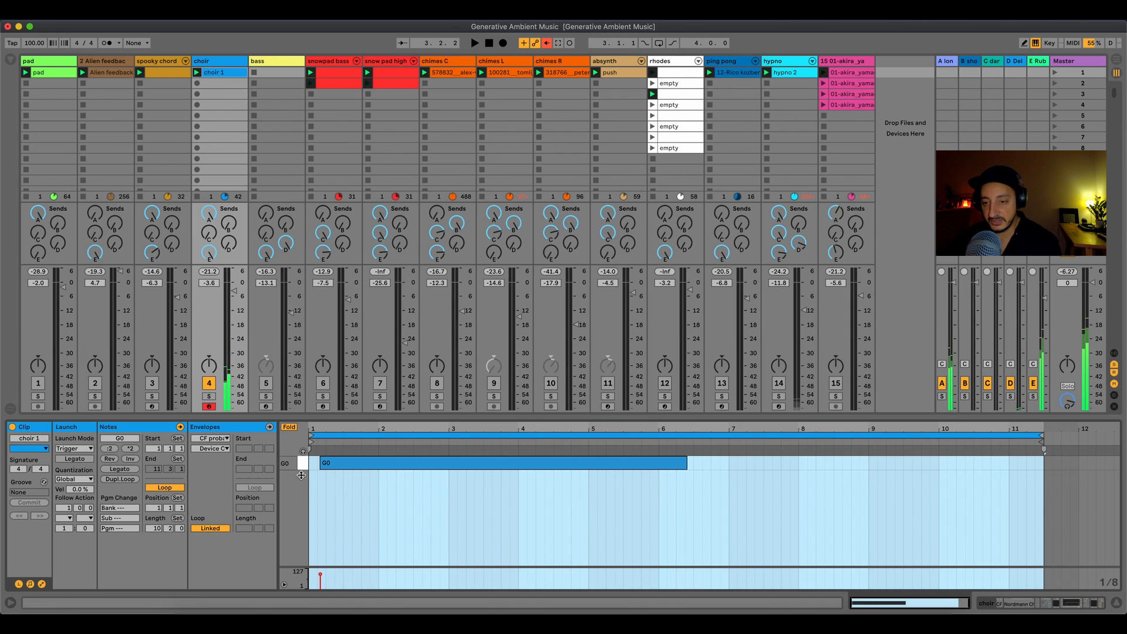
drag(301, 474, 1045, 476)
drag(1075, 428, 1116, 426)
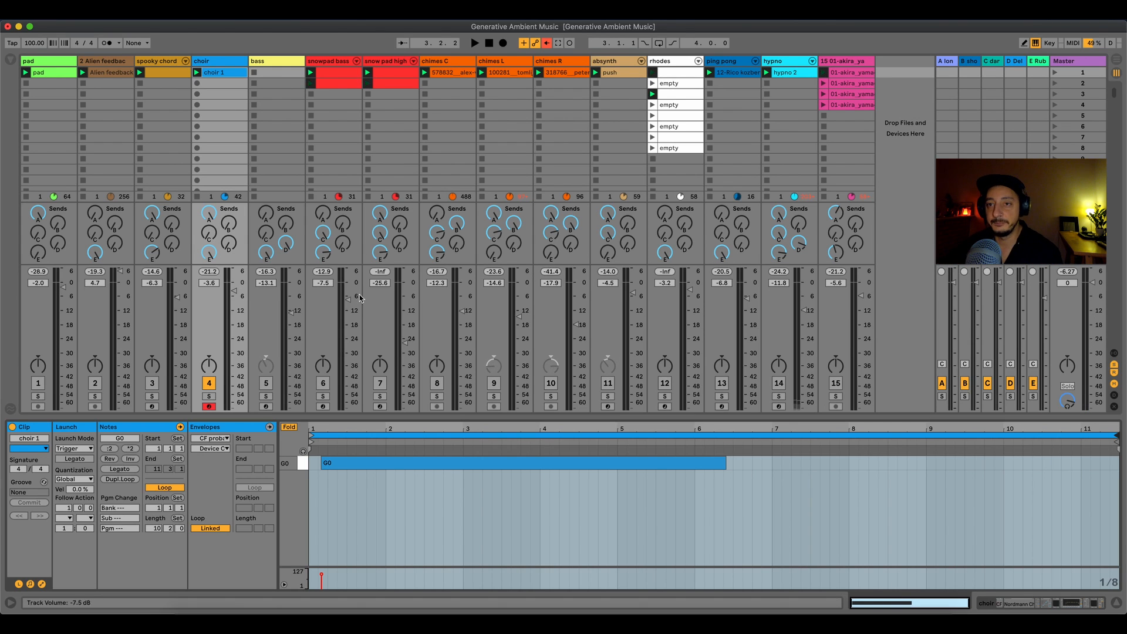
Step: Switch the active track from choir to bass, display the bass track's device chain and start playback
click(265, 387)
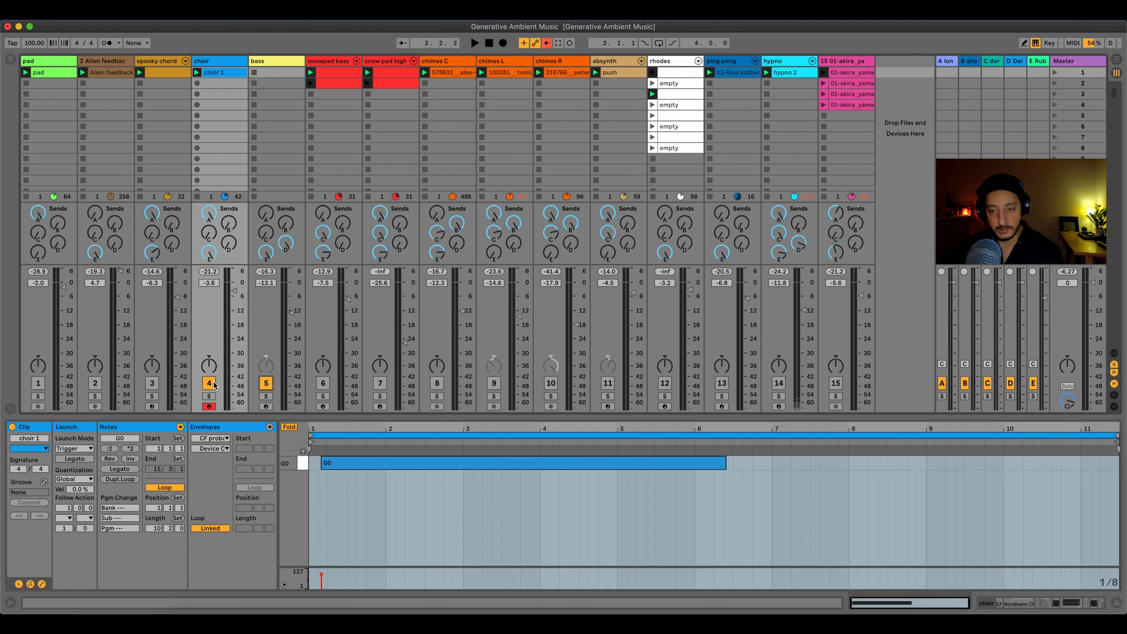
click(213, 384)
click(274, 62)
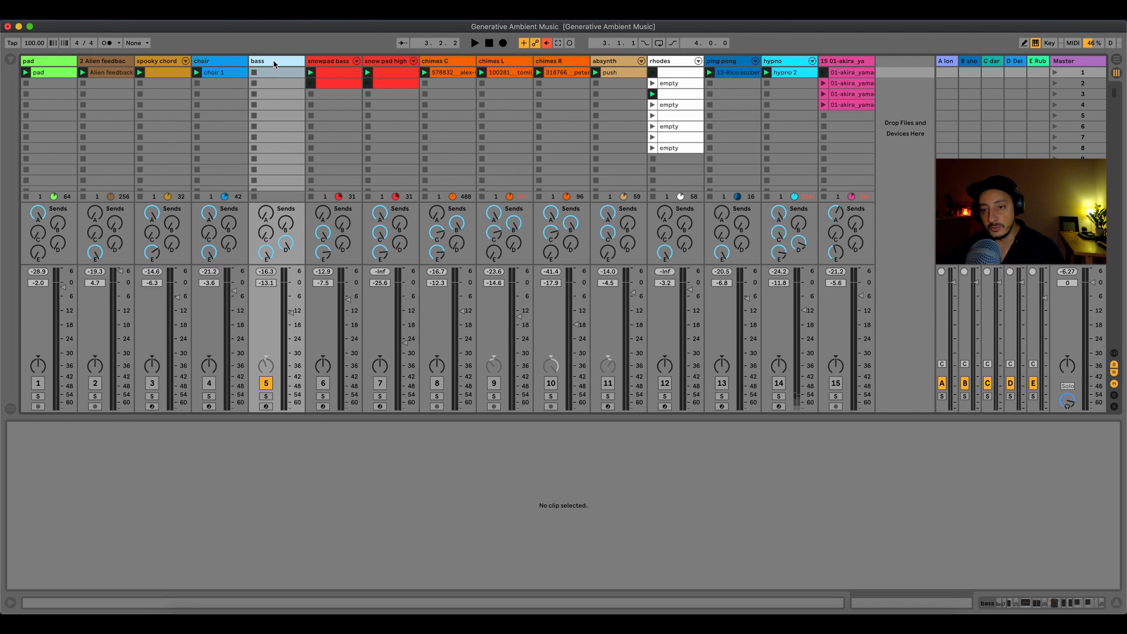
double_click(275, 62)
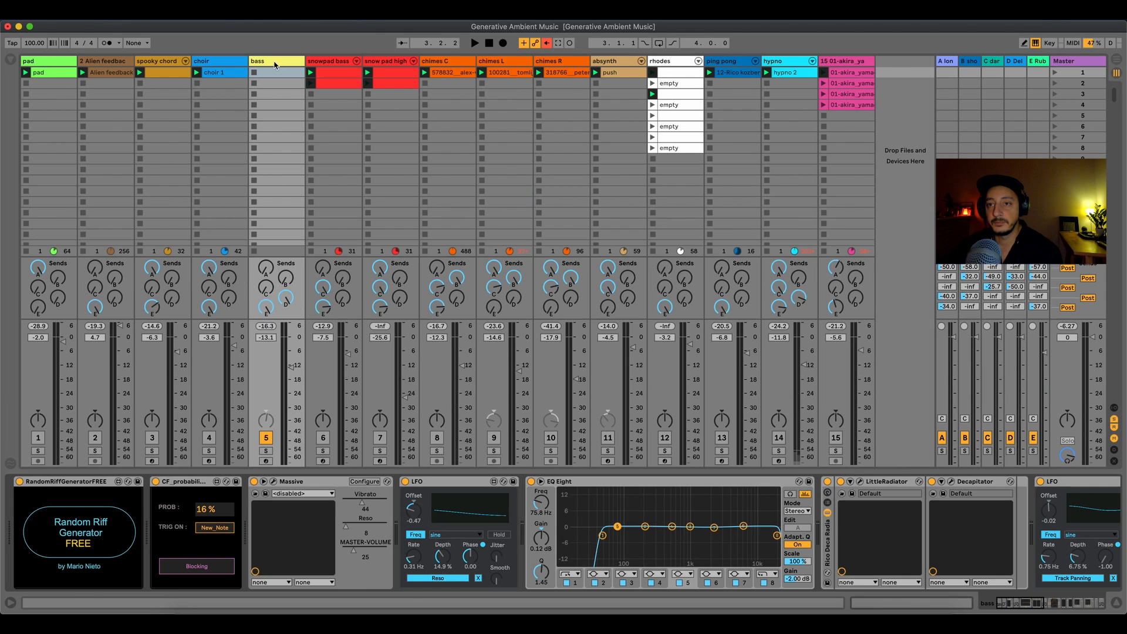
key(space)
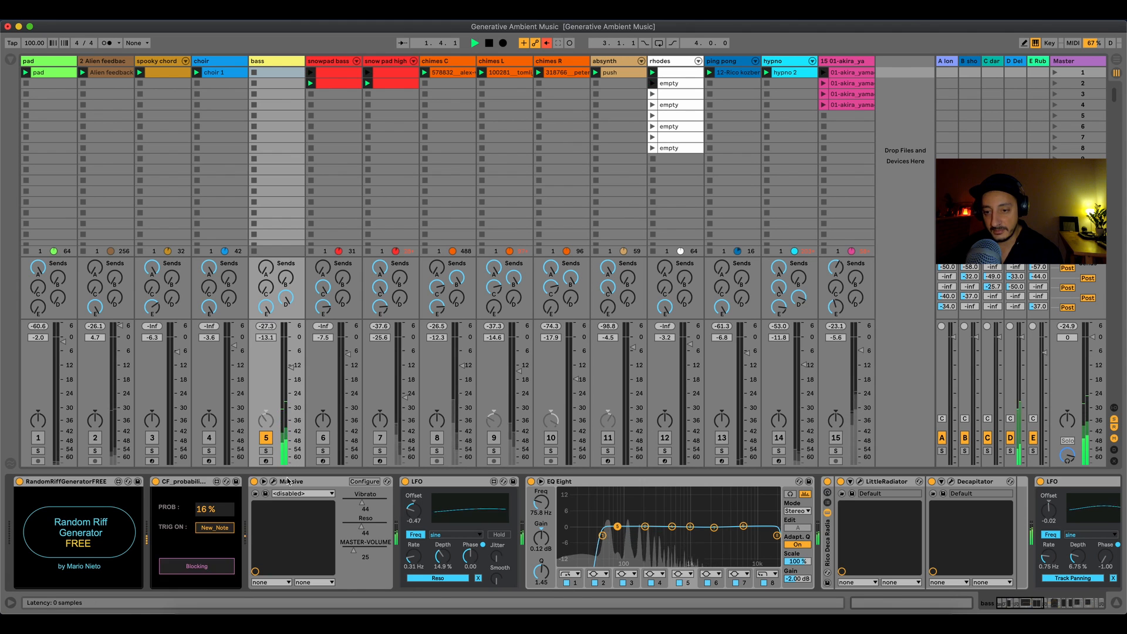
Step: Switch off the bass track's CF_probability device and view the Random Riff Generator's window, closing it again
click(155, 482)
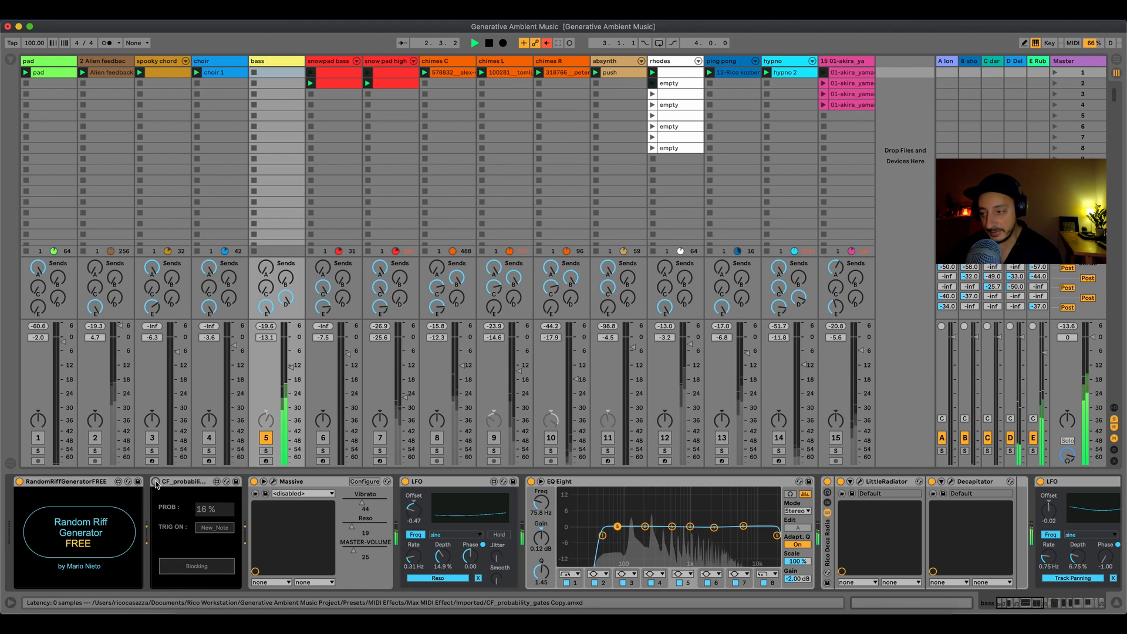
click(77, 523)
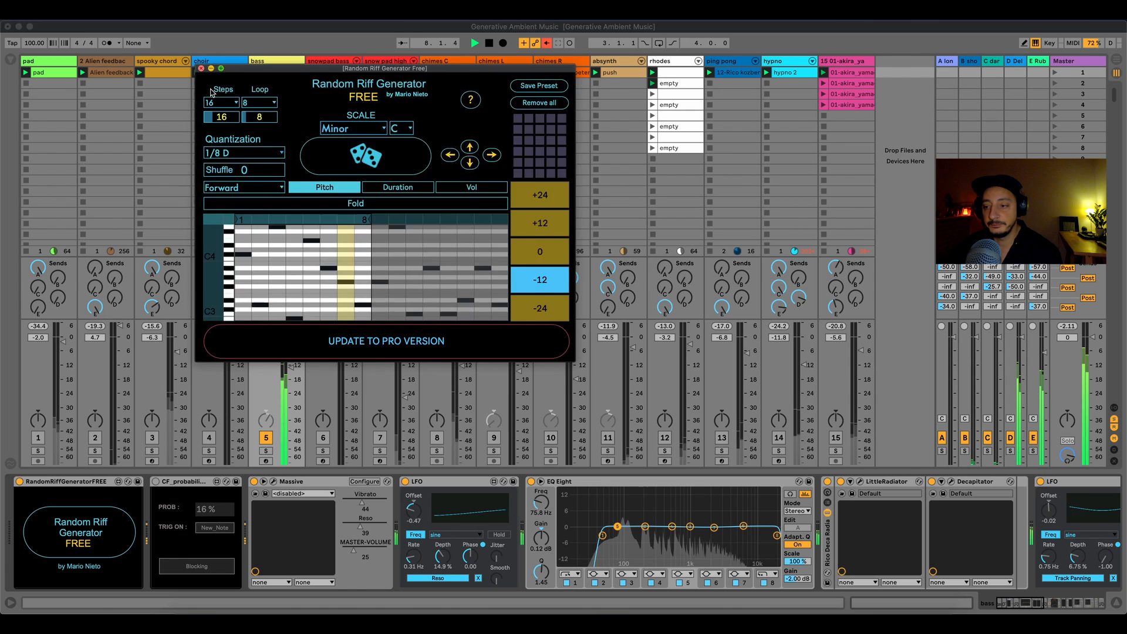
click(200, 69)
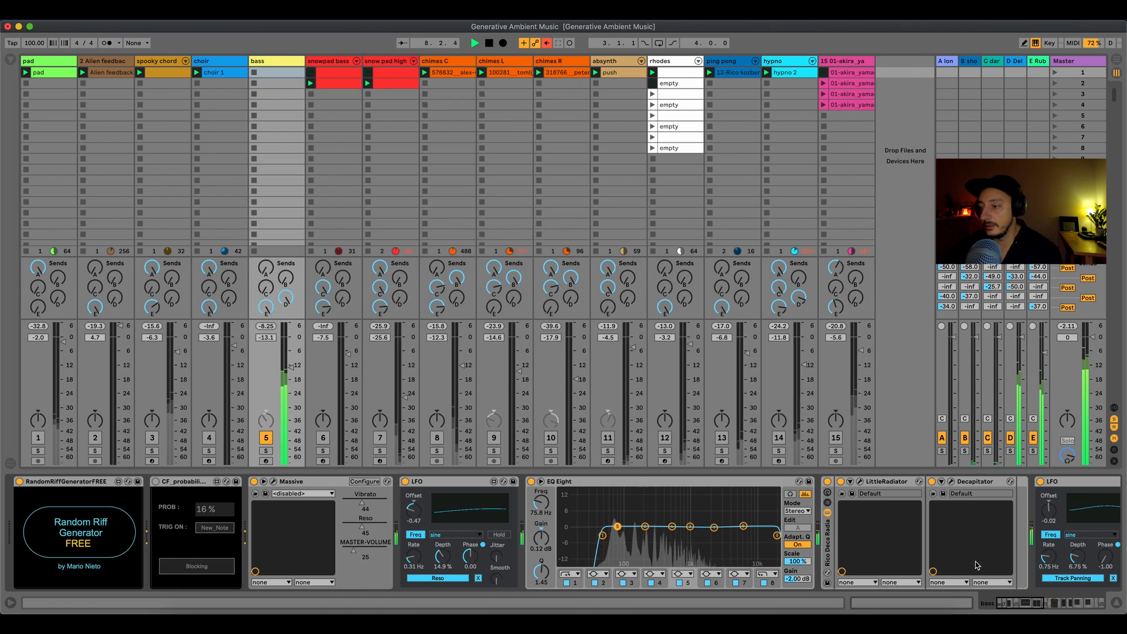
Step: Bypass both Auto Filters at the end of the bass chain together and re-enable them to compare the sound
drag(1040, 602, 1103, 601)
click(740, 482)
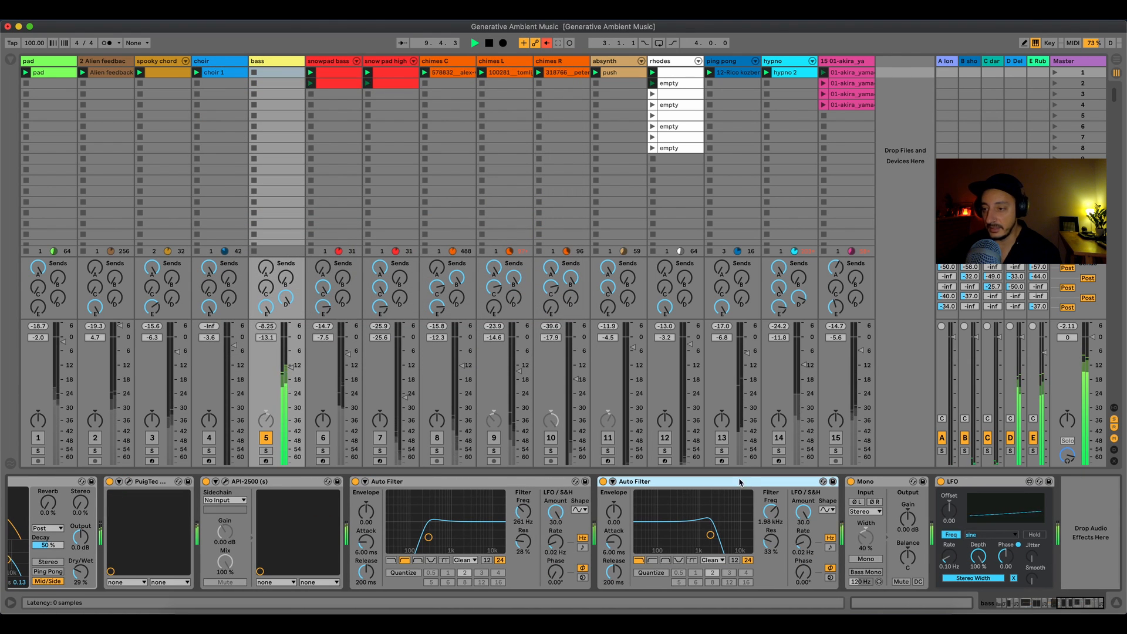
click(488, 480)
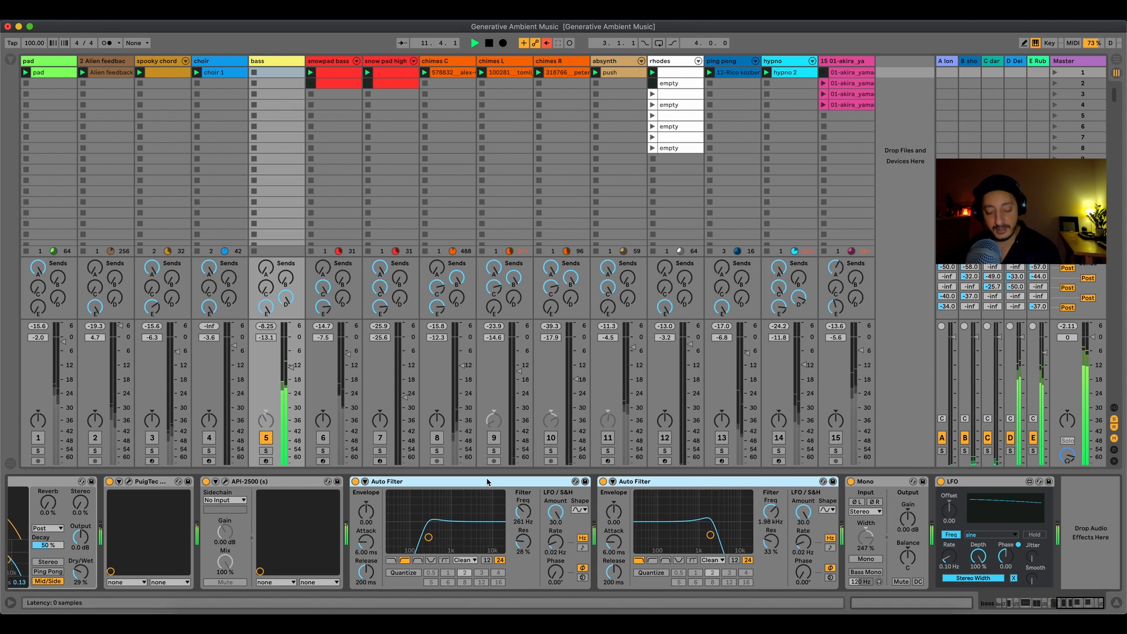
key(0)
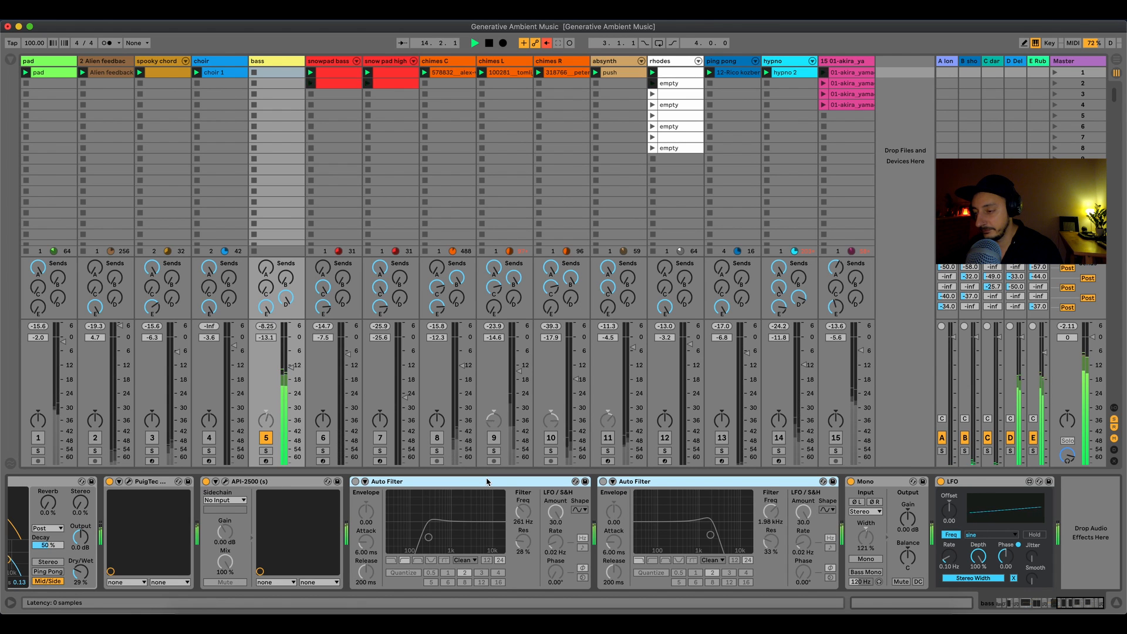
key(0)
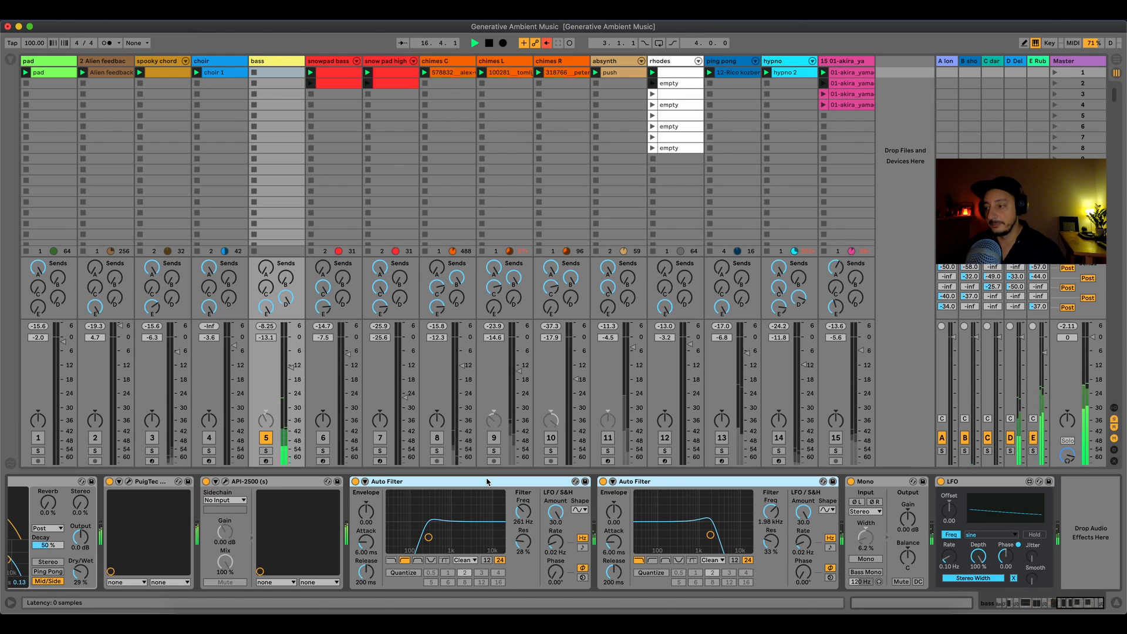
Step: Review the bass chain from LittleRadiator and Echo to the Mono utility and the LFO mapped to Stereo Width
click(1060, 605)
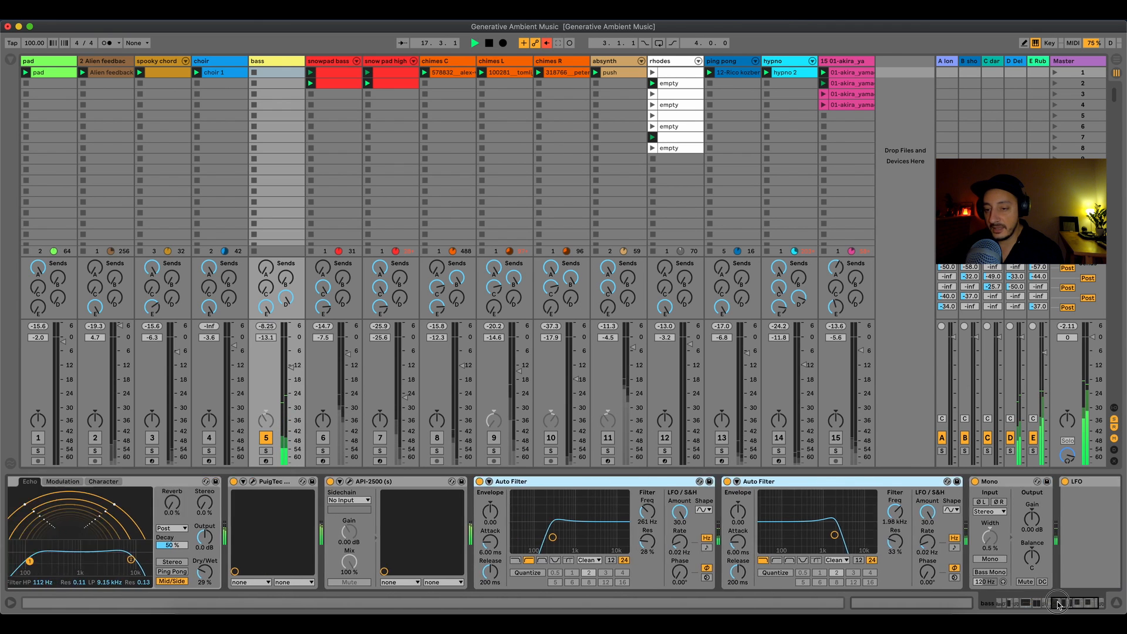
drag(1057, 605, 1037, 605)
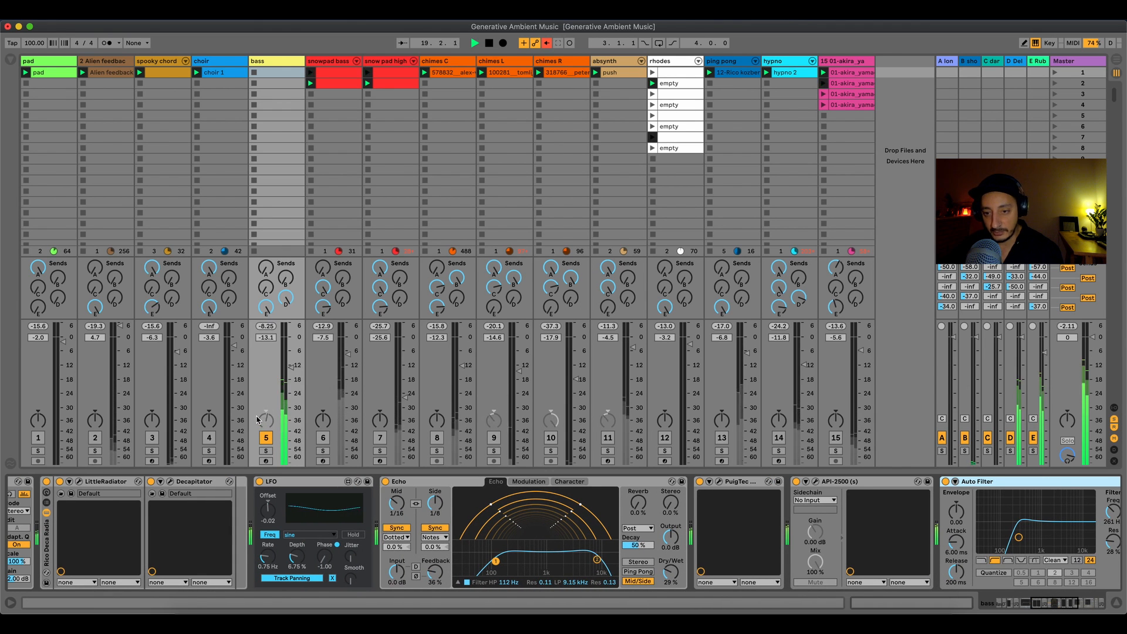
drag(1038, 605, 1086, 606)
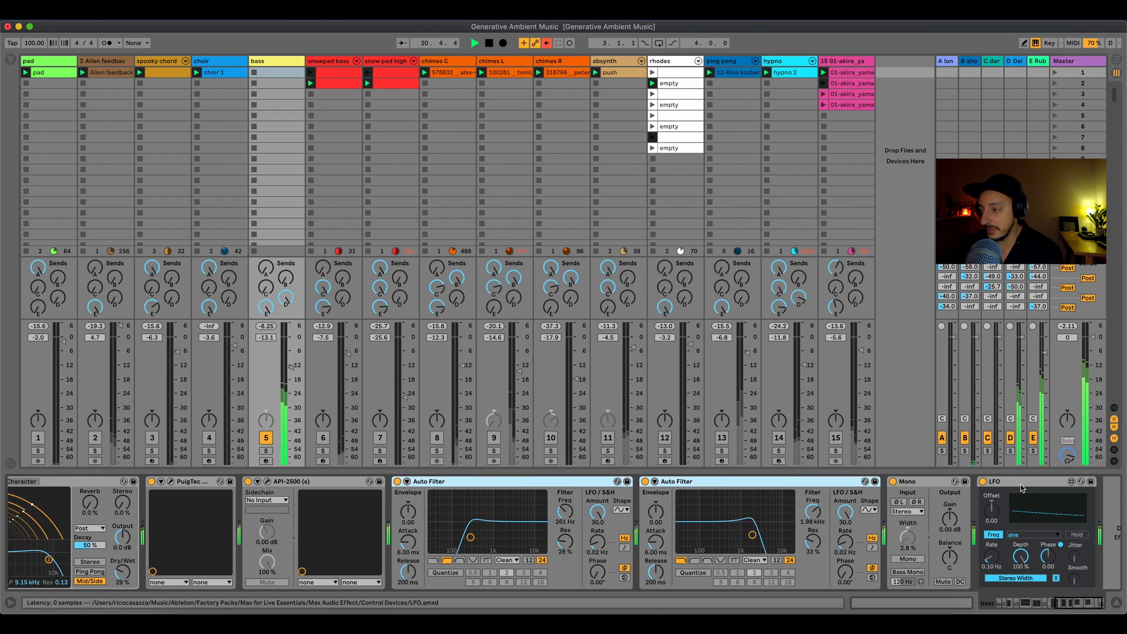
click(1020, 485)
click(908, 540)
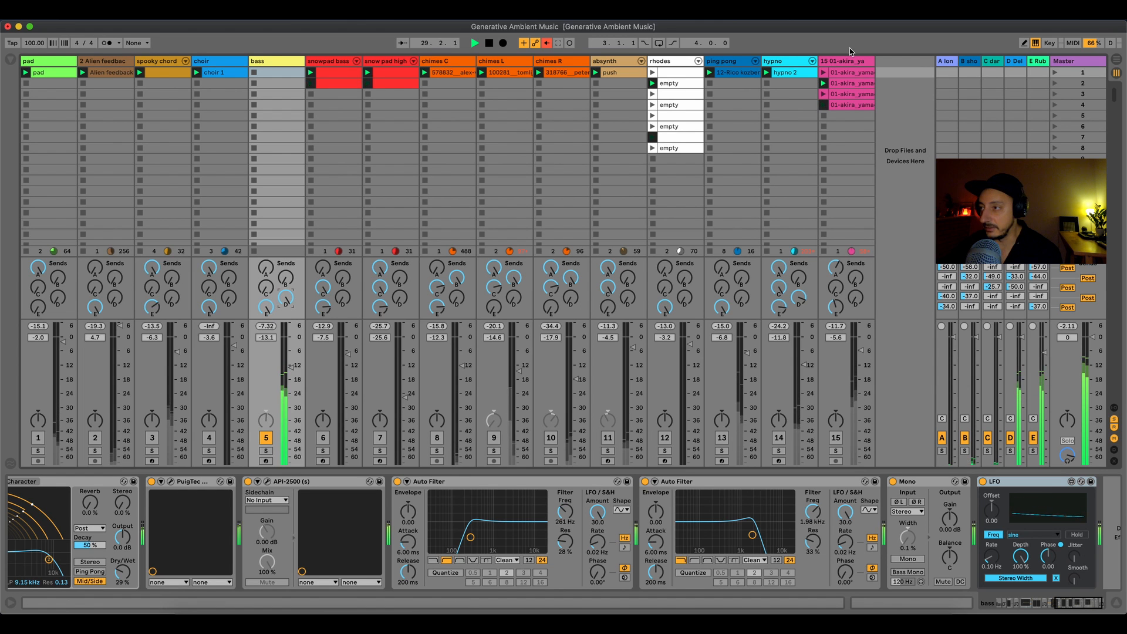
Step: Display the effects on the E Rub A Dub echo and D Delay return tracks
click(1038, 62)
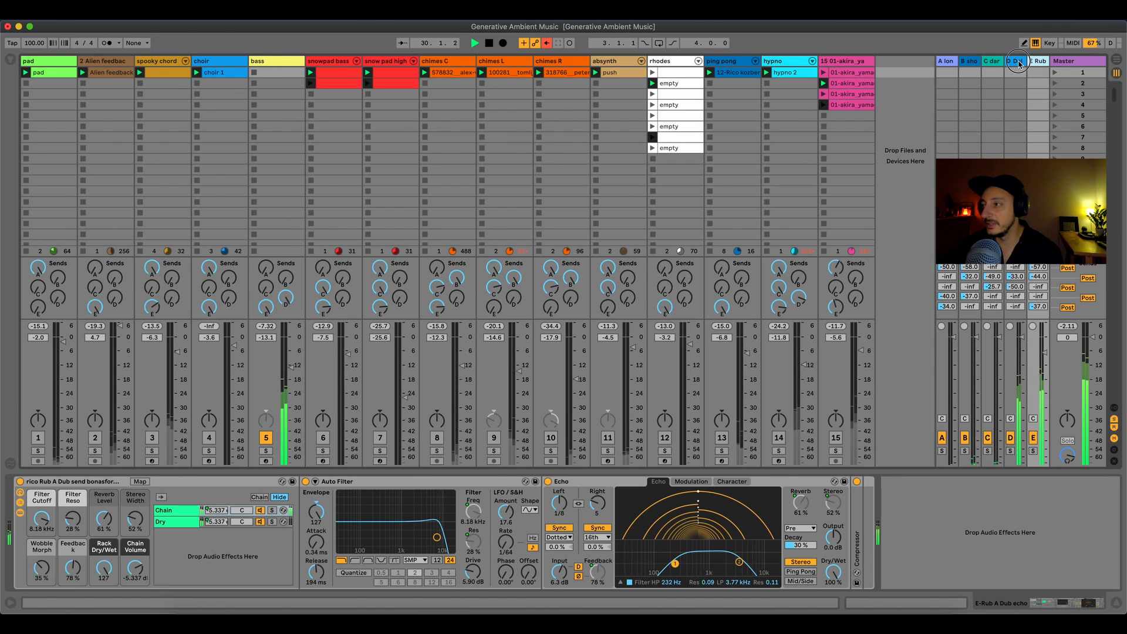
click(1016, 62)
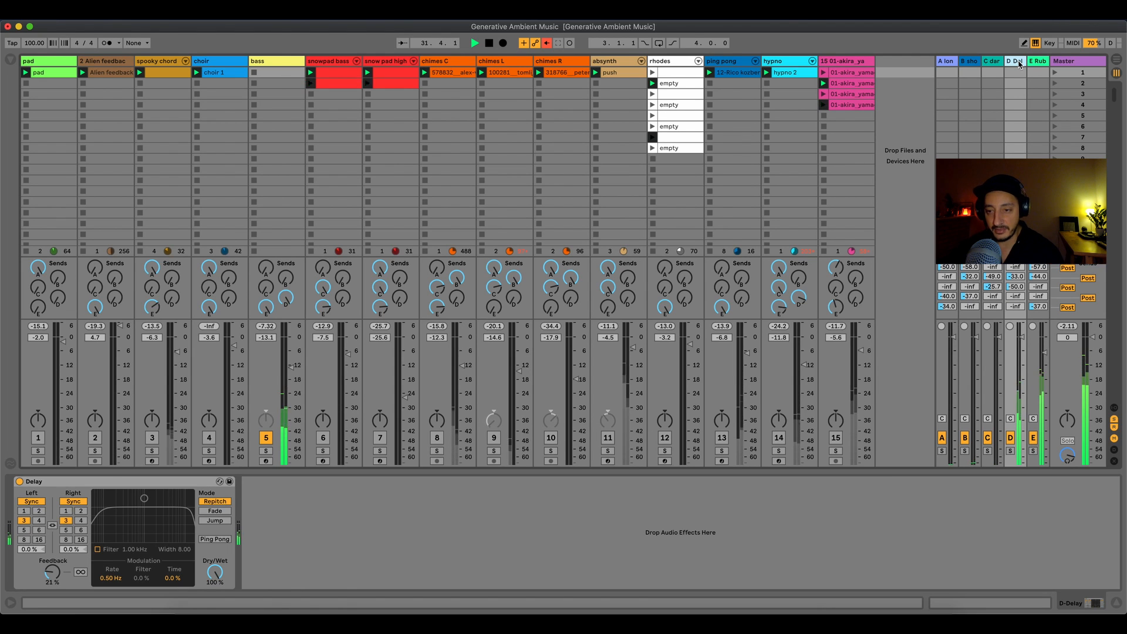
Step: Switch the active track from bass to snowpad bass and display the snowpad bass device chain
click(266, 437)
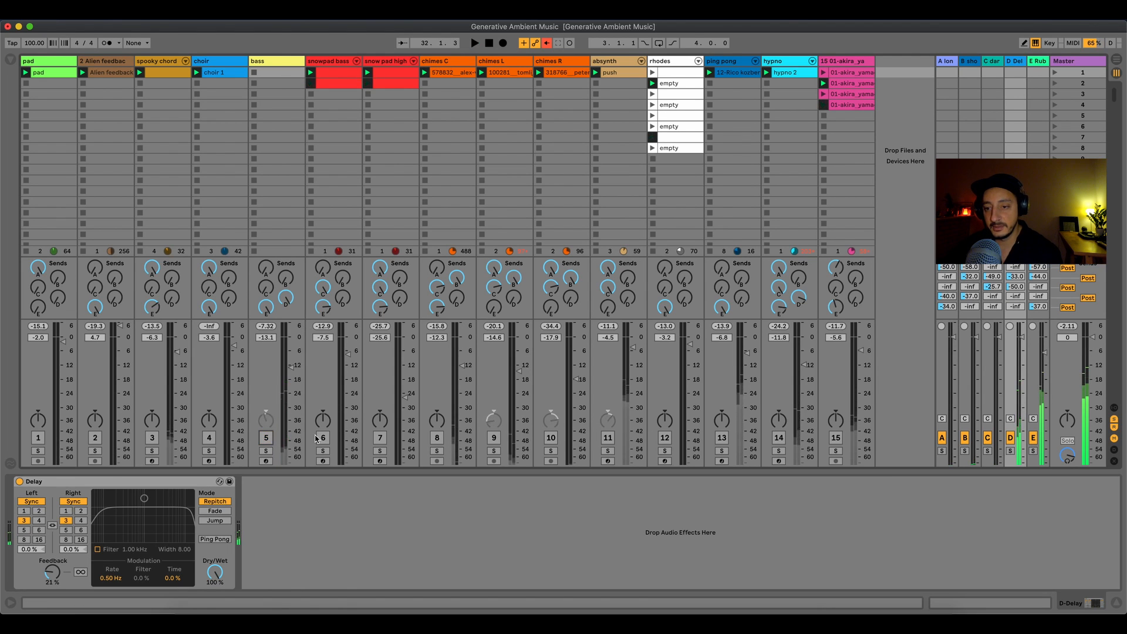
click(323, 438)
click(334, 62)
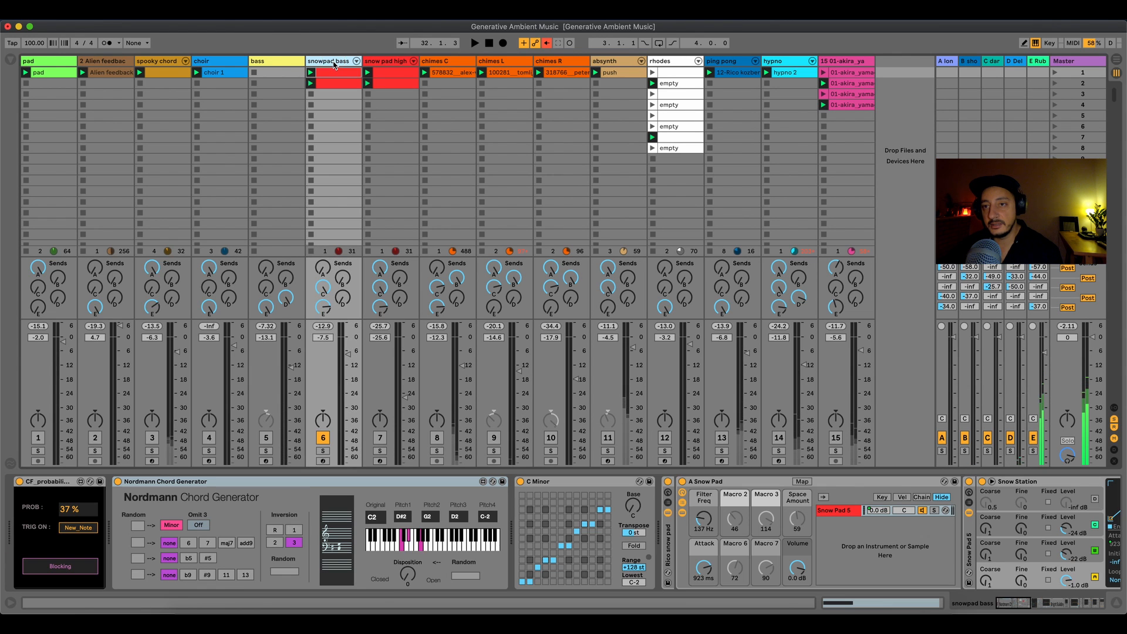
Step: Play the set briefly, switch off the snowpad bass CF_probability device and arm the track for live playing
key(space)
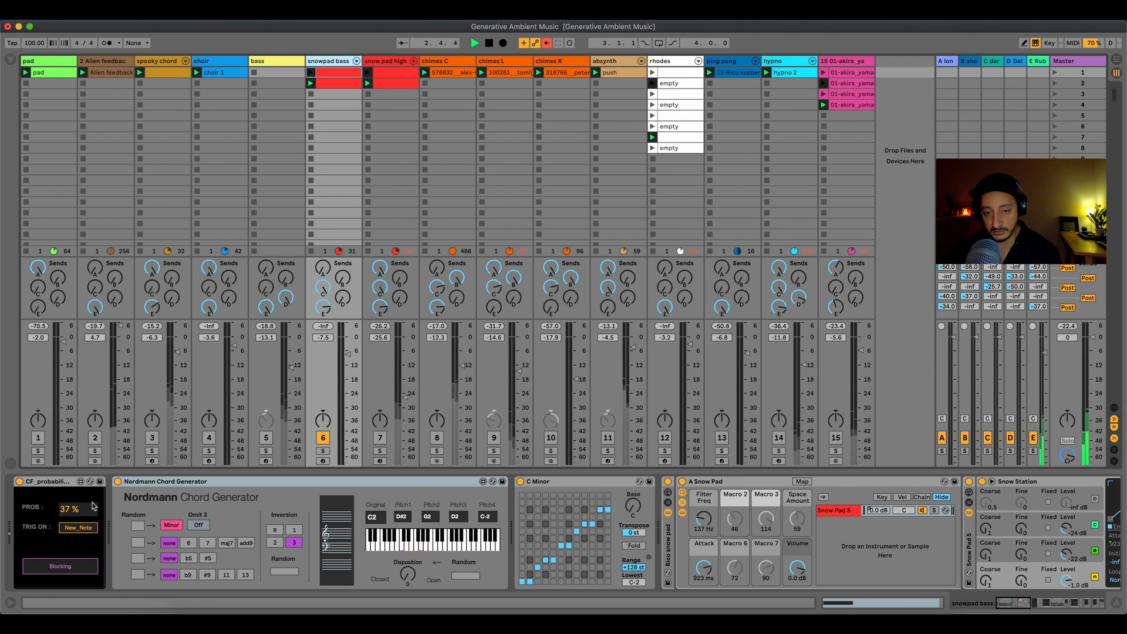
click(20, 482)
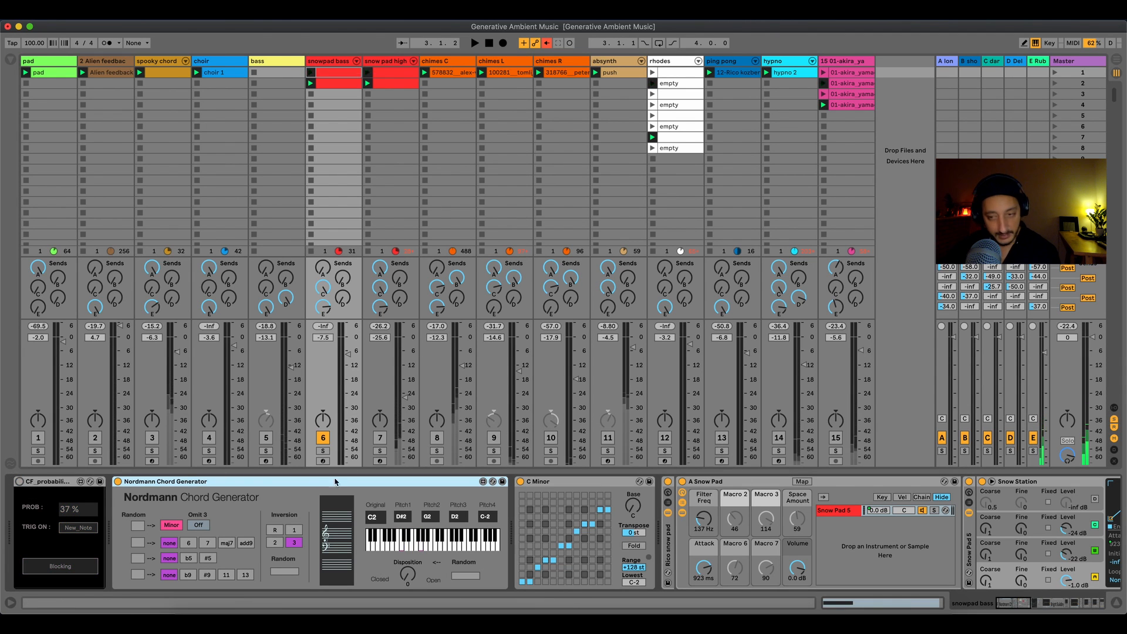
click(323, 461)
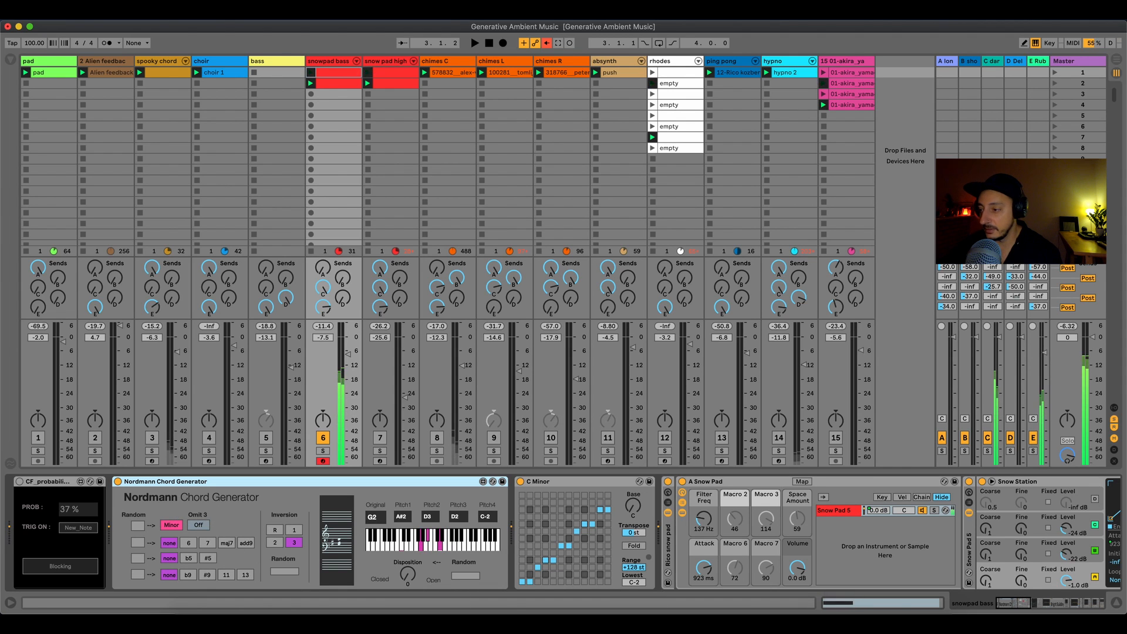
Step: Review the snowpad bass chain's Auto Filters, Bright Building reverb and chord generator, and switch CF_probability back on
drag(1026, 609, 1102, 606)
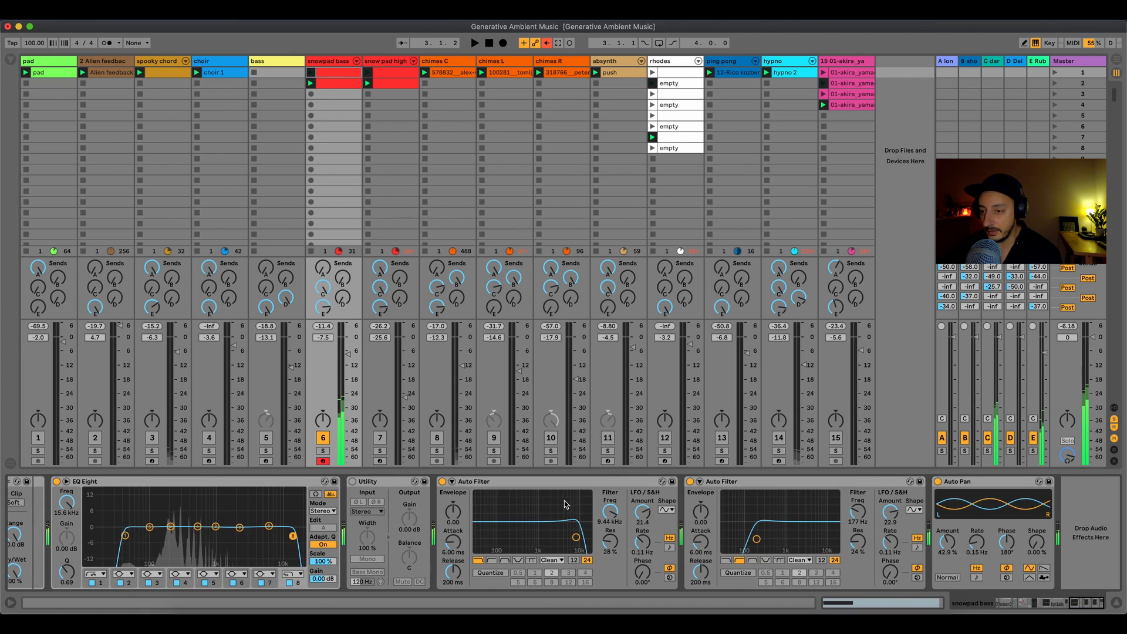
click(546, 486)
click(718, 483)
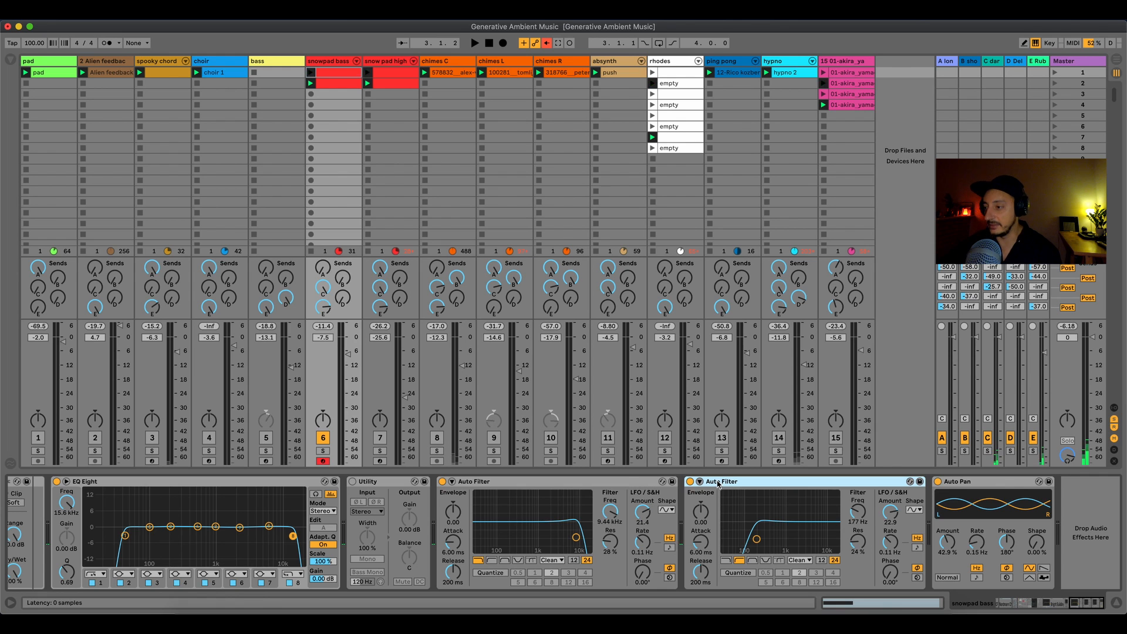
scroll(890, 486, left, 10)
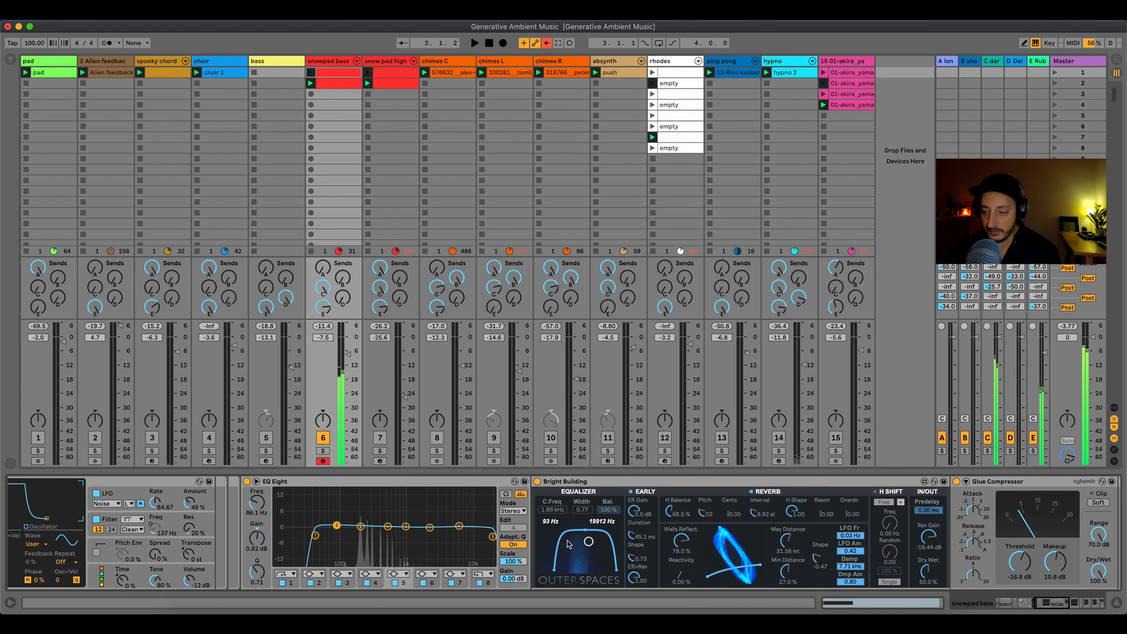
drag(1076, 601, 1024, 608)
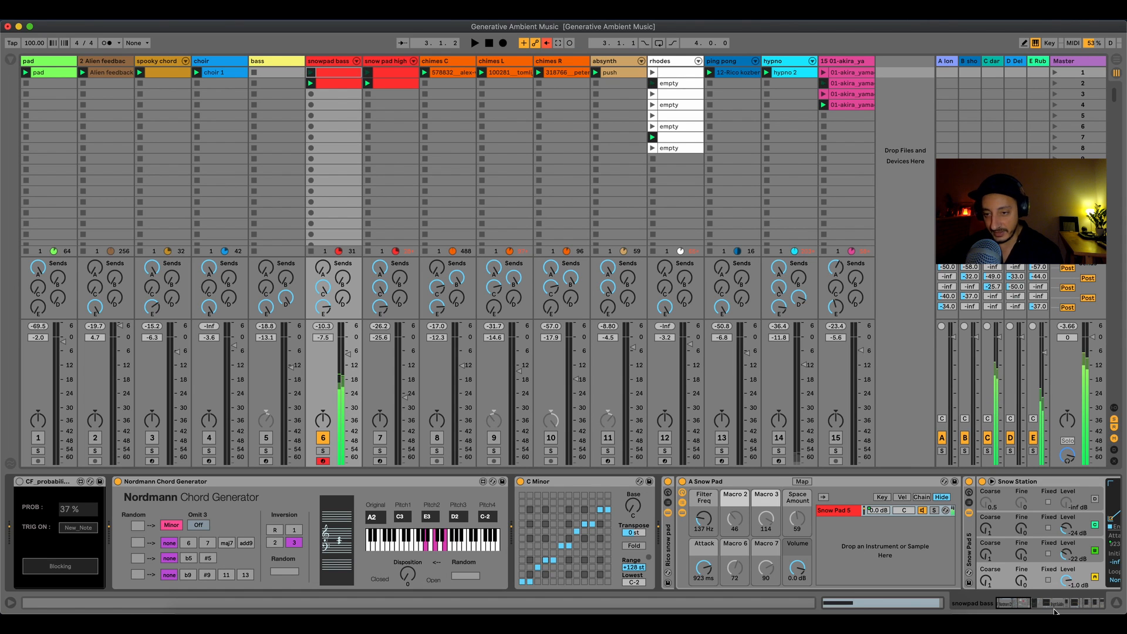
click(16, 486)
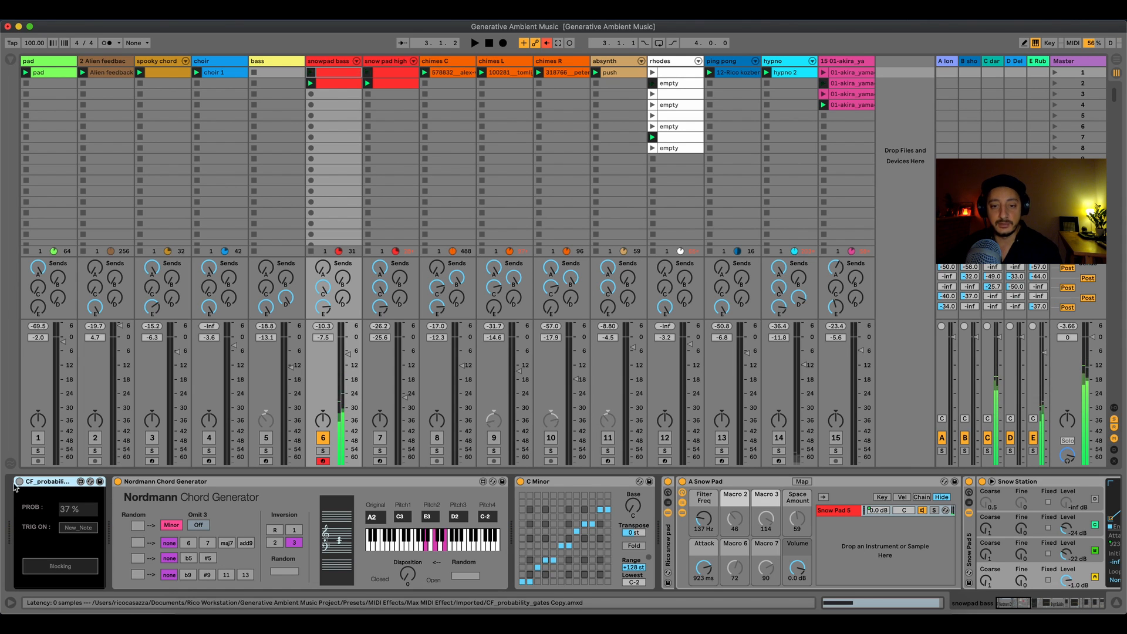
click(19, 482)
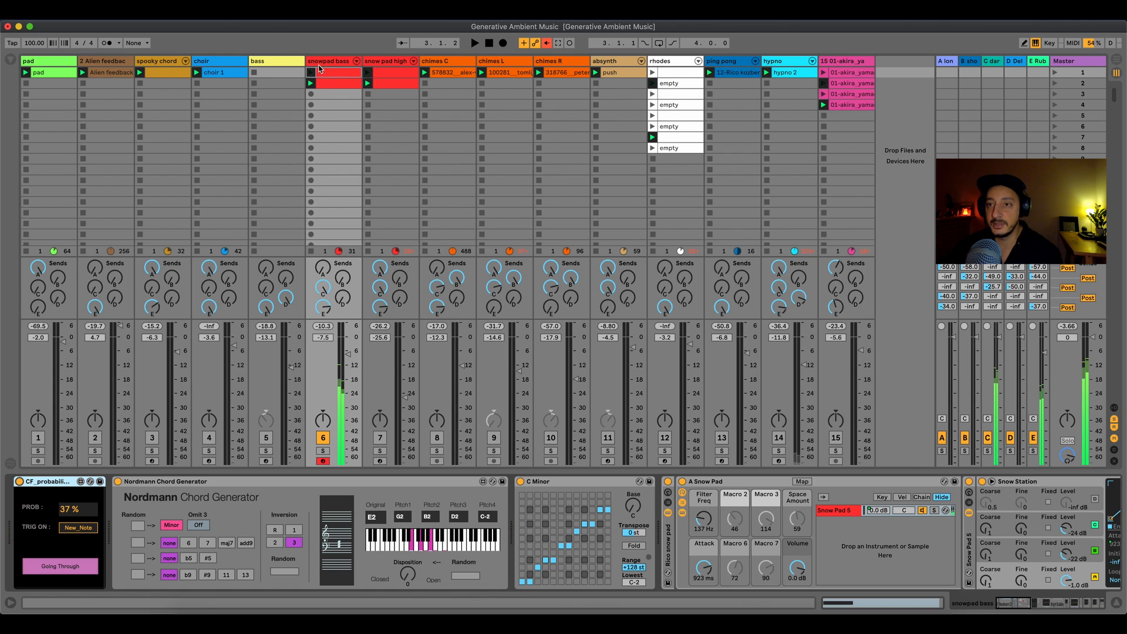
Step: Open the two snowpad bass clips together and compare their F1 and C1 notes
double_click(337, 85)
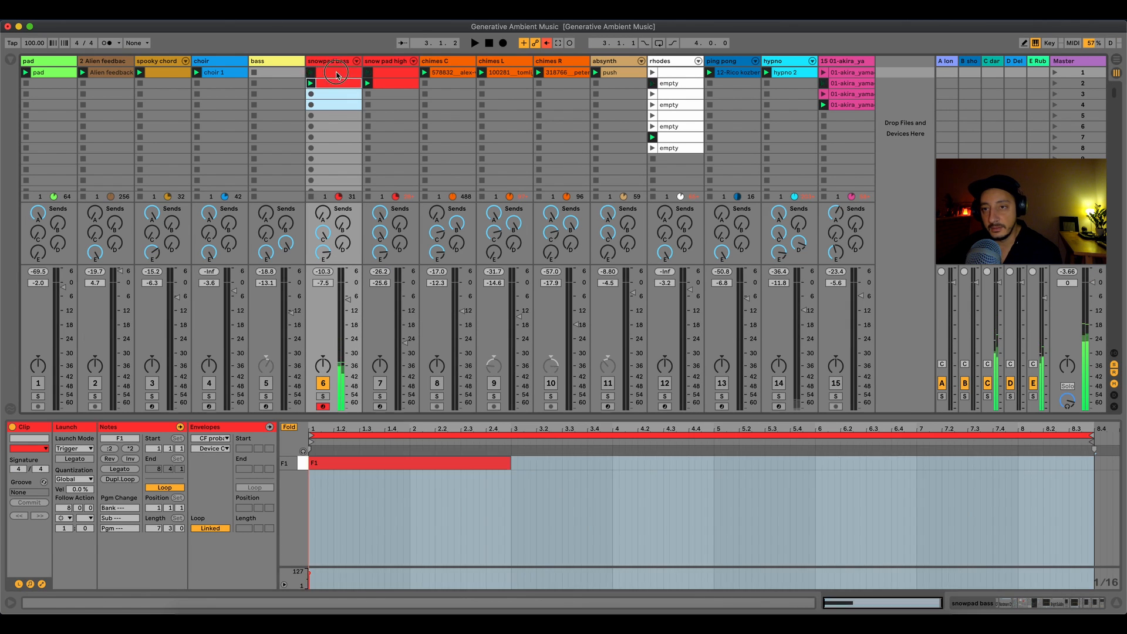
click(334, 72)
click(334, 73)
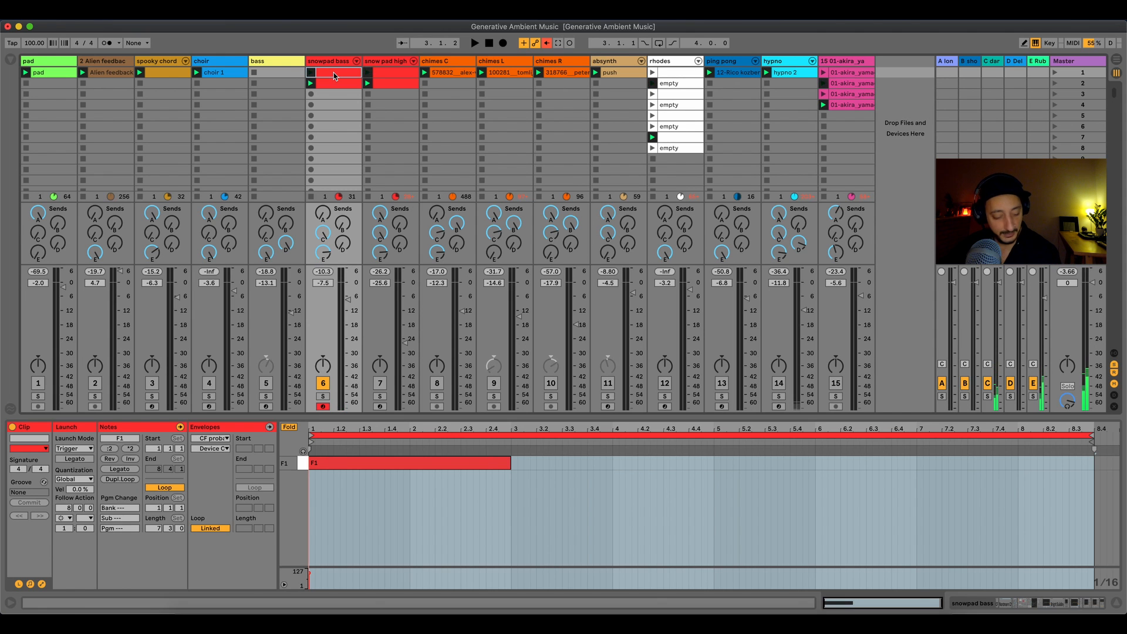
shift+click(325, 88)
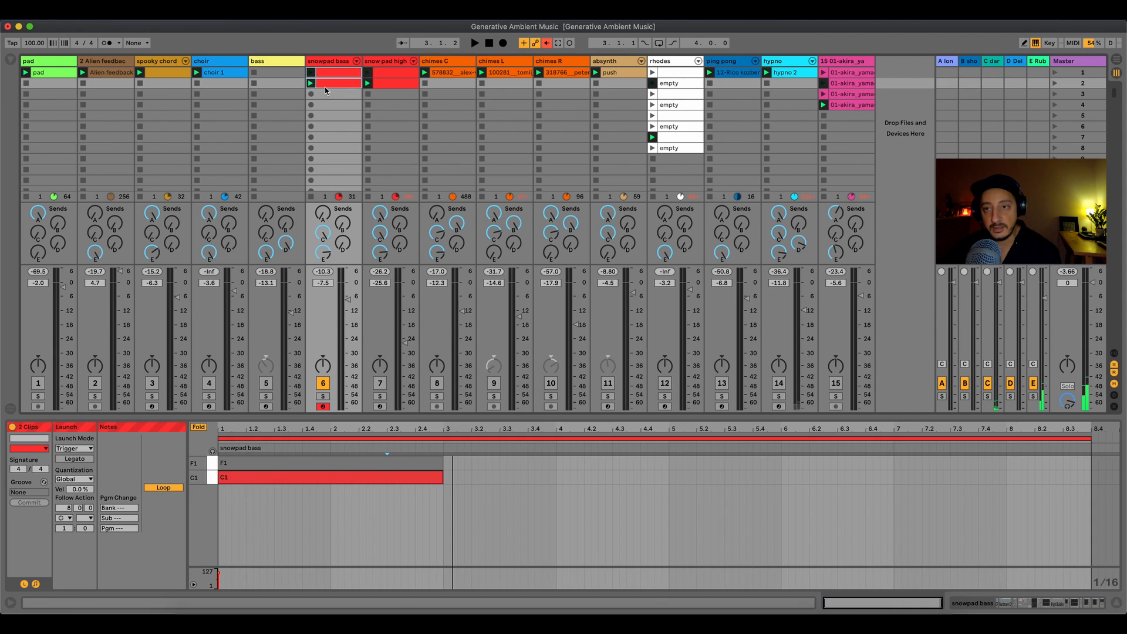
click(320, 71)
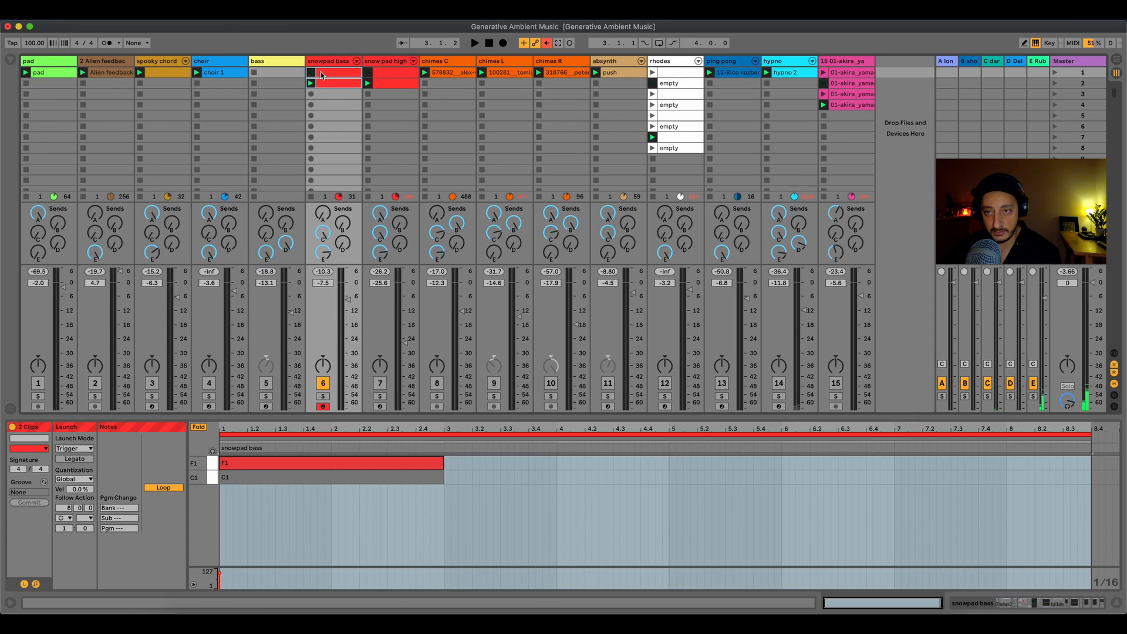
Step: Launch the first and second snowpad bass clips in turn, and display the first clip's F1 note and loop
click(311, 73)
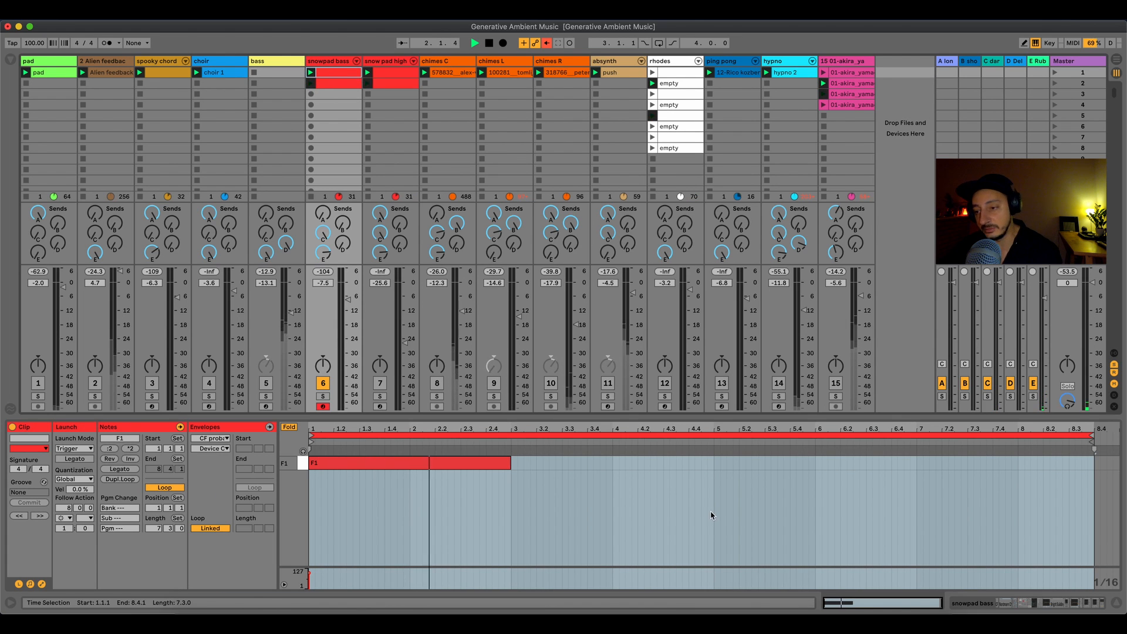
click(311, 84)
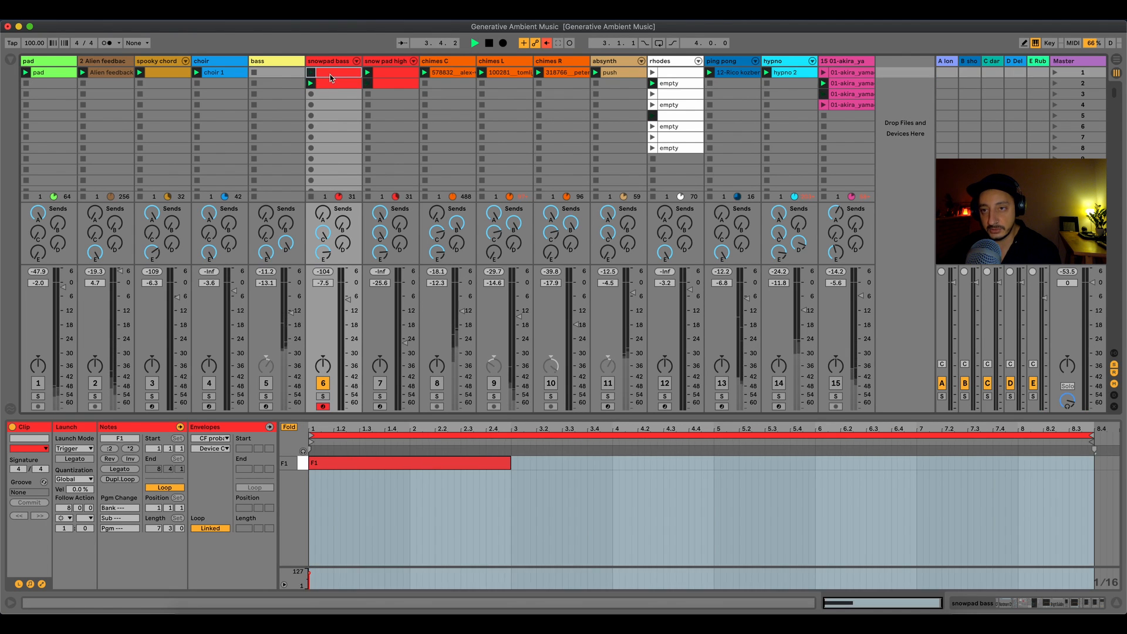
click(324, 74)
click(327, 83)
click(327, 74)
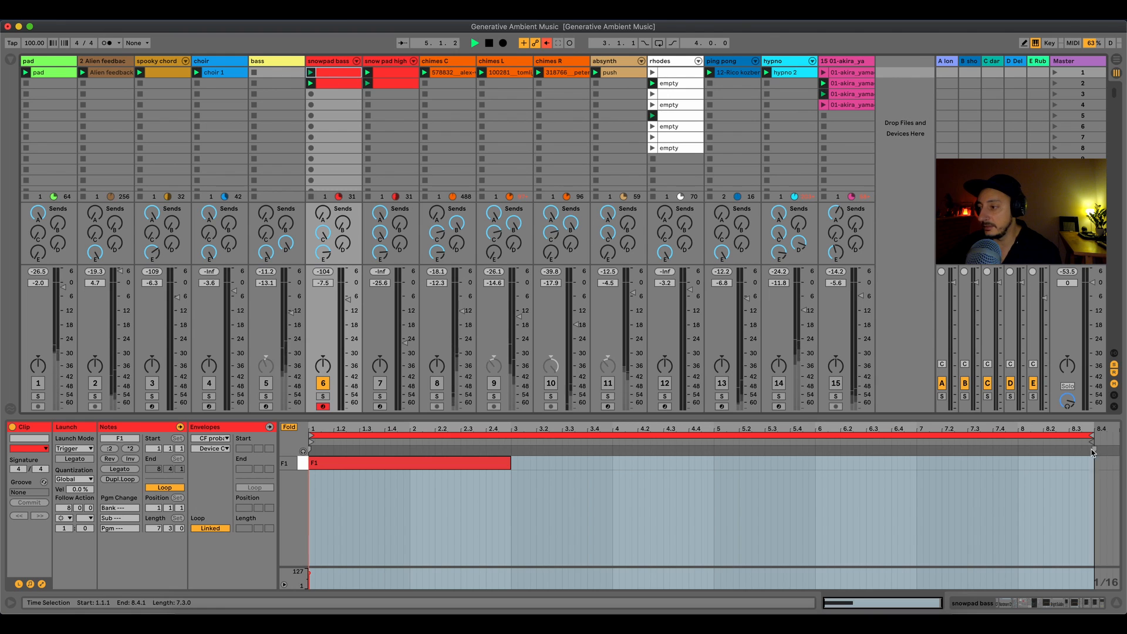
Step: Open the second snowpad bass clip and shorten its loop to a length of 7.1.2
click(332, 83)
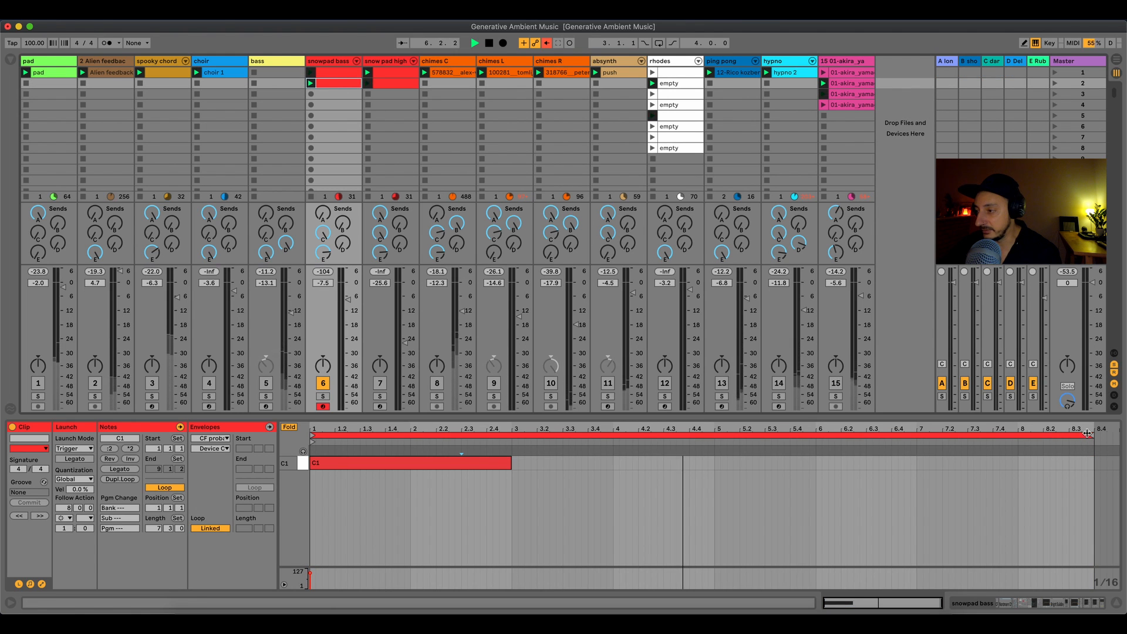
drag(1092, 435, 1061, 433)
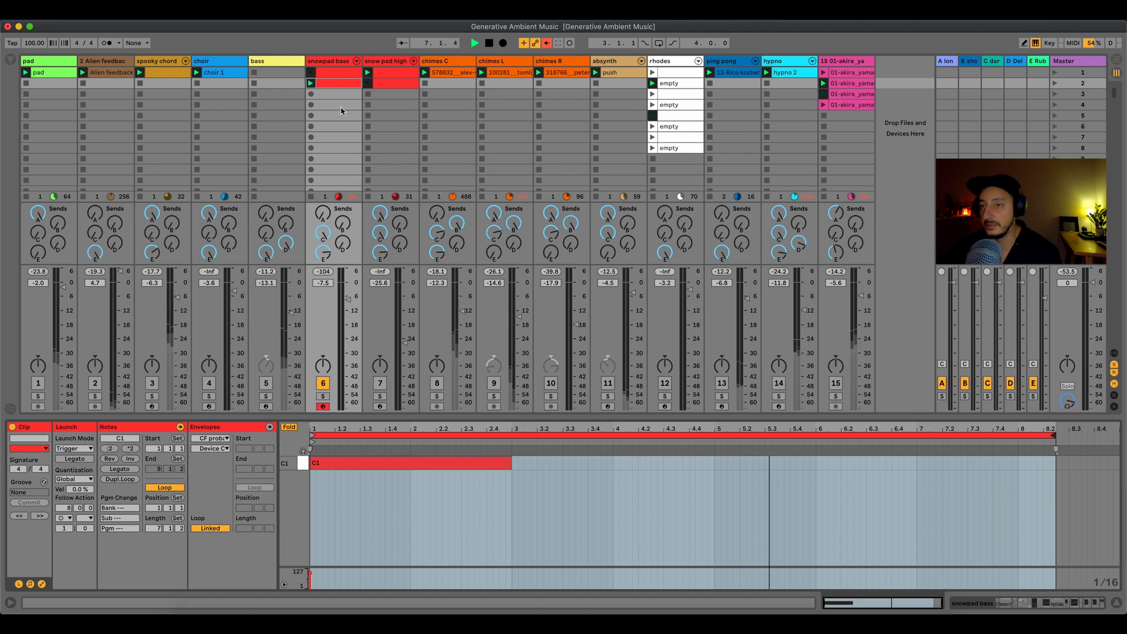
Step: Display the snow pad high track's CF_probability, Nordmann Chord Generator and C Minor scale devices, and play the set briefly
click(390, 62)
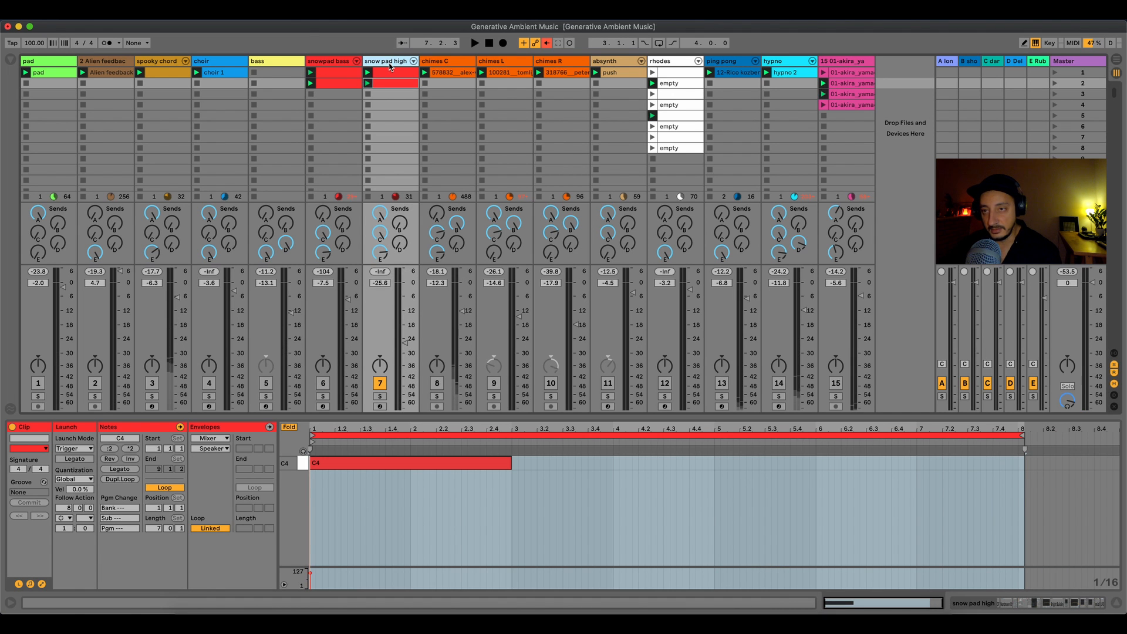
click(390, 62)
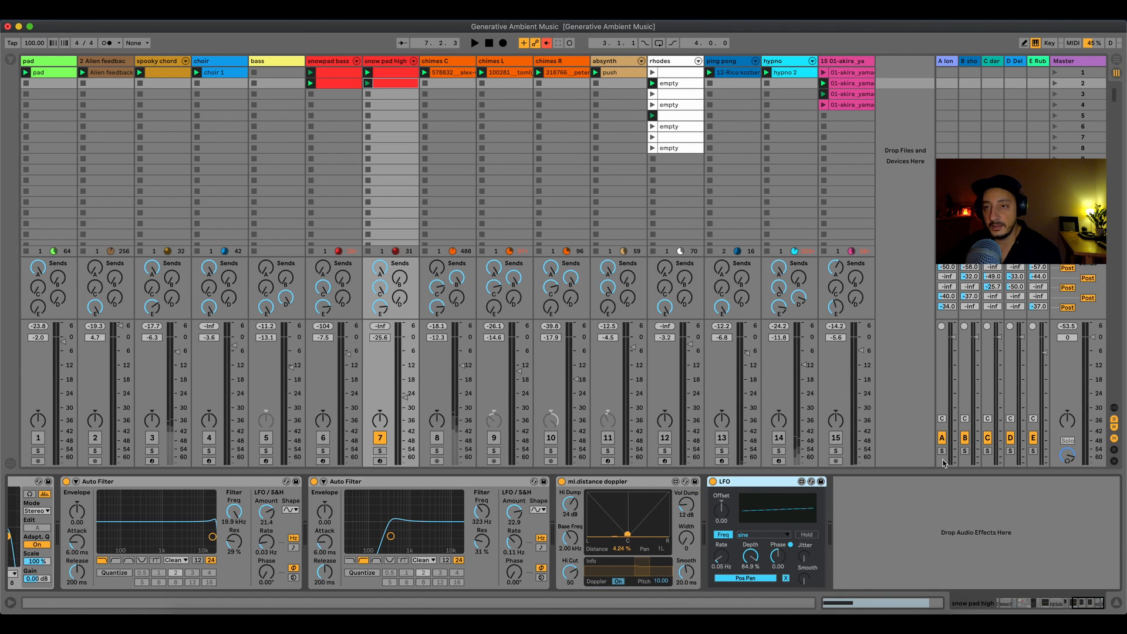
drag(1088, 603, 1011, 603)
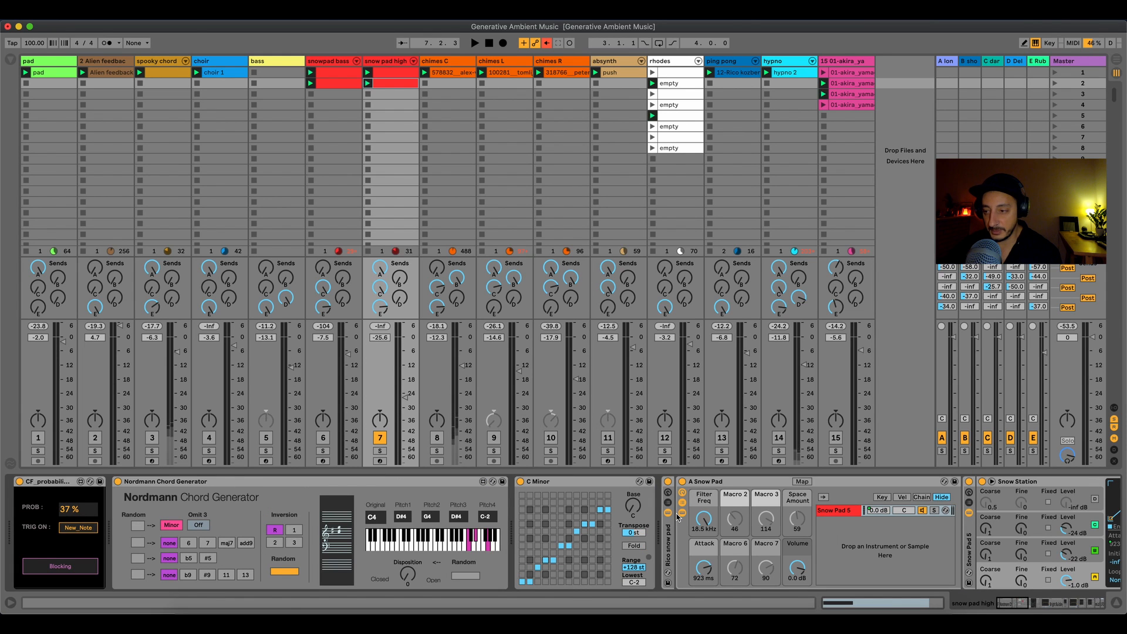
key(space)
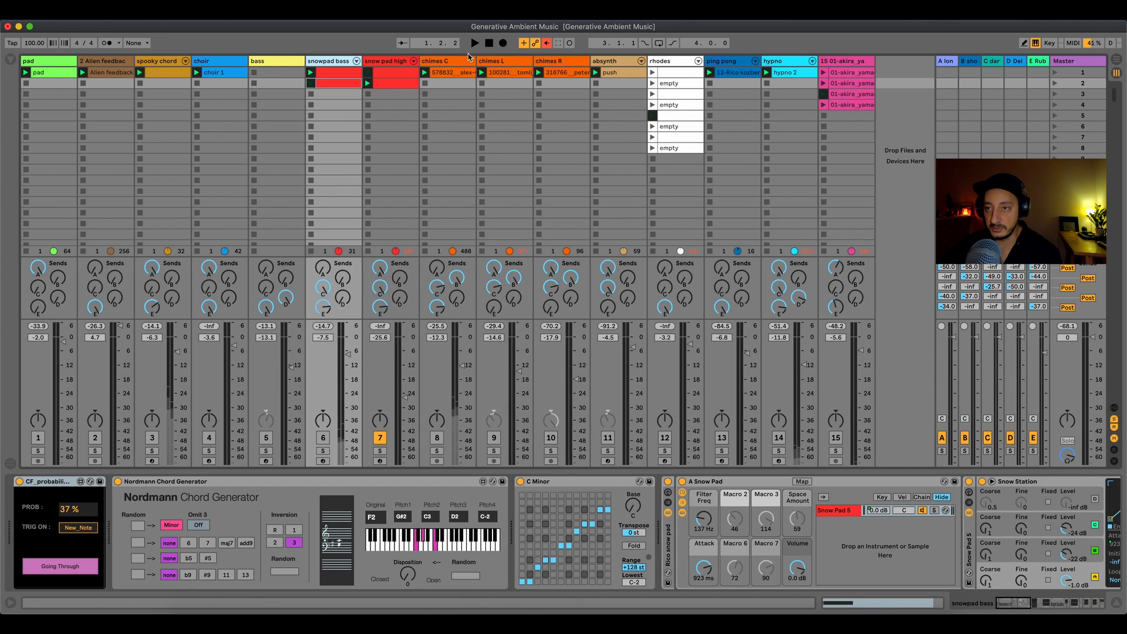
Step: With CF_probability off, arm the snow pad high track and raise the computer keyboard's octave for live playing
click(390, 63)
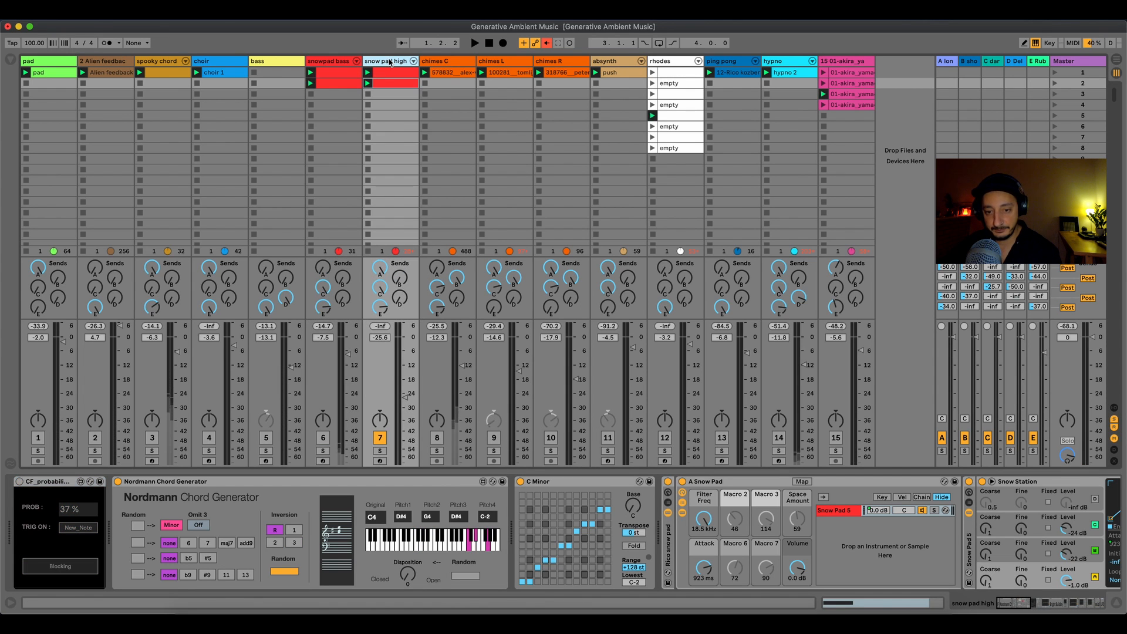
click(379, 462)
key(x)
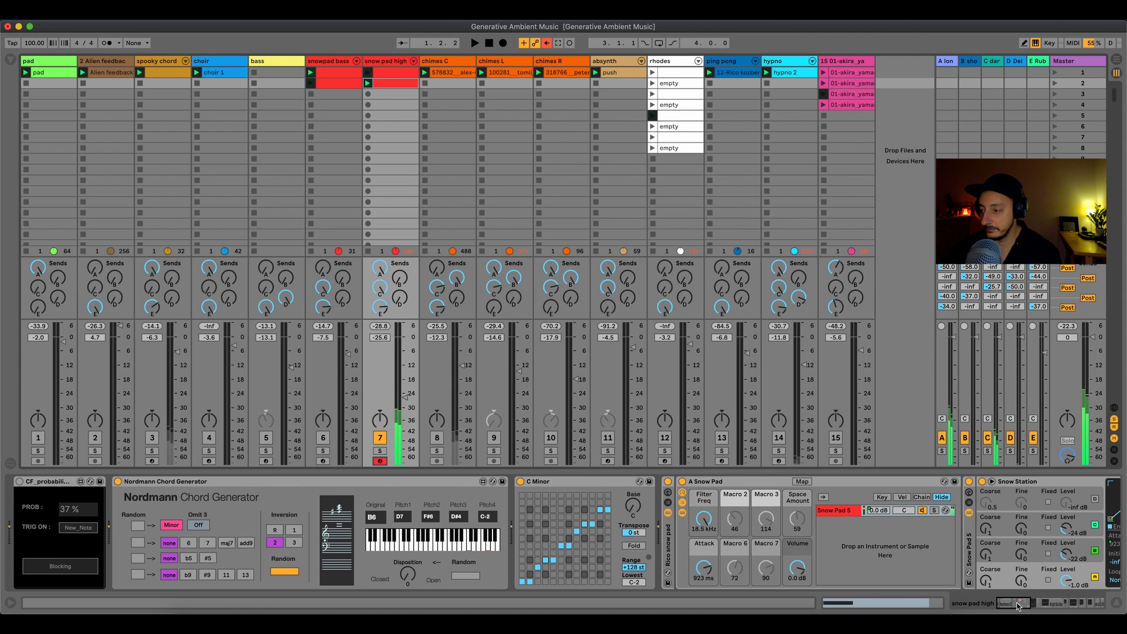
Step: Review the snow pad high chain's EQ Eight, two Auto Filters, ml.distance doppler and the LFO mapped to Pos Pan
drag(1018, 606, 1037, 605)
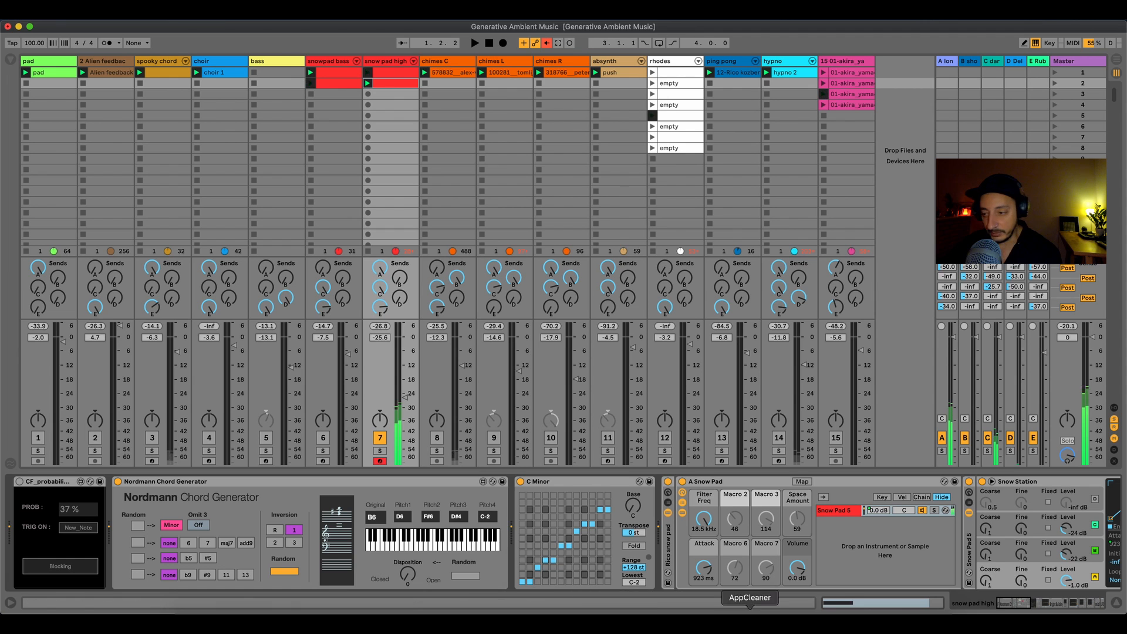
drag(1012, 603, 1085, 593)
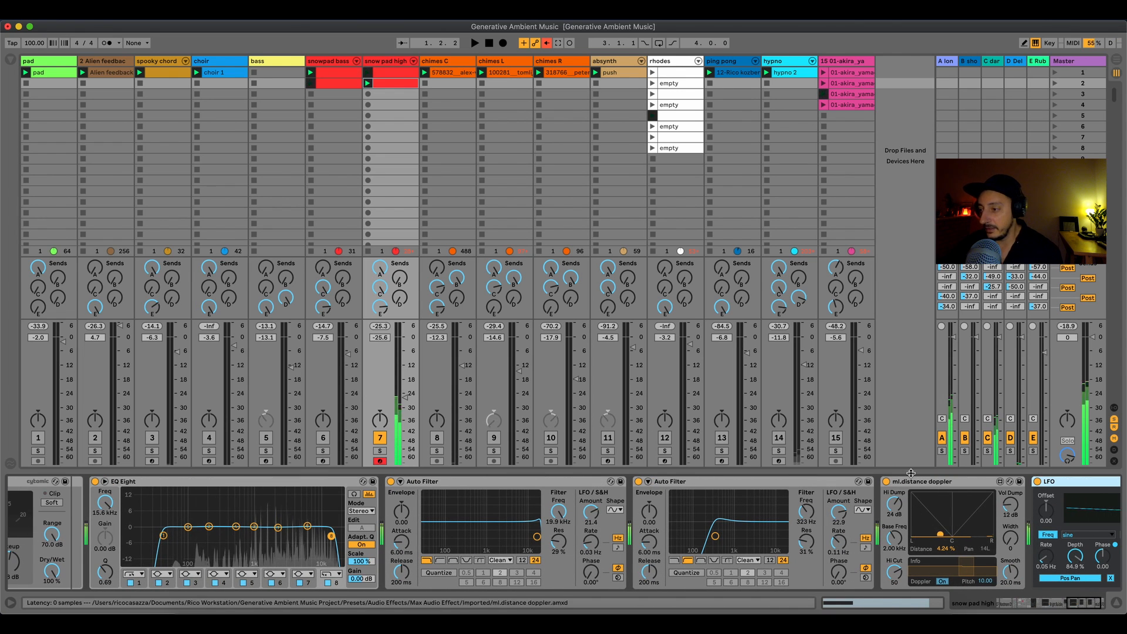
click(1079, 602)
drag(1078, 601, 1082, 601)
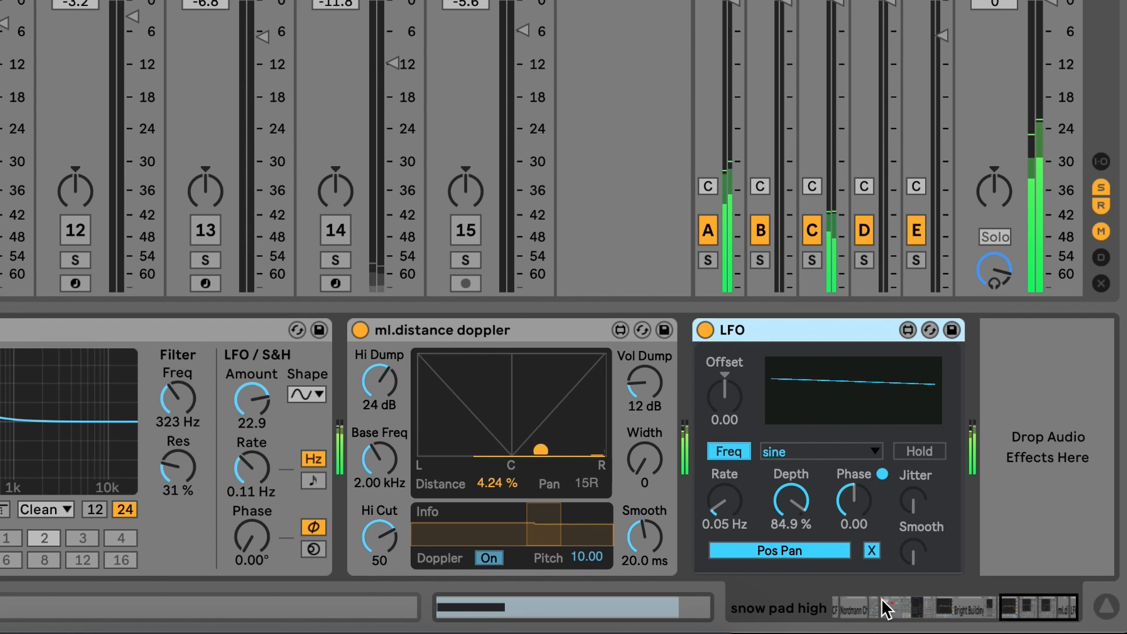
click(1041, 616)
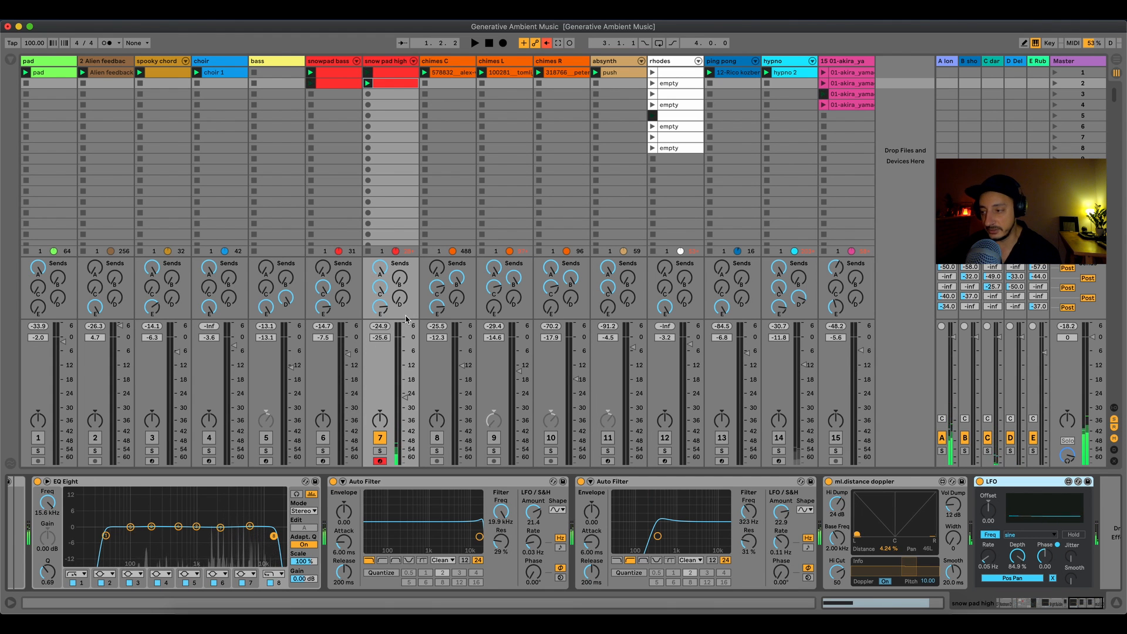
Step: Switch snow pad high's CF_probability device back on and compare the track's generator devices with those of snowpad bass
scroll(1032, 581, left, 20)
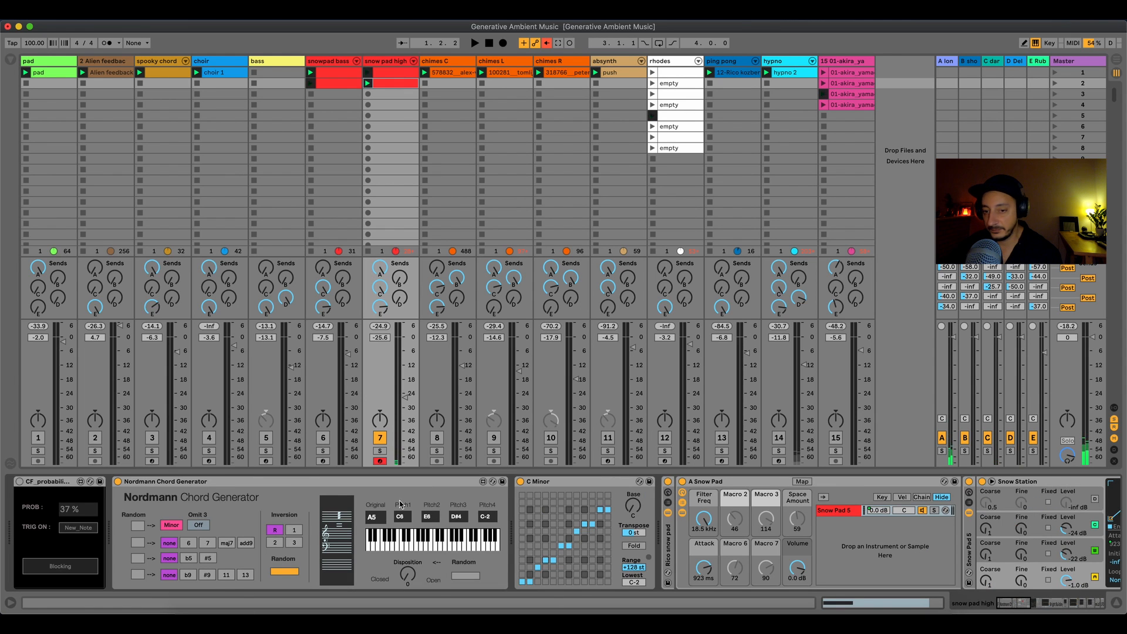
click(20, 482)
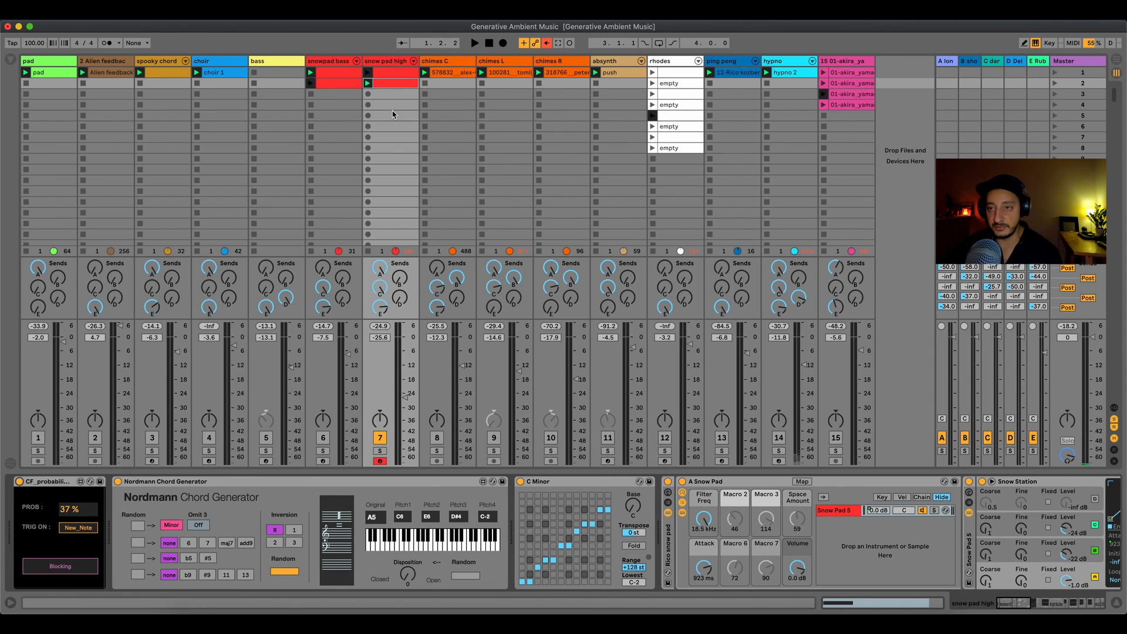
click(333, 60)
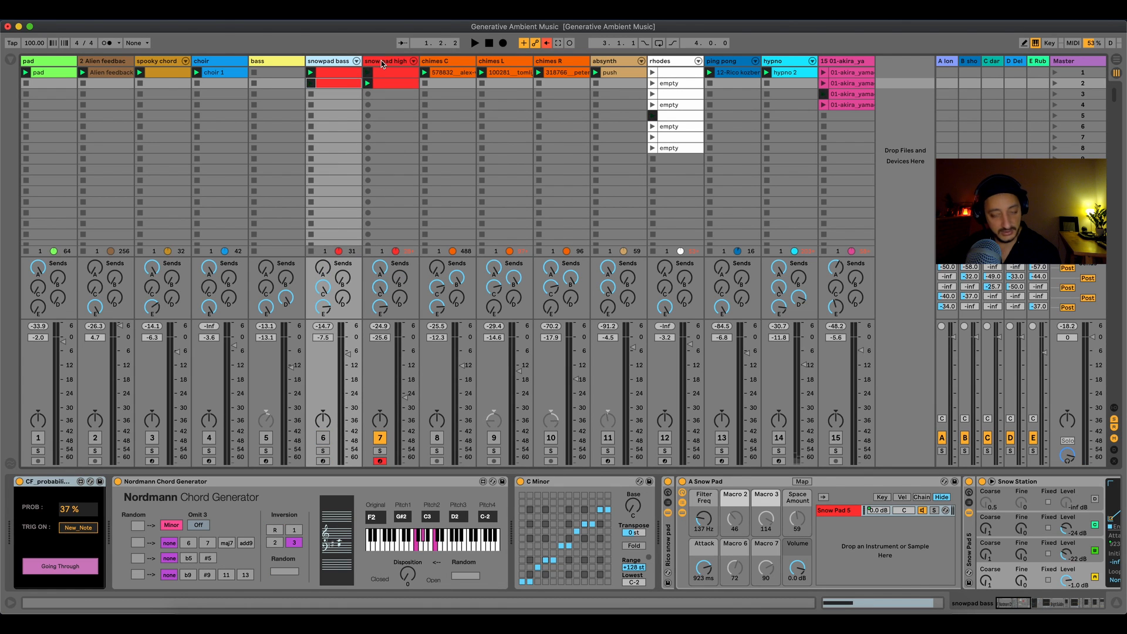
click(382, 62)
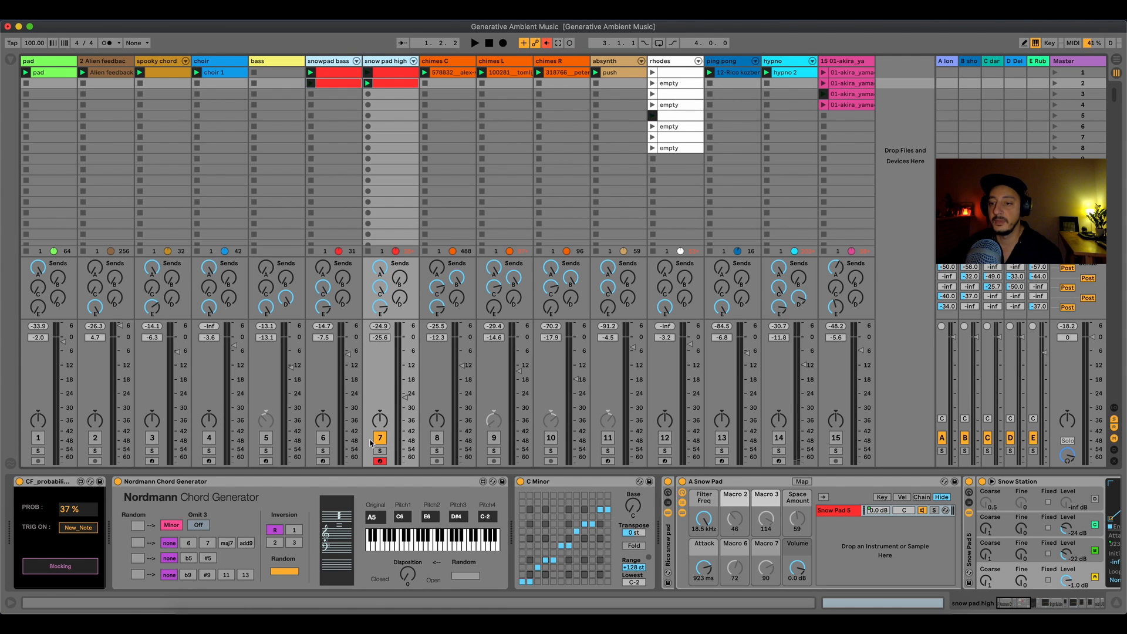
Step: Deactivate the snow pad high track, display the active chimes C track's device chain and start playback
click(379, 437)
click(437, 61)
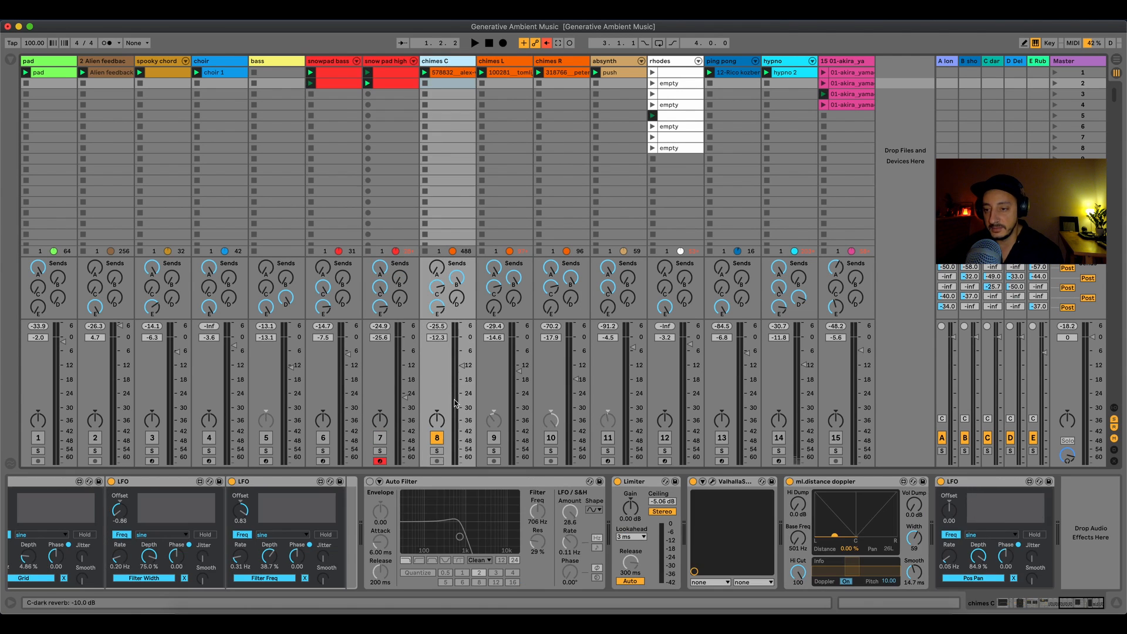
key(space)
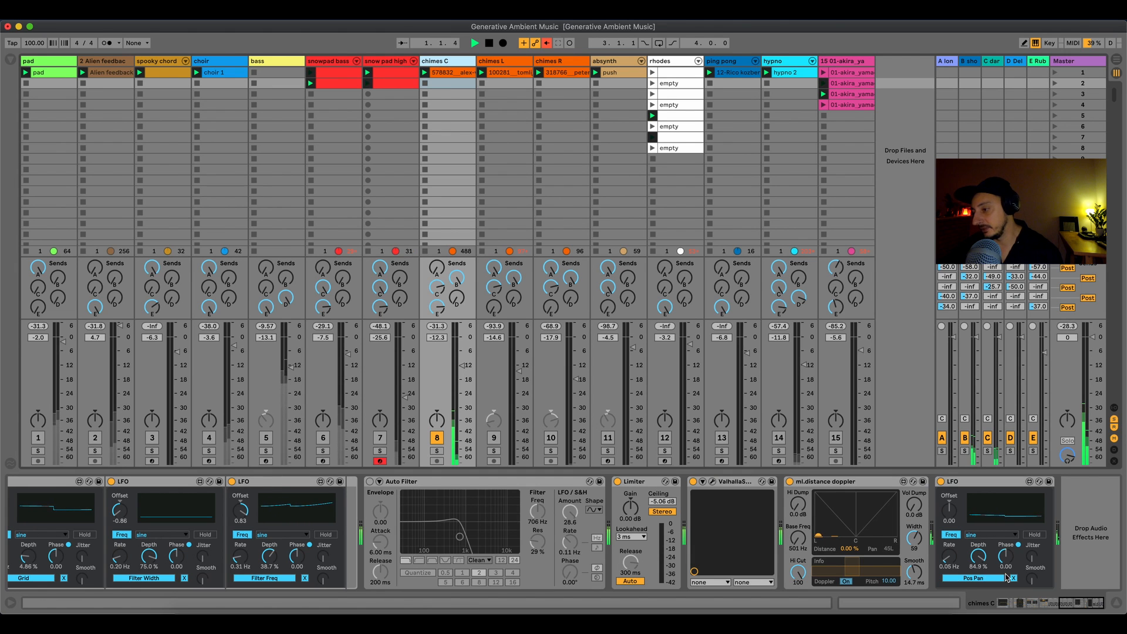
Step: Examine the chimes C clip's bell sample and warp markers, and return to the track's devices
click(399, 119)
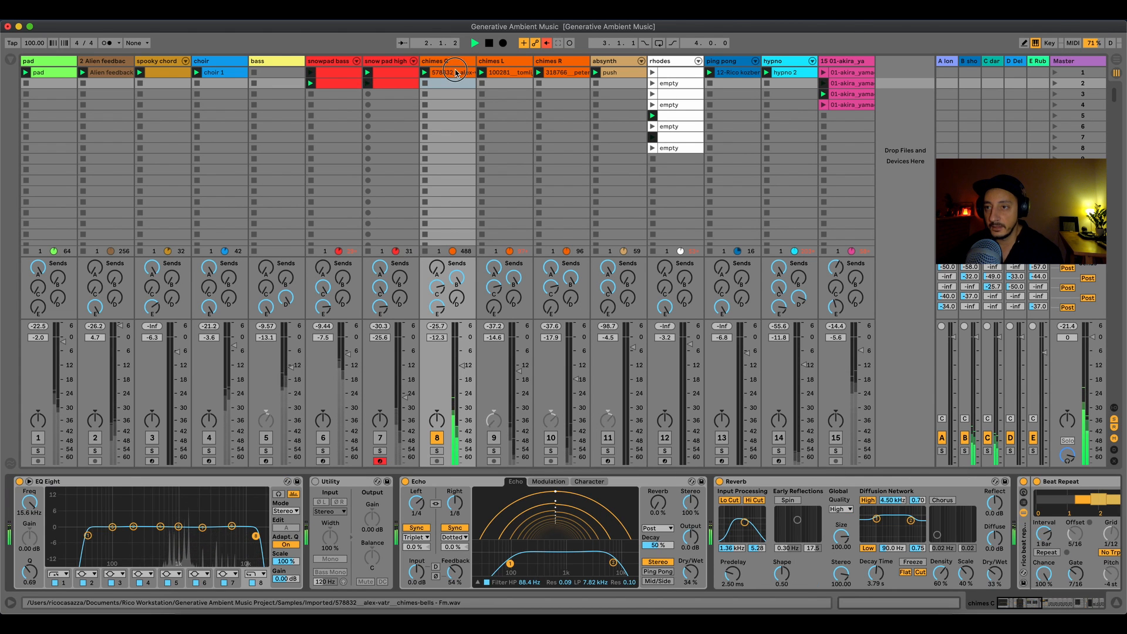
click(456, 72)
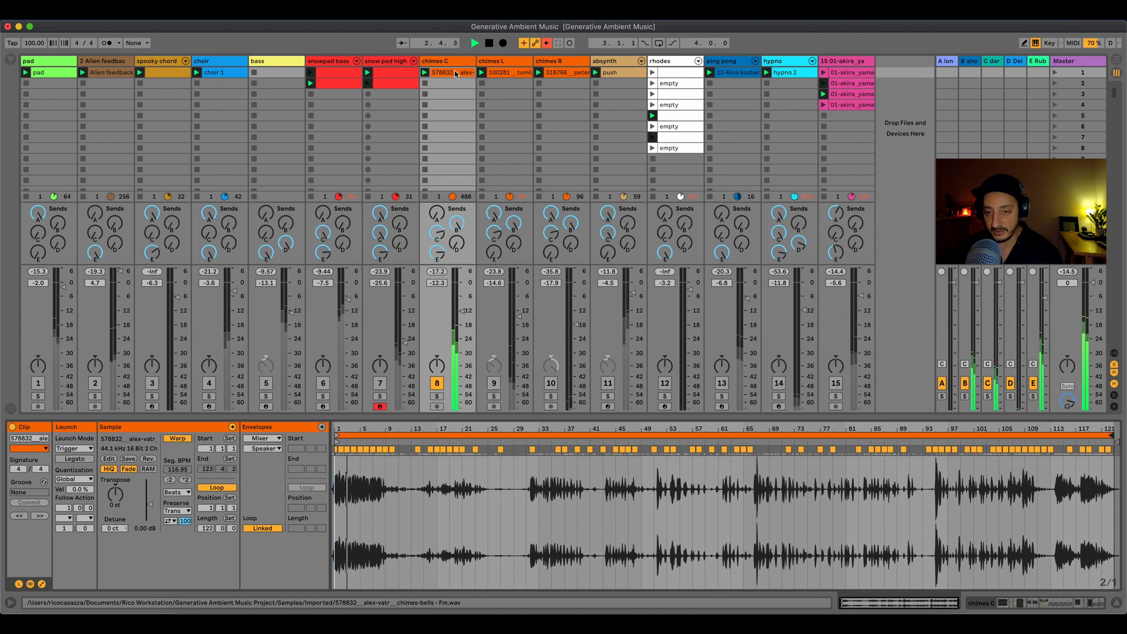
click(444, 63)
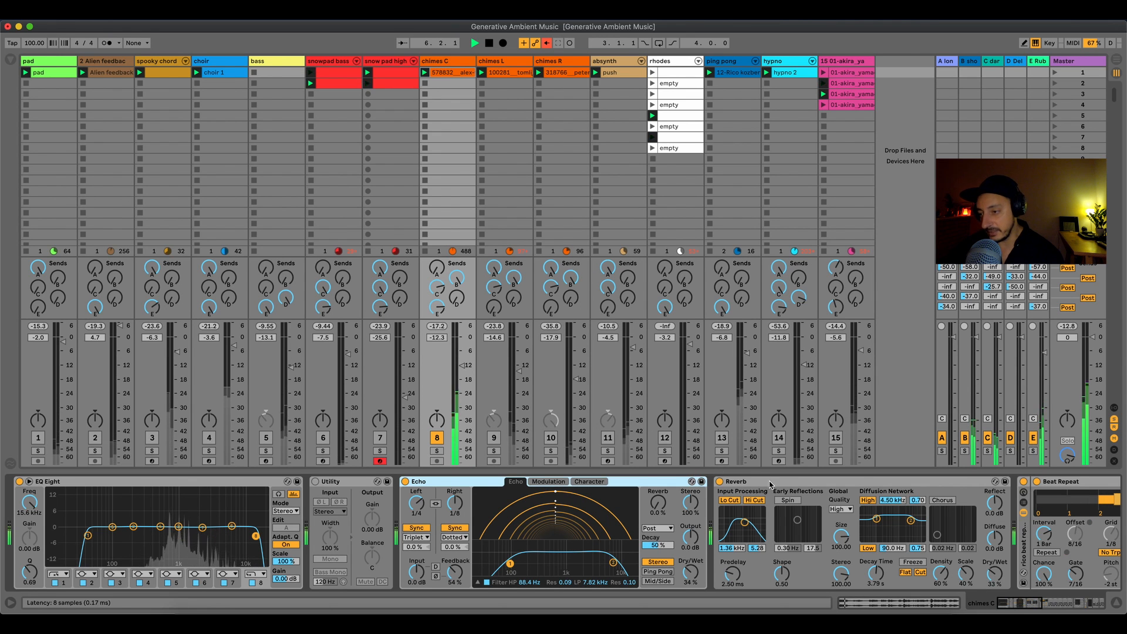
Step: Review the chimes C Echo and Reverb, and the Beat Repeat with LFOs on offset, pitch, grid and filter
click(1034, 604)
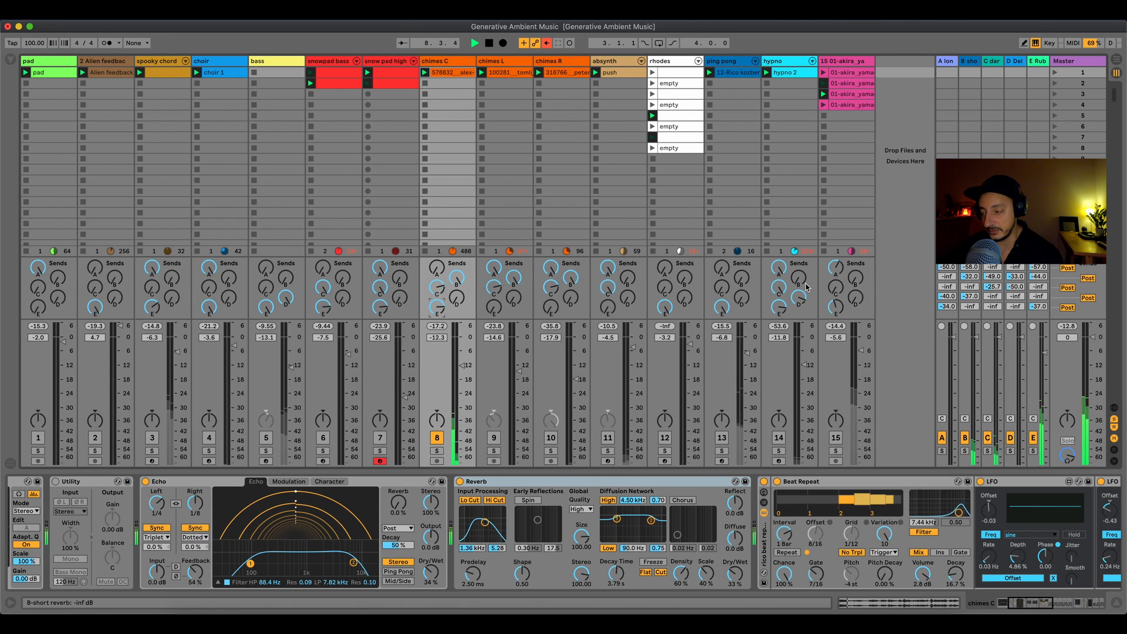
click(1042, 602)
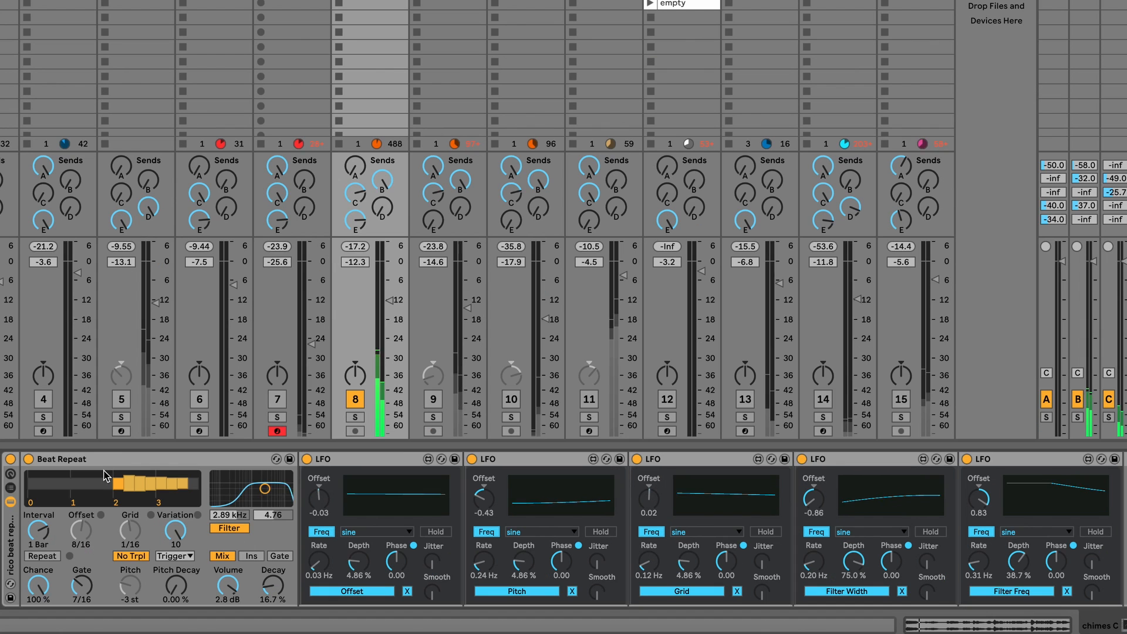
click(254, 482)
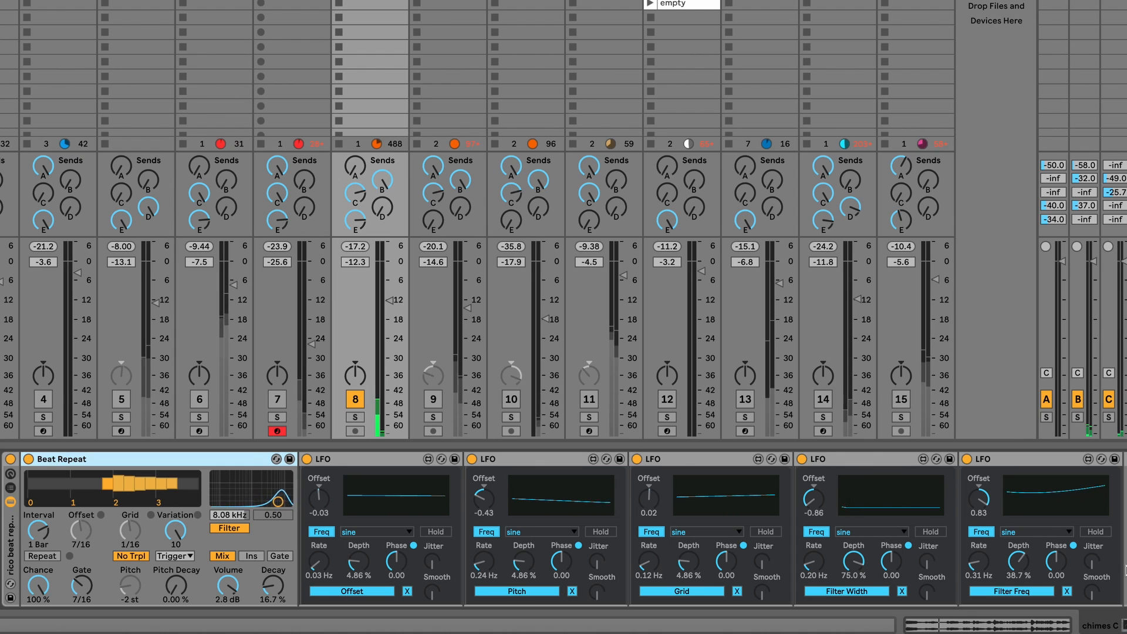
Step: Switch on the chimes C Auto Filter and set its cutoff frequency to 1.12 kHz
scroll(130, 496, right, 2)
scroll(513, 461, right, 10)
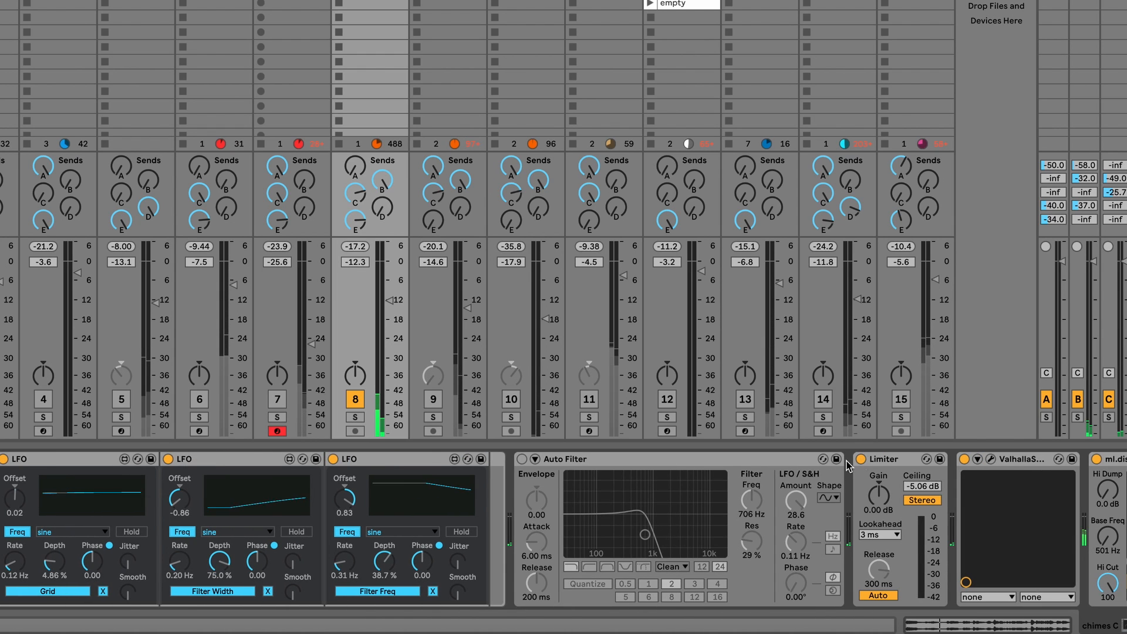
click(522, 460)
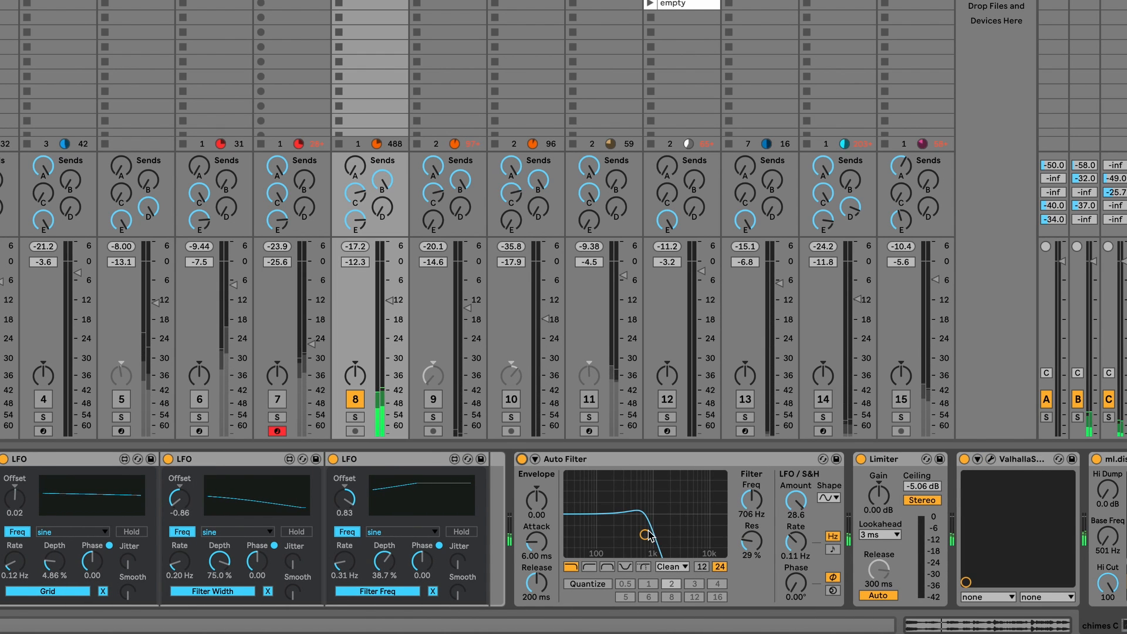
drag(649, 535, 656, 540)
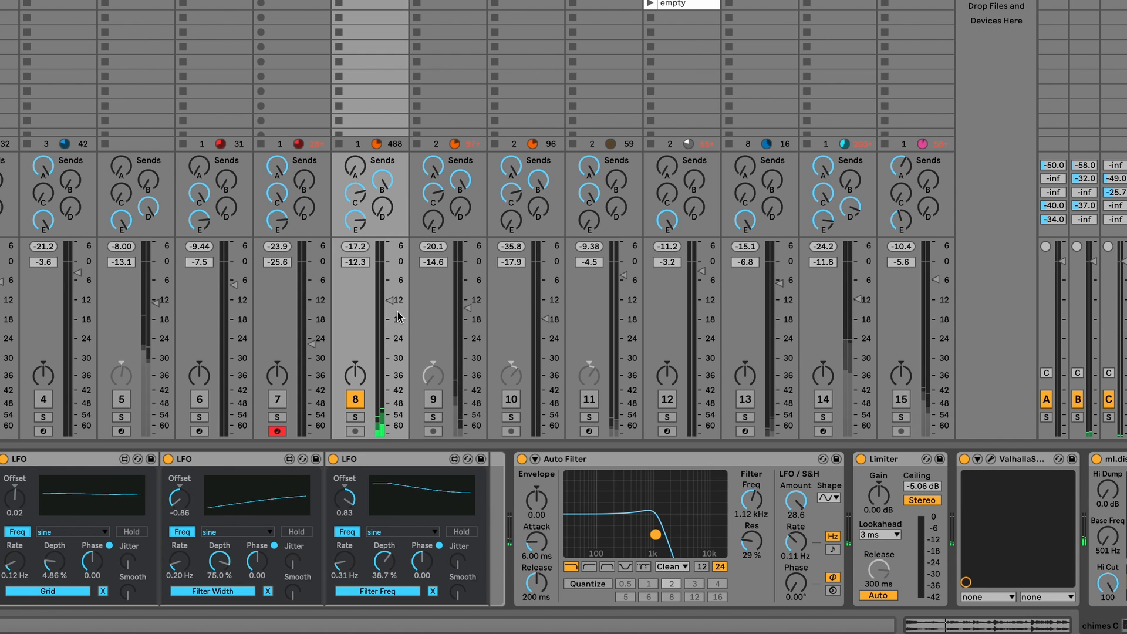
Step: Inspect the chimes C Limiter, ml.distance doppler with its panning LFO, and the Valhalla Supermassive settings
click(988, 625)
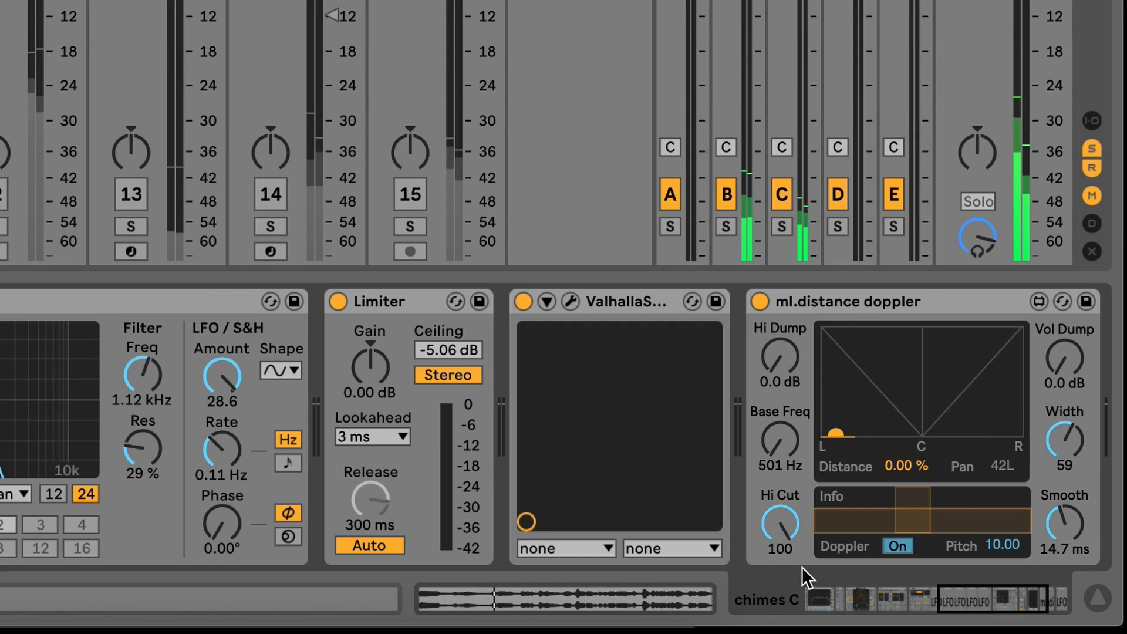
drag(936, 594, 988, 603)
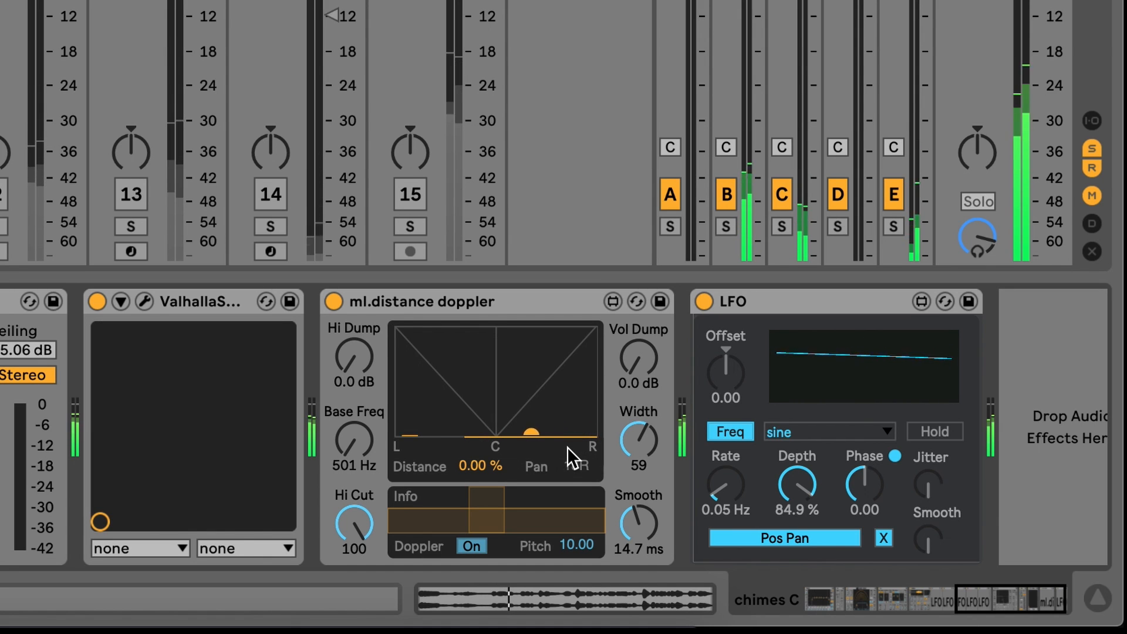
click(144, 301)
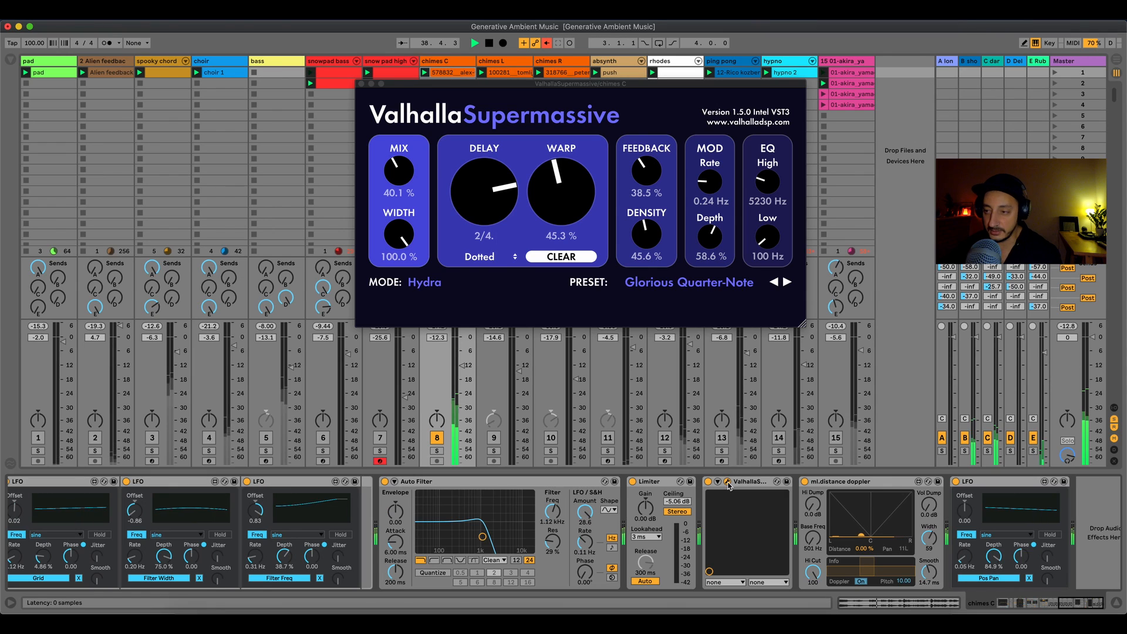
click(728, 482)
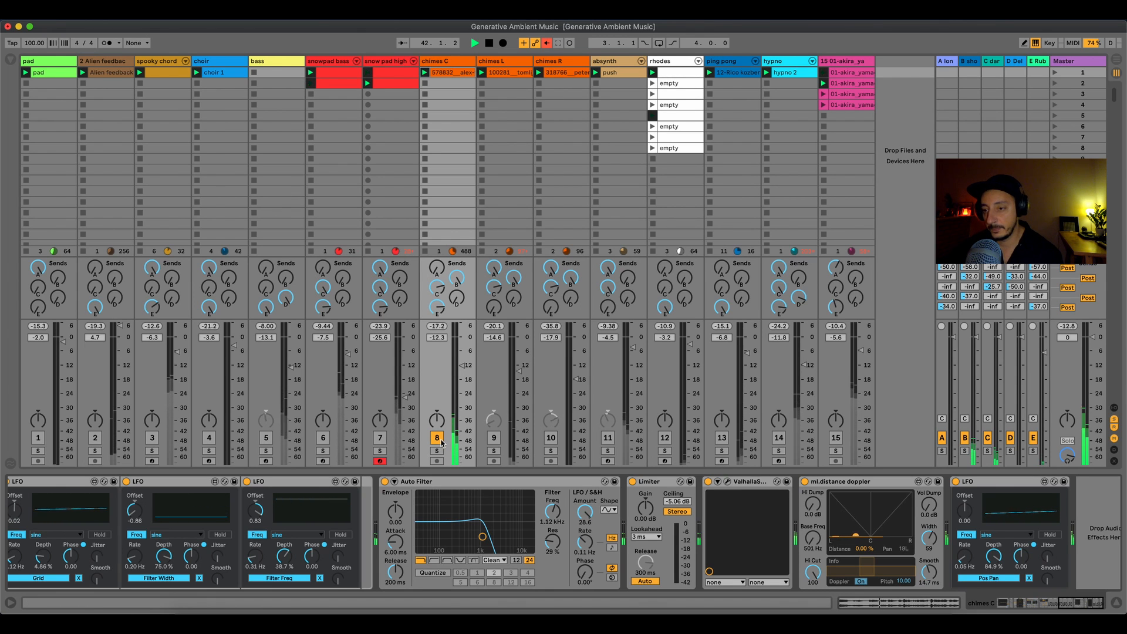
Step: Bypass the chimes C Auto Filter, view the track's clip for comparison, and switch the filter back on
click(384, 481)
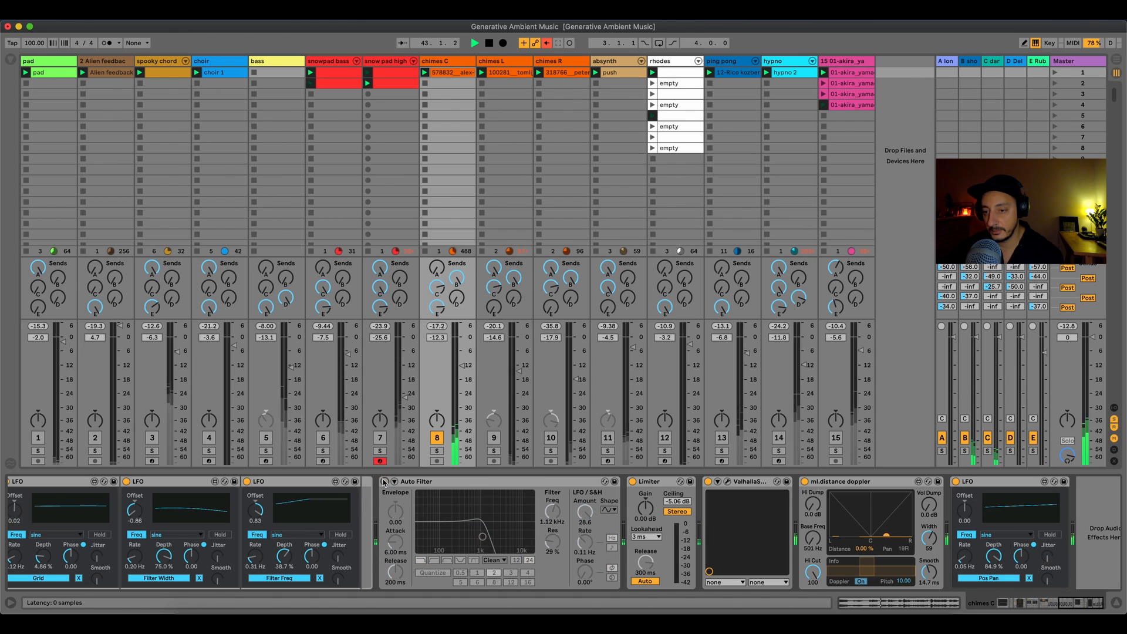
double_click(453, 73)
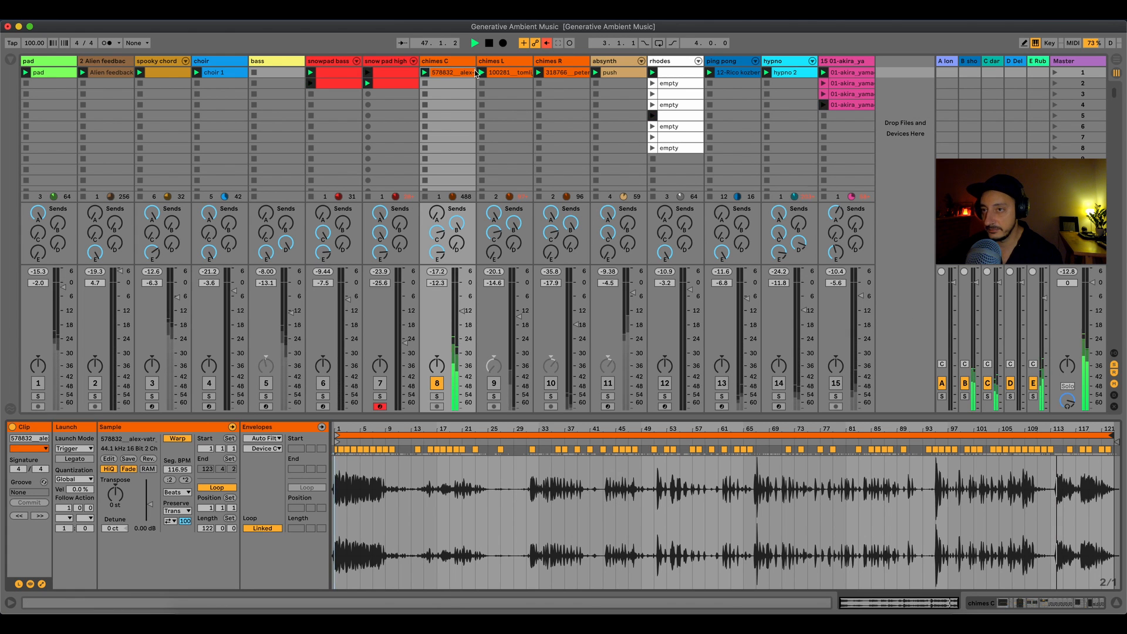
click(443, 61)
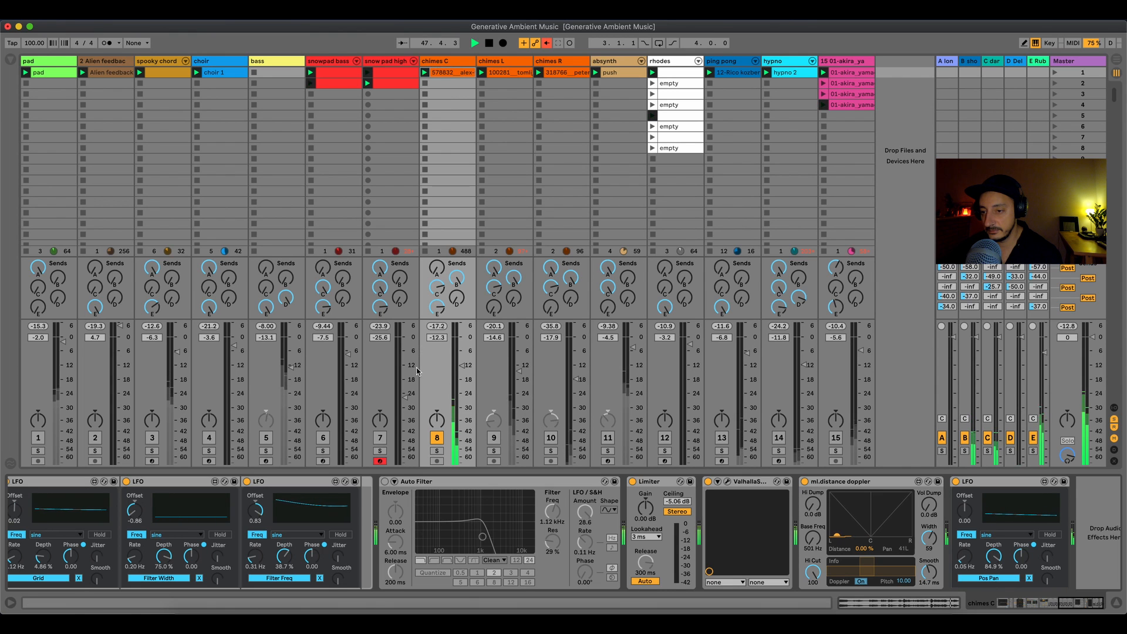
click(384, 482)
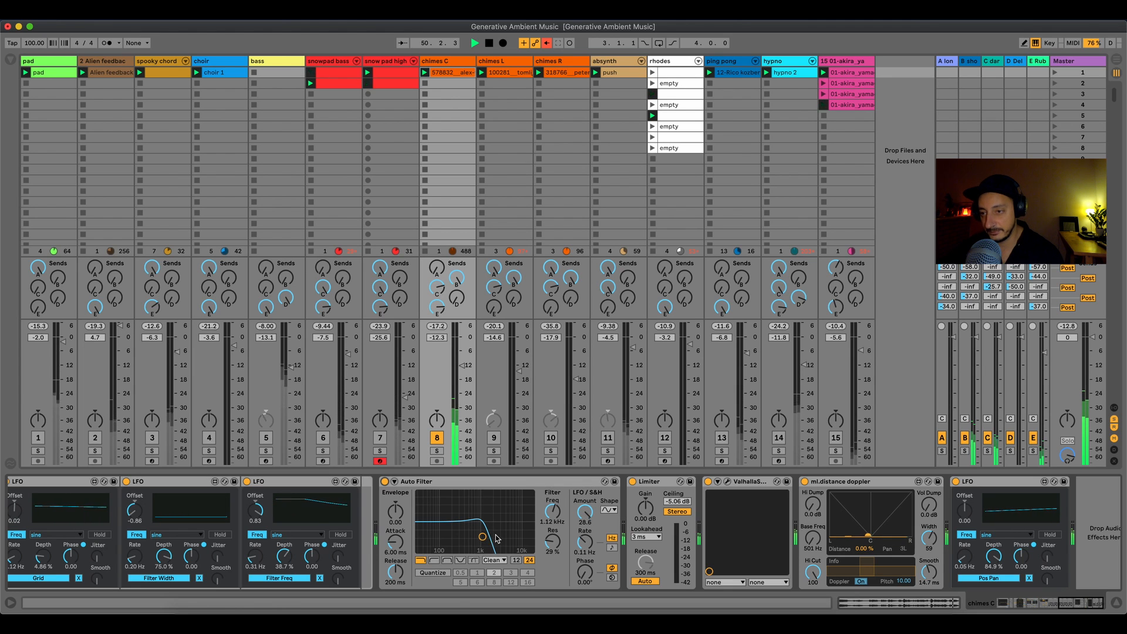
Step: Activate chimes L in place of chimes C and review its EQ Eight, Echo, Reverb, Beat Repeat and LFOs
click(493, 438)
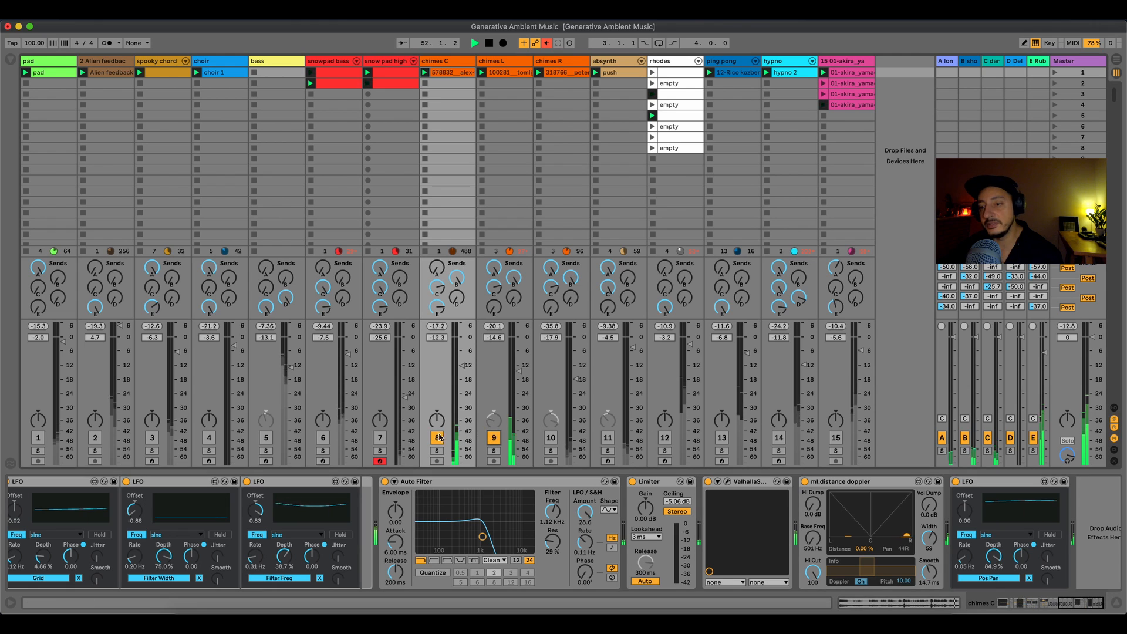
click(437, 438)
click(498, 59)
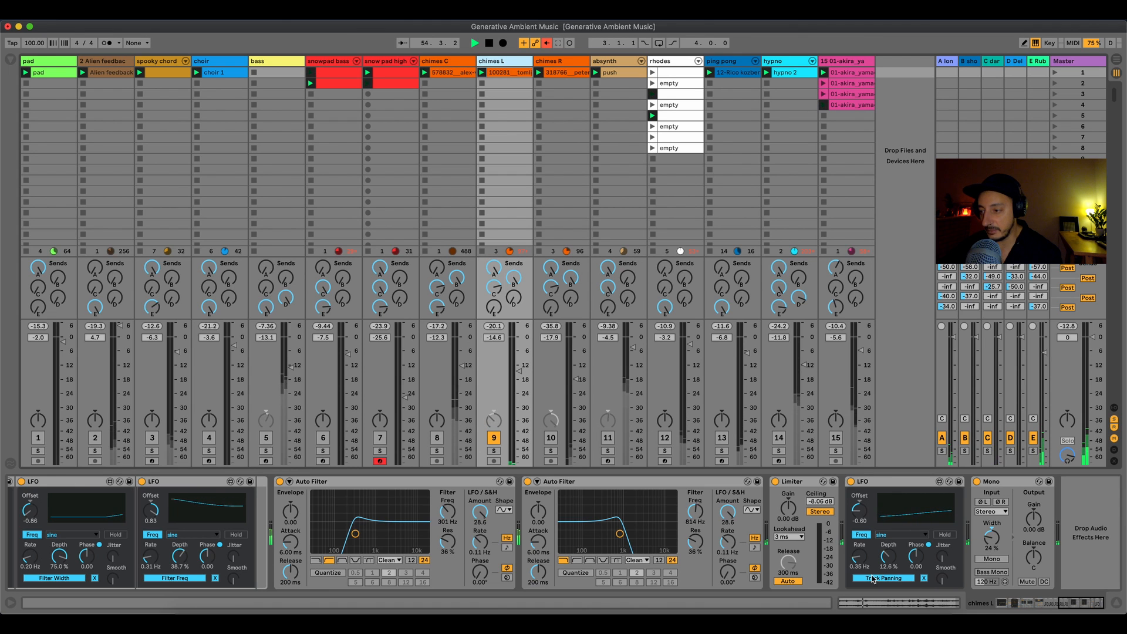
drag(1067, 607, 1002, 602)
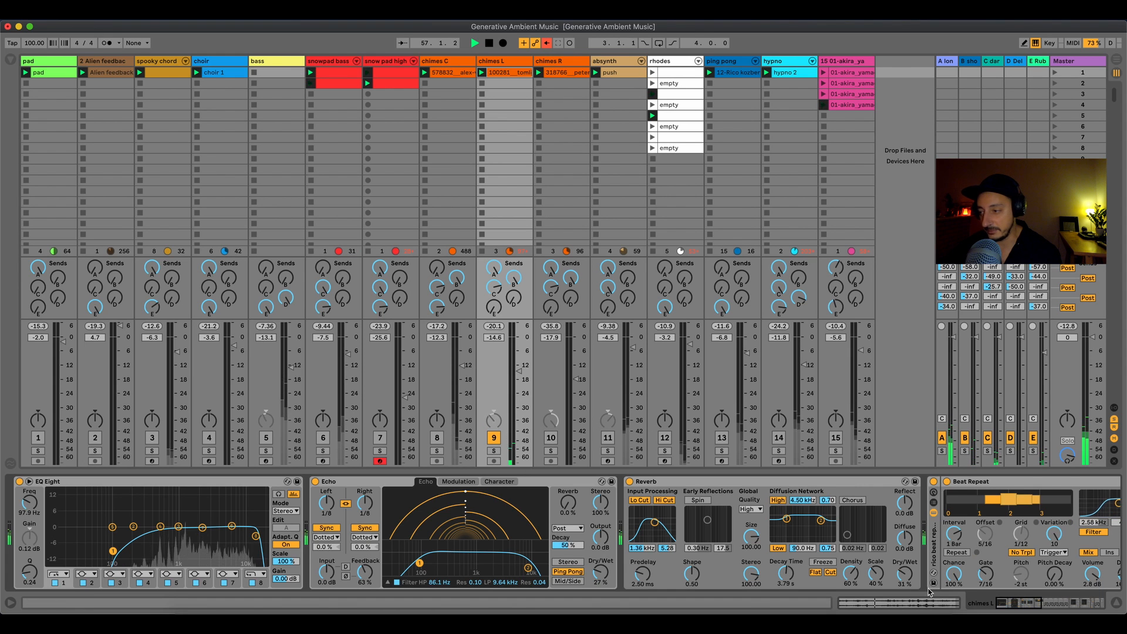
drag(1018, 605, 1082, 600)
click(820, 528)
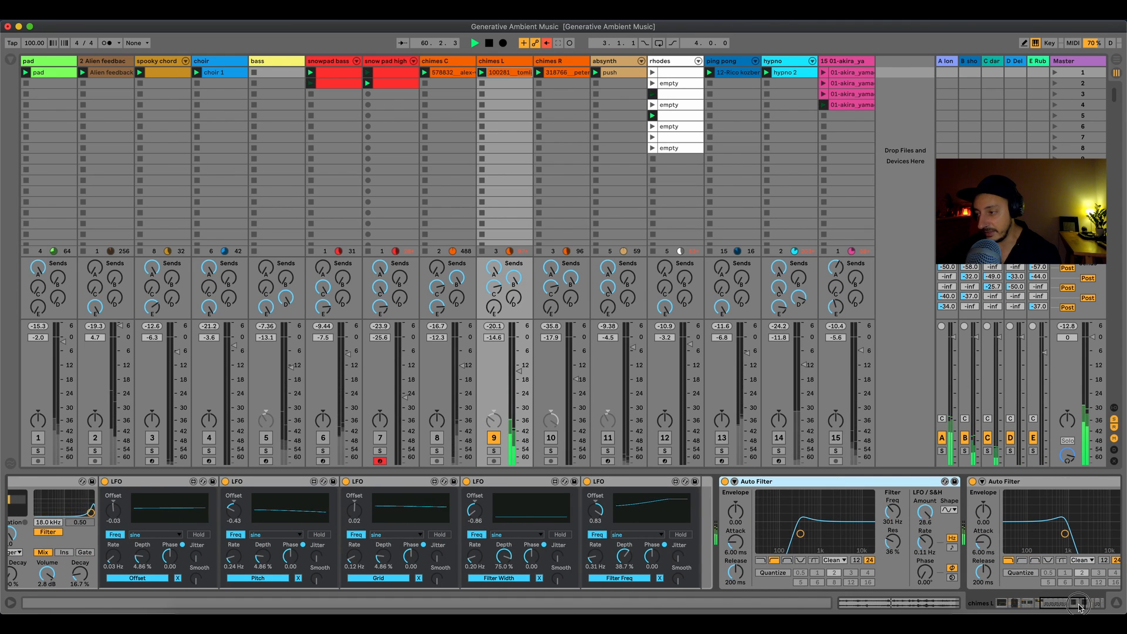
Step: Review the chimes L Auto Filters, Limiter and Track Panning LFO, and set the Mono device's width to 76%
drag(1078, 604, 1093, 605)
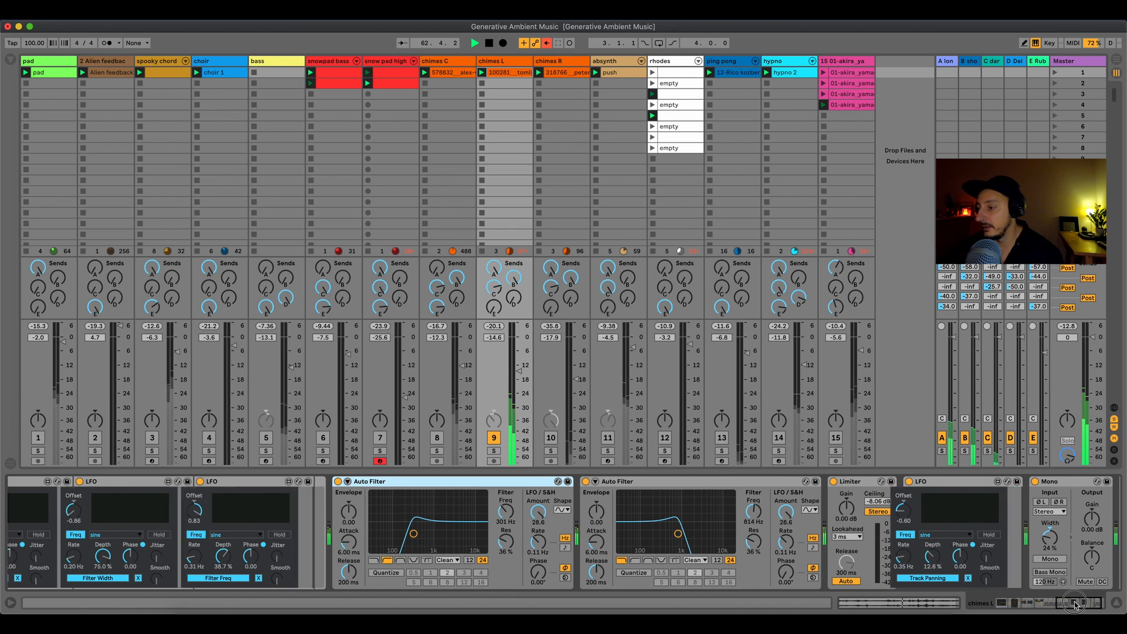
drag(1093, 605, 1095, 605)
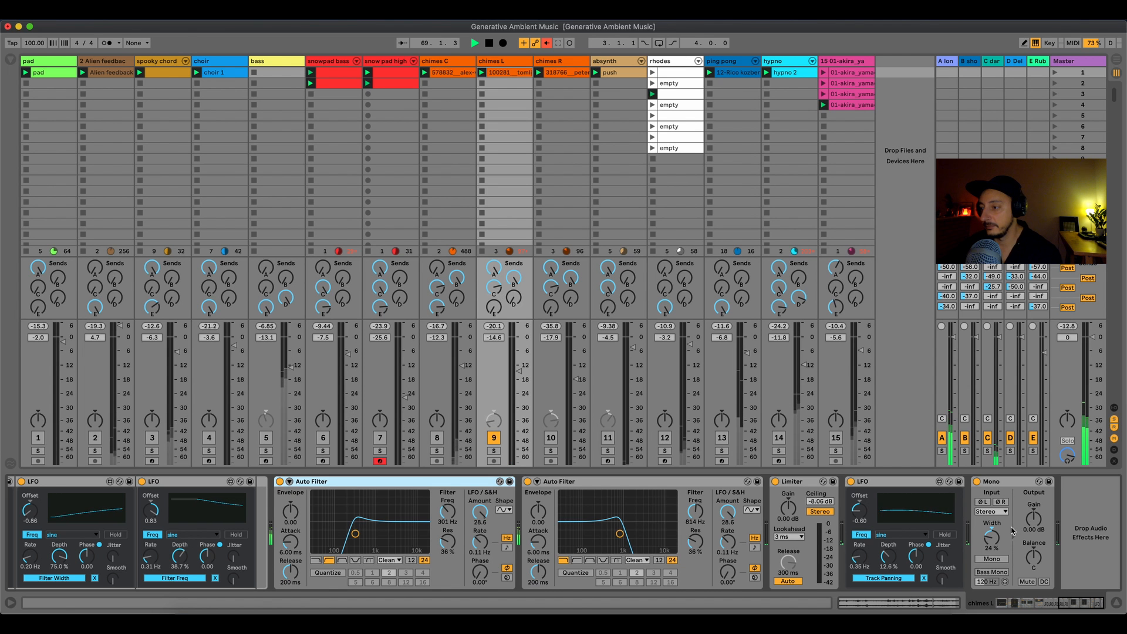
drag(992, 537, 991, 515)
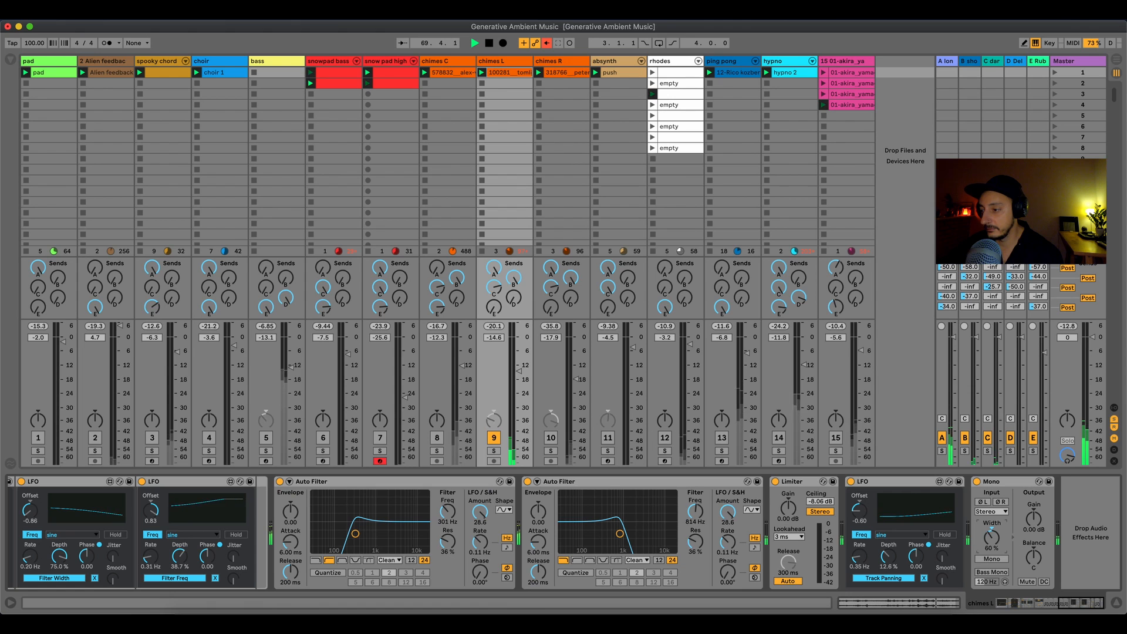
Step: Activate chimes R in place of chimes L and review its effects chain from EQ Eight to the Track Panning LFO
click(551, 438)
click(493, 439)
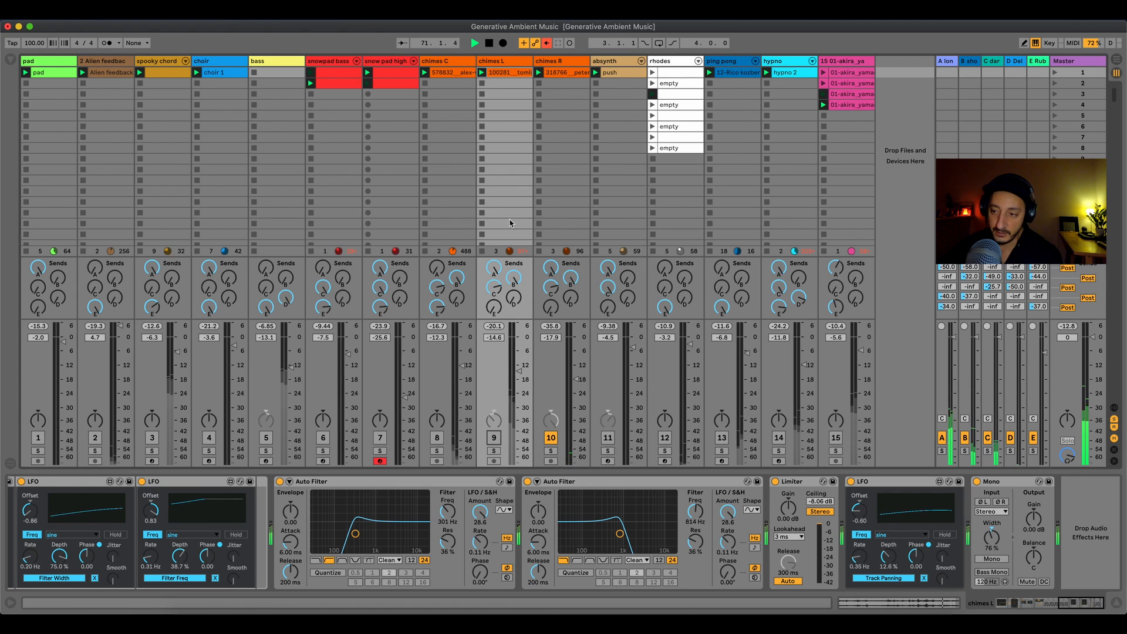
click(545, 63)
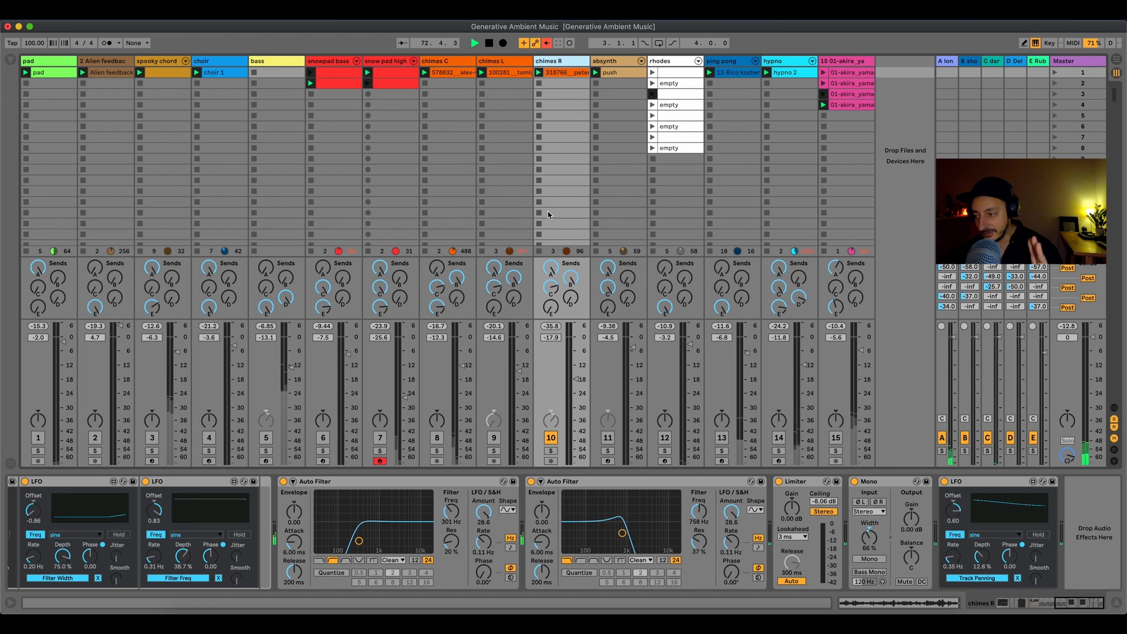
click(1038, 603)
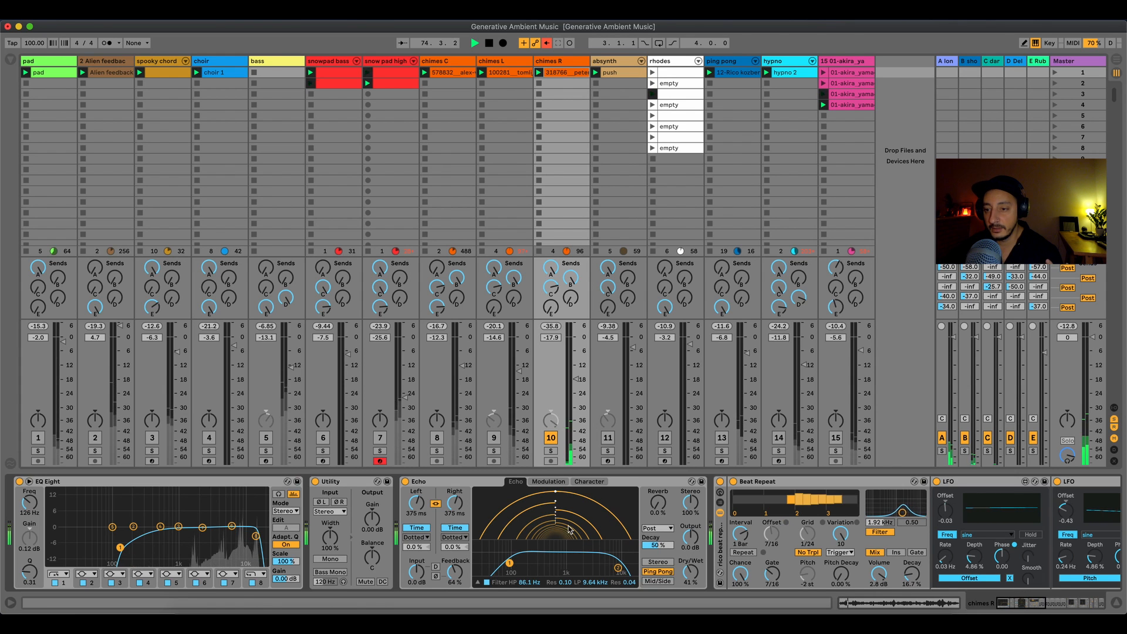
click(1034, 603)
drag(1034, 603, 1084, 602)
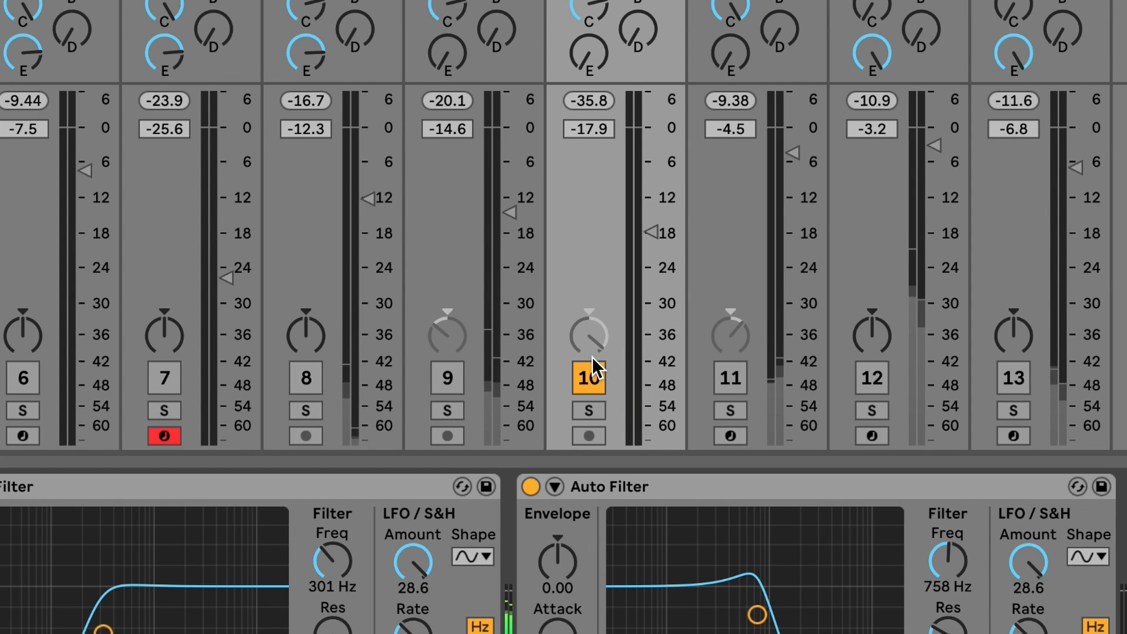
Step: Turn chimes L and chimes C back on and place the chimes C track between chimes L and chimes R
click(446, 372)
click(322, 388)
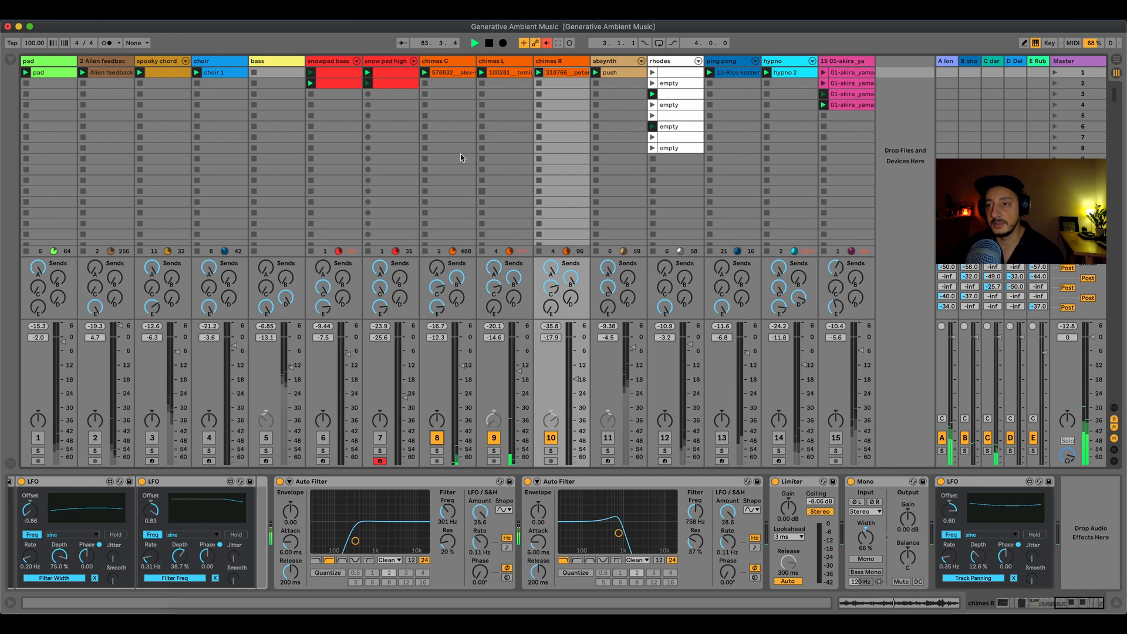
drag(446, 67, 519, 67)
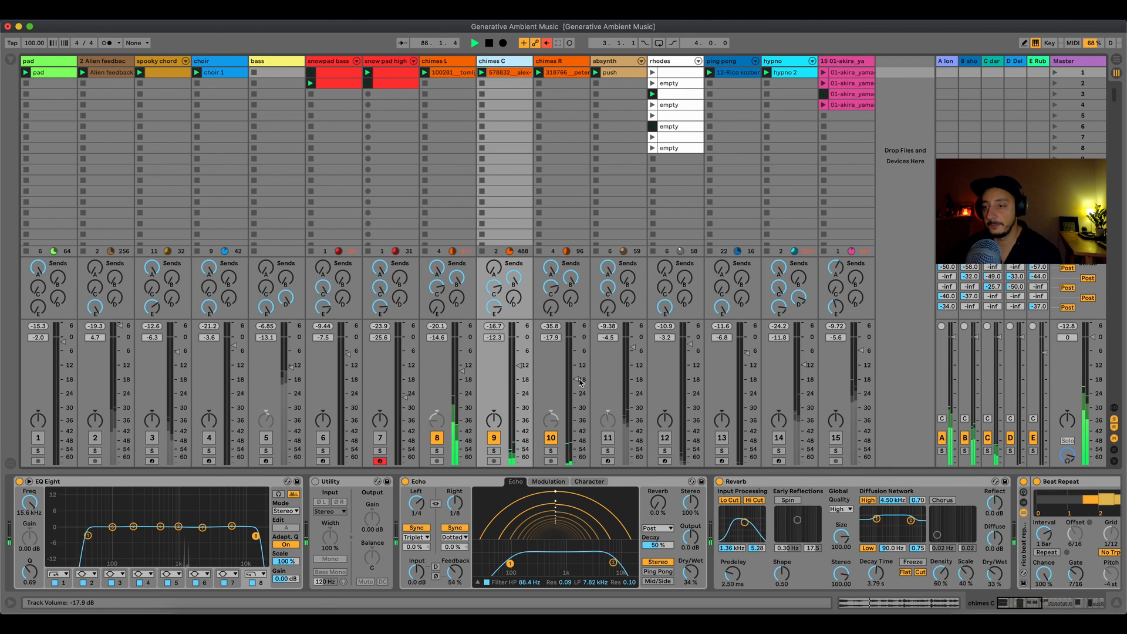
Step: Activate absynth in place of the three chimes tracks and view its push clip and device chain
click(437, 438)
click(493, 437)
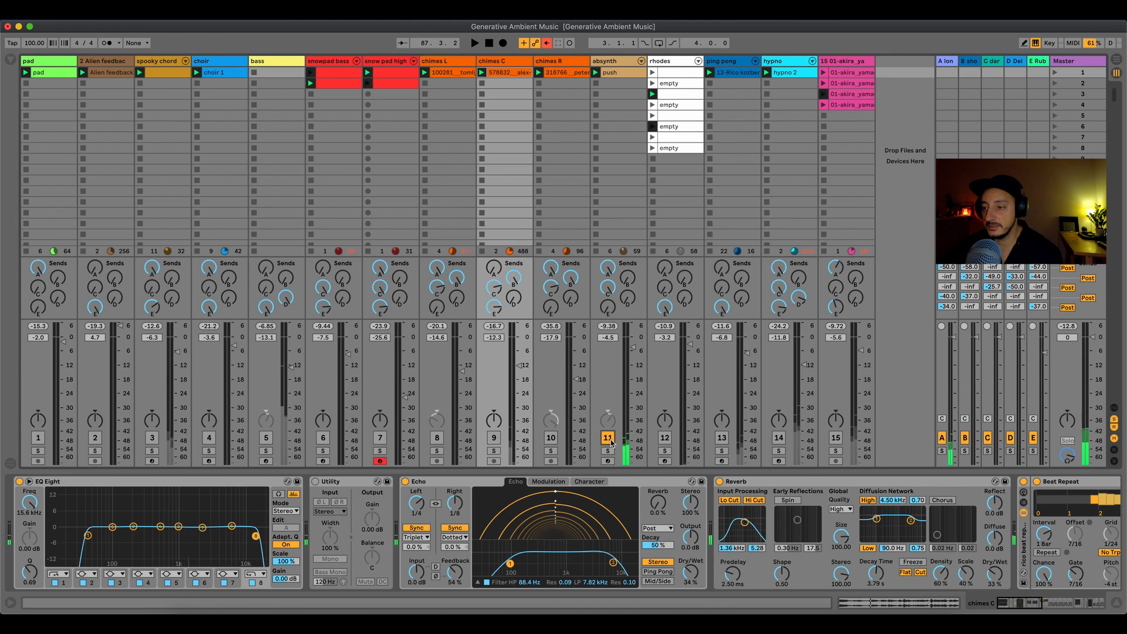
click(611, 63)
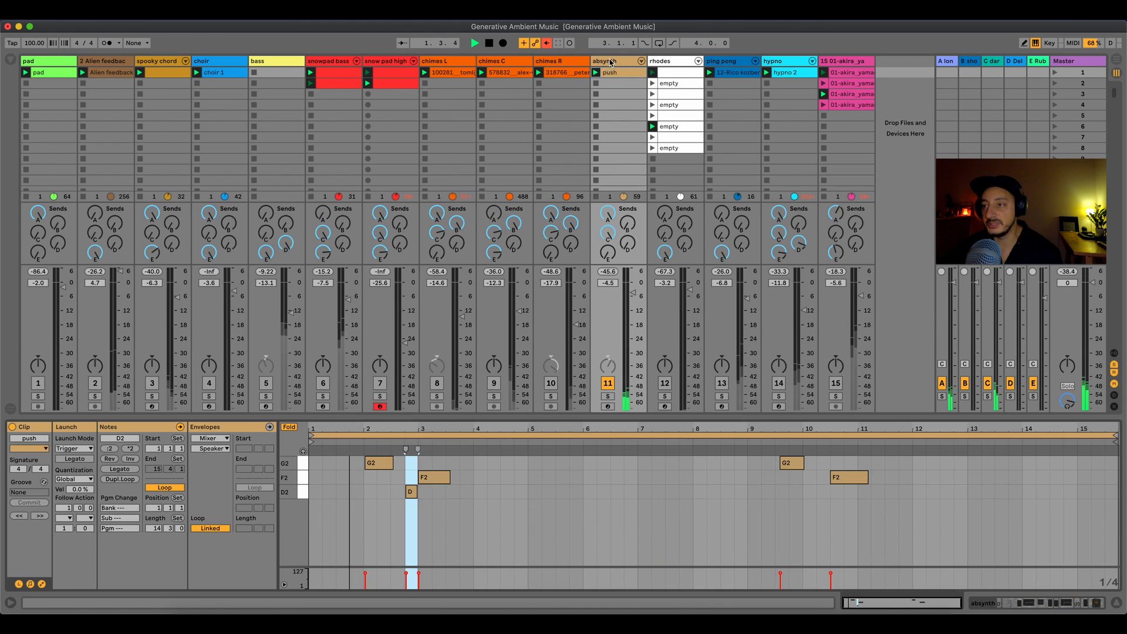
double_click(610, 63)
click(619, 69)
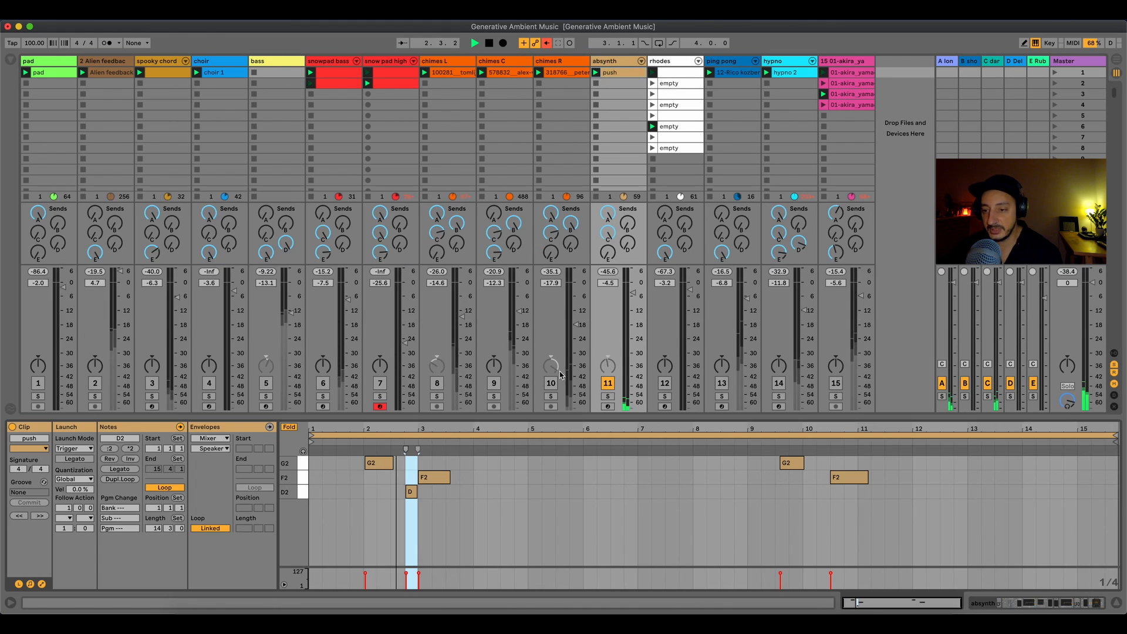
click(1037, 610)
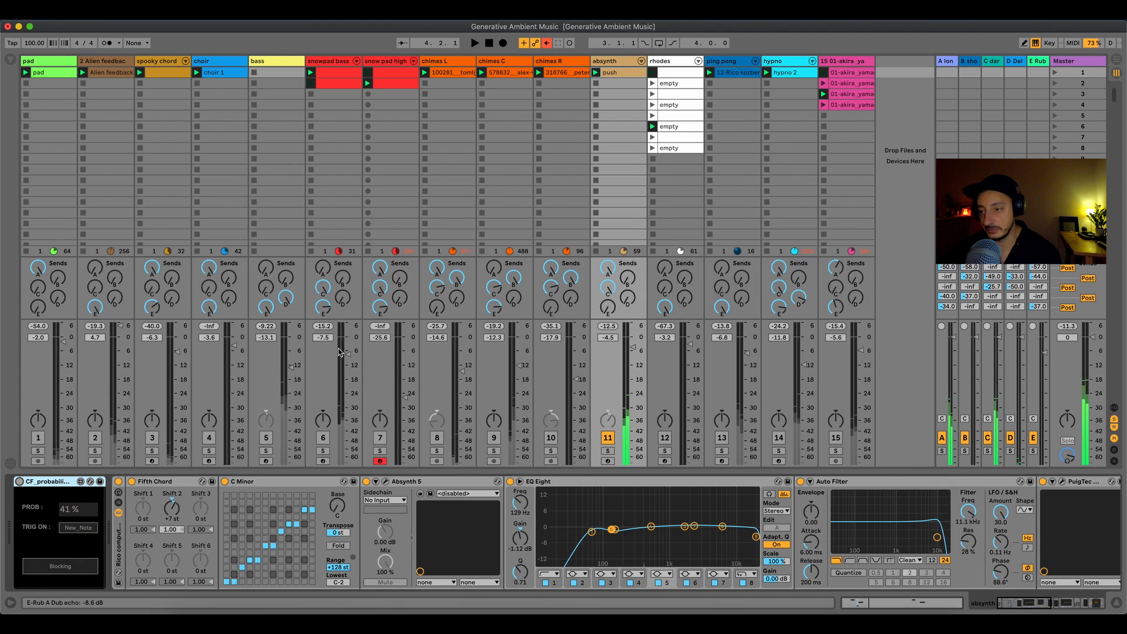
Step: Arm the absynth track to audition it live and set its Auto Filter frequency to 7.63 kHz
click(608, 461)
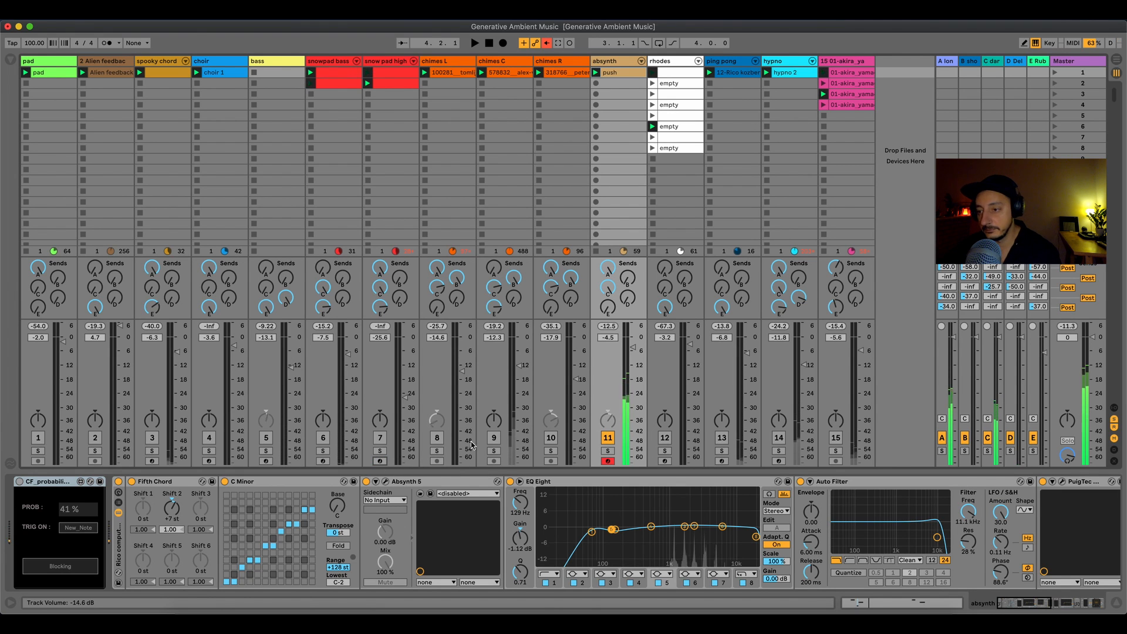
key(x)
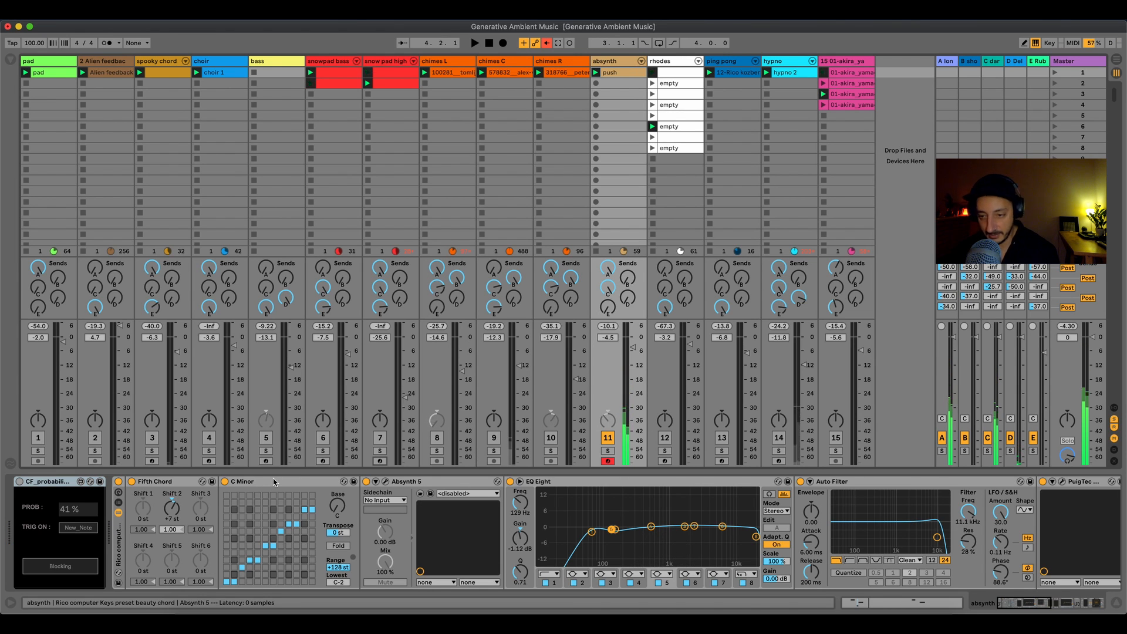
drag(1037, 602, 1015, 594)
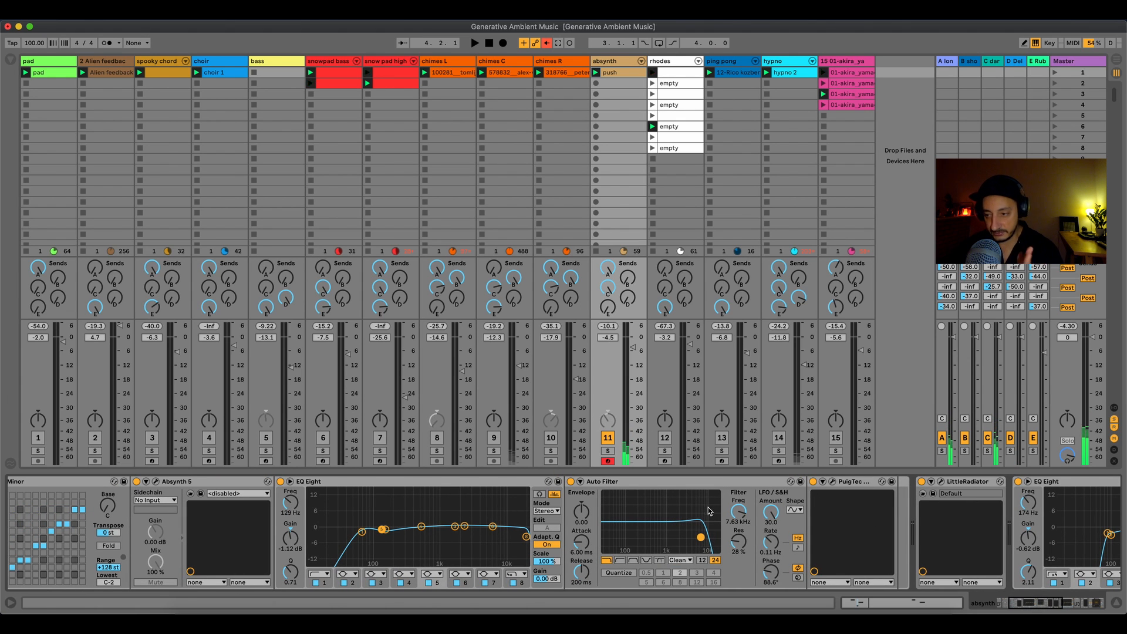
drag(1045, 607, 1032, 605)
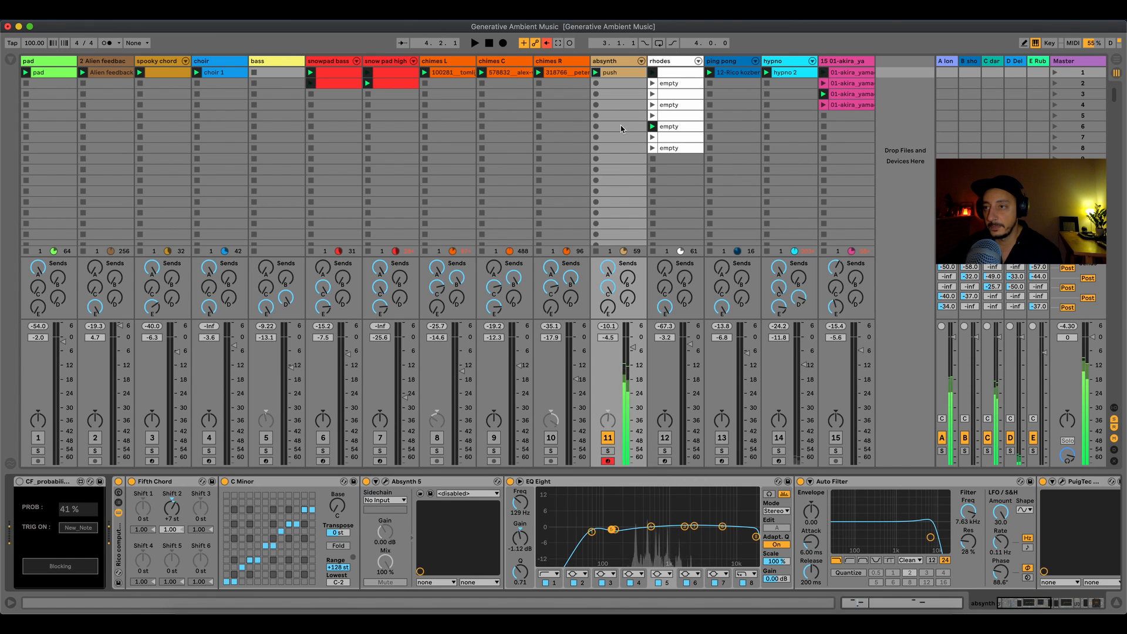
Step: Launch the absynth push clip with its CF_probability device switched on, and view the clip's notes
click(595, 72)
double_click(608, 74)
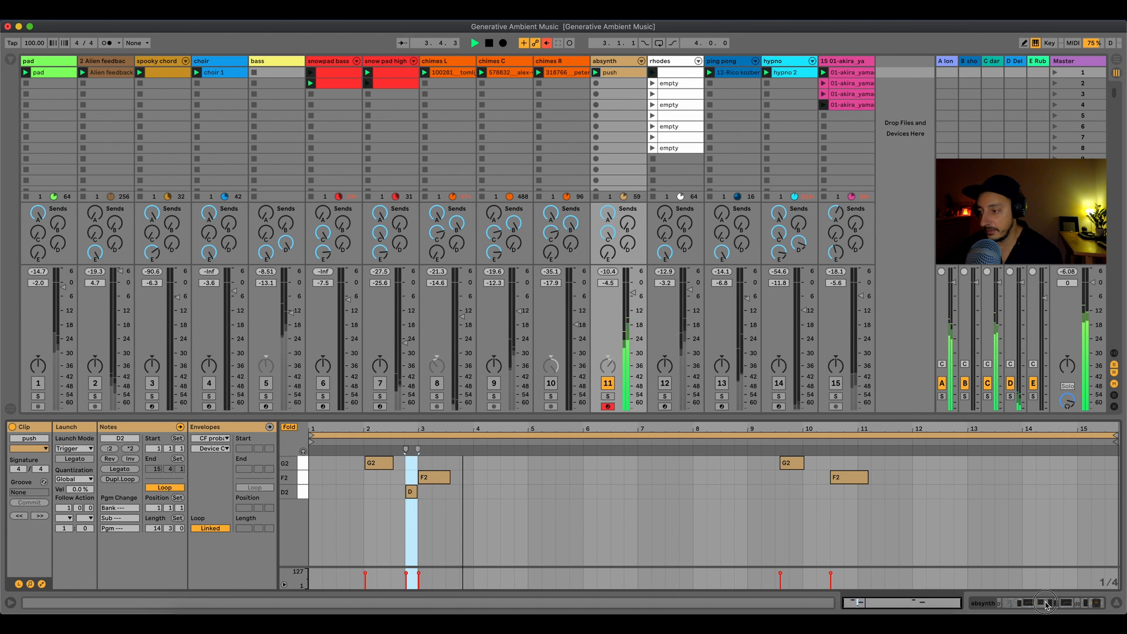
key(shift+Tab)
click(19, 482)
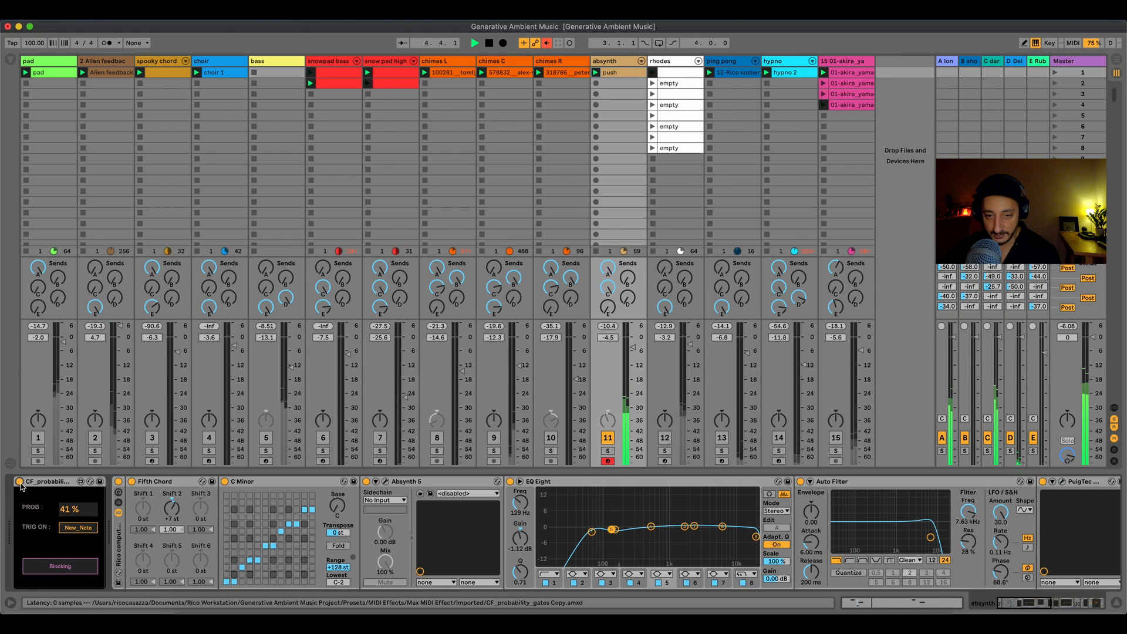
click(624, 72)
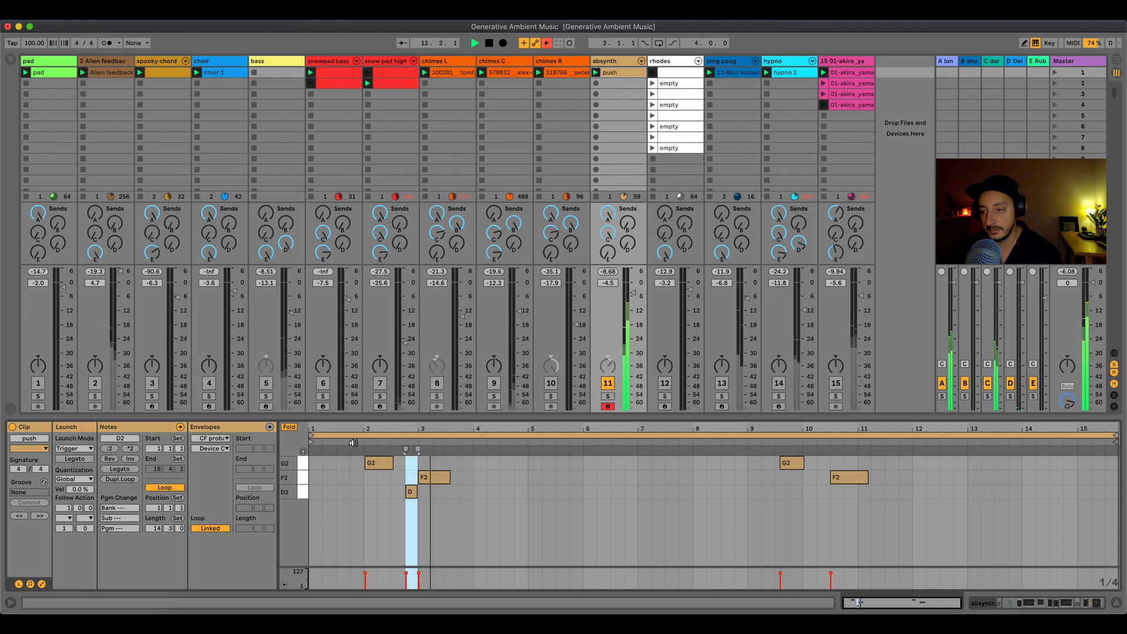
Step: Turn off absynth, turn on rhodes, and show the first rhodes clip and the track's device chain
click(608, 383)
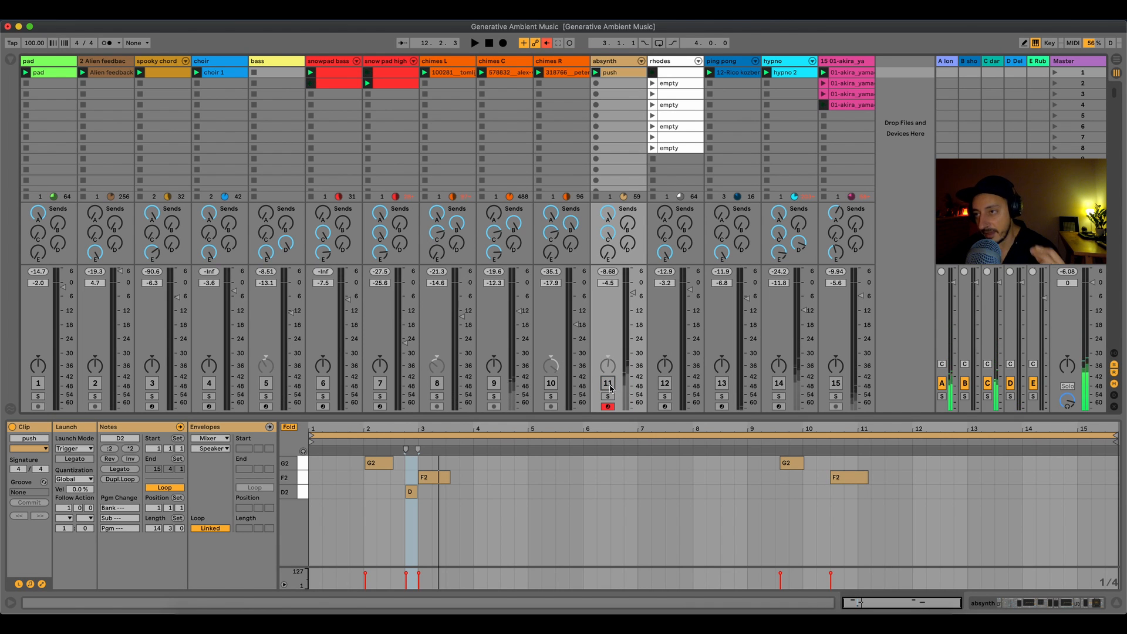
click(667, 73)
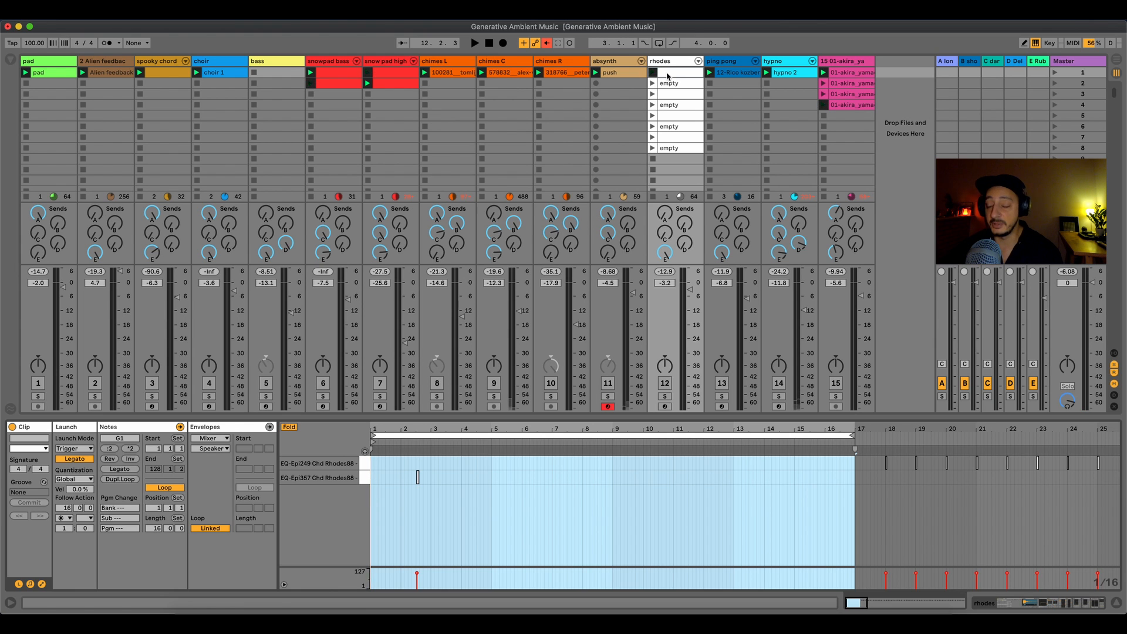
double_click(669, 62)
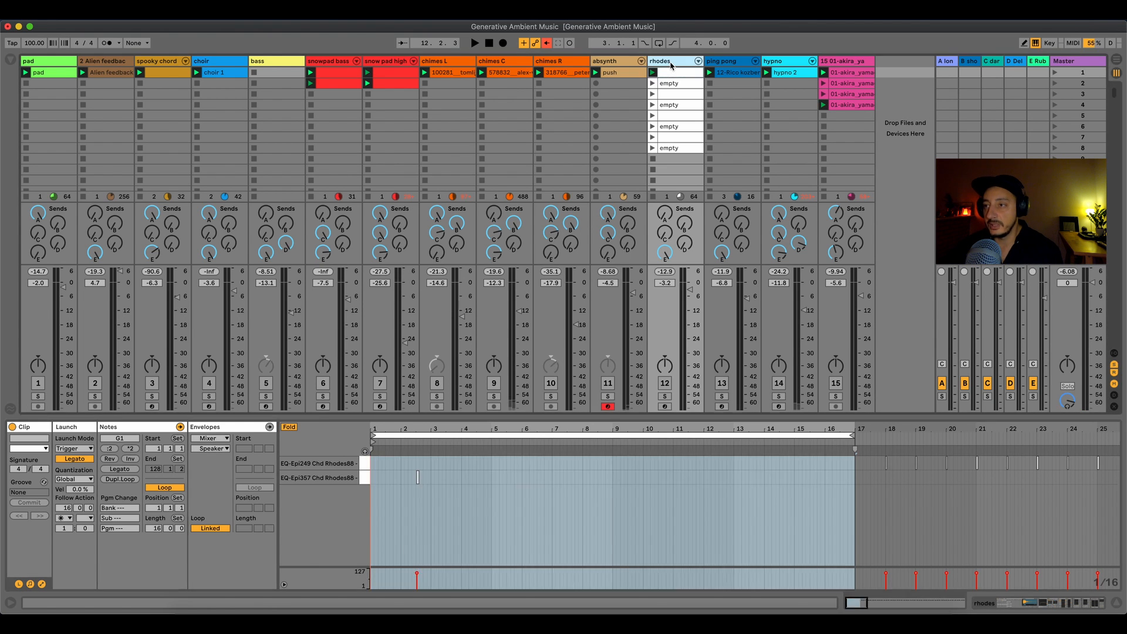
click(667, 437)
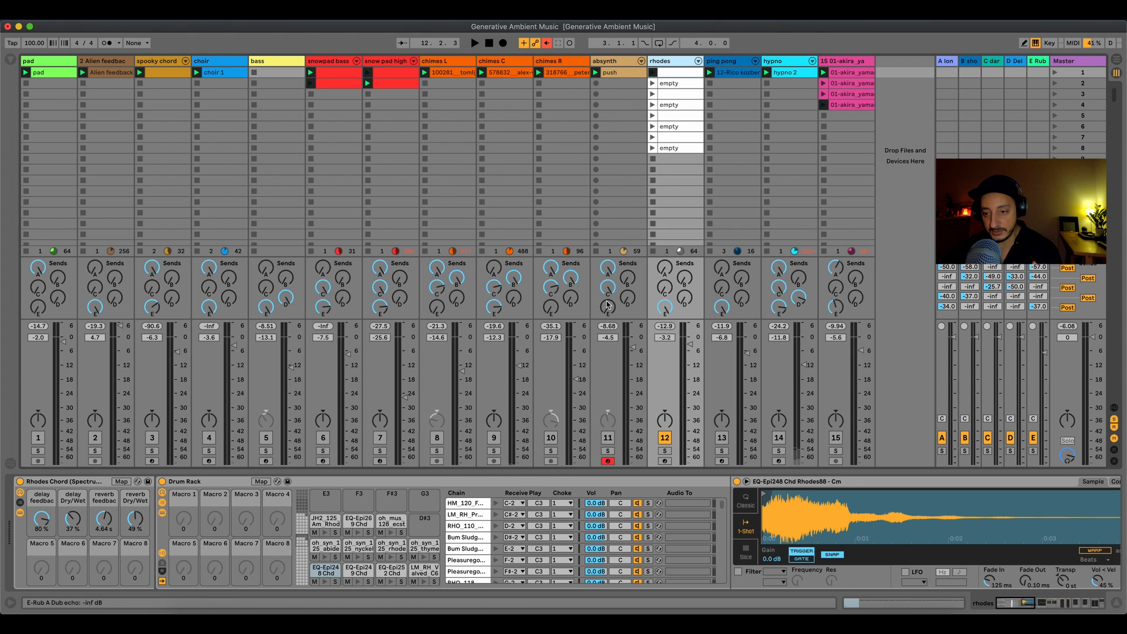
Step: Examine the first rhodes clip, audition its G1 chord sample, and return to the Drum Rack
click(670, 73)
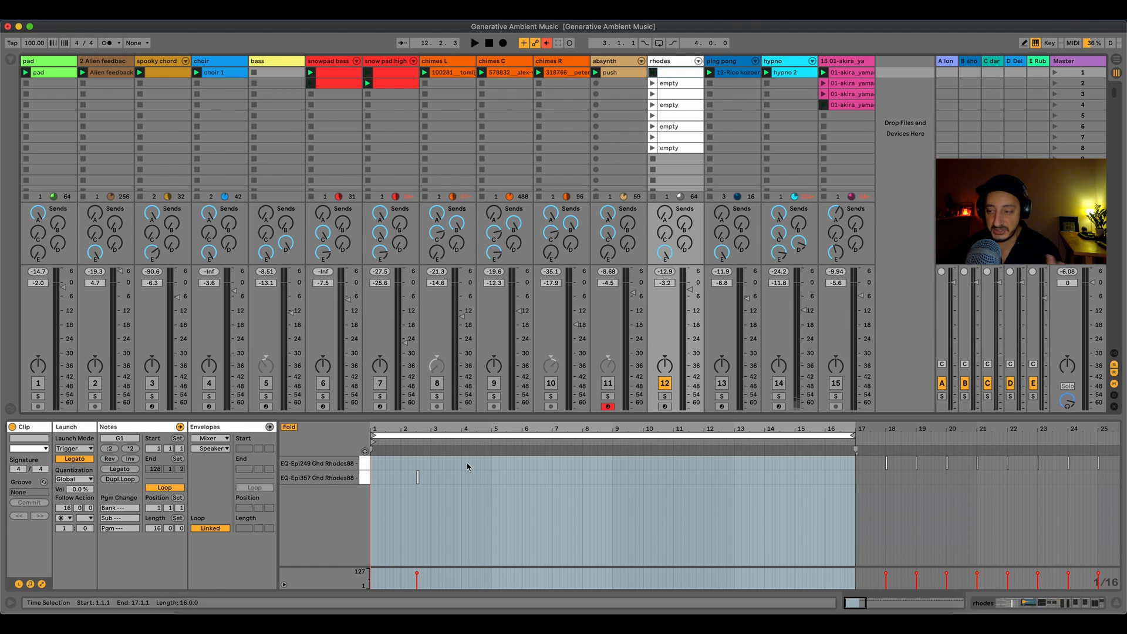
click(361, 472)
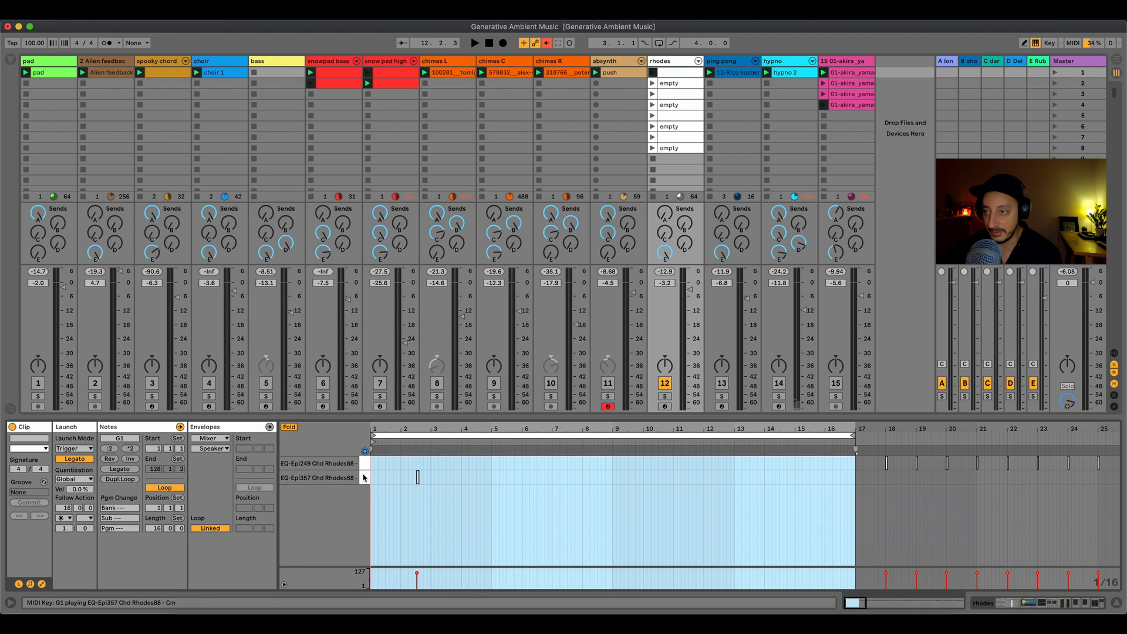
click(666, 62)
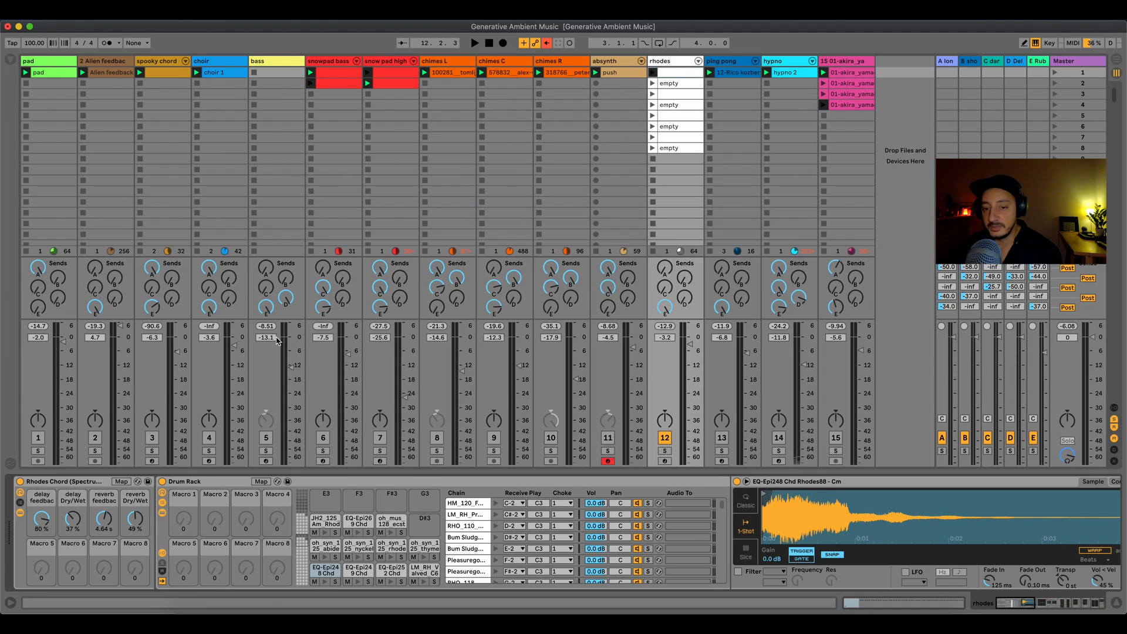
Step: Solo the rhodes track, select its eight clips for review, and launch the first and seventh clips
click(670, 150)
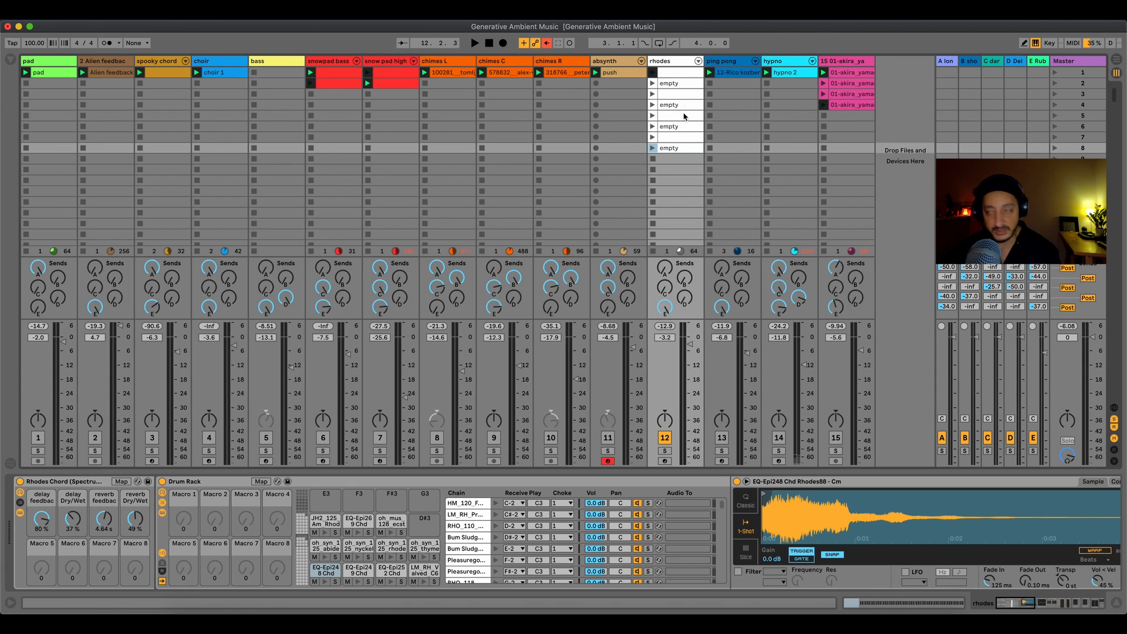
click(682, 73)
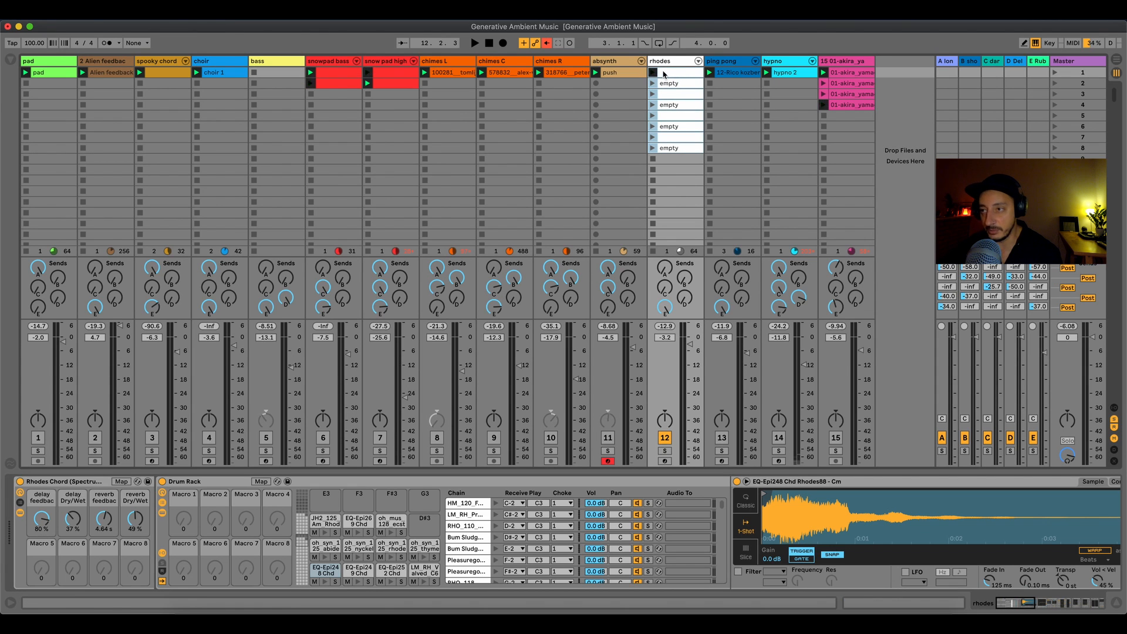
click(653, 73)
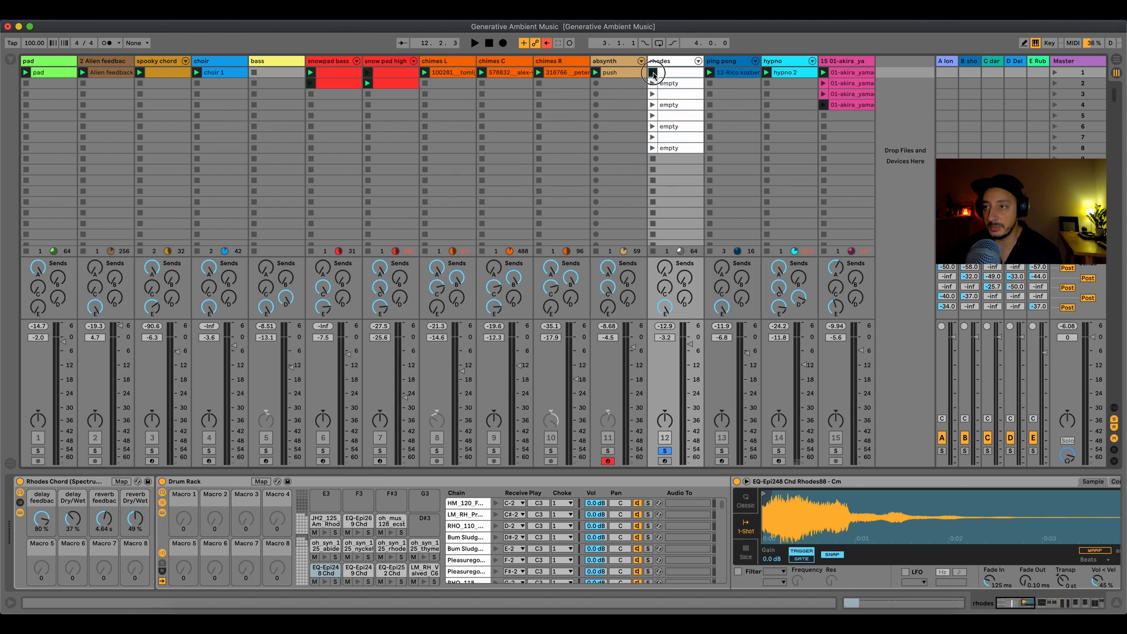
click(652, 137)
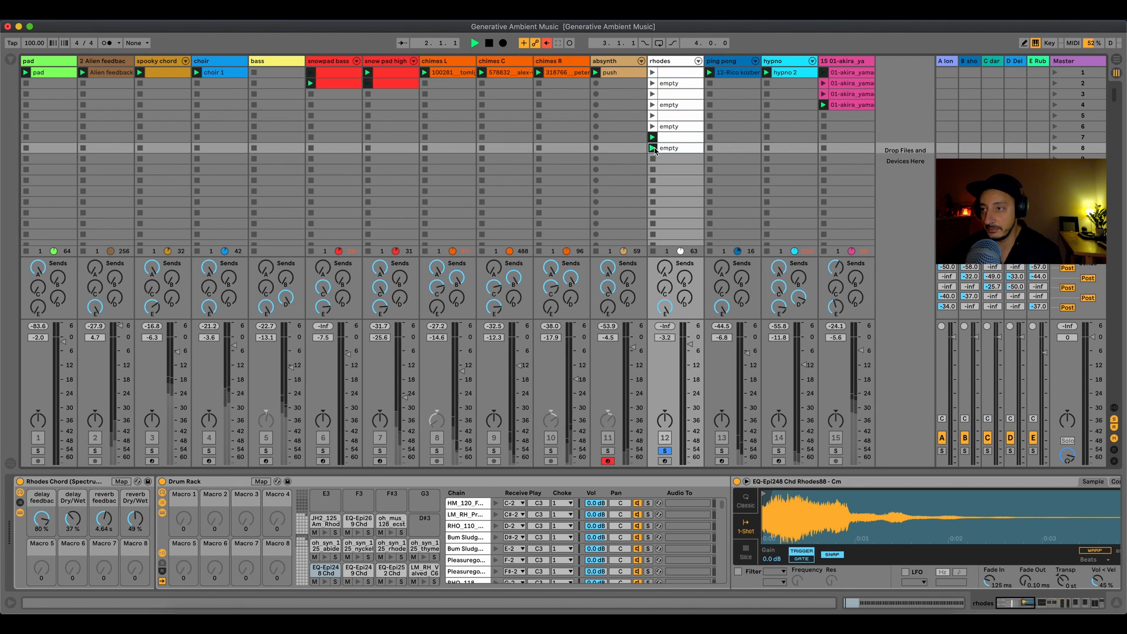
Step: Launch the second, third, fifth, seventh and eighth rhodes clips in turn to compare their notes and loop lengths
click(669, 77)
double_click(683, 74)
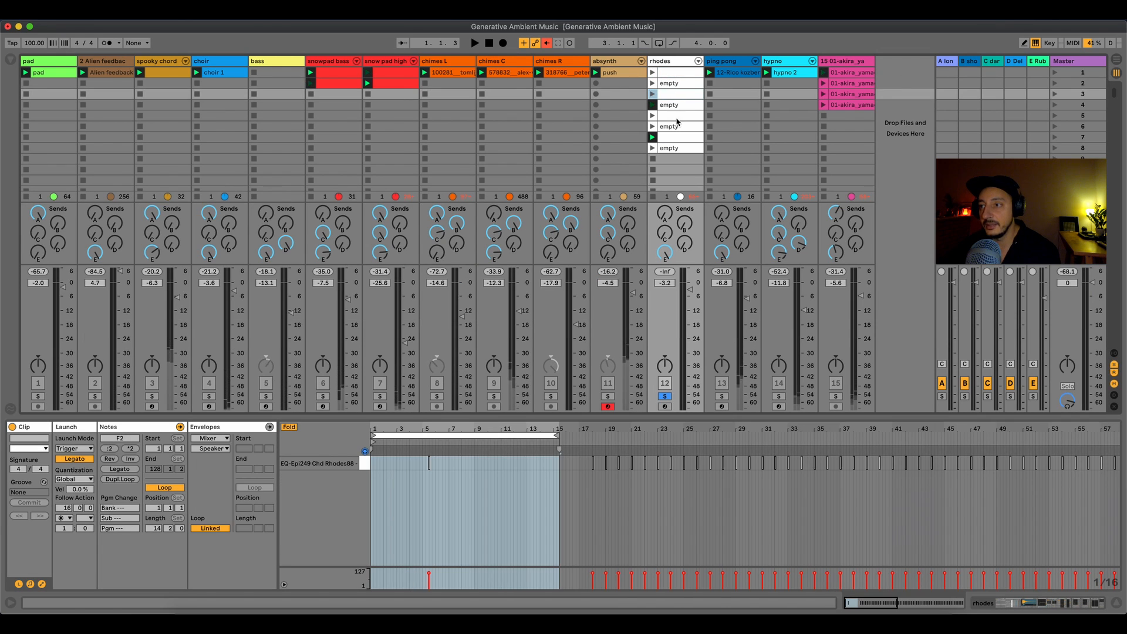
click(679, 128)
click(653, 116)
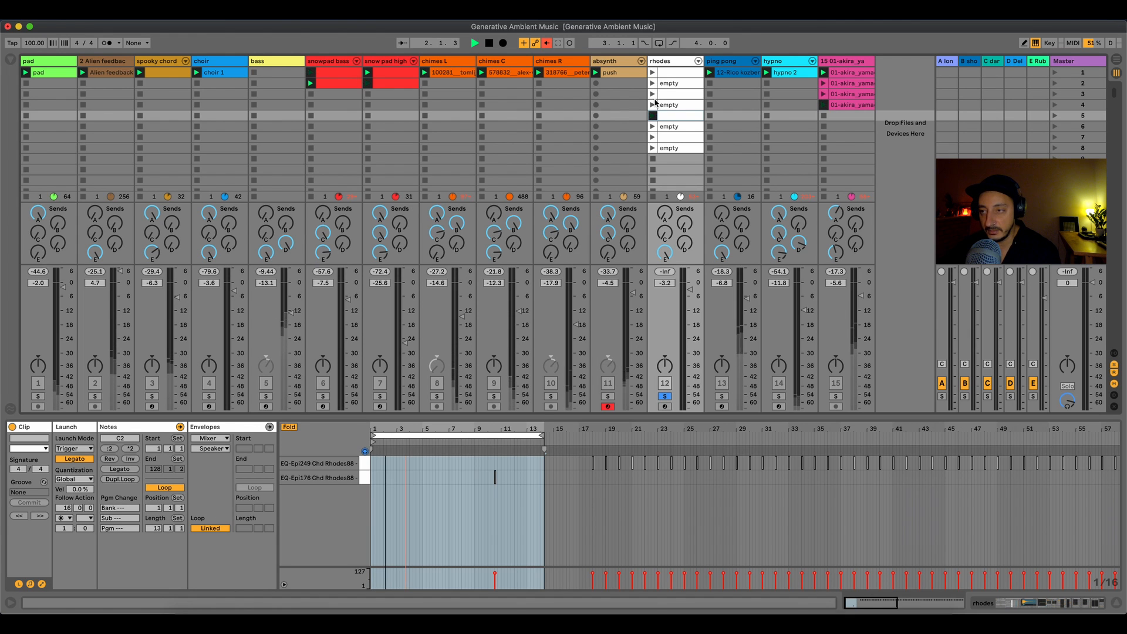
click(653, 96)
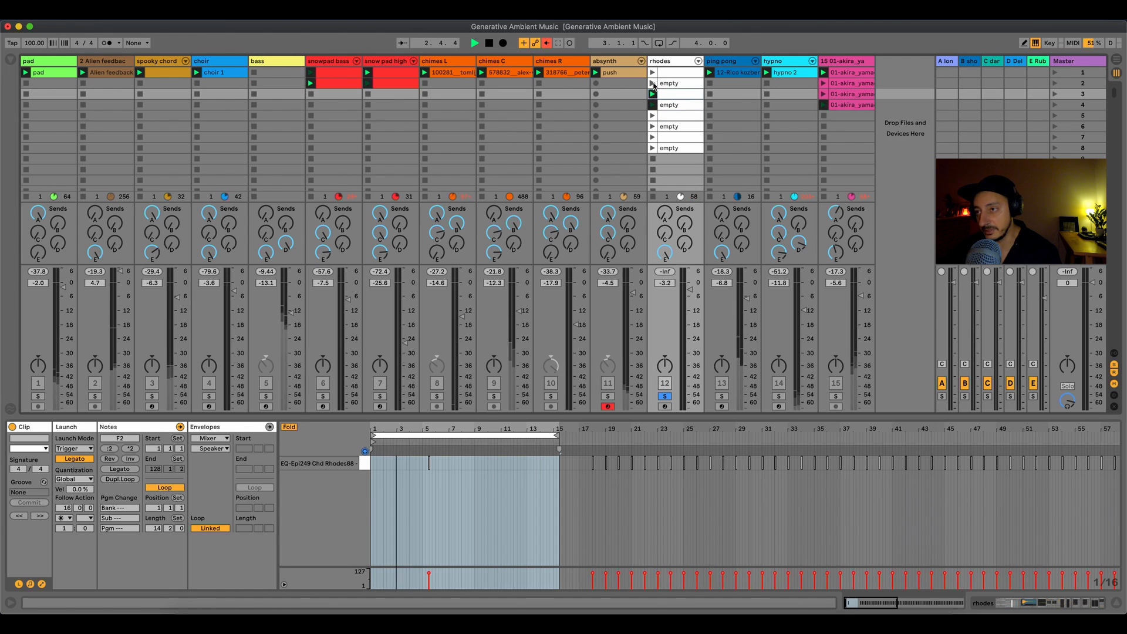
click(654, 84)
click(652, 137)
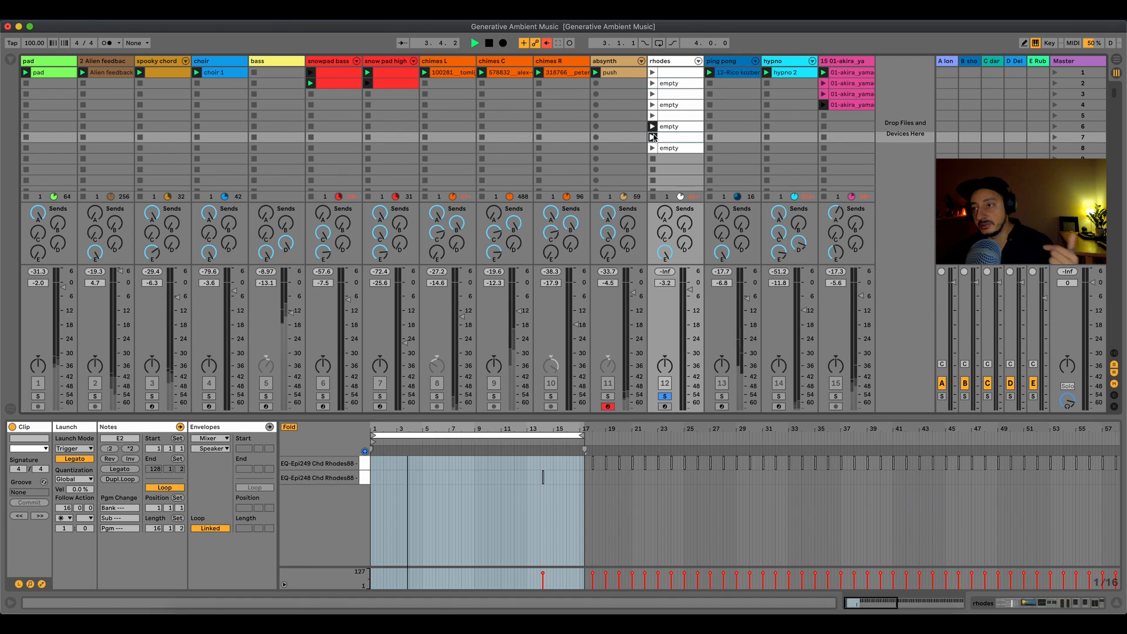
click(653, 148)
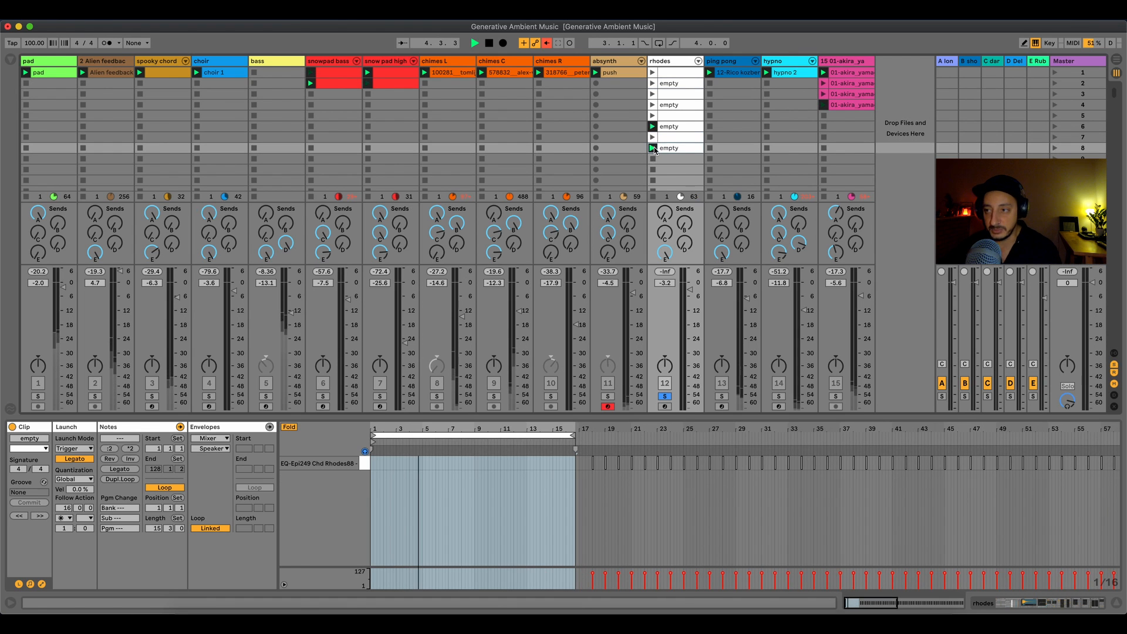
Step: Launch the third rhodes clip and examine the first clip's G1 chord note and loop
click(653, 96)
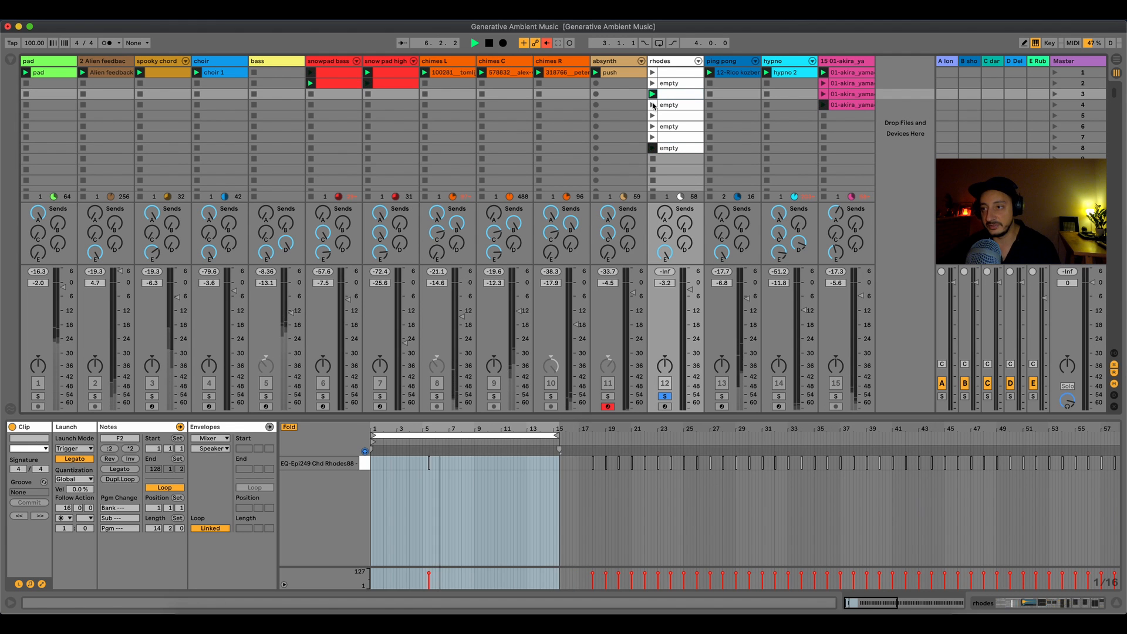
click(662, 84)
click(653, 73)
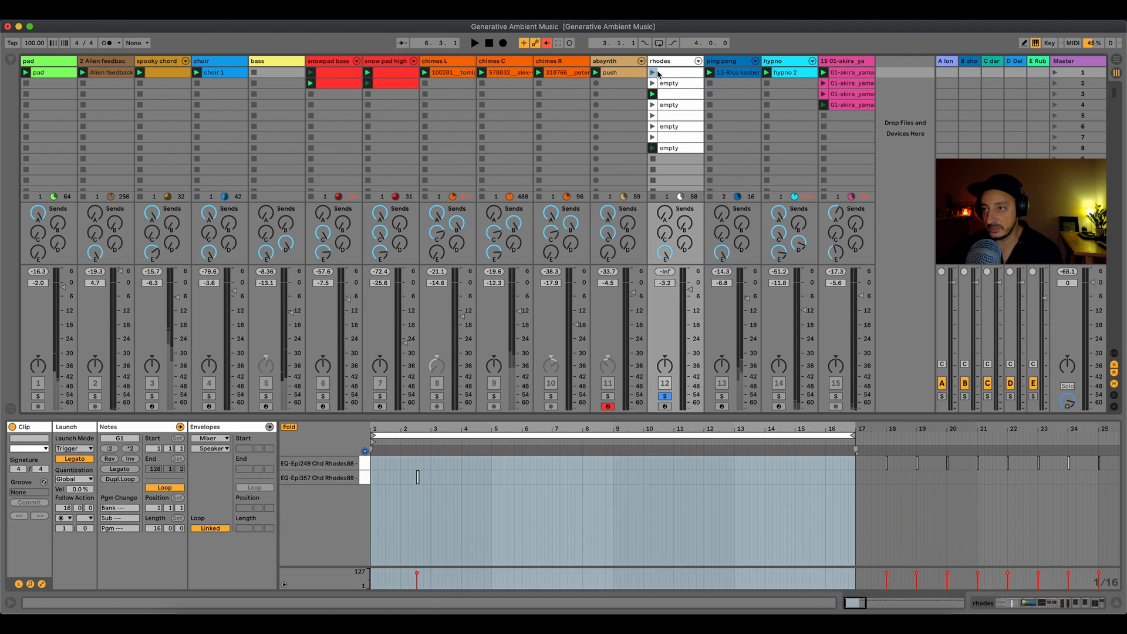
click(408, 443)
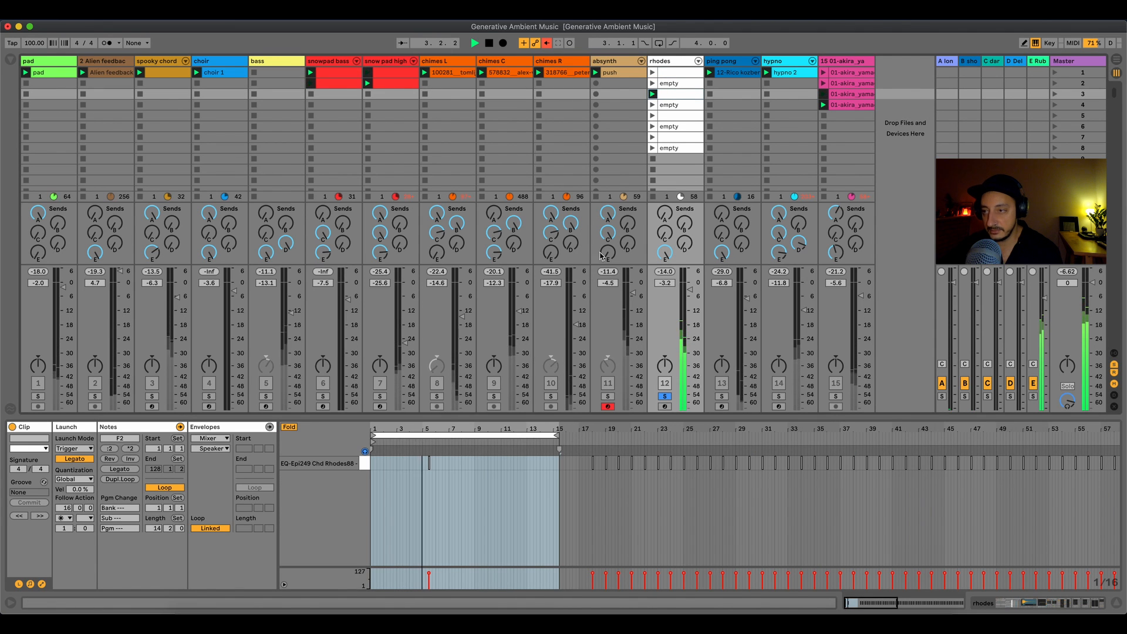
Step: Launch the fifth rhodes clip and select its loop range to follow the C2 chord note
click(671, 115)
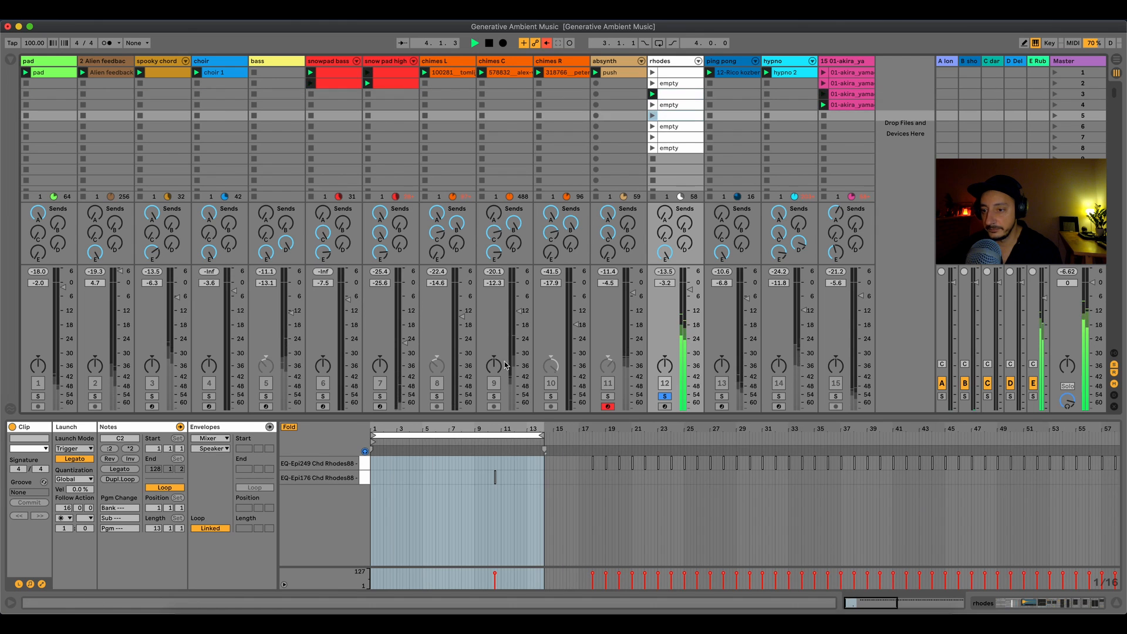
click(650, 117)
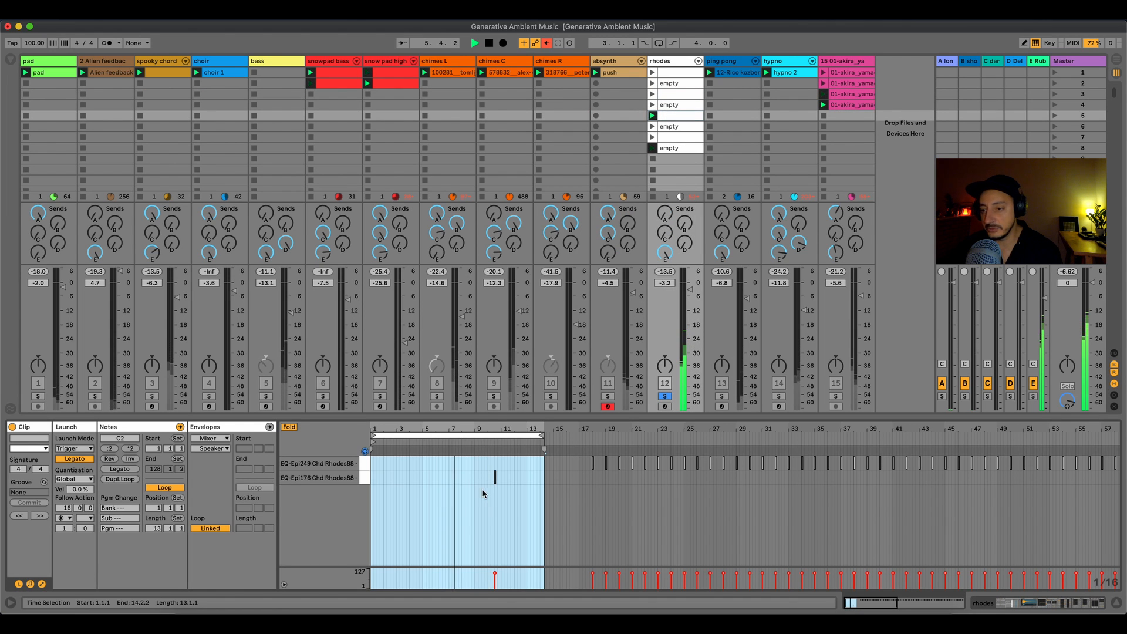
click(488, 444)
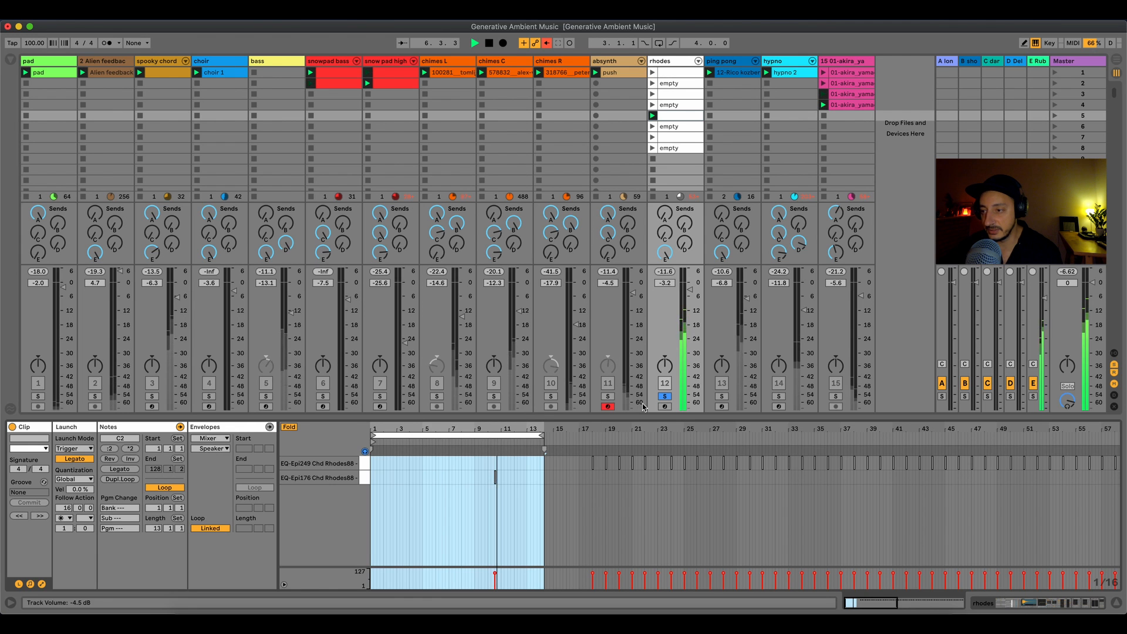
Step: Unsolo the rhodes track and review its effects, including Mix Gel, the two Auto Filters and Auto Pan
click(664, 397)
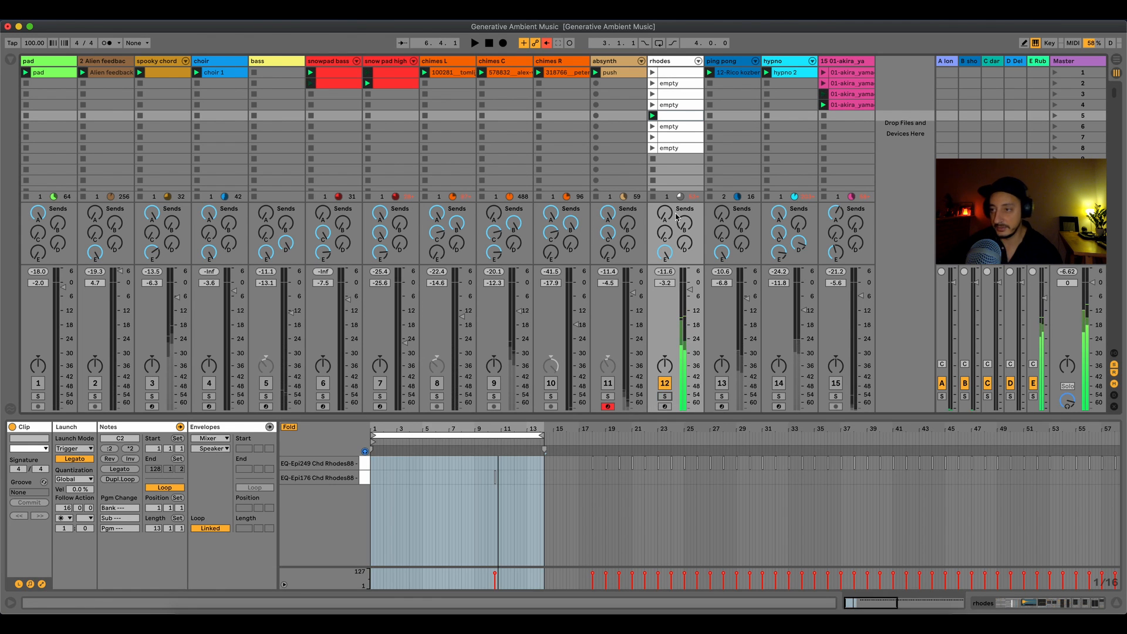
click(679, 62)
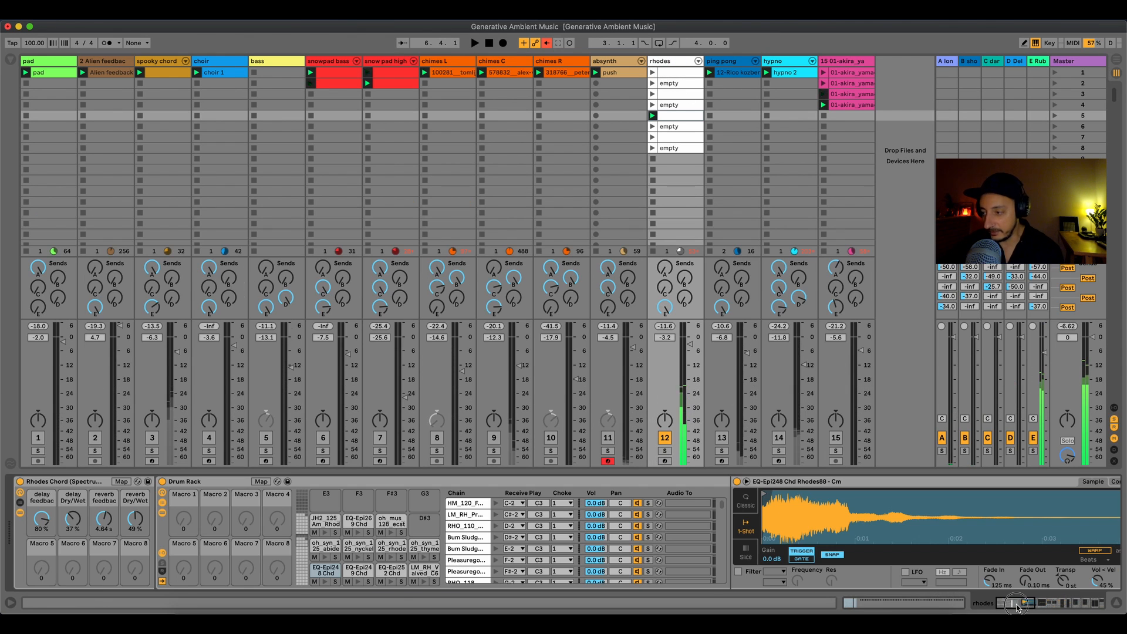
drag(1017, 607, 1085, 596)
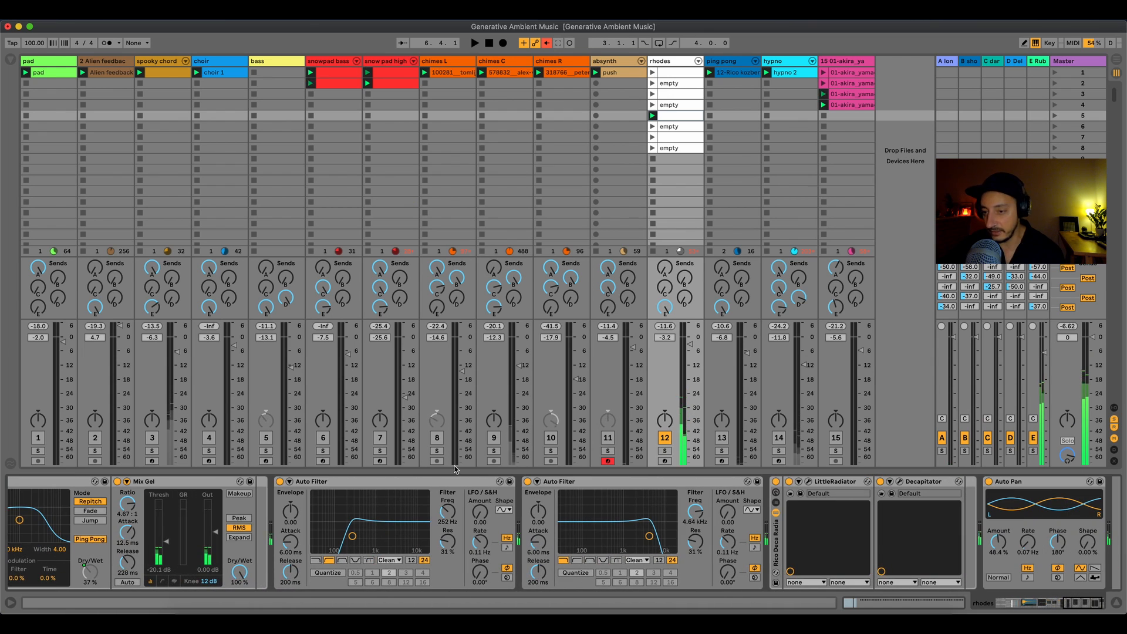
click(364, 481)
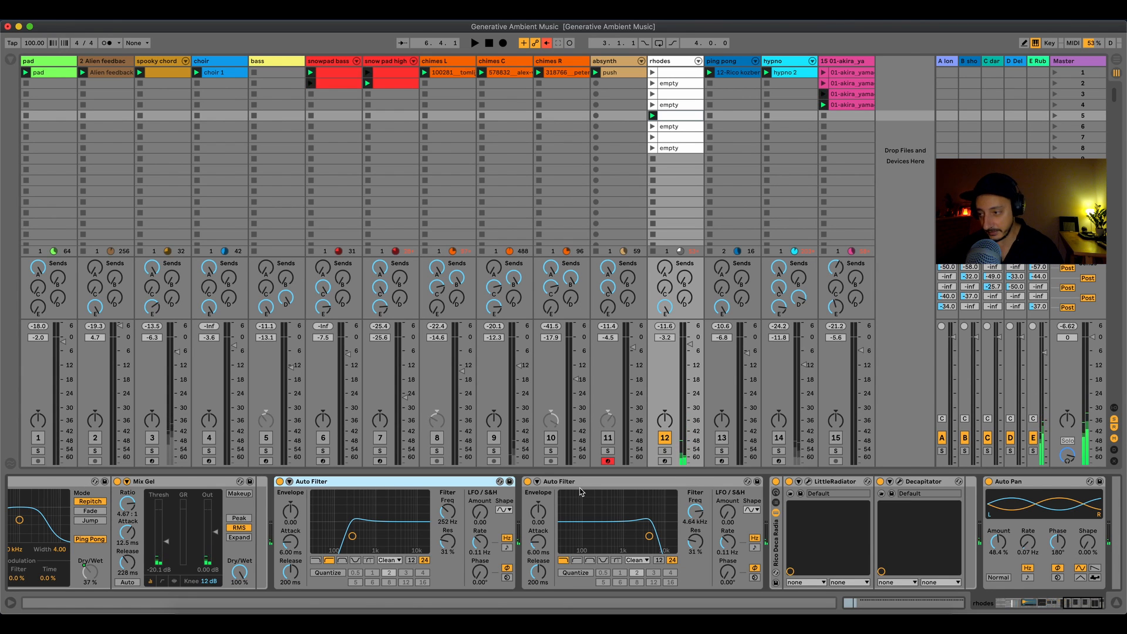
drag(1089, 606, 1095, 604)
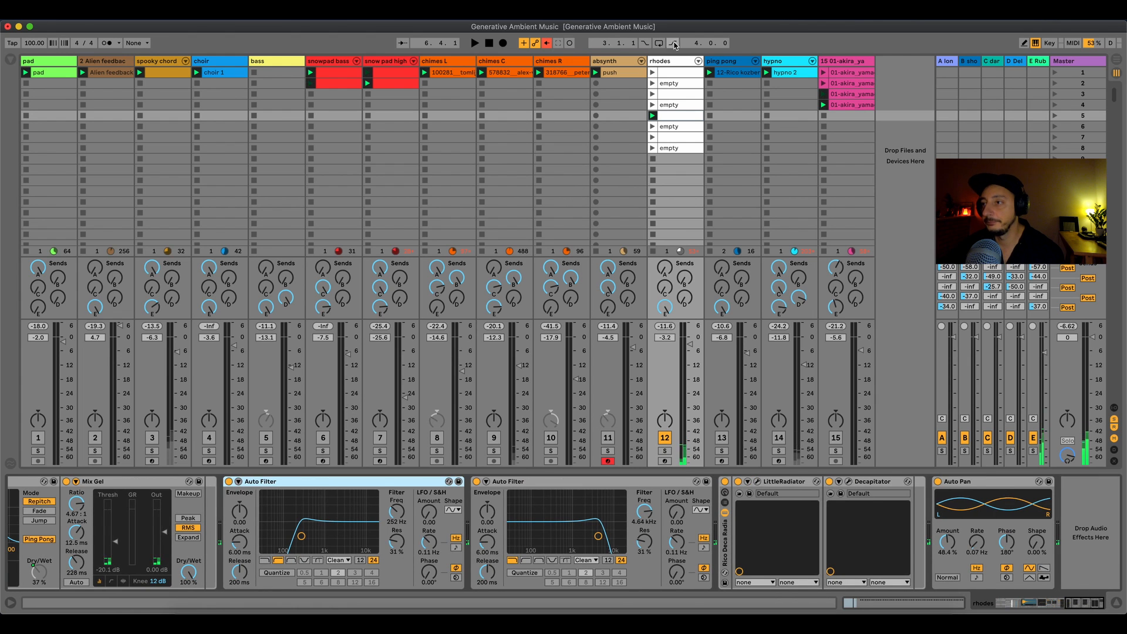
Step: Switch from rhodes to the ping pong track and view its Space Mallets sound in Komplete Kontrol
key(Right)
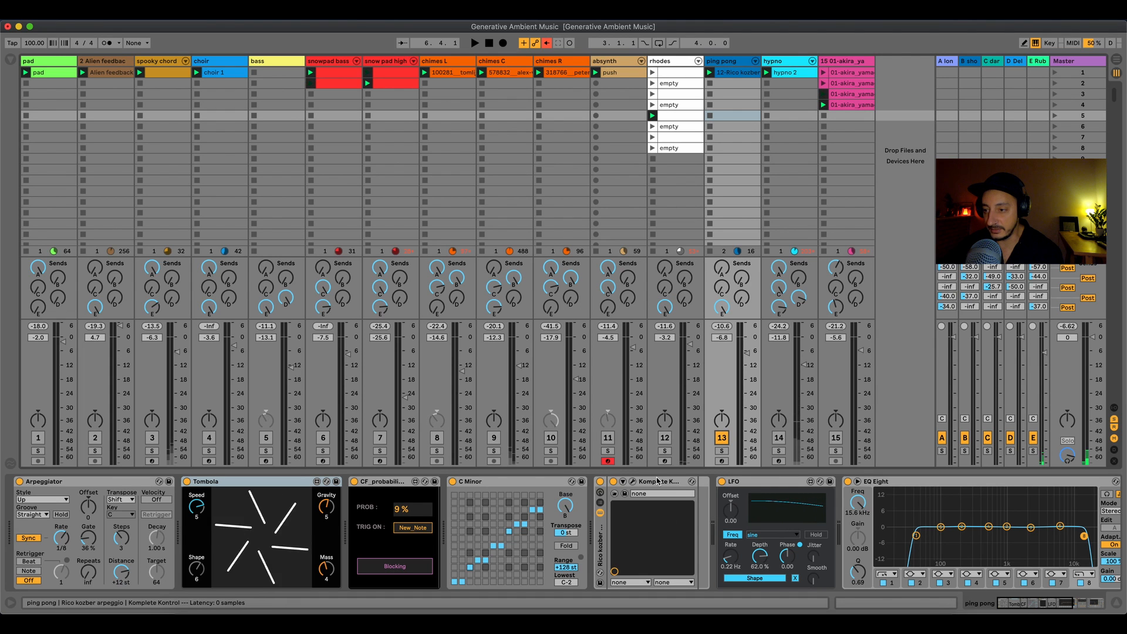
click(632, 482)
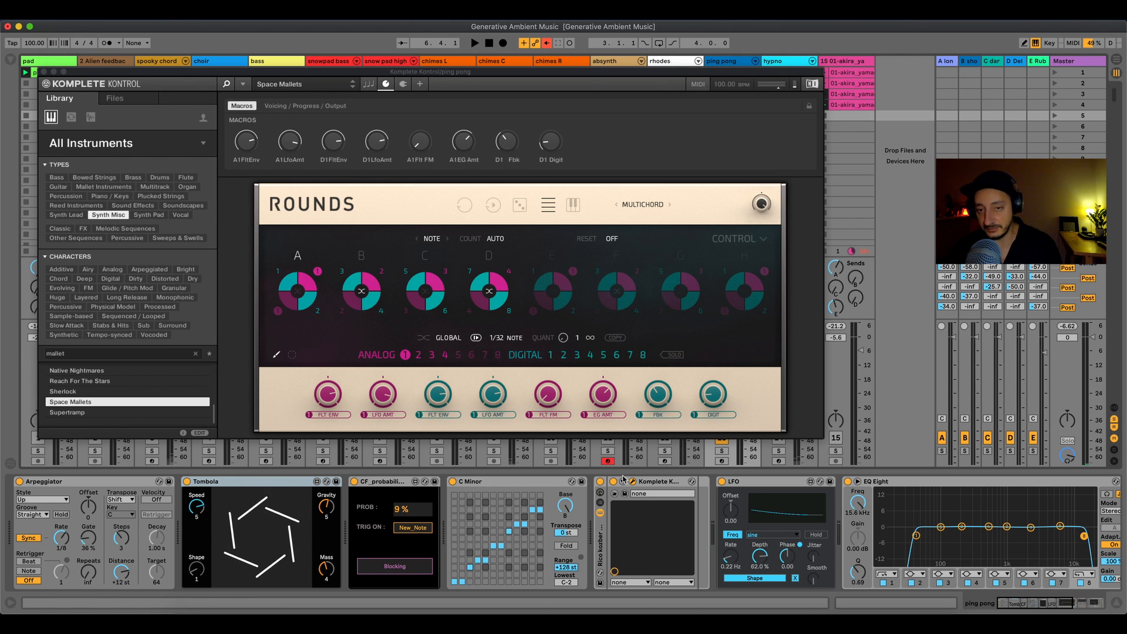
click(632, 482)
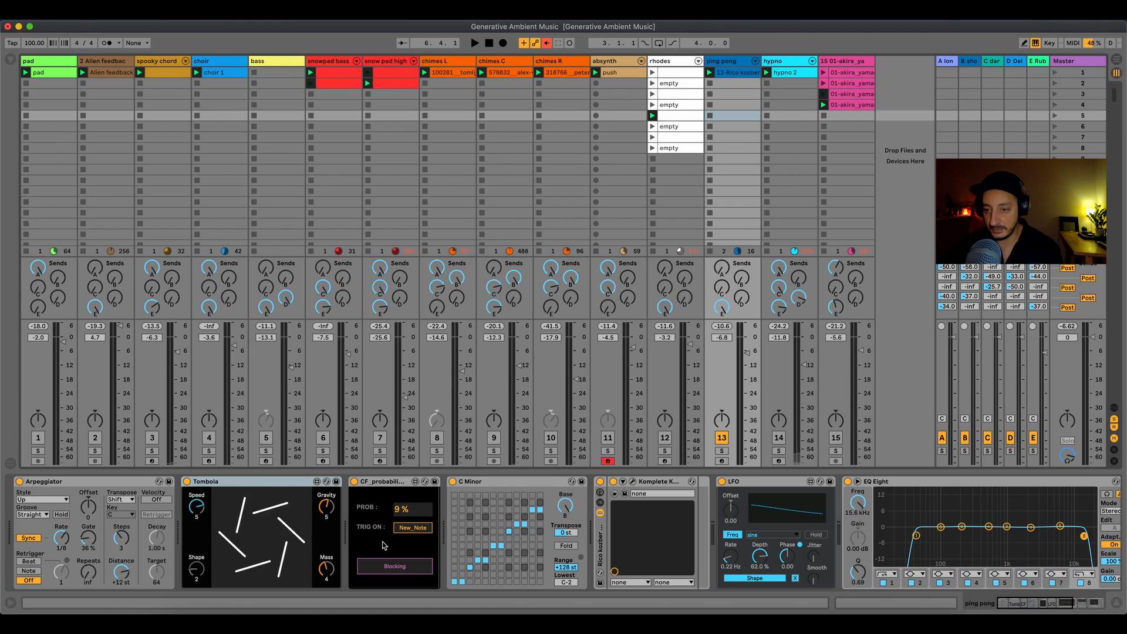
Step: Start playback with ping pong's CF_probability device switched off to show the unfiltered notes from Tombola
click(354, 481)
key(space)
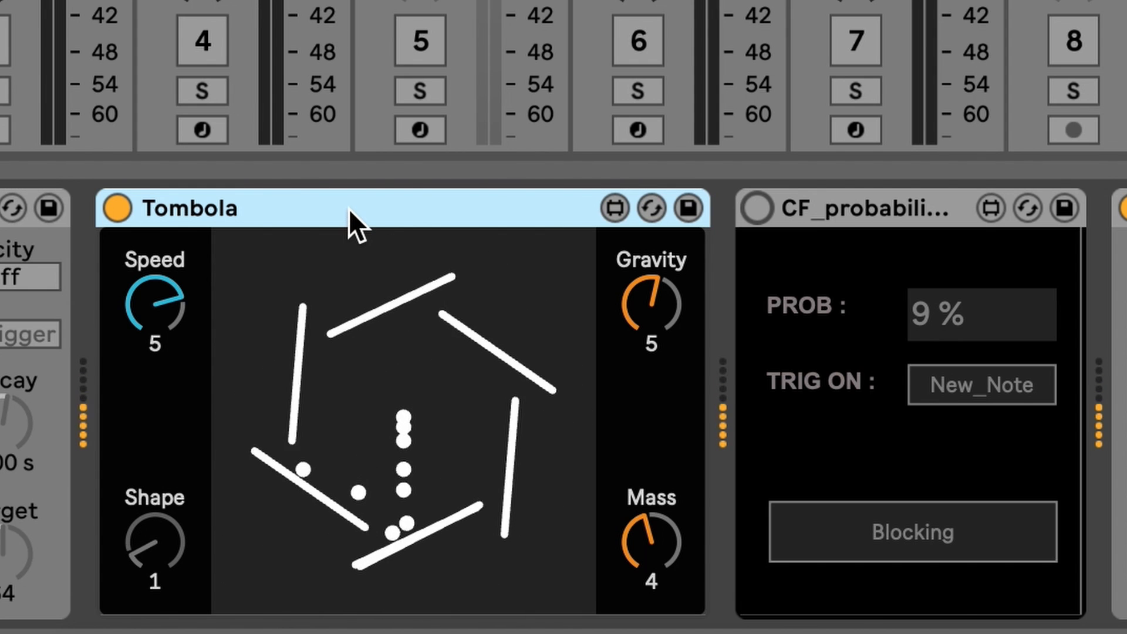
click(351, 210)
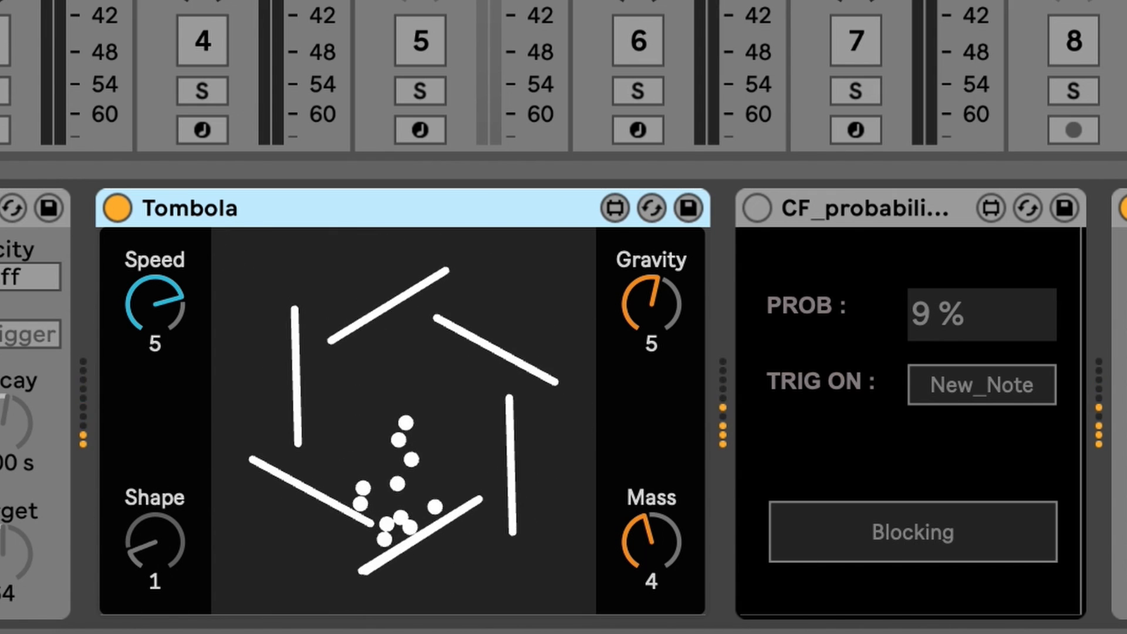
Step: Try out Tombola's Shape and Speed controls, raising Speed to 7
click(152, 480)
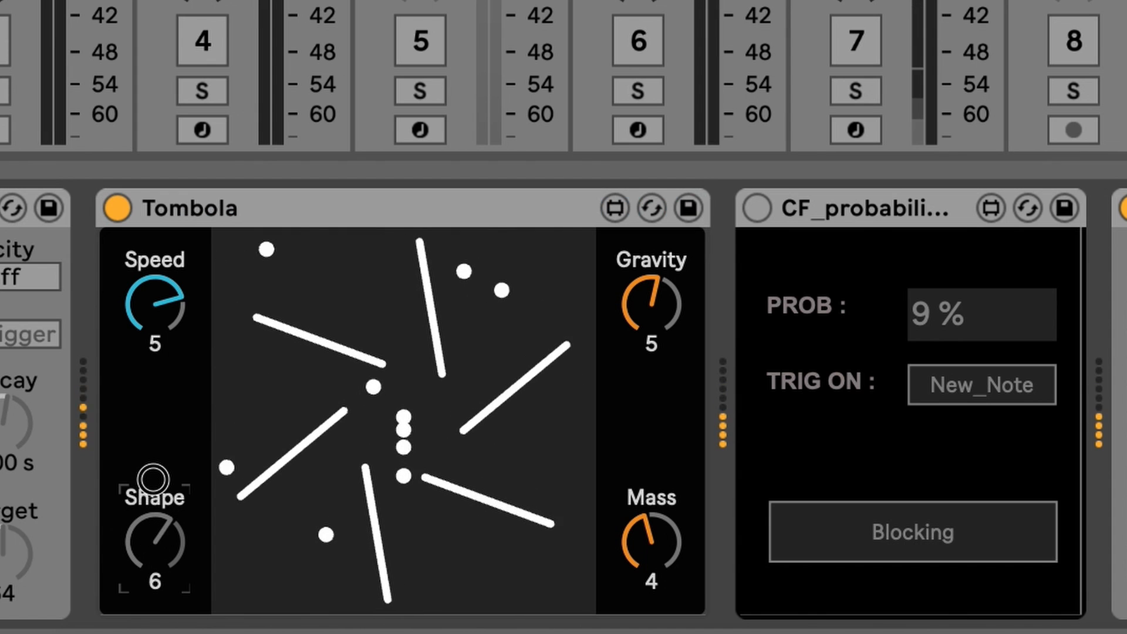
drag(152, 479, 156, 445)
click(145, 294)
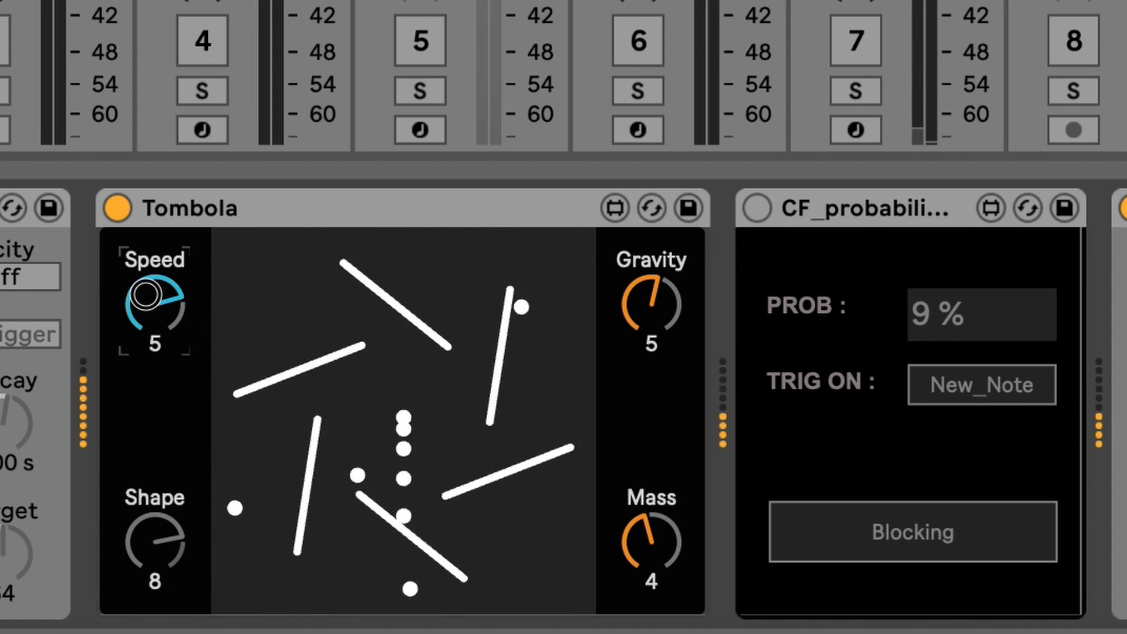
drag(145, 294, 145, 282)
drag(146, 536, 151, 464)
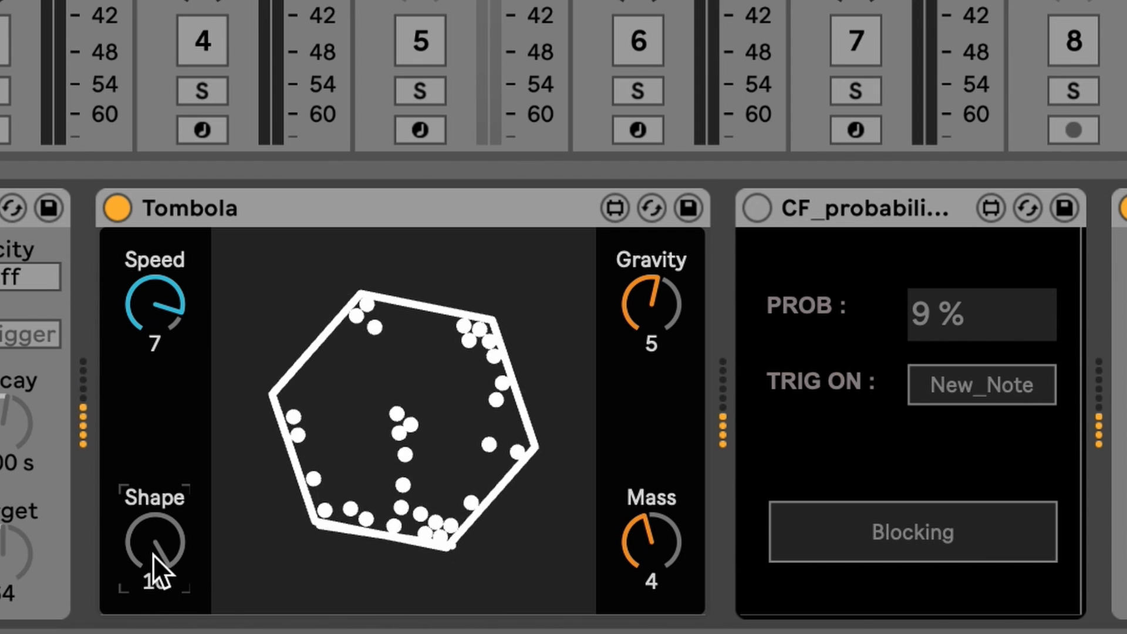
Step: Set Tombola's Speed to 4 and switch the CF_probability device back on
drag(156, 573, 156, 578)
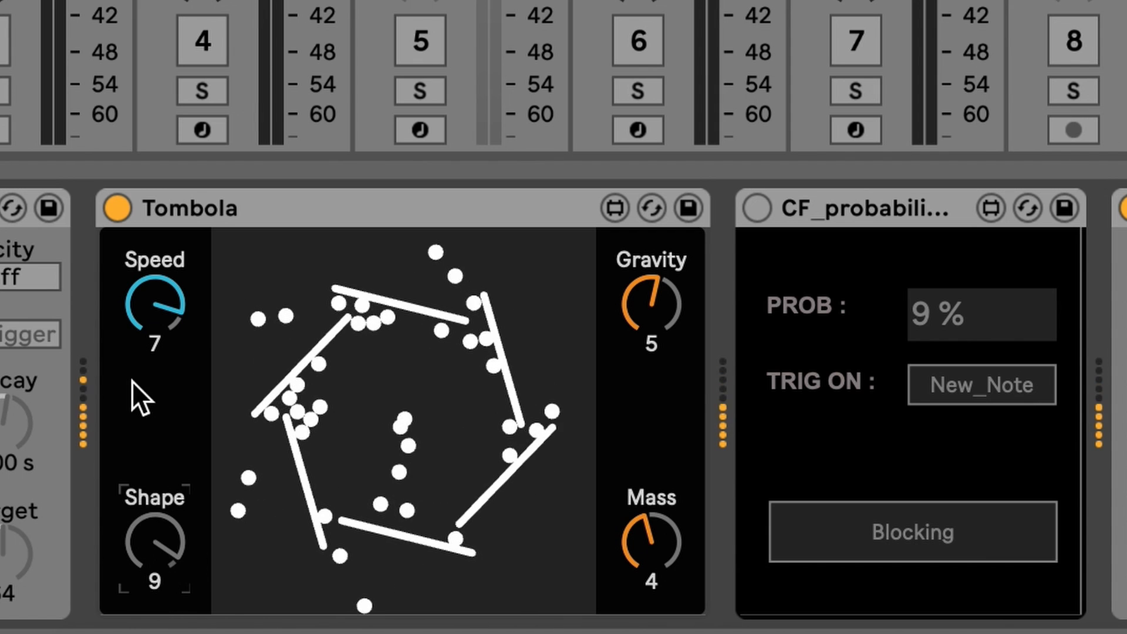
drag(161, 322, 161, 328)
mouse_move(169, 557)
mouse_down()
mouse_move(171, 594)
mouse_move(149, 555)
mouse_up()
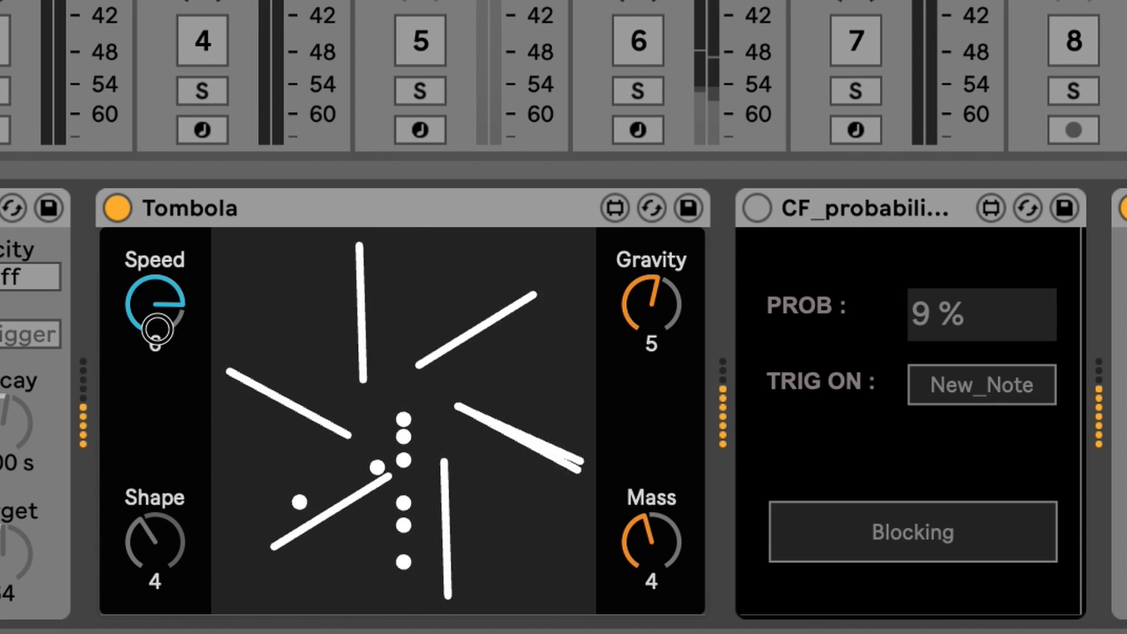
mouse_move(157, 330)
mouse_down()
mouse_move(158, 360)
mouse_move(151, 327)
mouse_up()
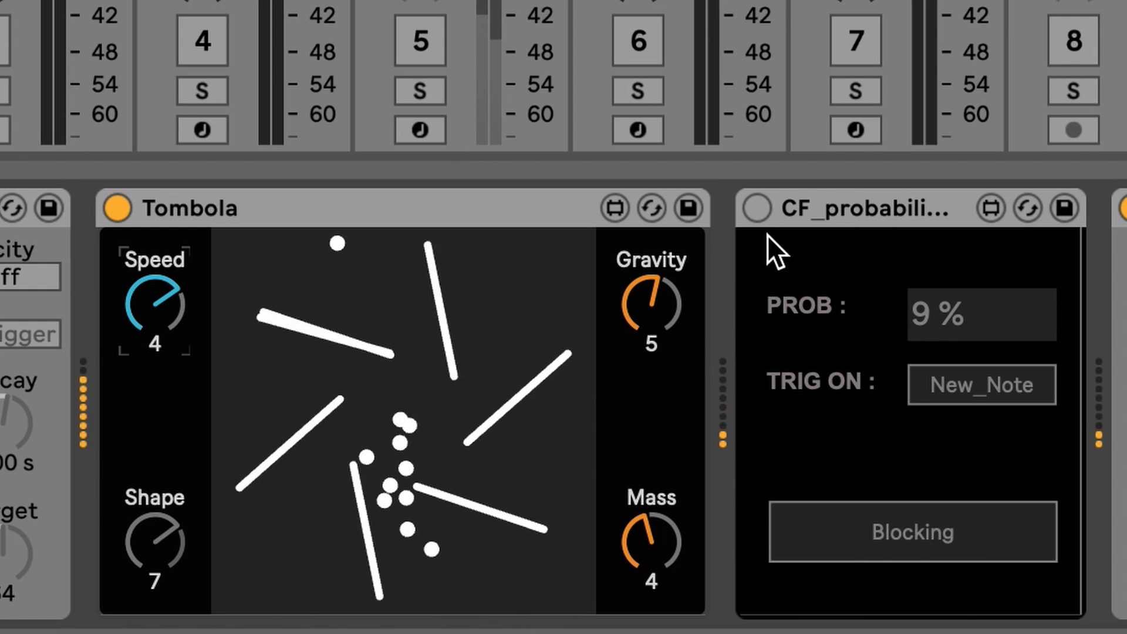
click(790, 215)
click(756, 208)
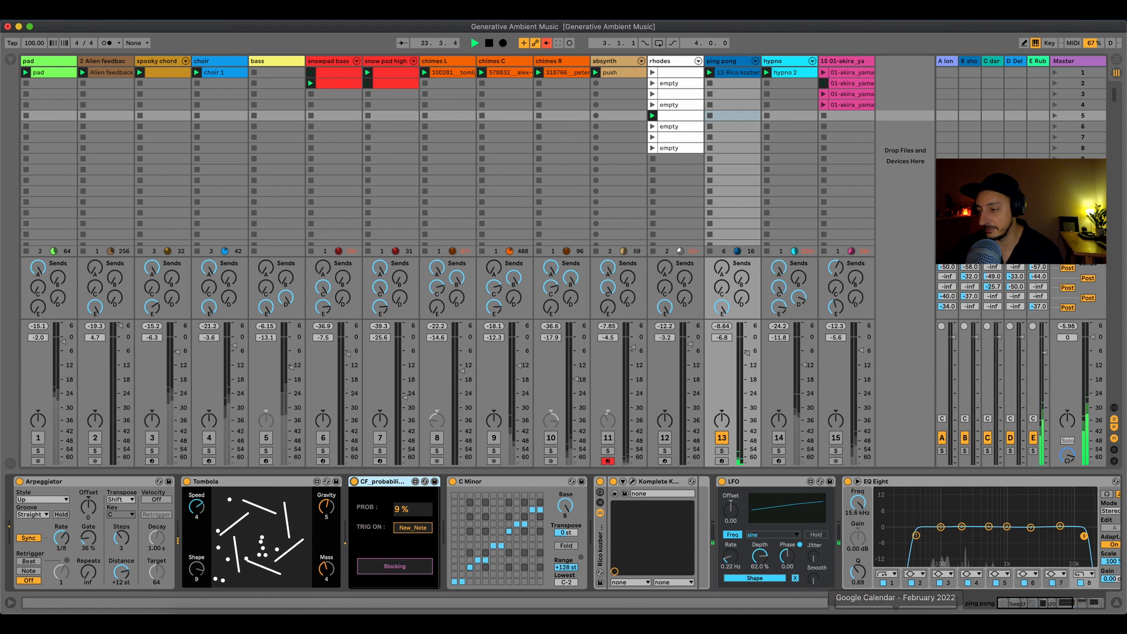
Step: Review the ping pong track's Auto Pan and Auto Filter, and the Rub A Dub echo chain on return E
scroll(933, 526, right, 10)
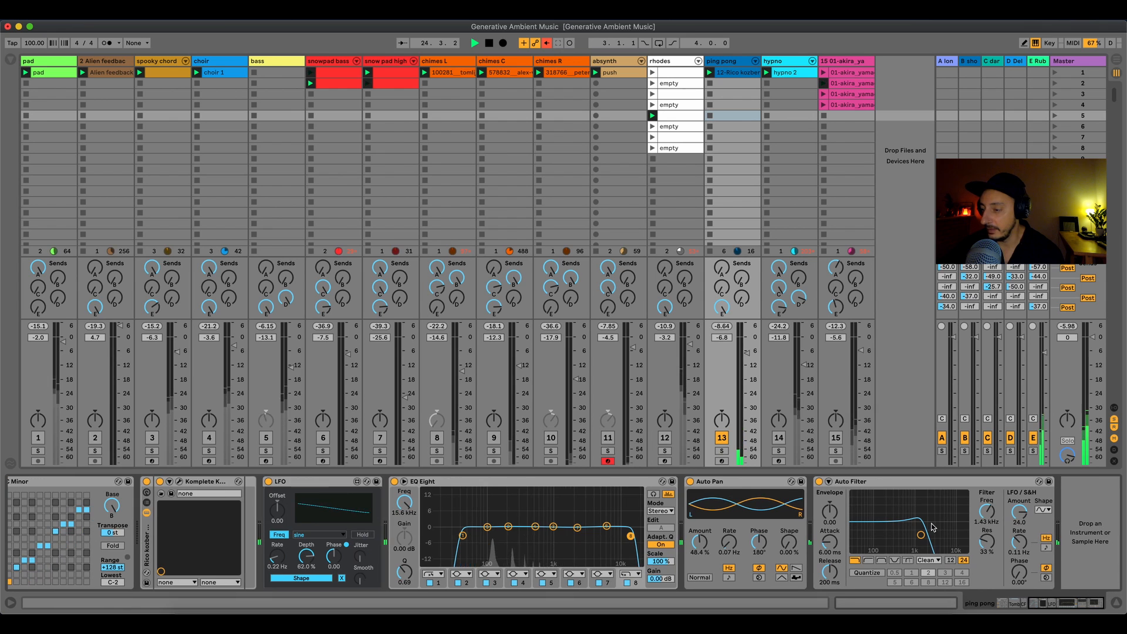
click(731, 482)
click(879, 481)
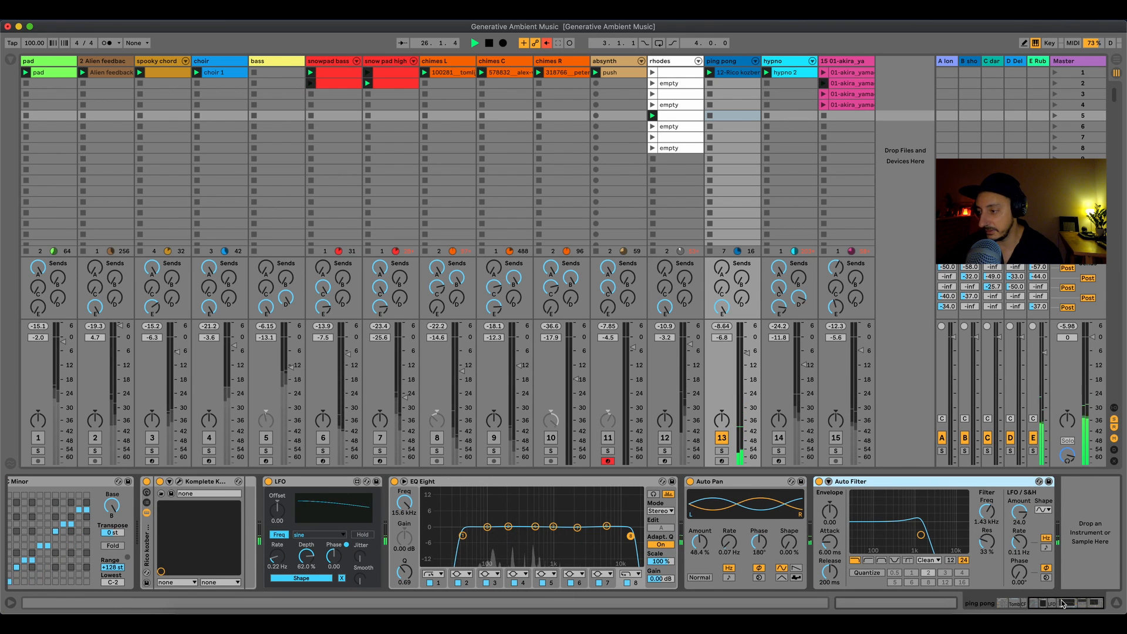
drag(1063, 604, 1035, 608)
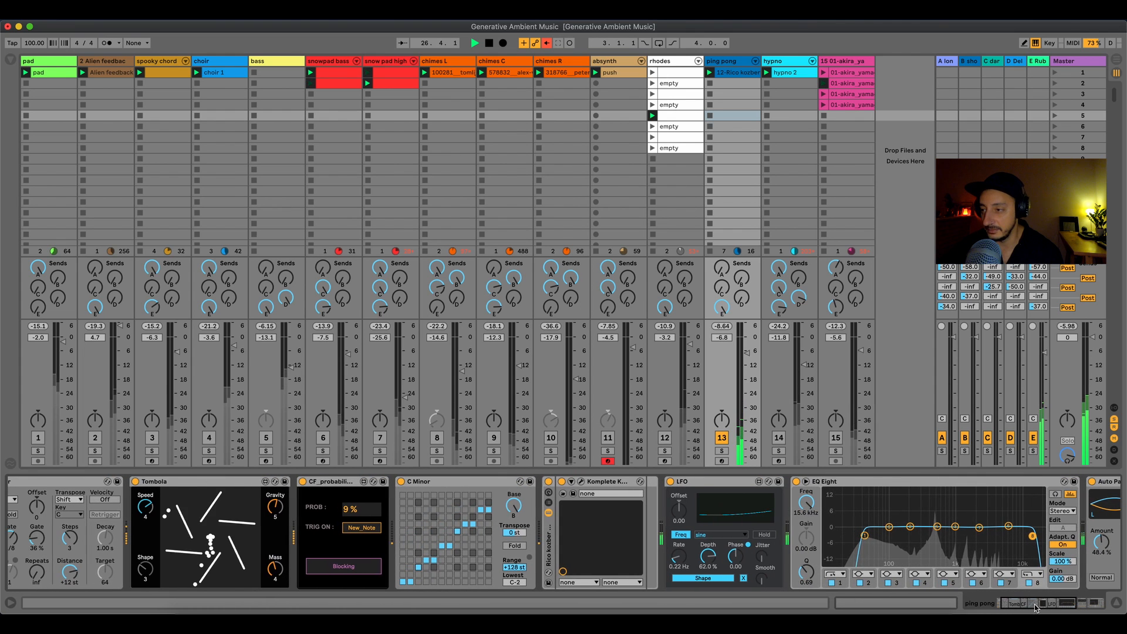
click(1035, 62)
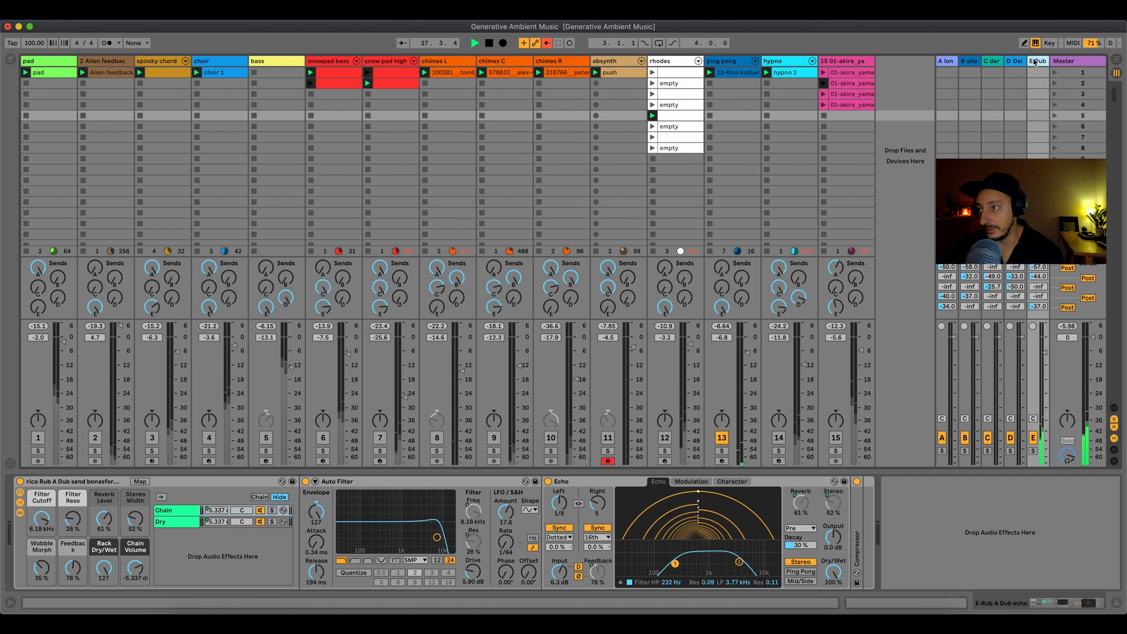
click(728, 61)
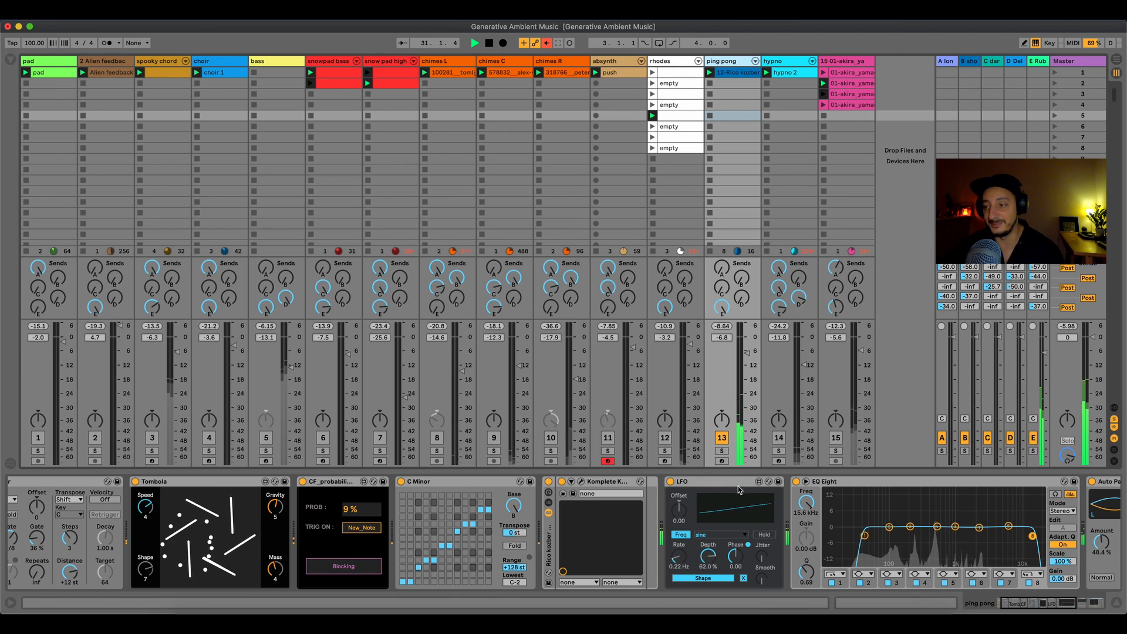
Step: Stop playback, switch from ping pong to the hypno track, and show hypno's device chain
key(space)
click(721, 438)
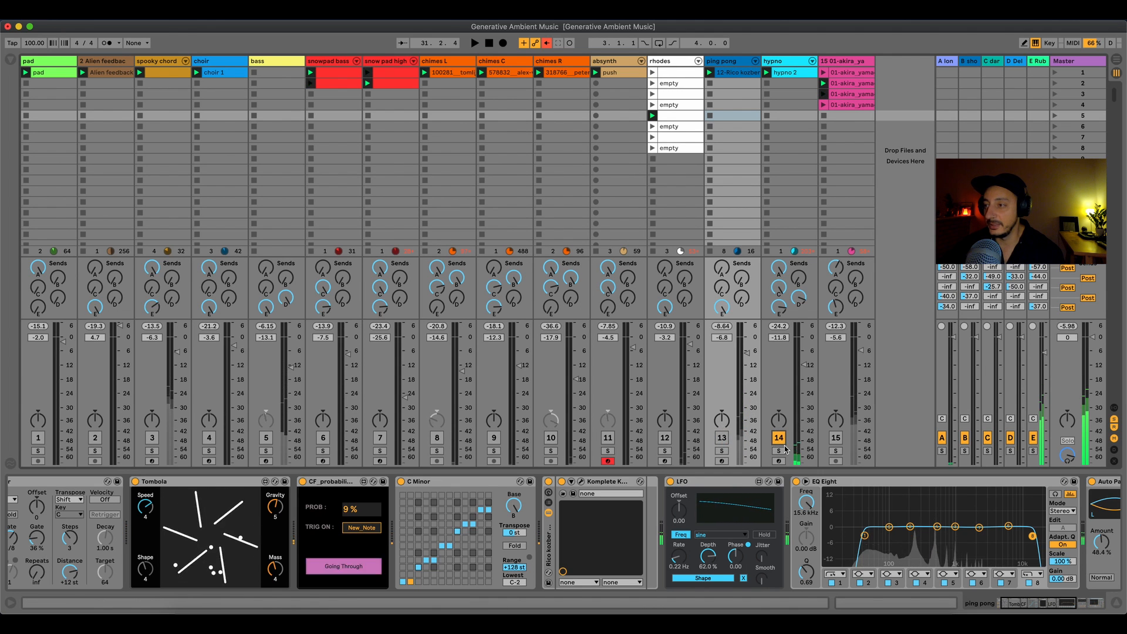
click(785, 62)
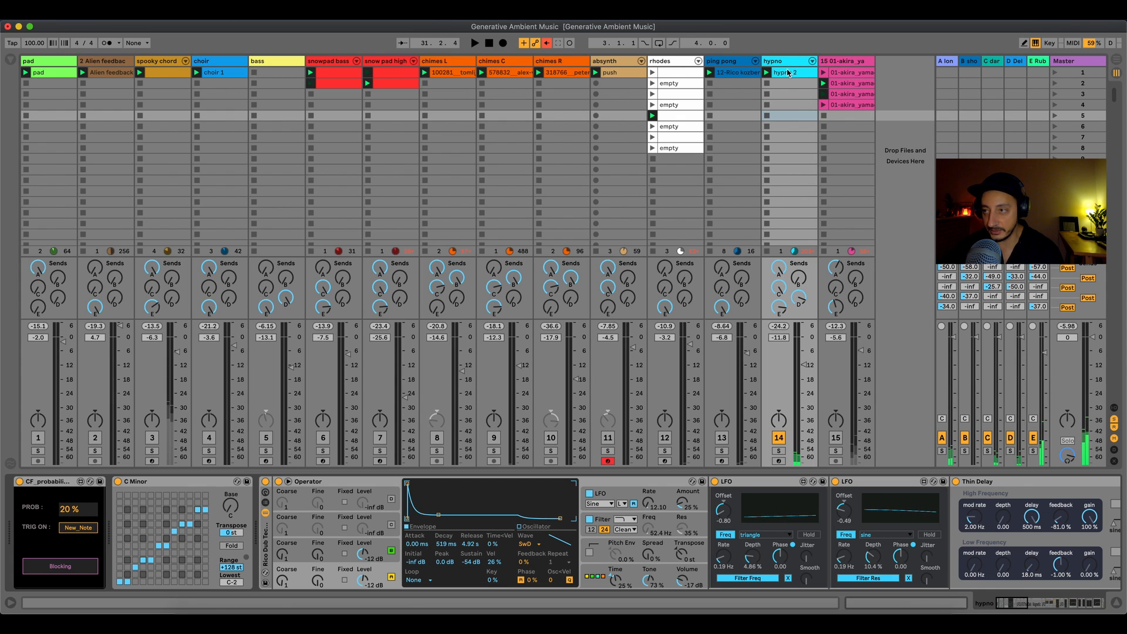
Step: Bypass hypno's CF_probability device and arm the track to play its Operator sound live through the C Minor scale
click(19, 481)
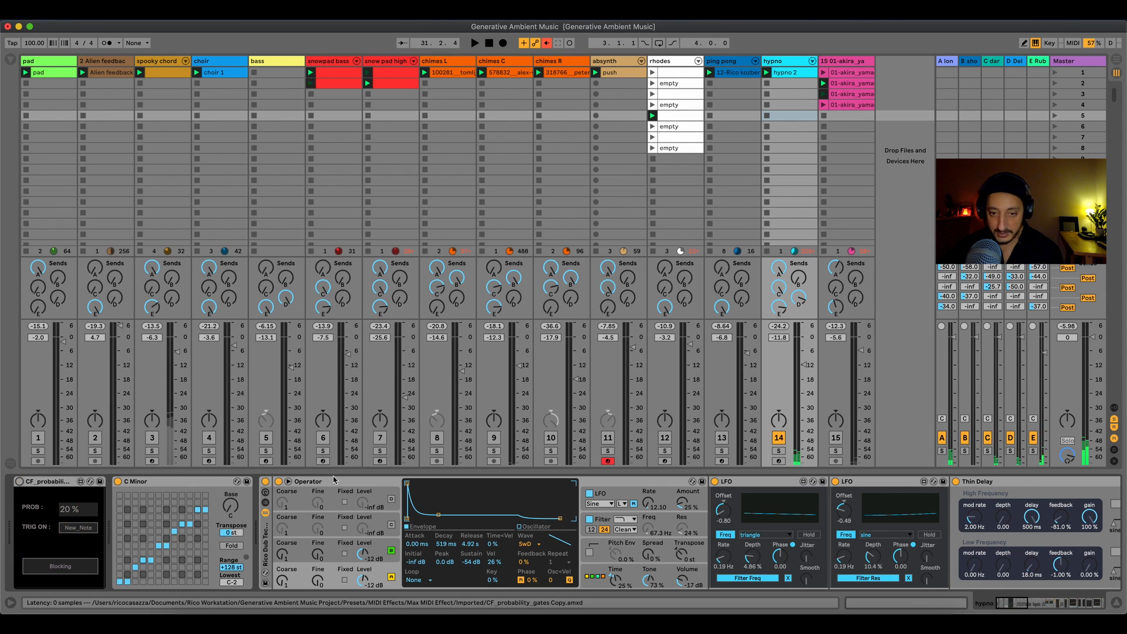
click(779, 461)
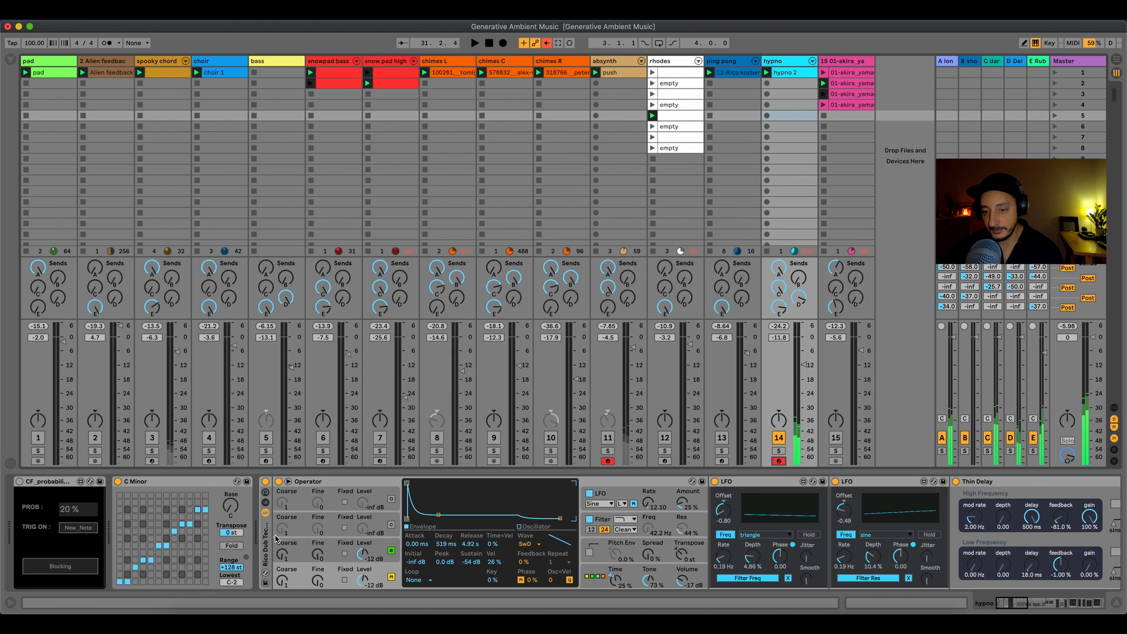
mouse_move(1020, 607)
mouse_down()
mouse_move(1101, 597)
mouse_move(1013, 609)
mouse_up()
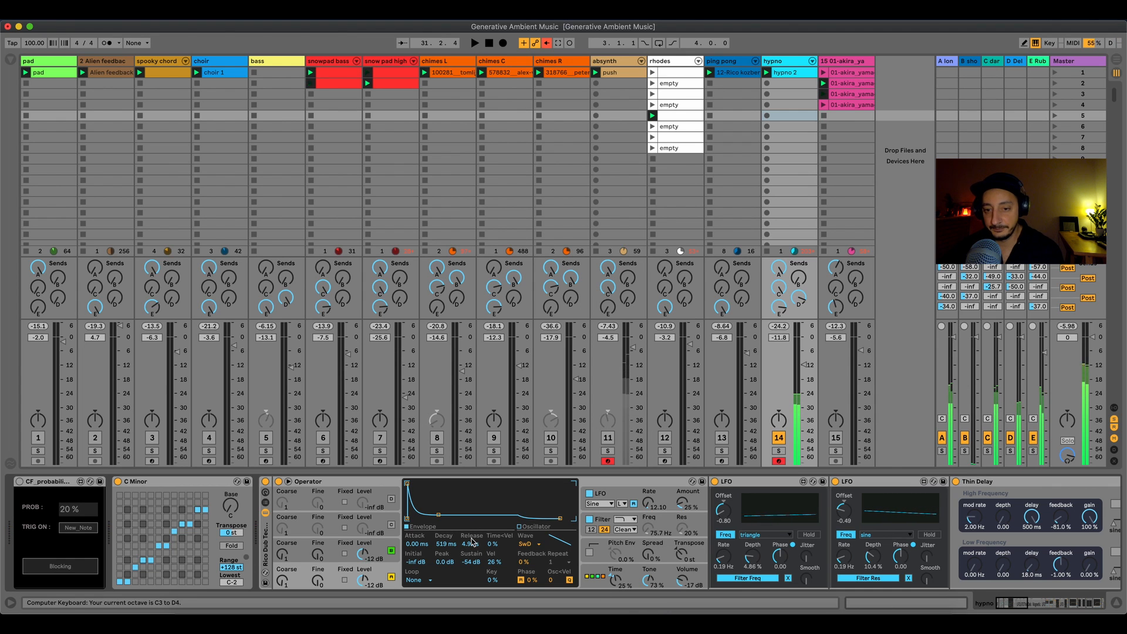
click(171, 483)
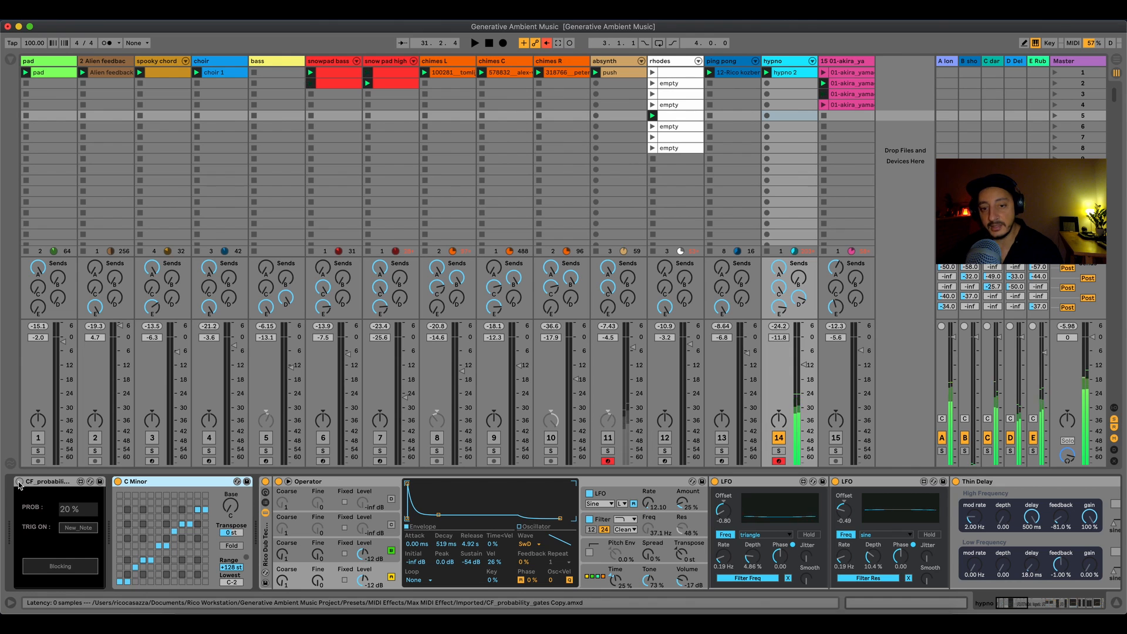
Step: Open the hypno 2 clip's MIDI notes, launch the clip and jump playback to around bar 10
double_click(789, 74)
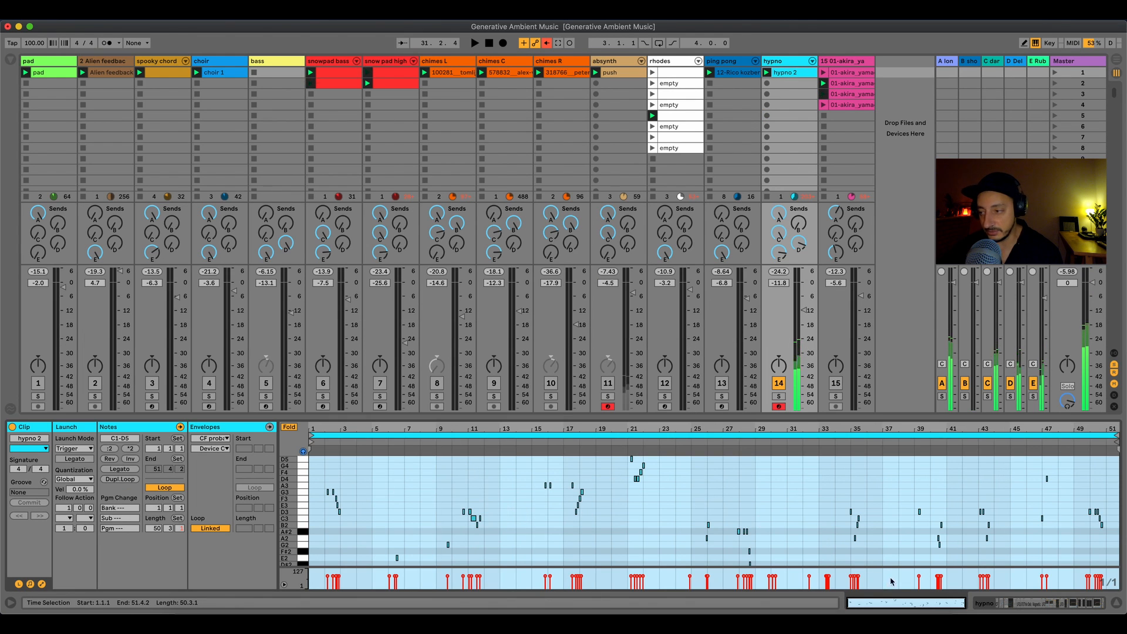
mouse_move(1104, 431)
mouse_down()
mouse_move(1117, 436)
mouse_move(1116, 416)
mouse_up()
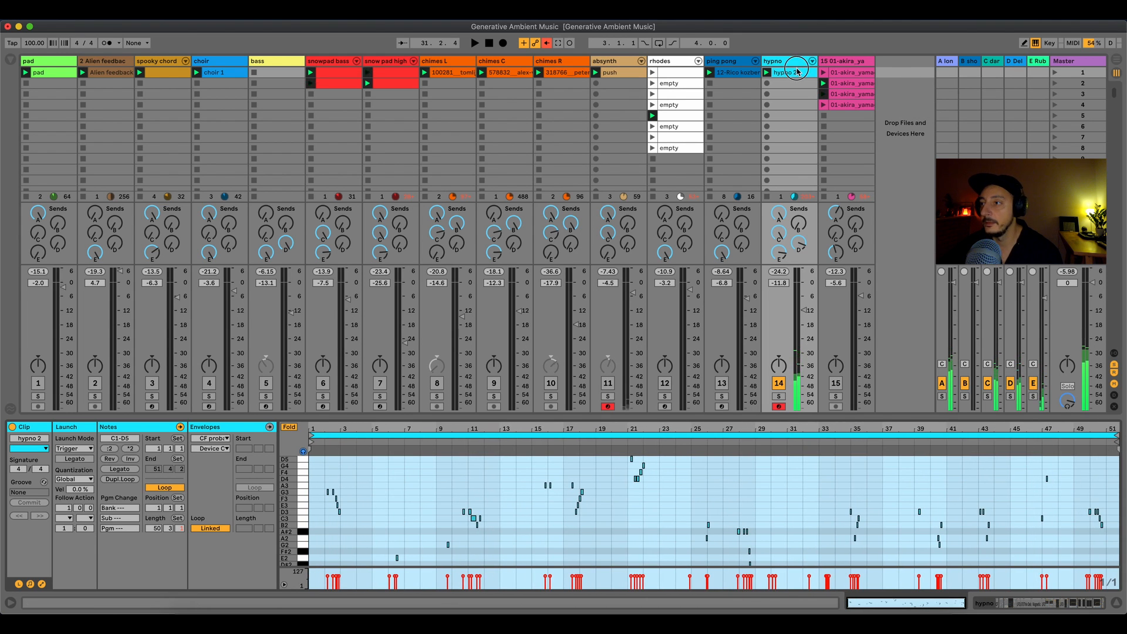
click(765, 73)
click(452, 444)
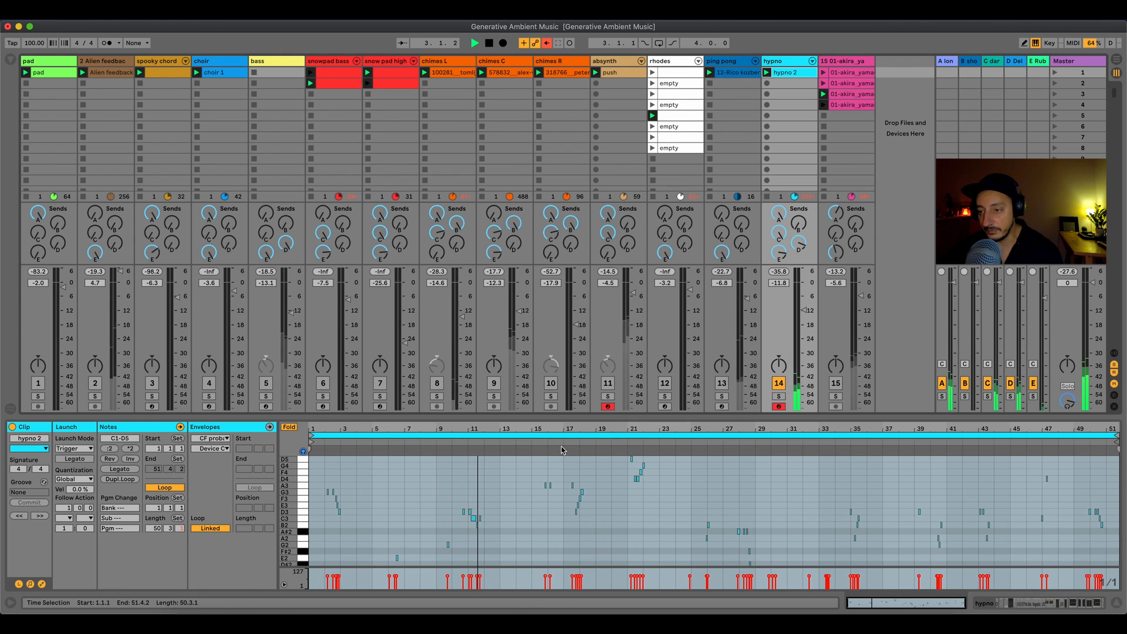
Step: Check hypno's device chain against the clip's notes, and audition the clip from other note clusters
key(shift+Tab)
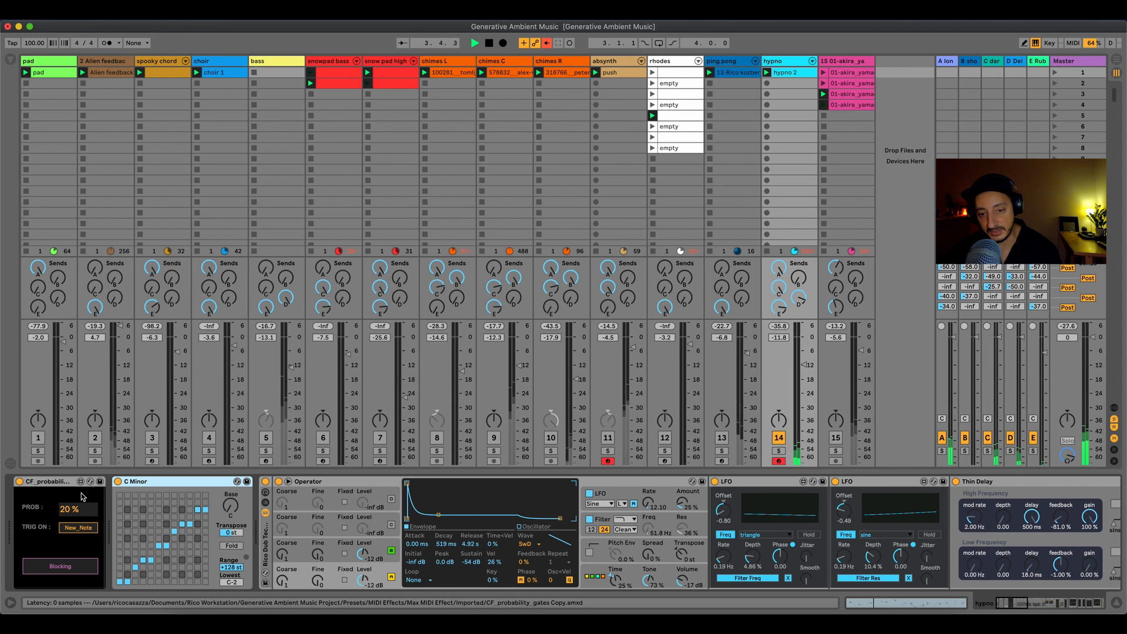
key(shift+Tab)
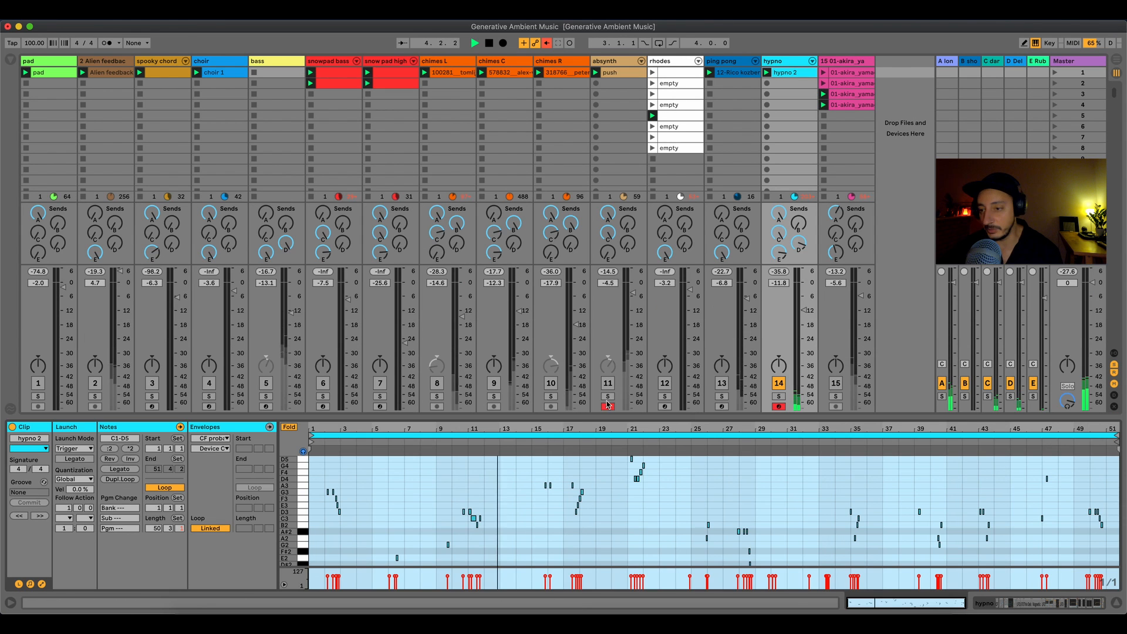
click(625, 441)
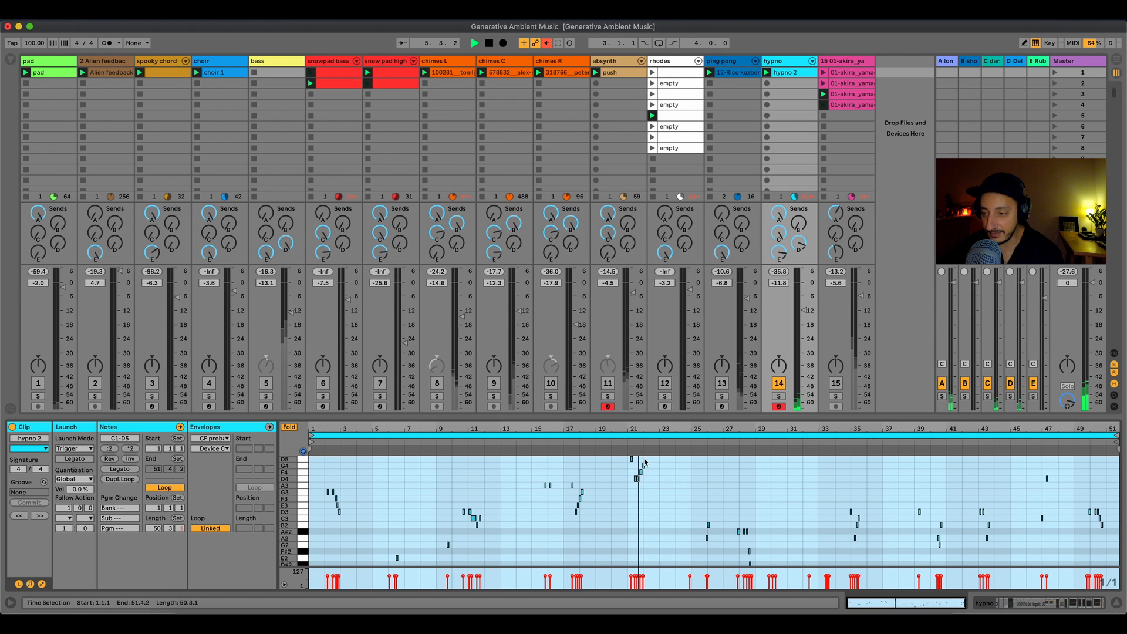
click(570, 442)
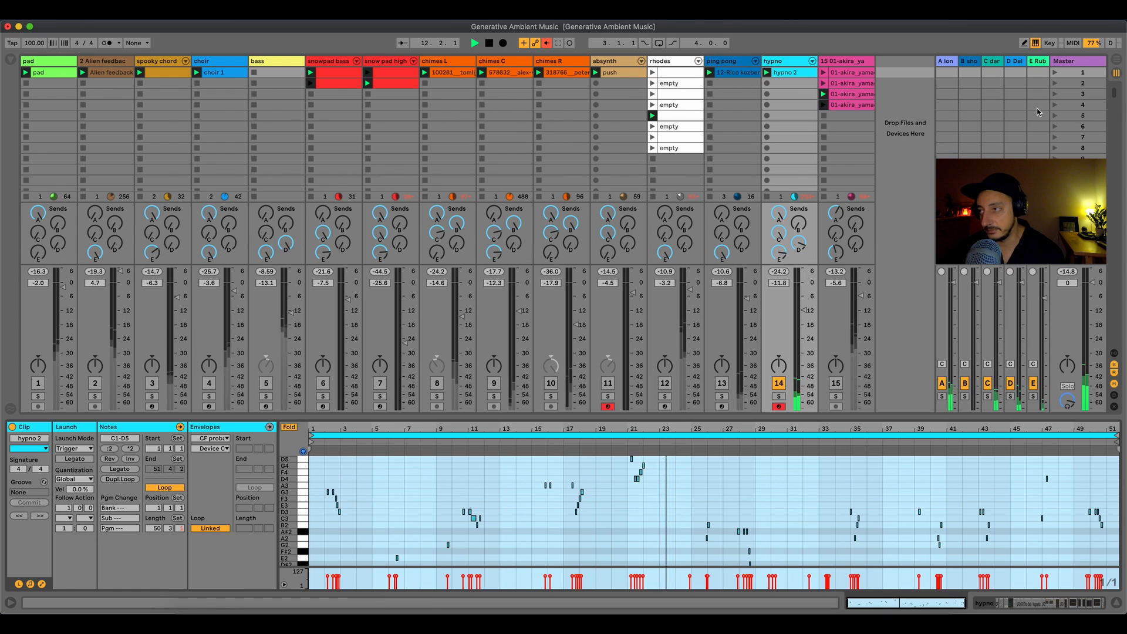
Step: Move the solo from hypno to track 15, and inspect its third clip's sample and its device chain
click(778, 382)
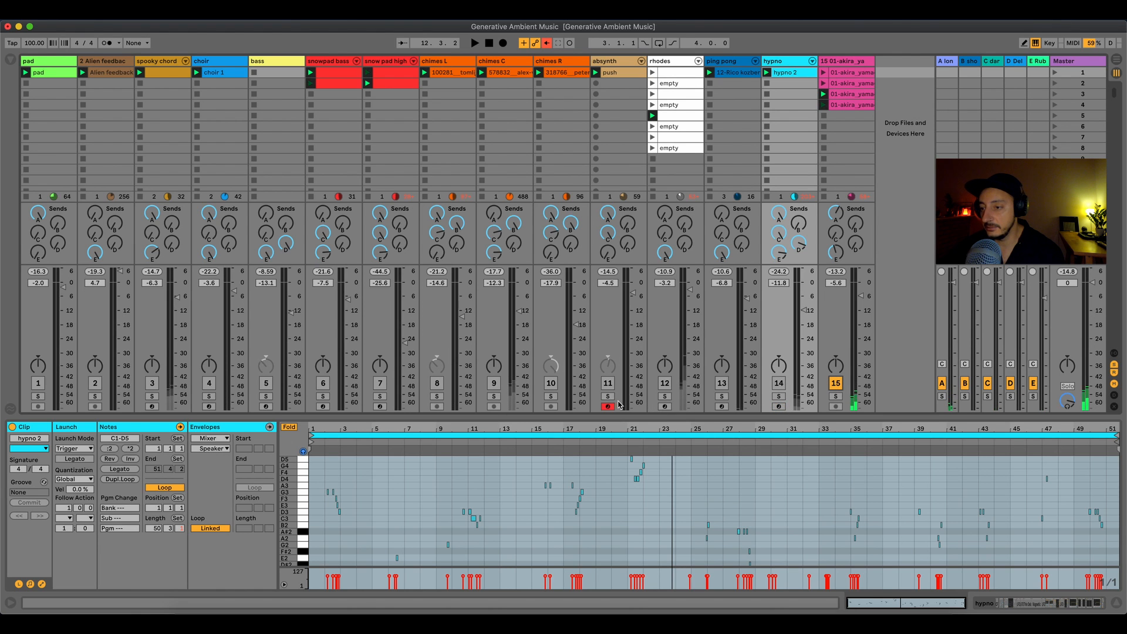
click(852, 93)
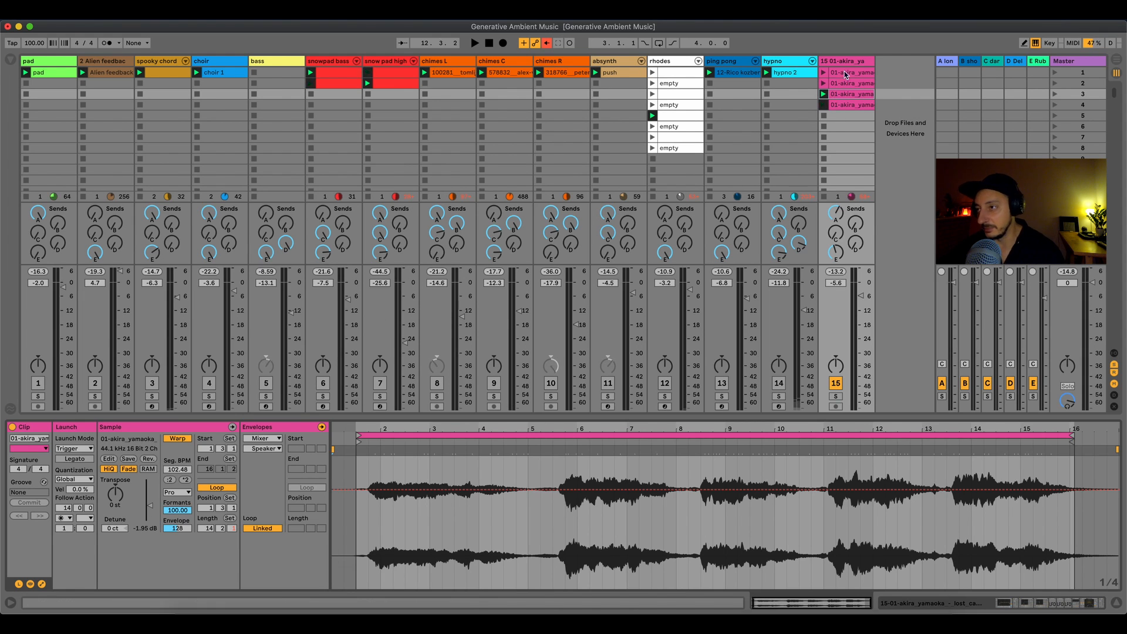
key(shift+Tab)
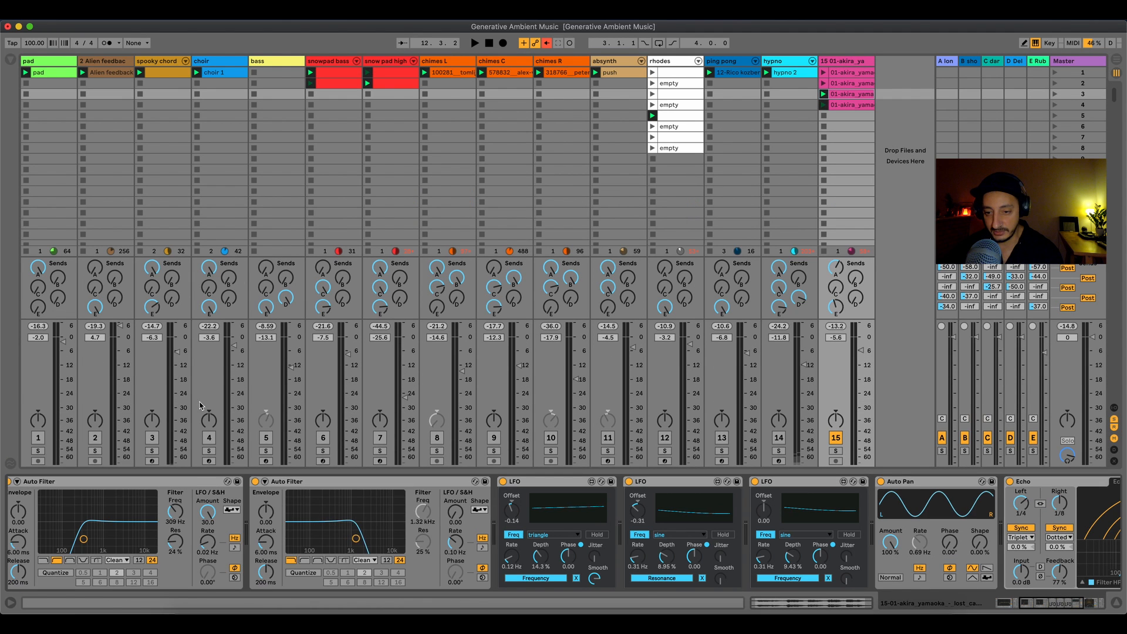
Step: Bypass both Auto Filters, the Auto Pan and the Echo on track 15
click(117, 480)
shift+click(343, 482)
key(0)
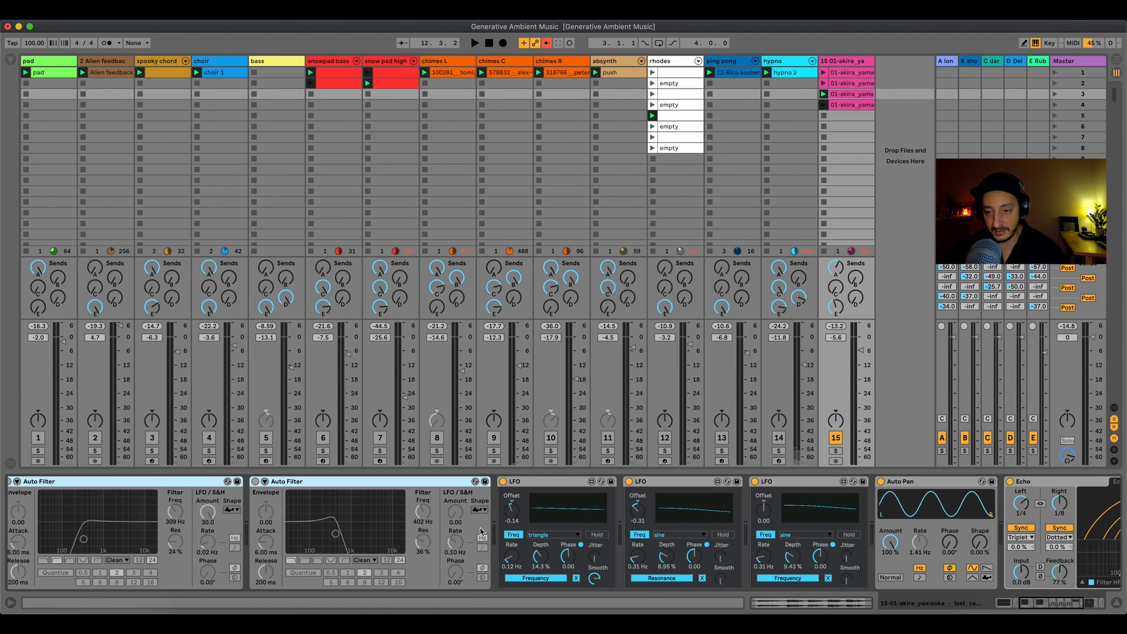
click(928, 482)
key(0)
click(1038, 482)
click(841, 433)
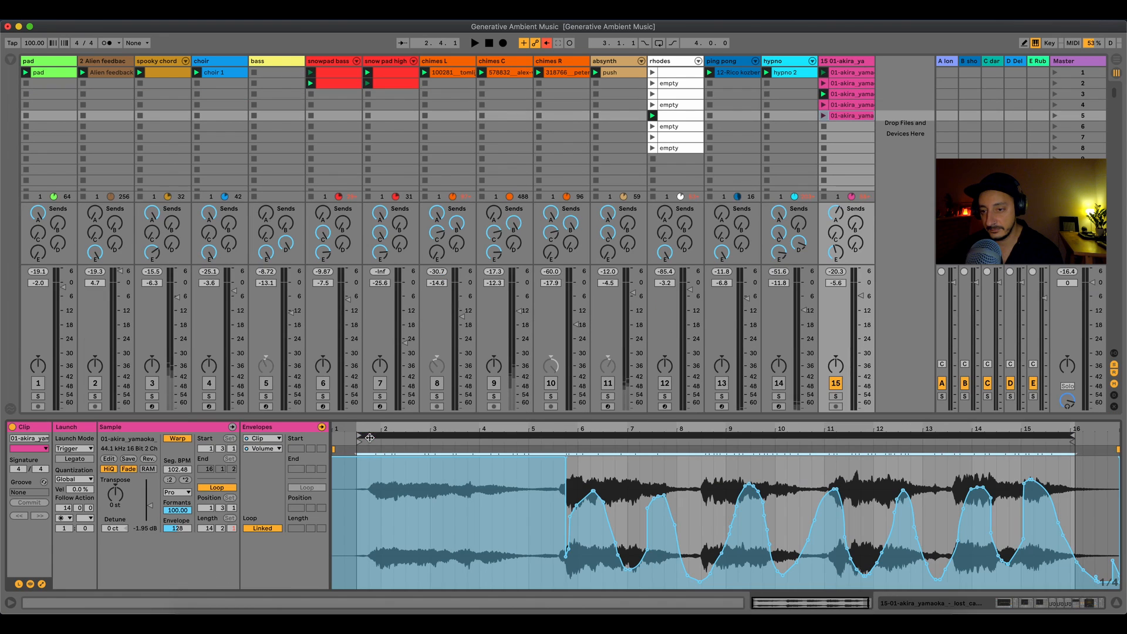
Step: Try drawing the volume envelope of track 15's fifth clip at full level up to about bar 8, and delete that clip
key(space)
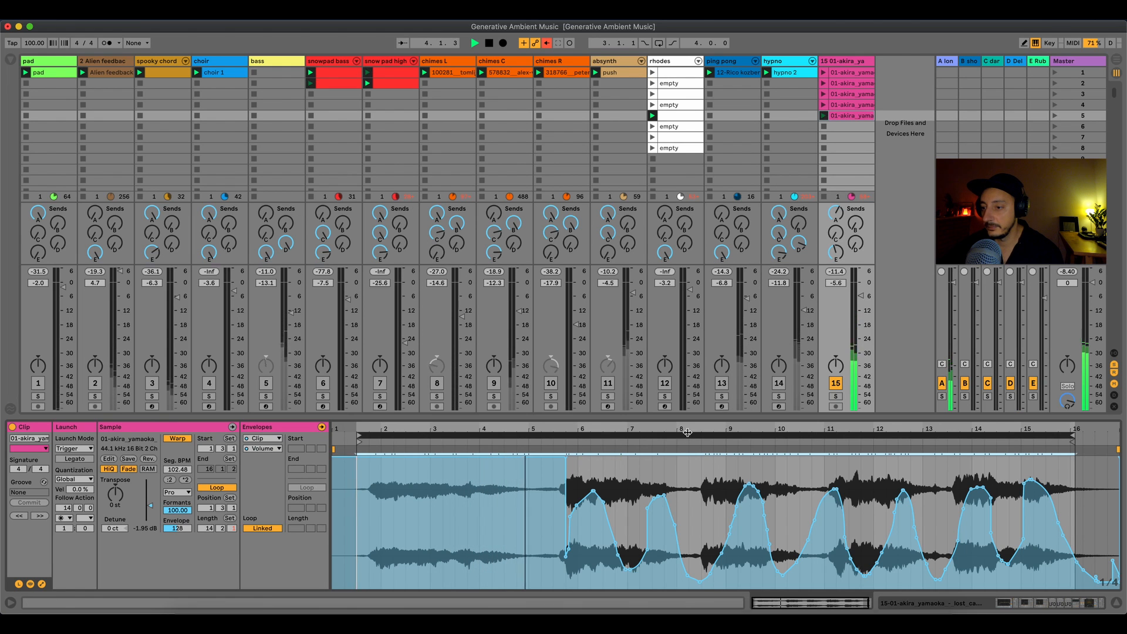
key(b)
mouse_move(659, 459)
mouse_down()
mouse_move(557, 450)
mouse_move(673, 456)
mouse_up()
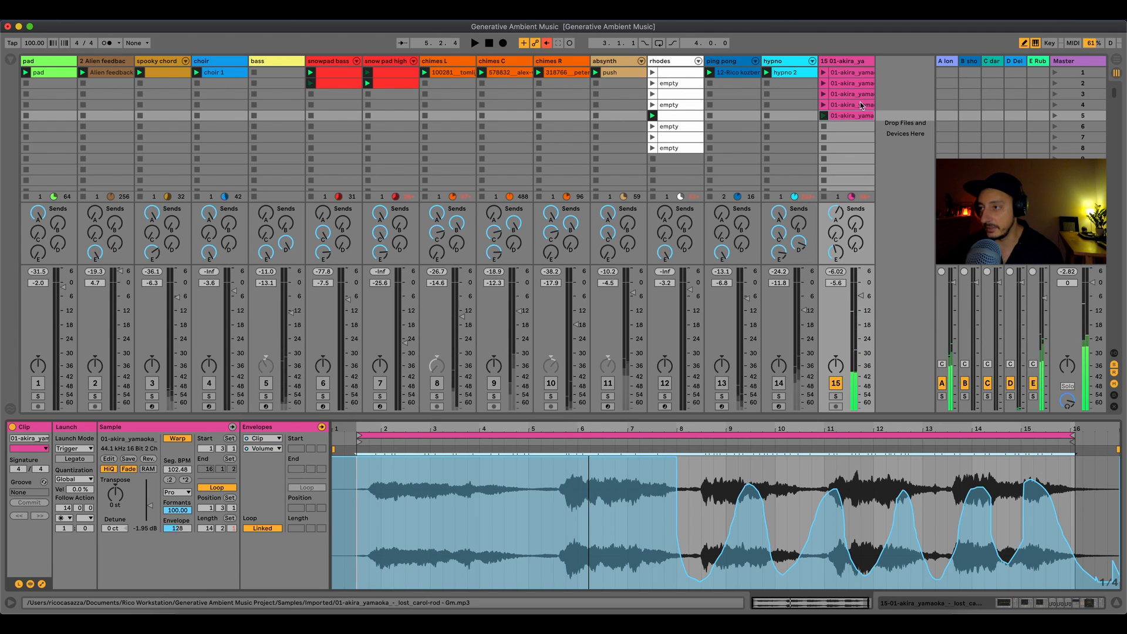
right_click(852, 117)
click(861, 118)
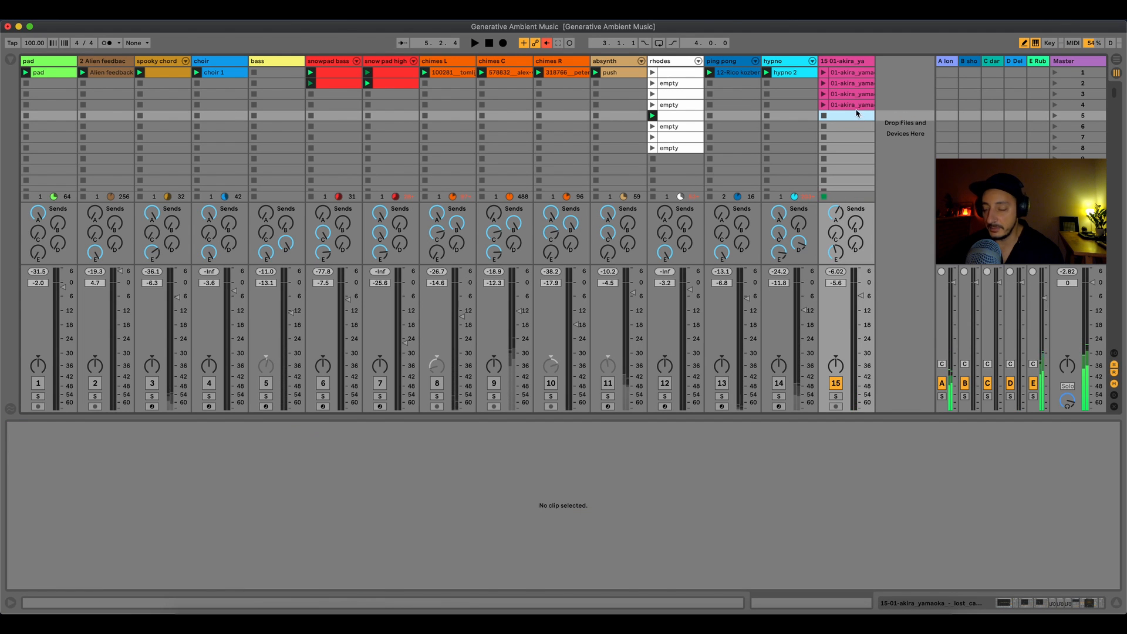
Step: Compare the volume envelopes of track 15's four clips and launch the first clip to hear the fades
click(851, 103)
click(836, 83)
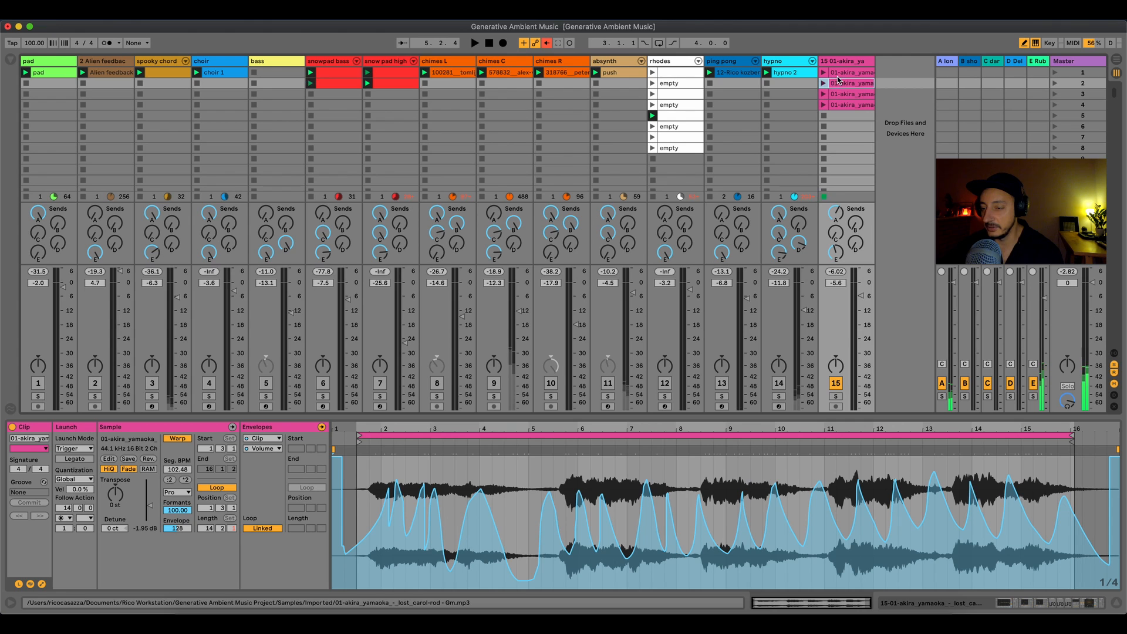
click(837, 74)
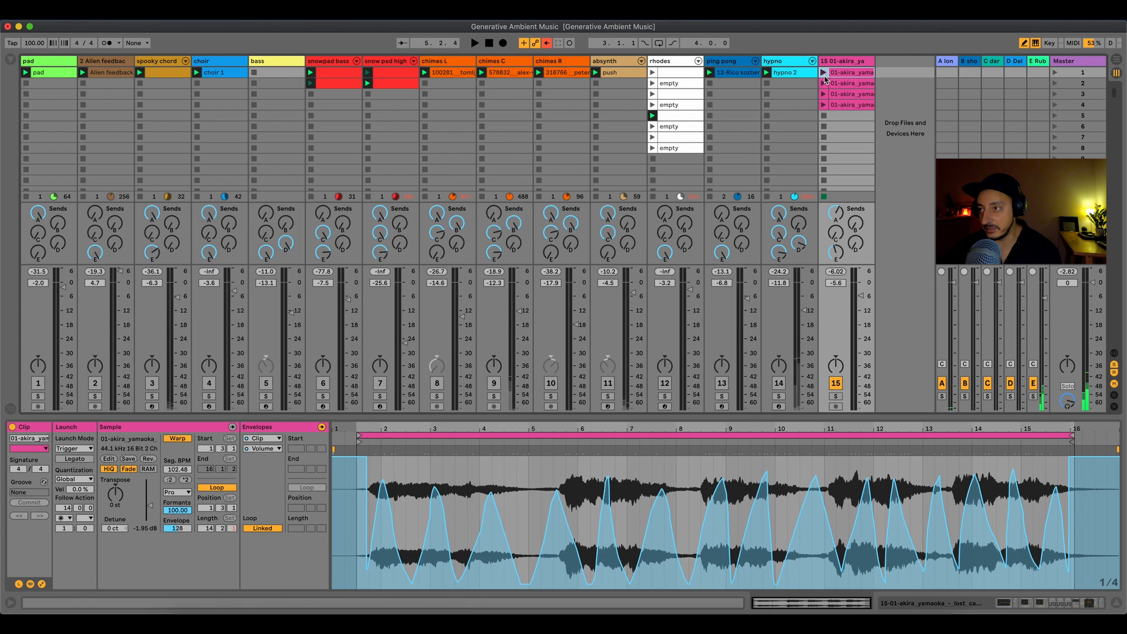
click(824, 73)
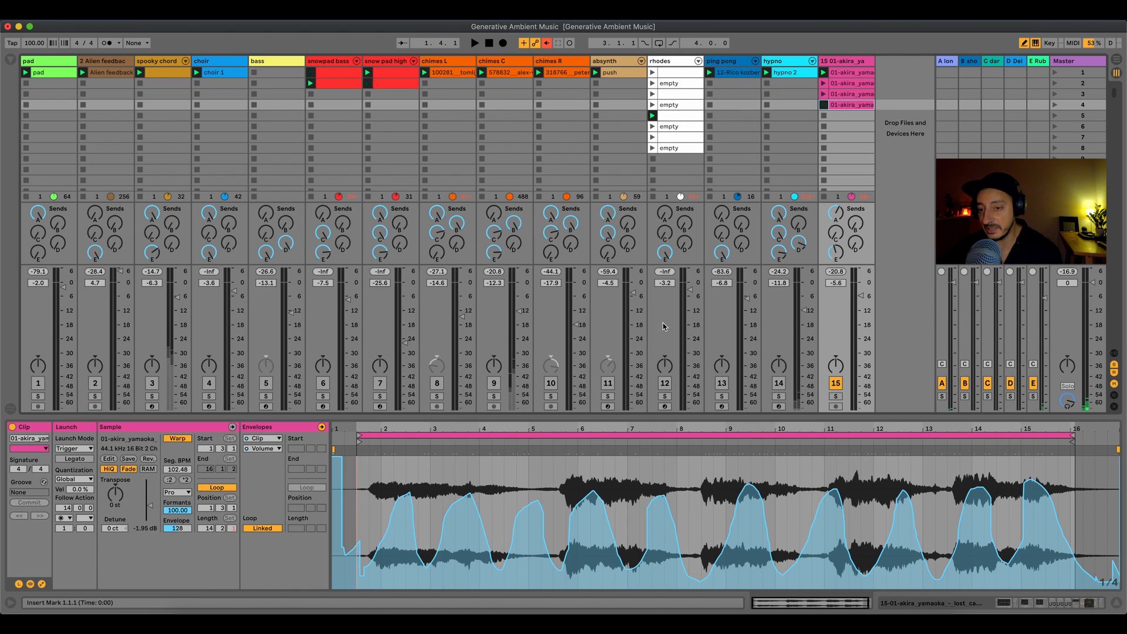
click(855, 95)
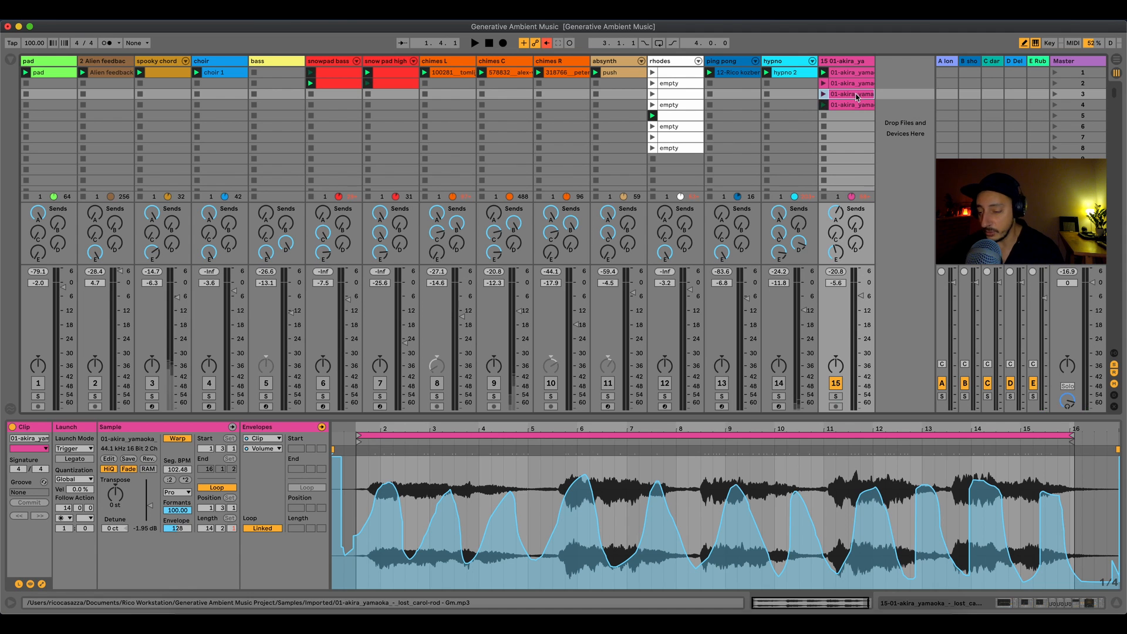
click(850, 83)
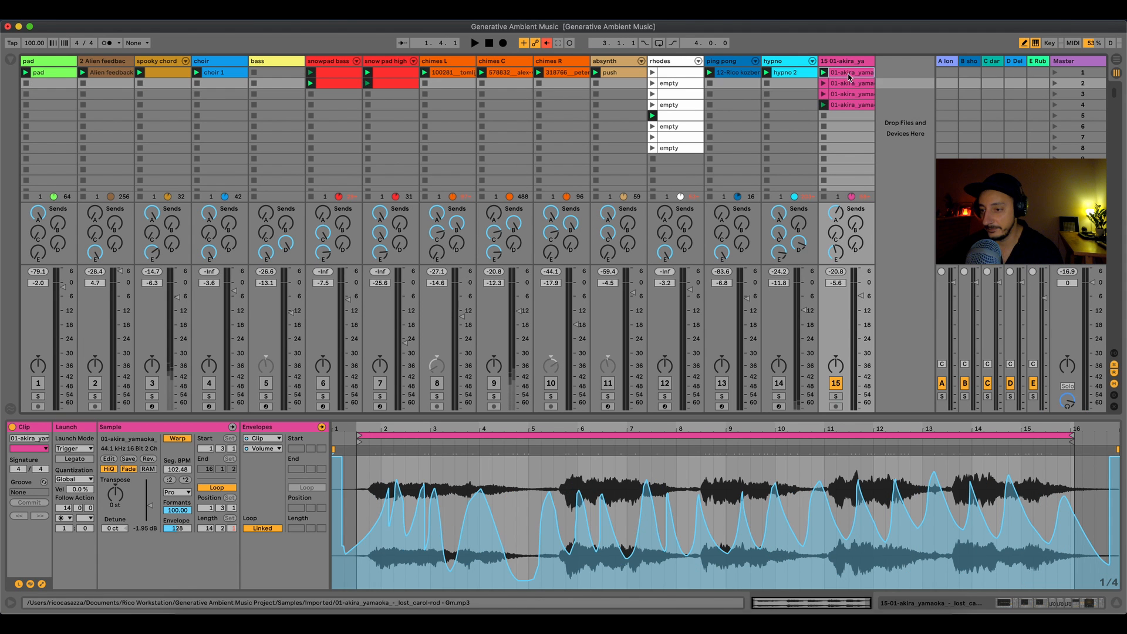
Step: Show track 15's device chain and switch both Auto Filters back on
click(845, 61)
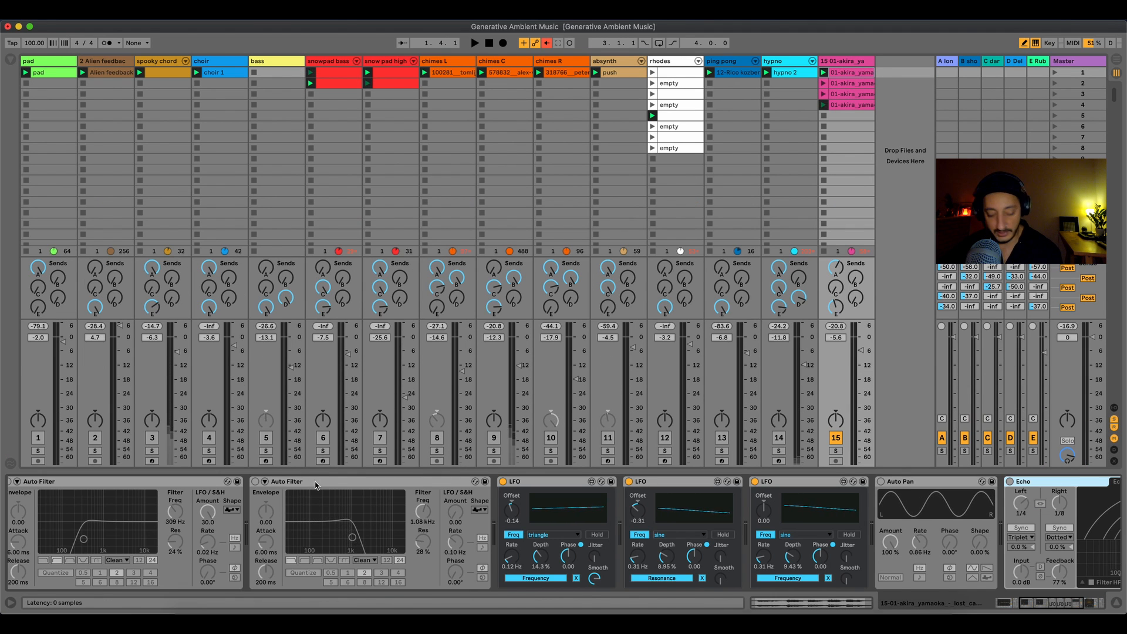
click(315, 485)
shift+click(172, 485)
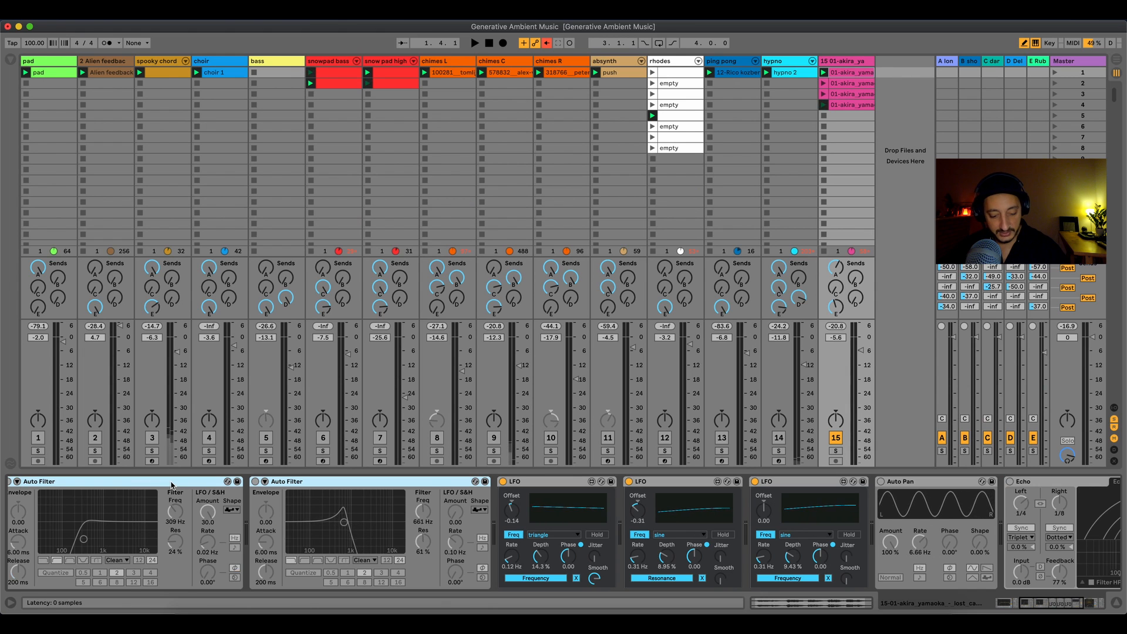
key(0)
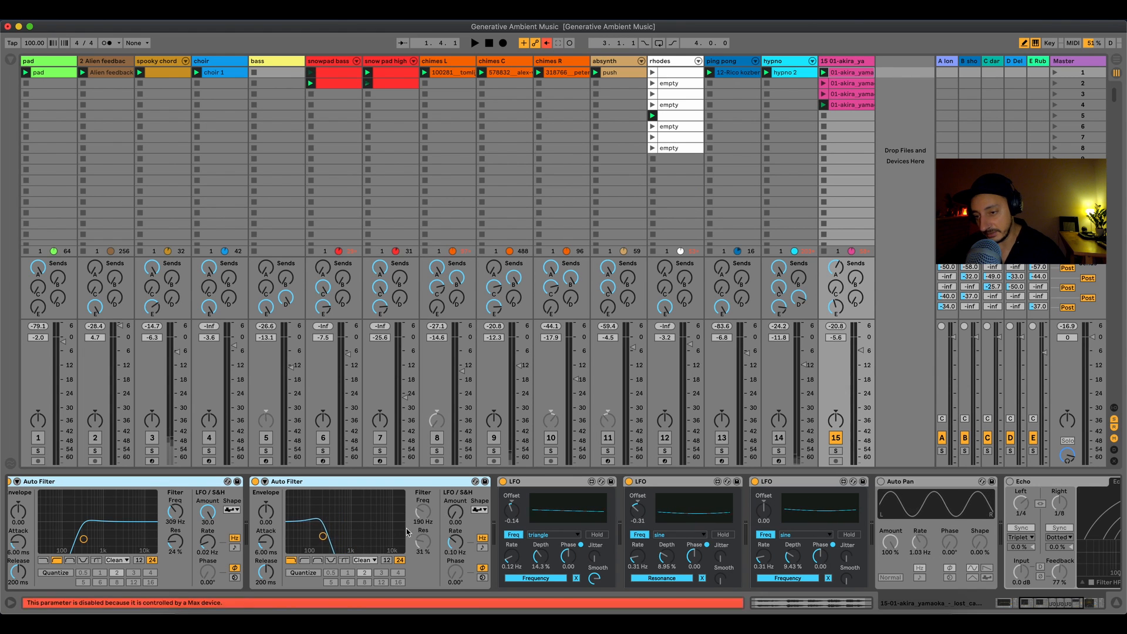
Step: Switch track 15's Auto Pan and Echo back on, and audition the clips through the full effect chain
click(881, 481)
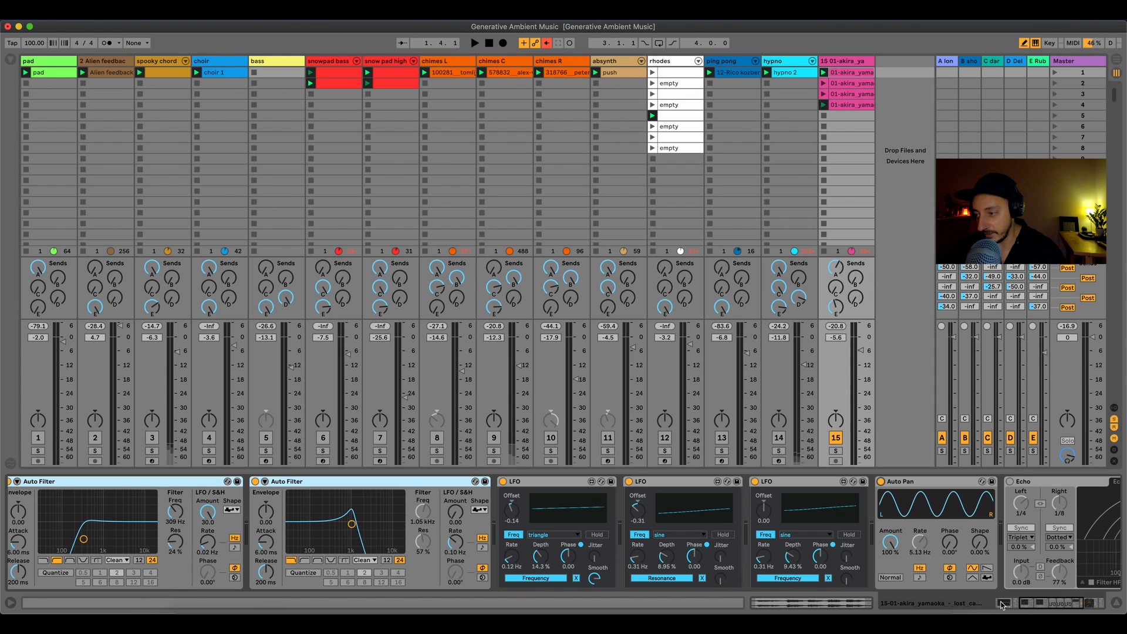
click(1001, 604)
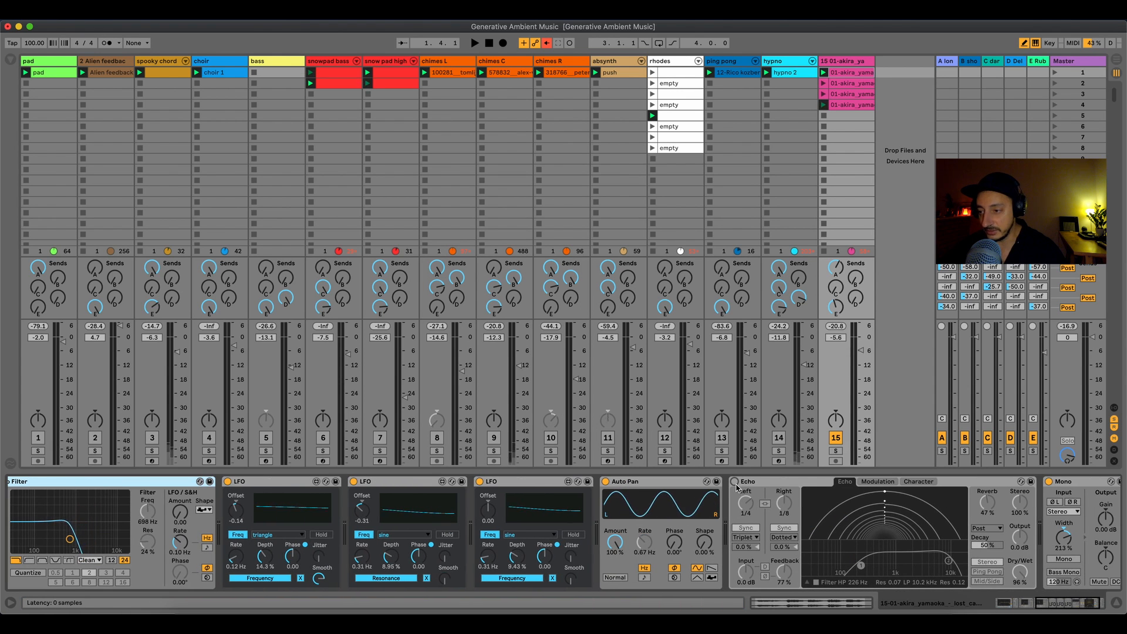
click(734, 482)
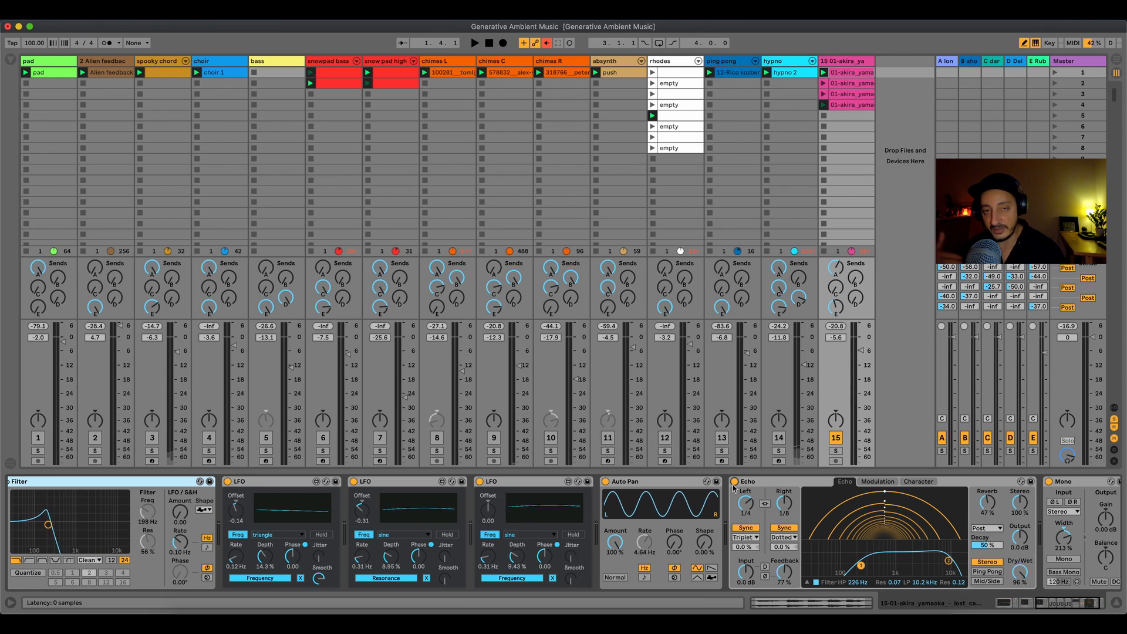
click(1077, 602)
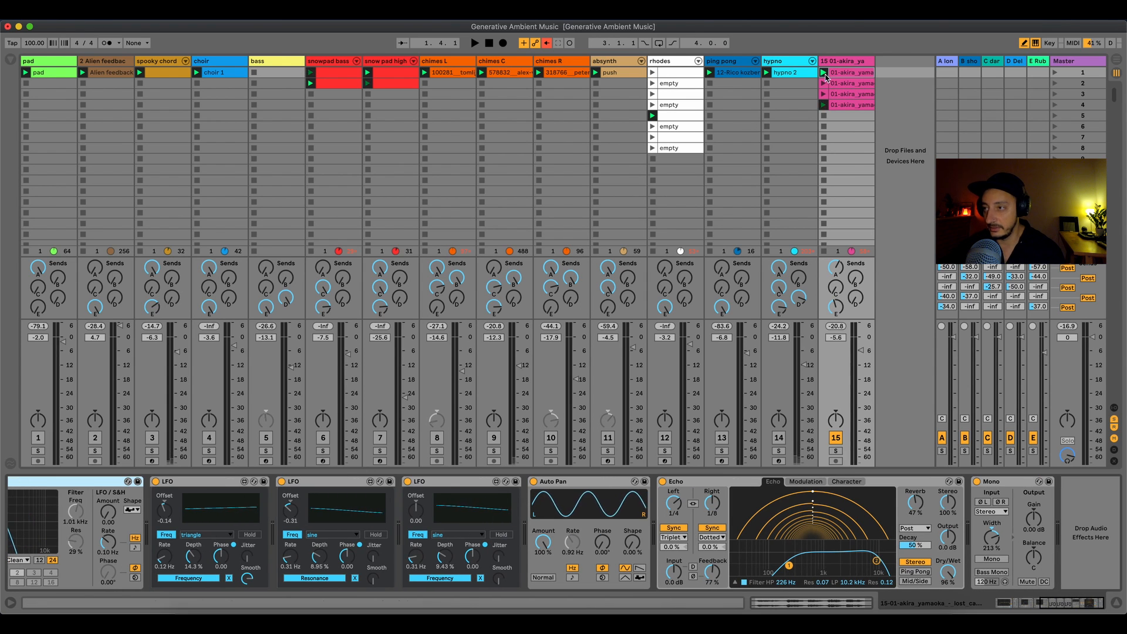
key(space)
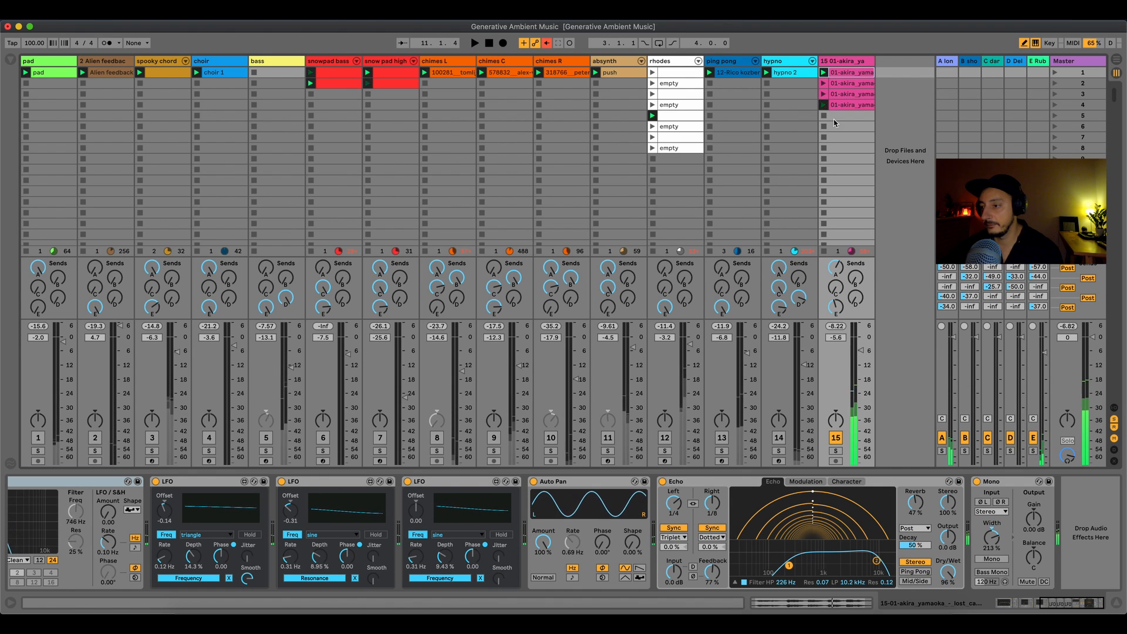
Step: Turn off track 15's solo and select all tracks from Alien feedback through track 15
click(836, 438)
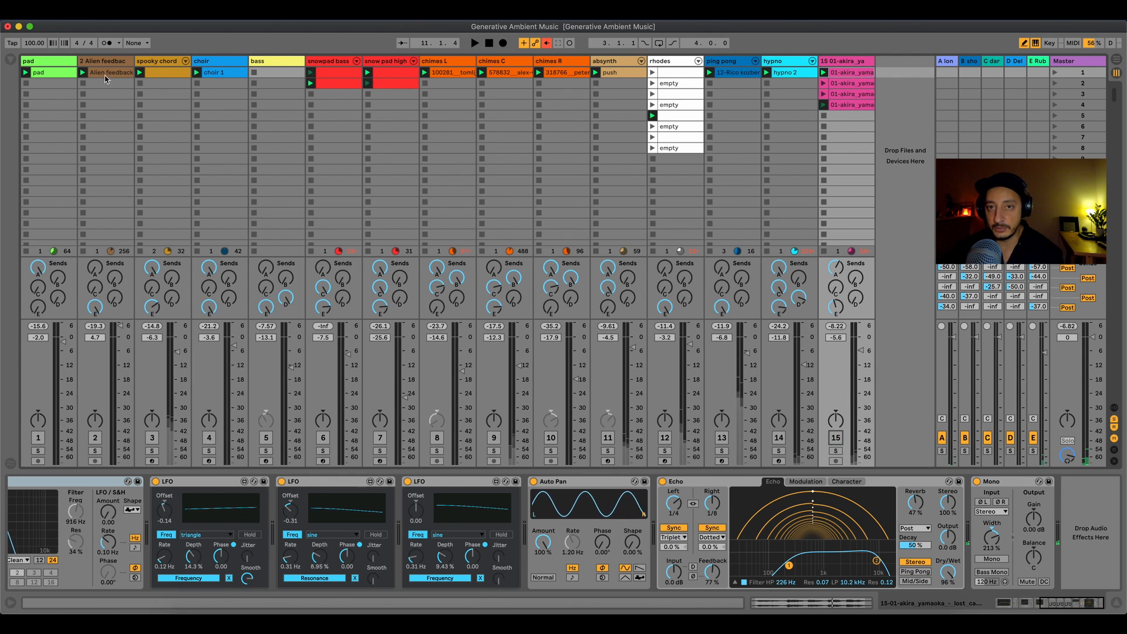
click(111, 59)
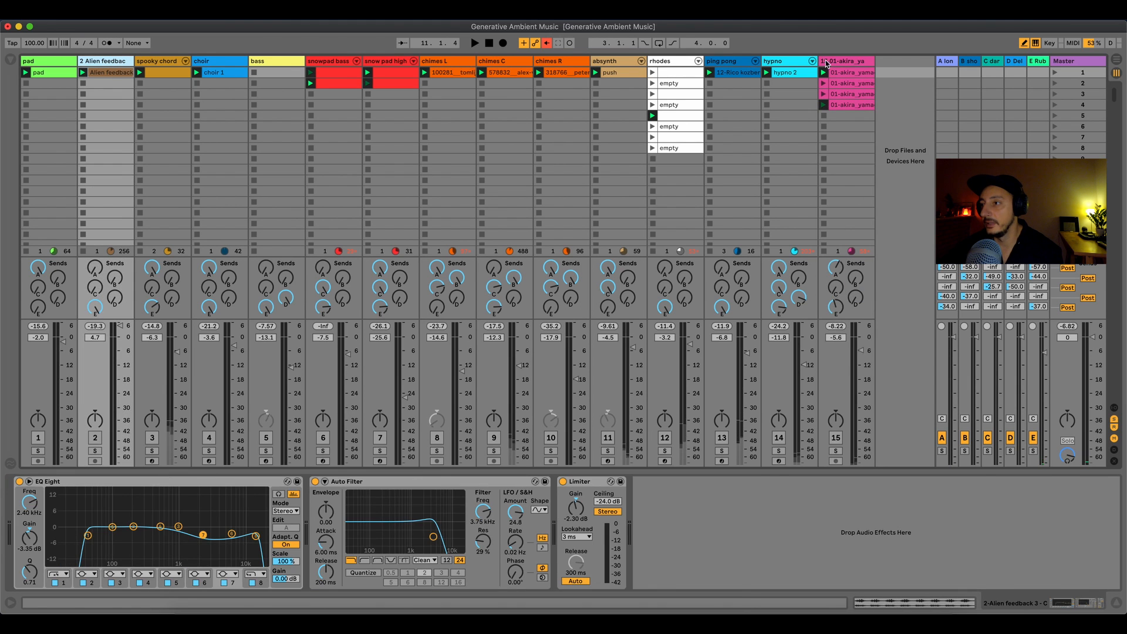
click(826, 63)
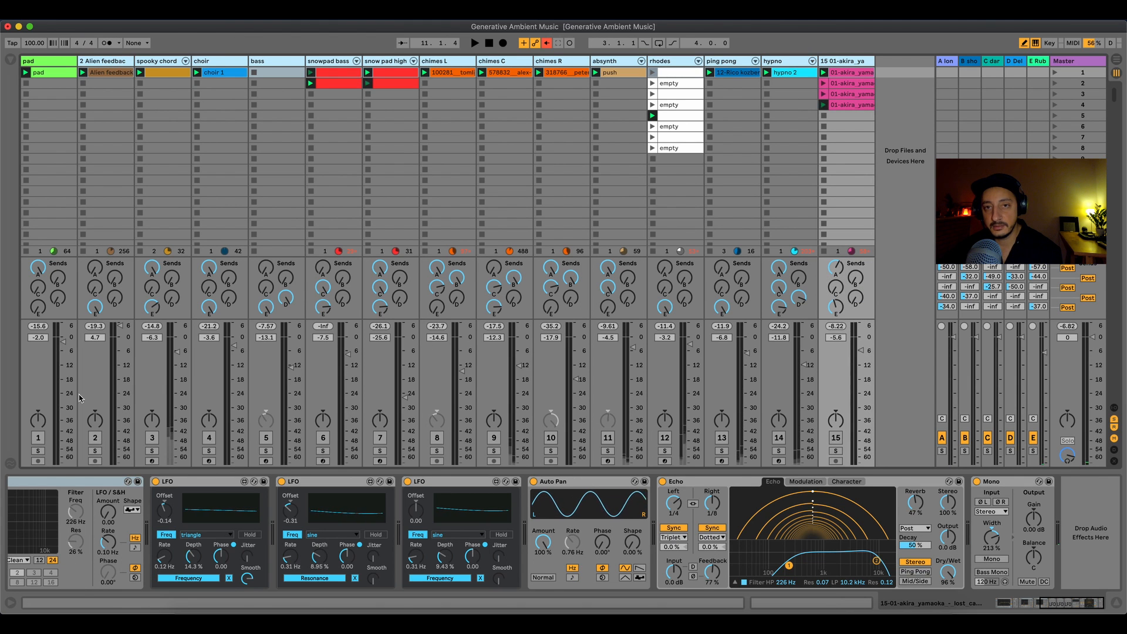
Step: Start playback with the pad track active and bring in Alien feedback, spooky chord, choir and bass one after another
click(47, 311)
click(39, 439)
key(space)
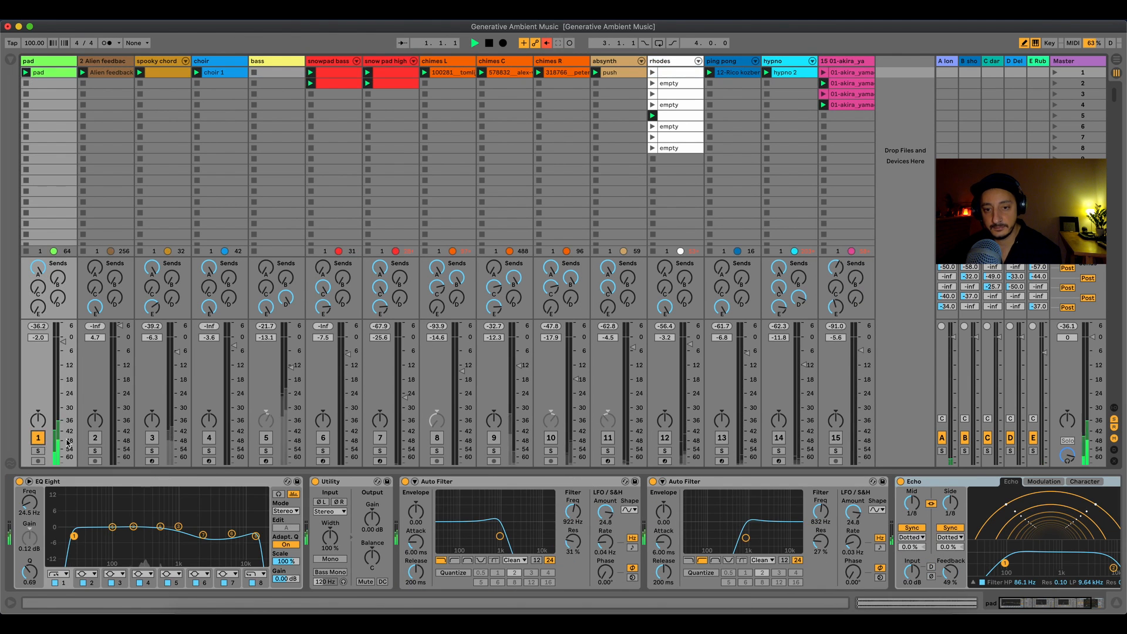
click(94, 438)
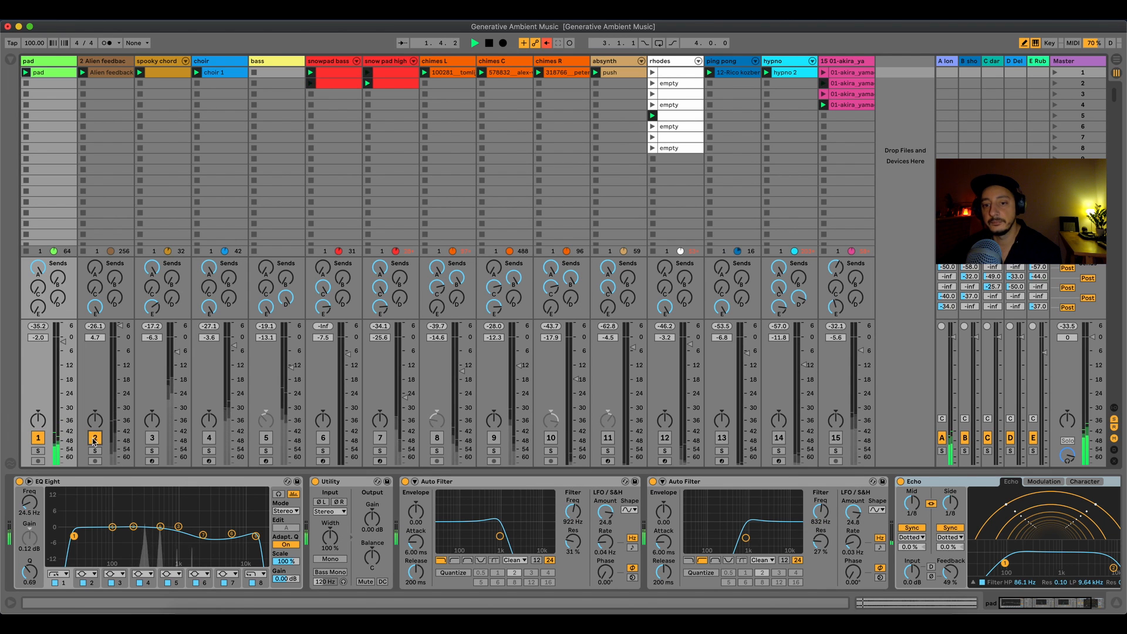
click(152, 439)
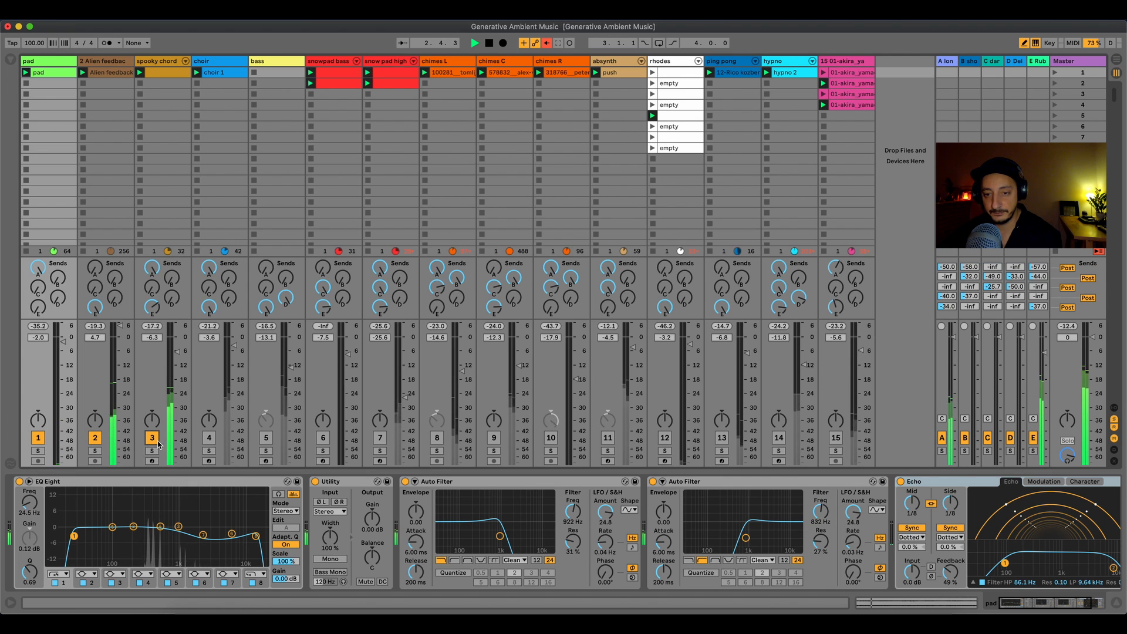
click(210, 438)
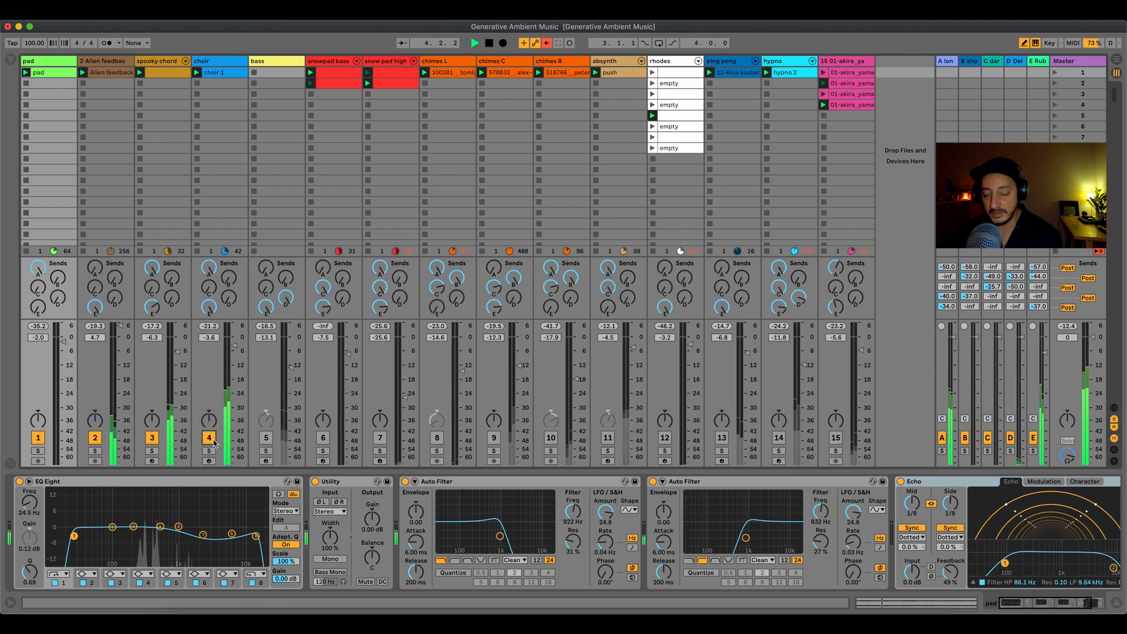
click(266, 438)
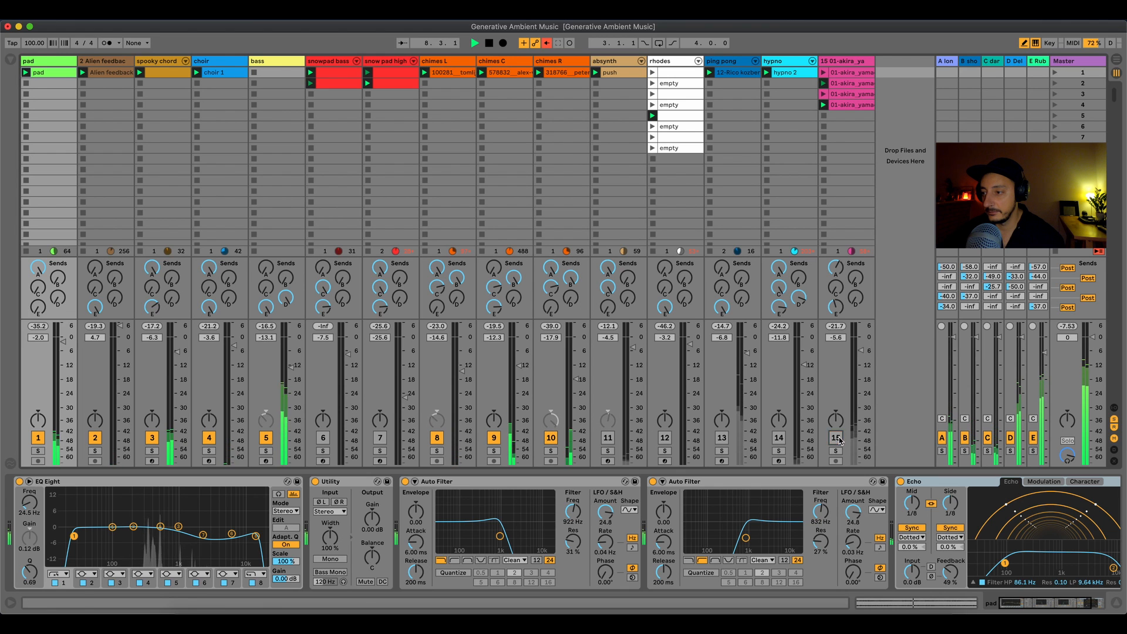
Step: Activate the remaining tracks, including ping pong, absynth, rhodes, snow pad high and snowpad bass, to build up the full mix
click(721, 438)
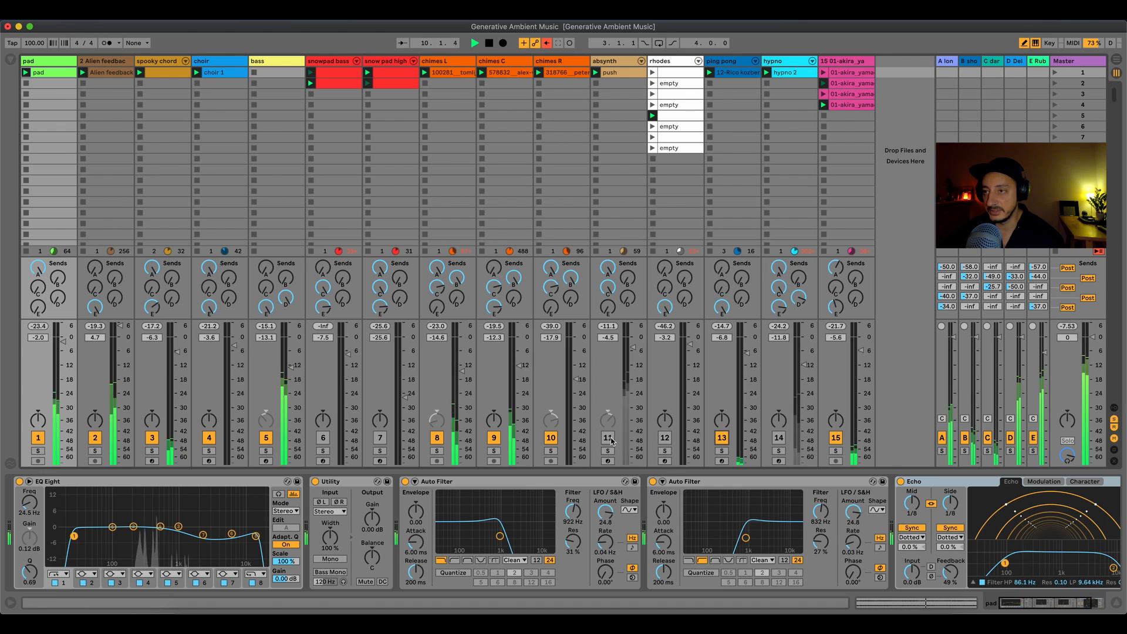
click(608, 437)
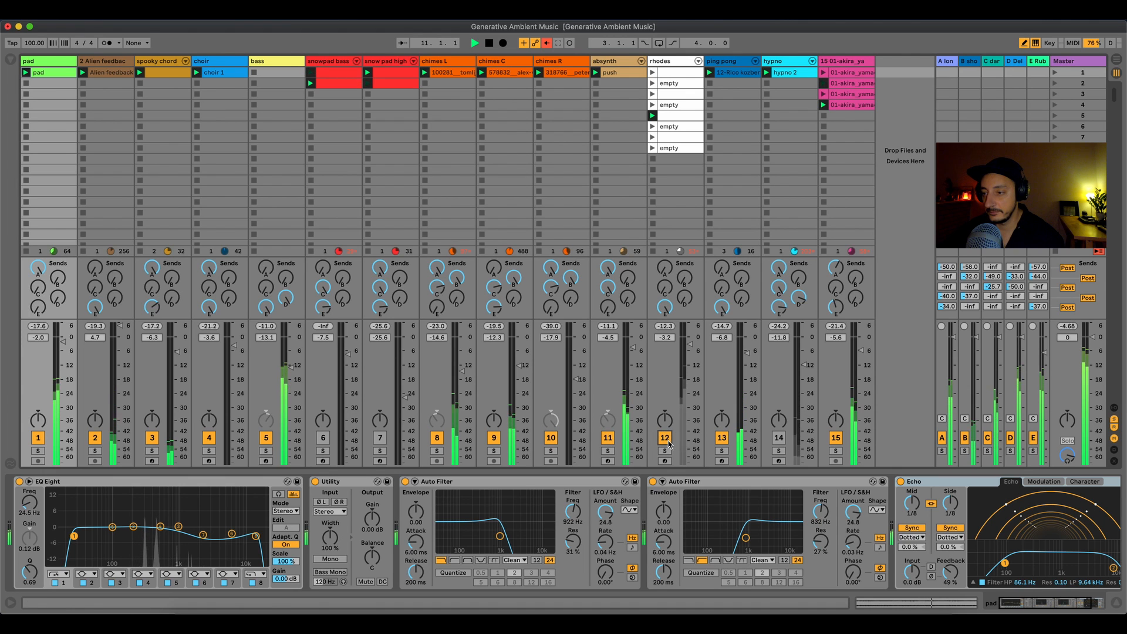
click(380, 438)
click(324, 438)
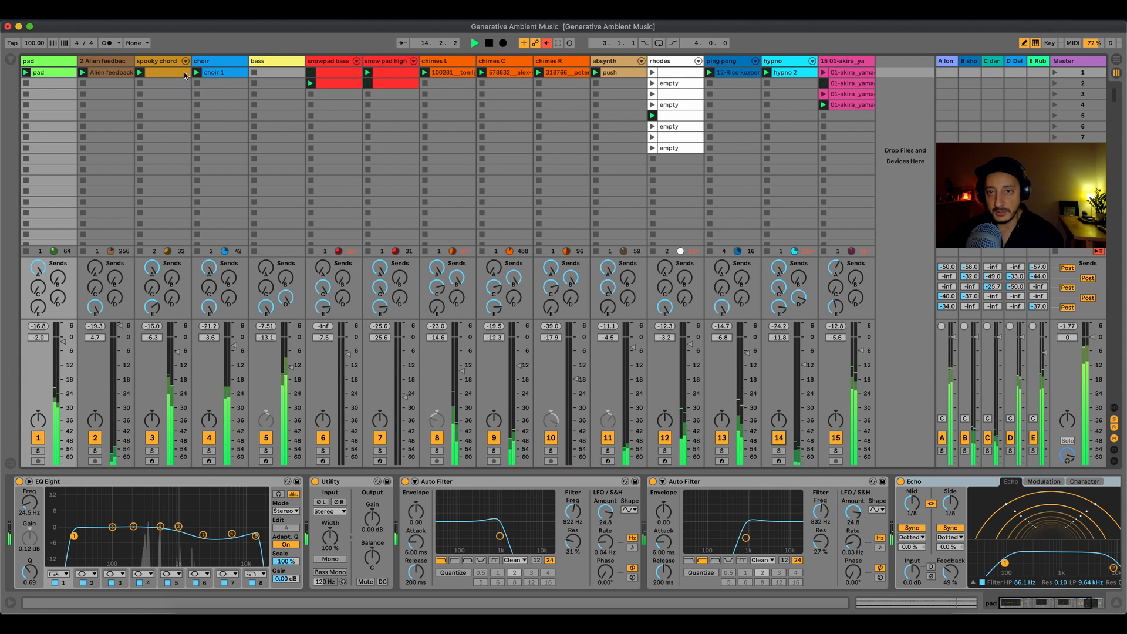
Step: Show the choir clip's loop, and shorten the snowpad bass clip's loop by one sixteenth note
double_click(213, 71)
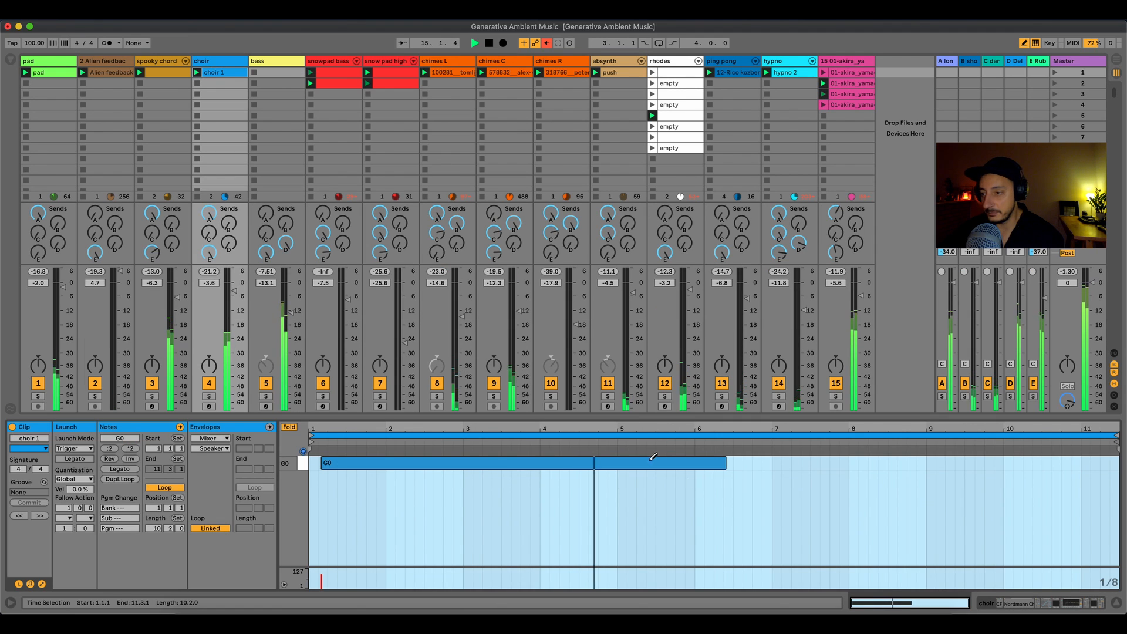
click(348, 86)
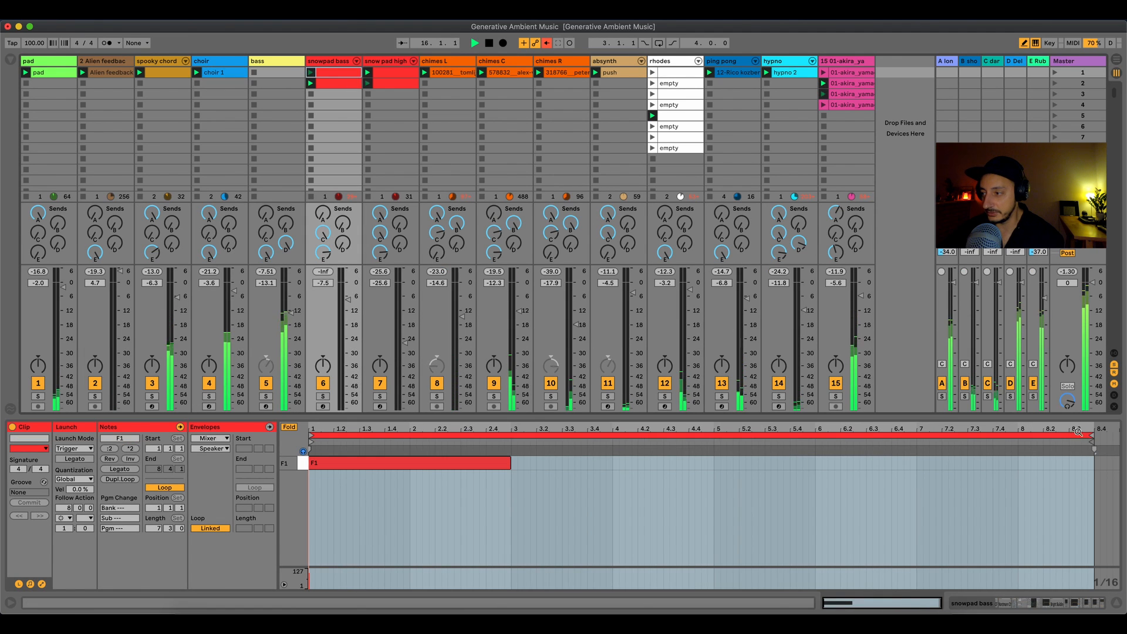
drag(1089, 434, 1085, 434)
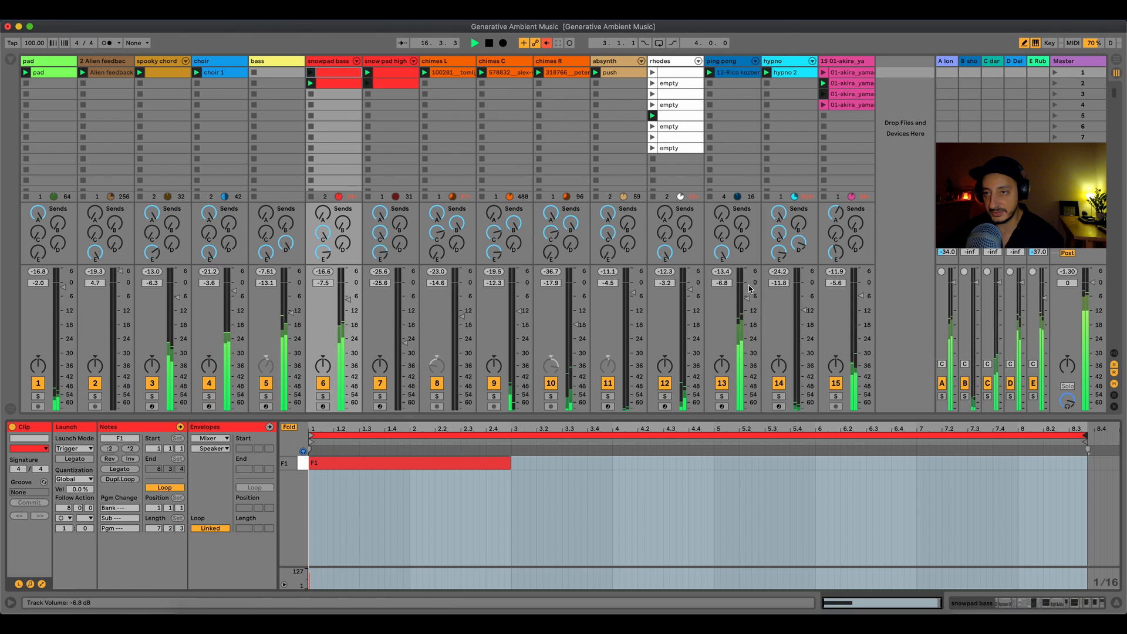
Step: Compare the loop lengths of the chimes L, chimes R and absynth clips
click(453, 76)
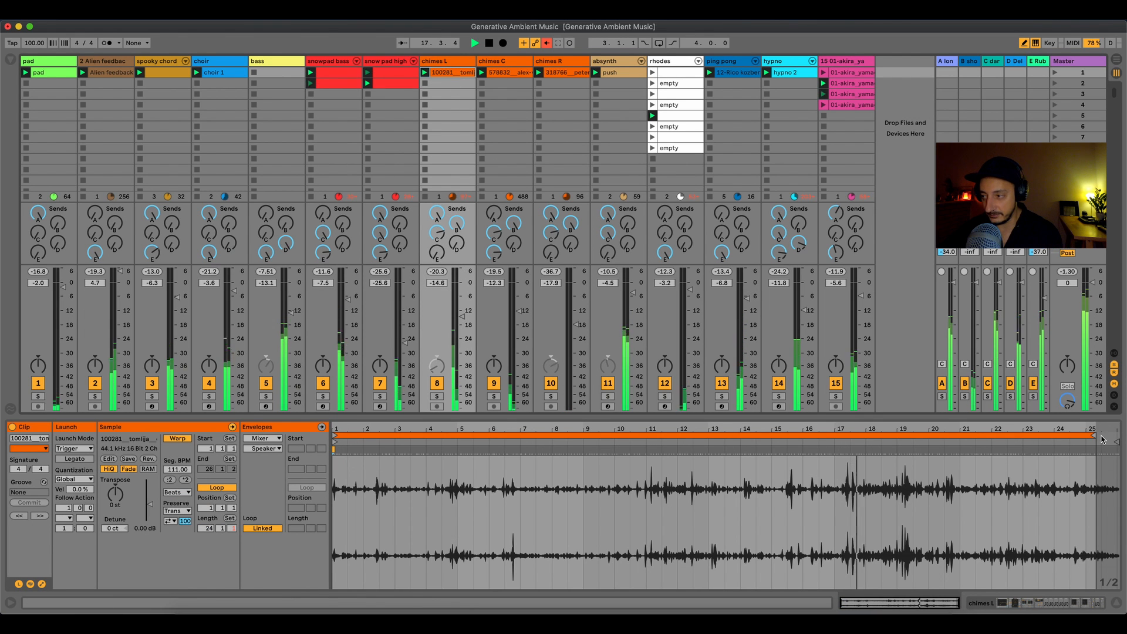
click(564, 73)
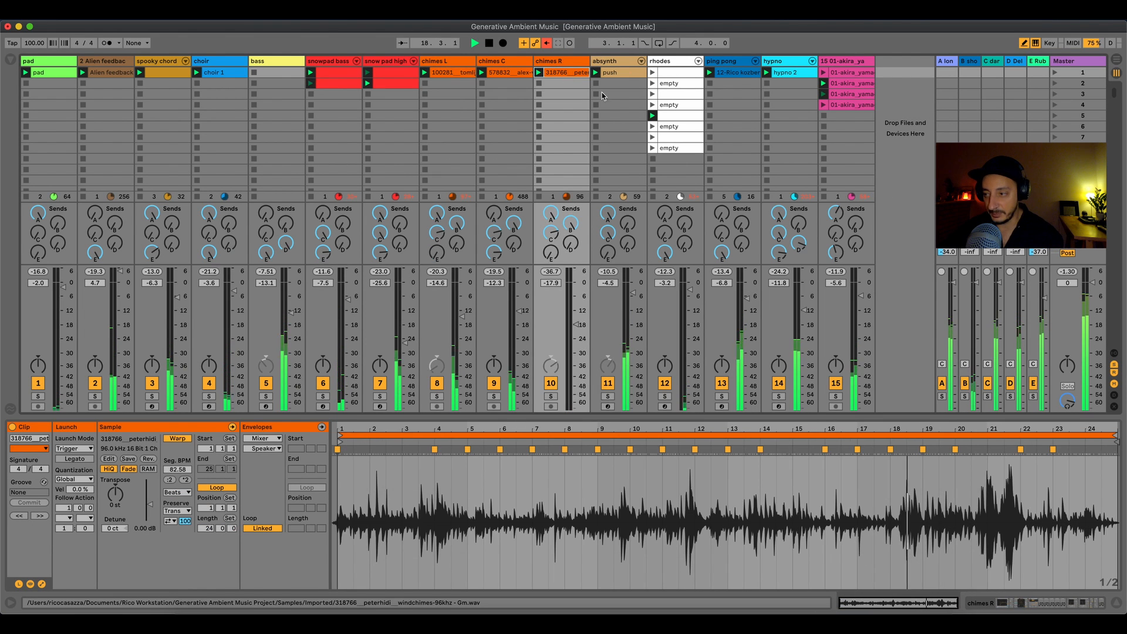
click(632, 75)
click(574, 74)
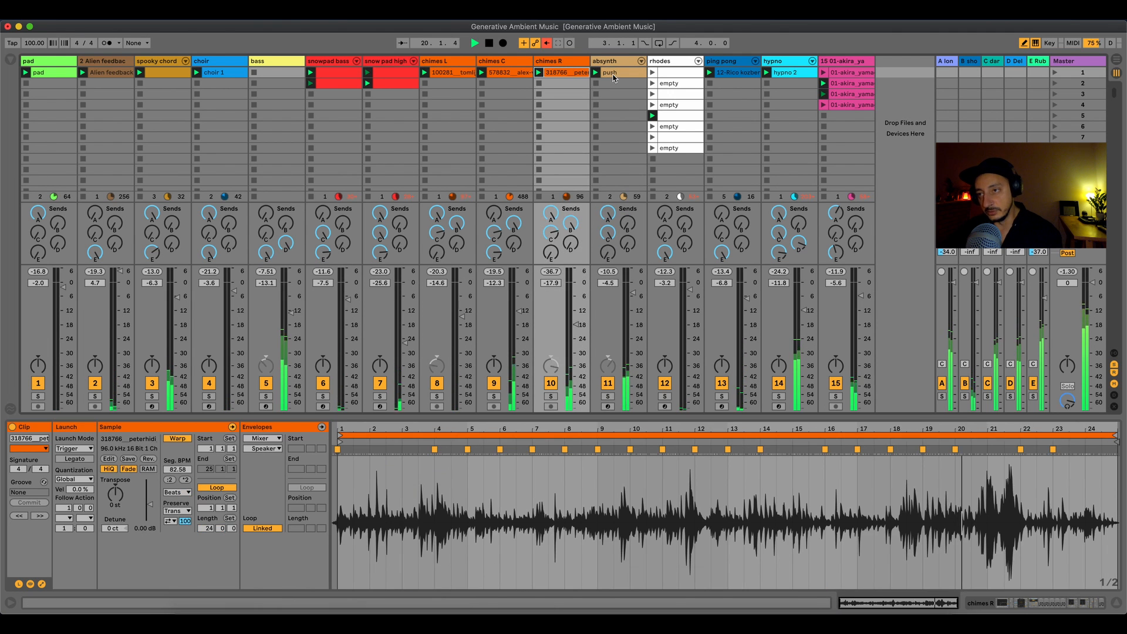
click(613, 77)
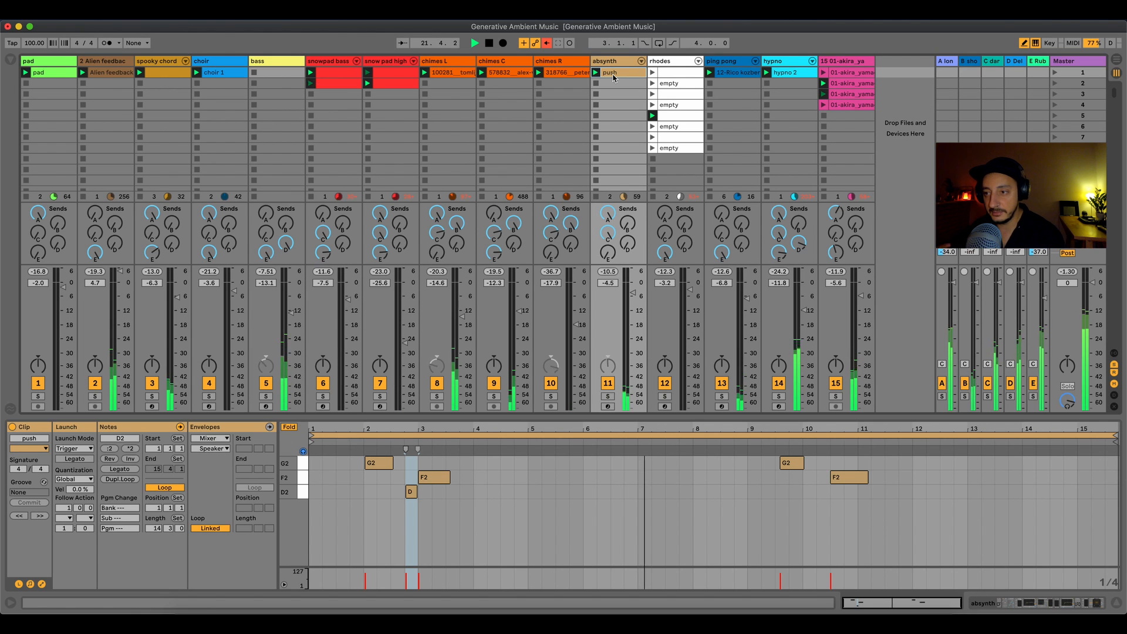
Step: Show the rhodes clip and device chain, and the absynth track's device chain with its probability device
click(684, 63)
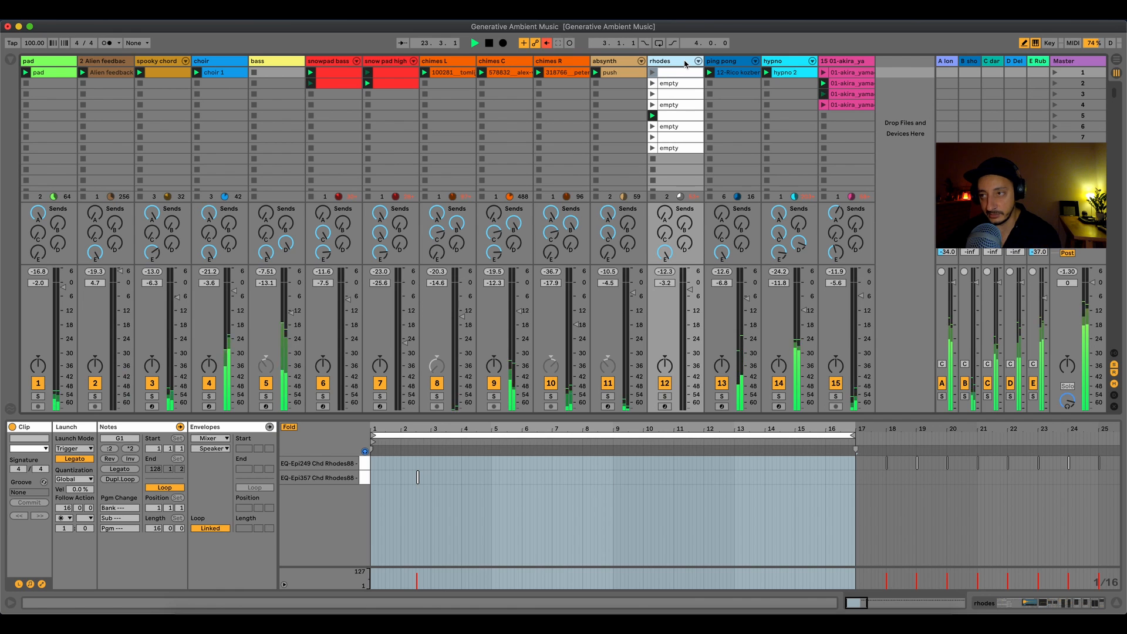
double_click(676, 62)
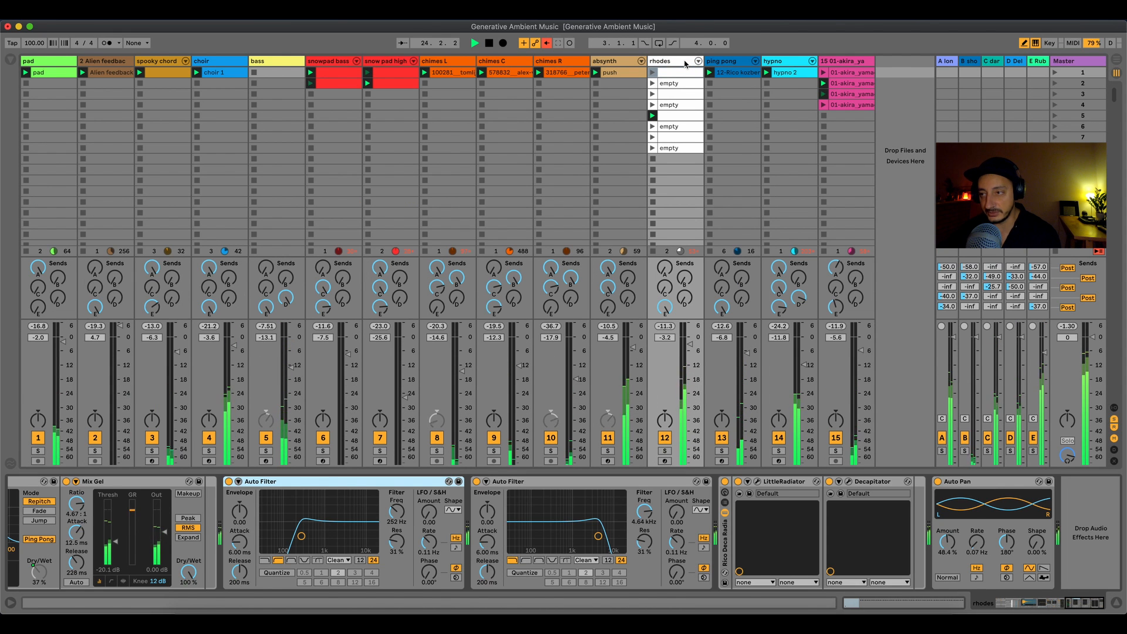
click(621, 63)
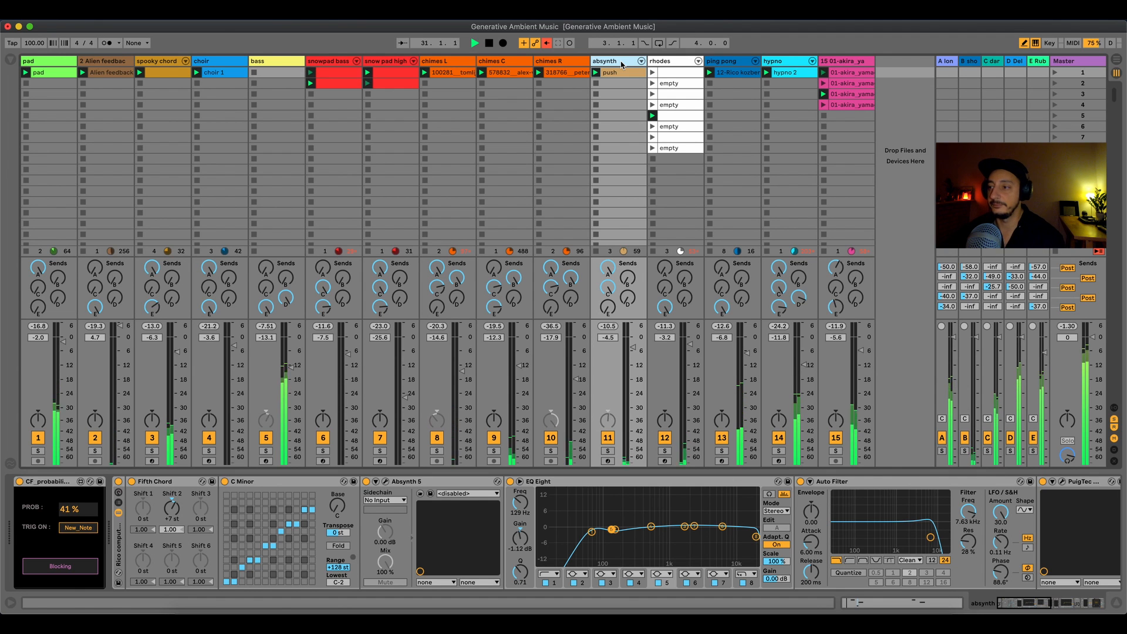
Step: Widen the return tracks to make their names readable and show the long reverb's settings
click(946, 62)
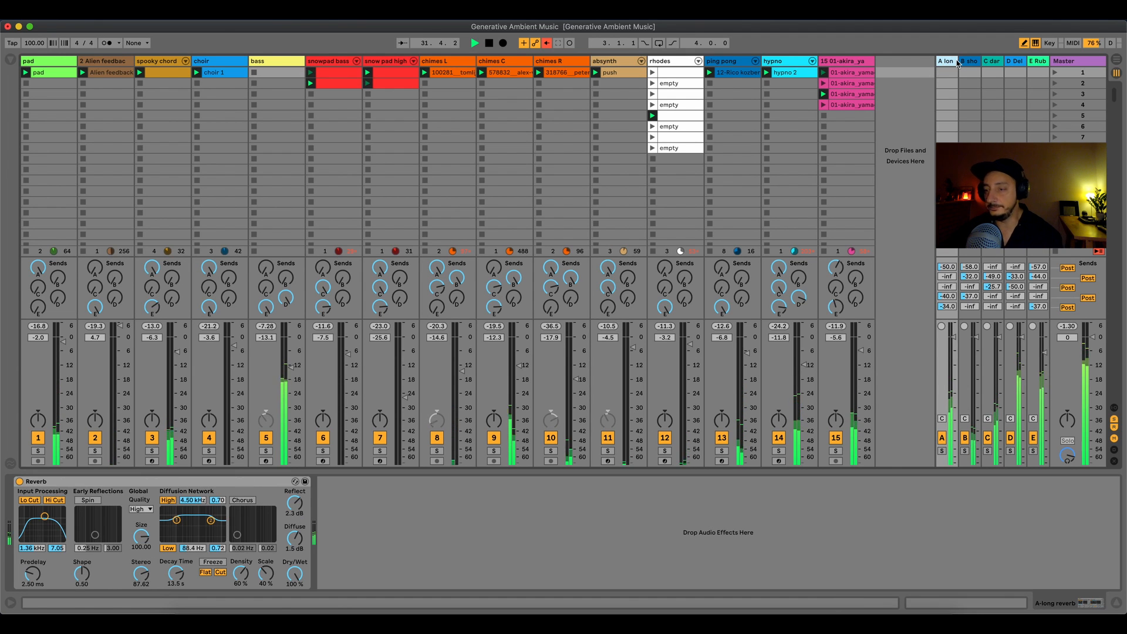
click(1036, 63)
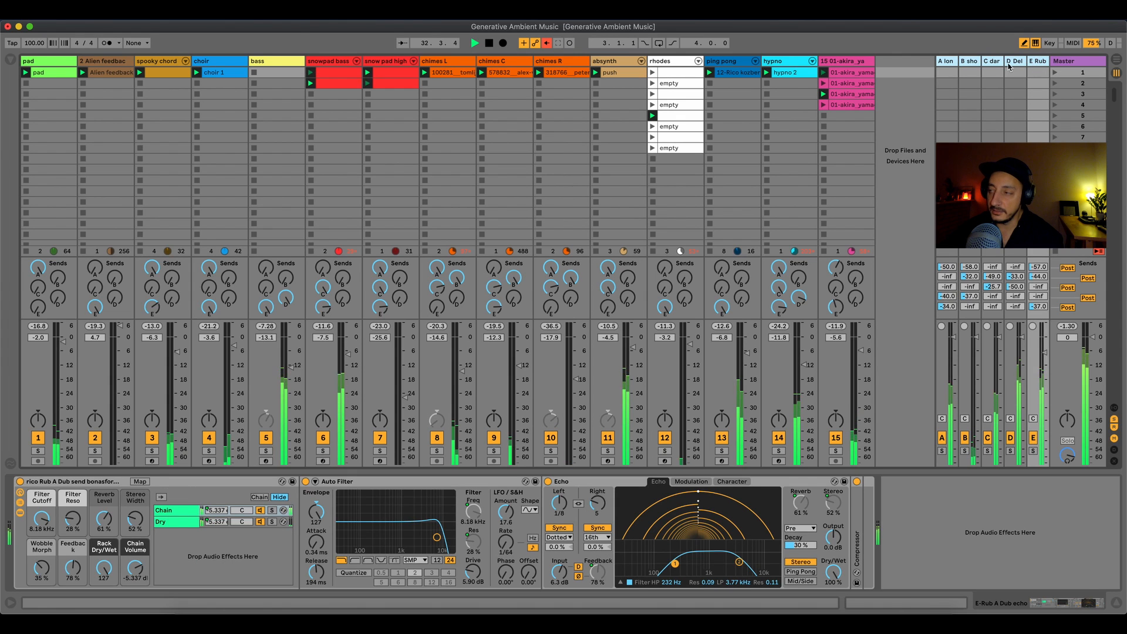
drag(991, 63, 950, 63)
click(800, 62)
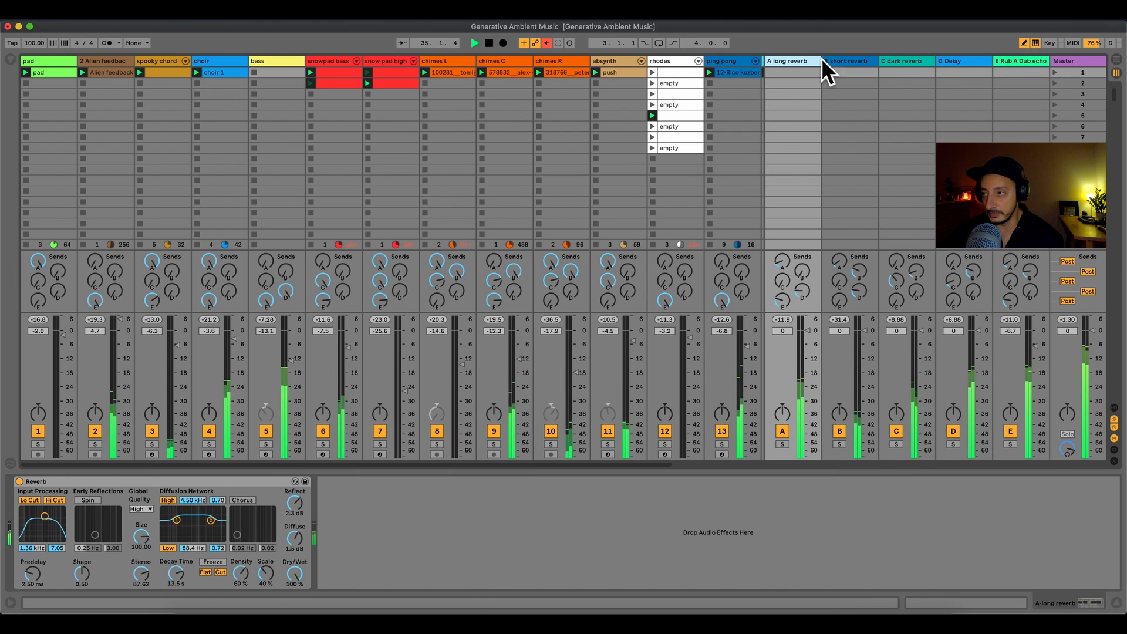
Step: Go through the devices on the short reverb, dark reverb, Delay and Rub A Dub echo return tracks
click(848, 64)
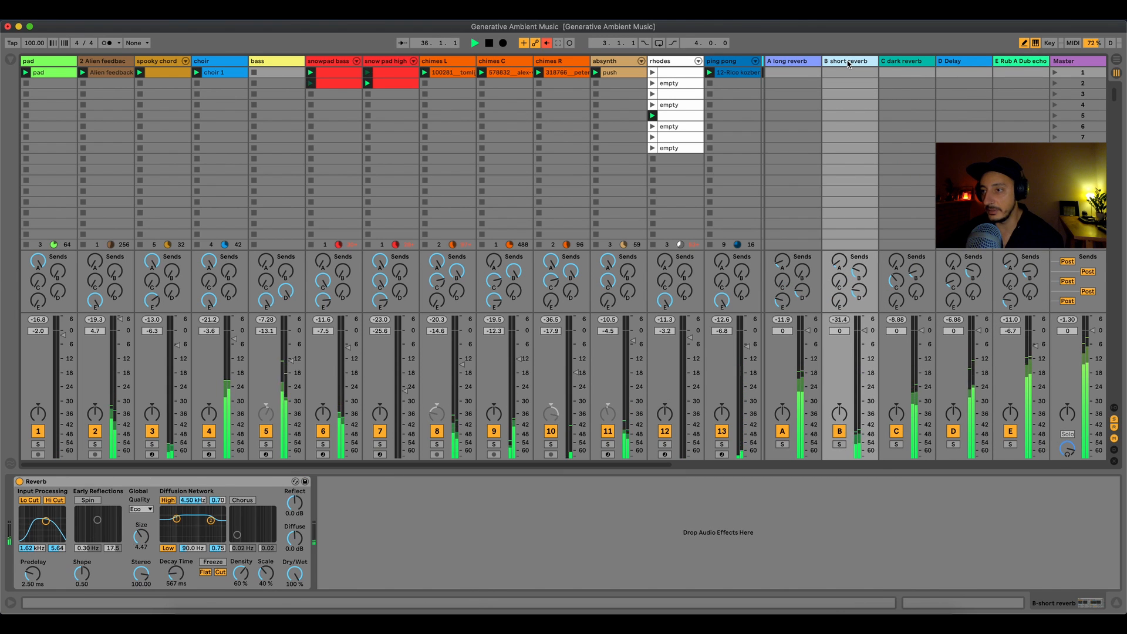
click(901, 61)
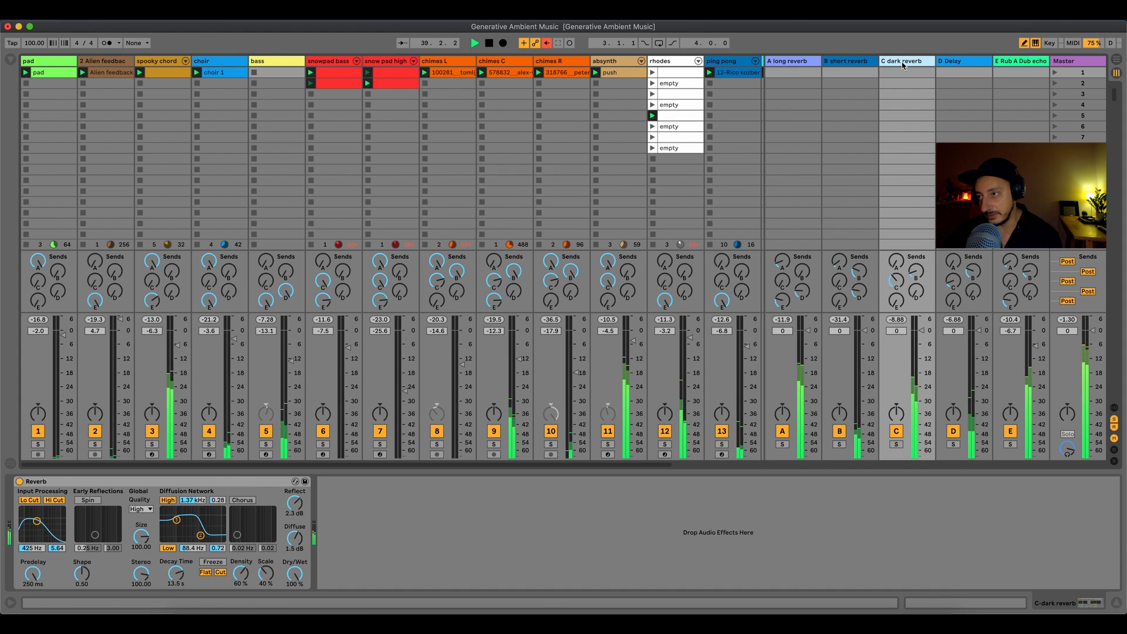
click(967, 61)
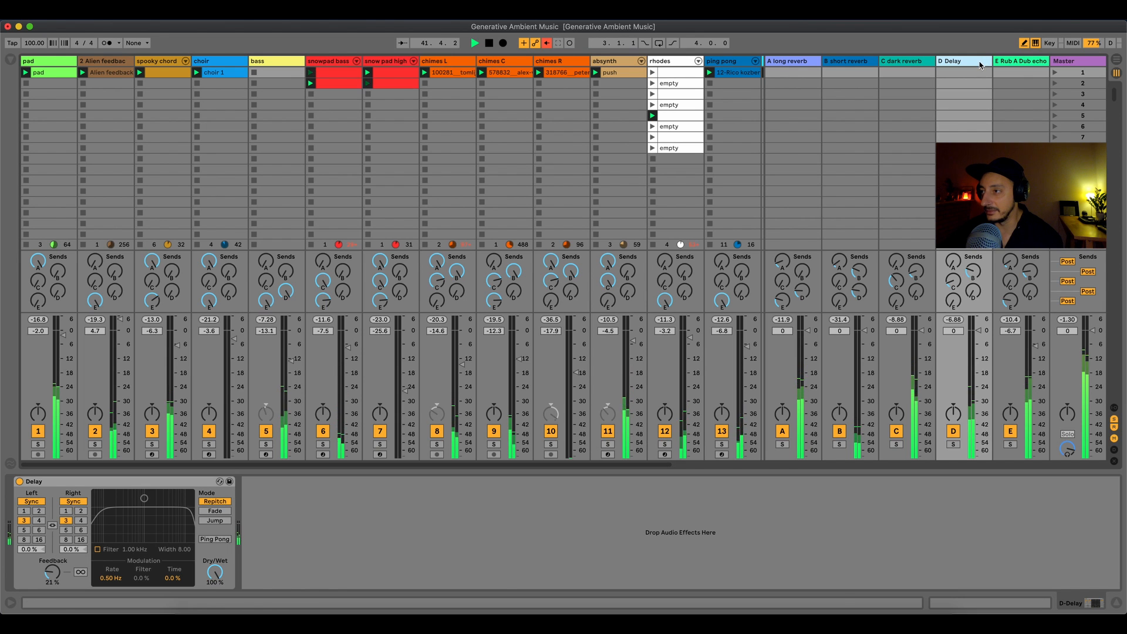
click(1026, 62)
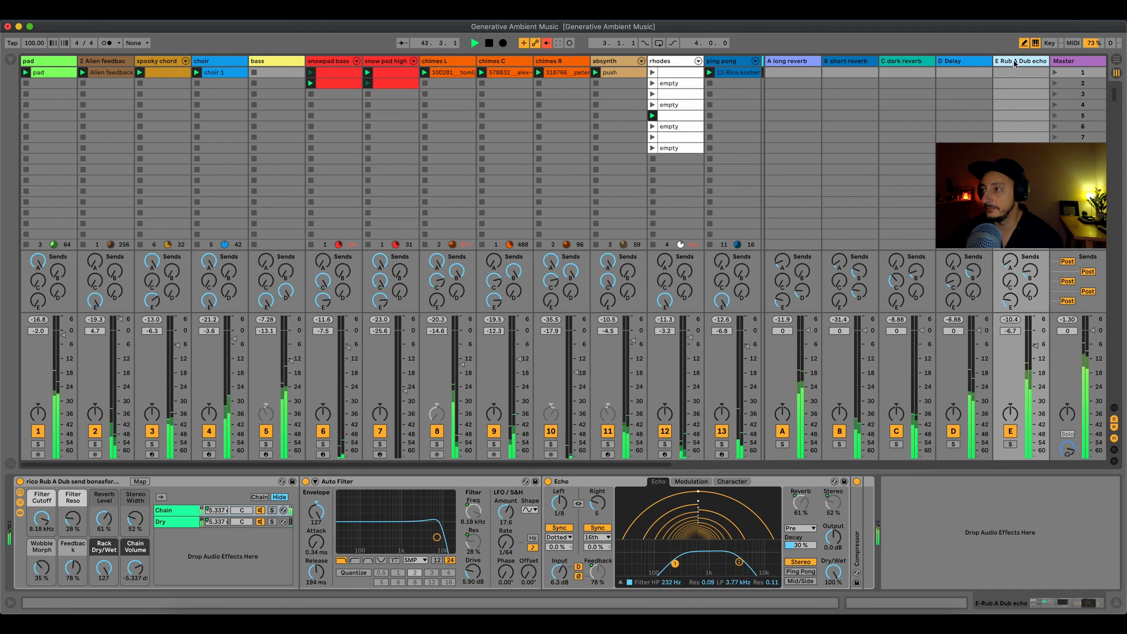
Step: Narrow the return tracks again and show the Master track's device chain, selecting the VU - S1 meter
click(780, 62)
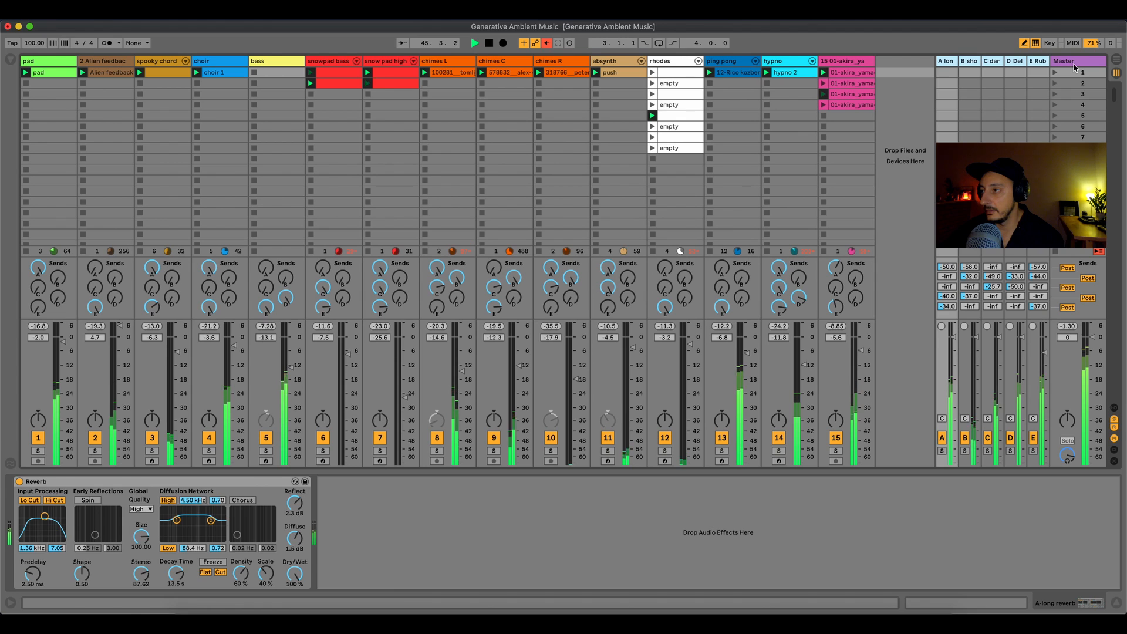
click(1074, 63)
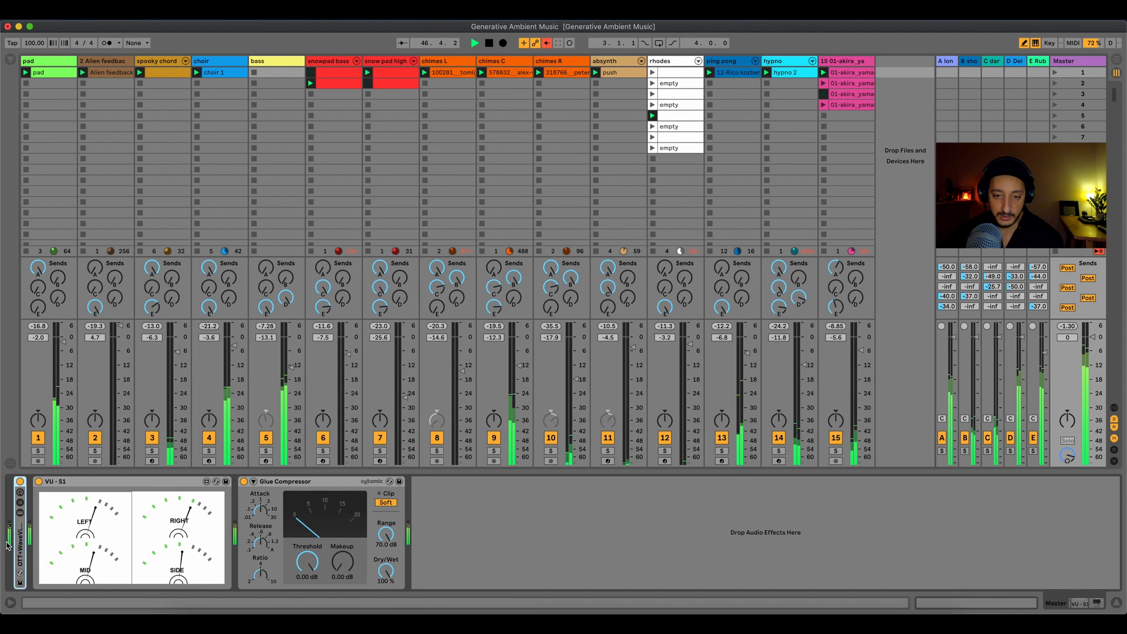
click(77, 485)
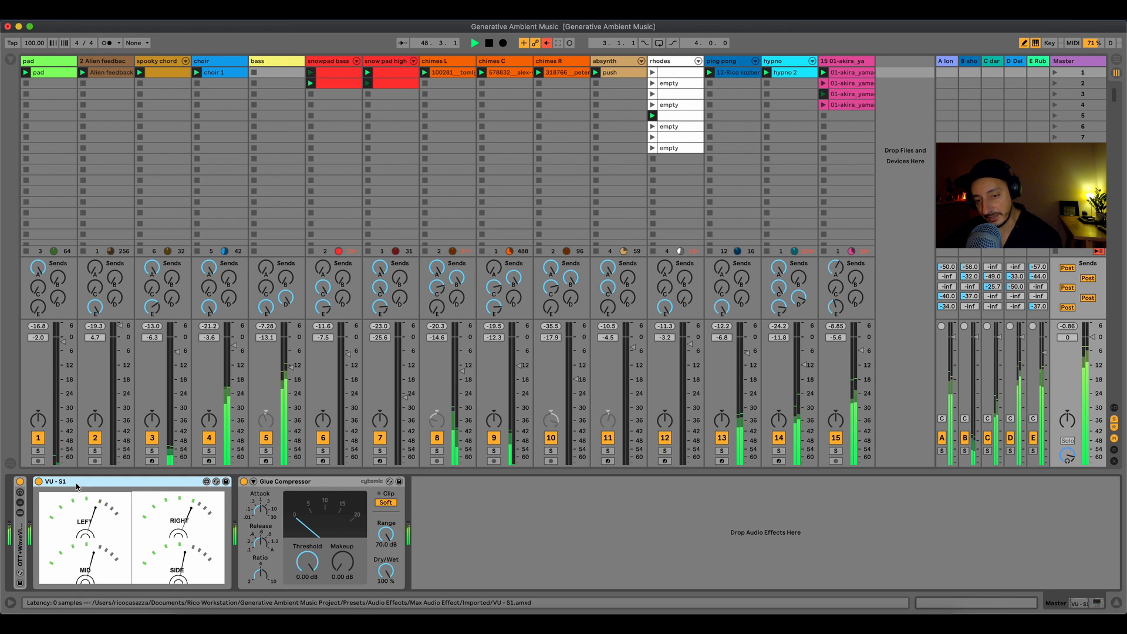
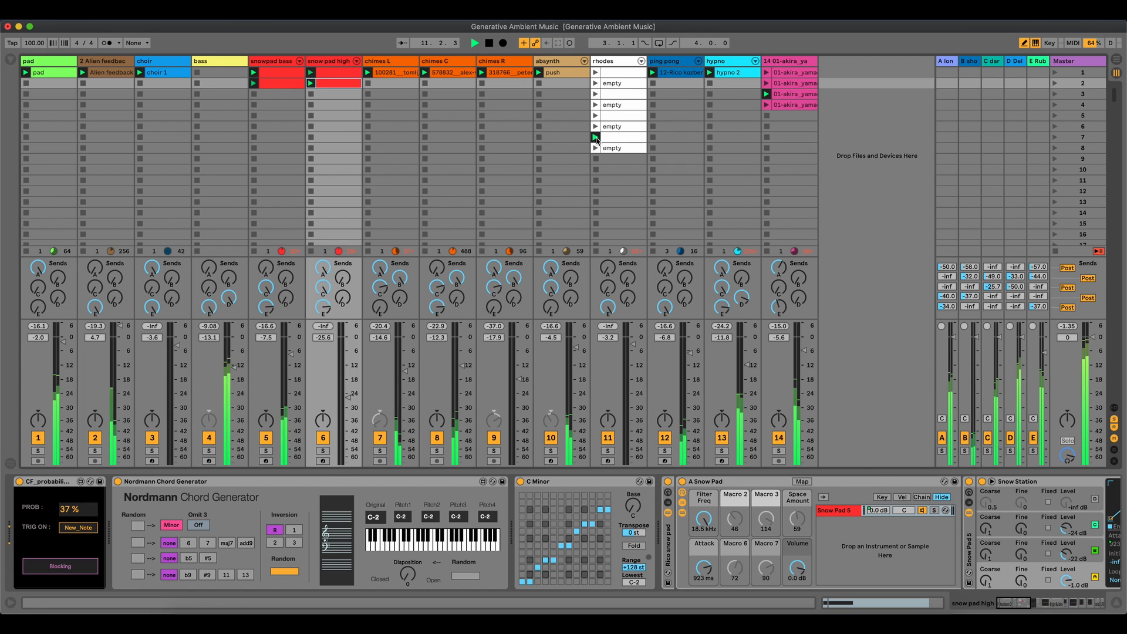
Step: Launch the seventh-slot rhodes clip and the fourth akira clip on track 14
click(595, 136)
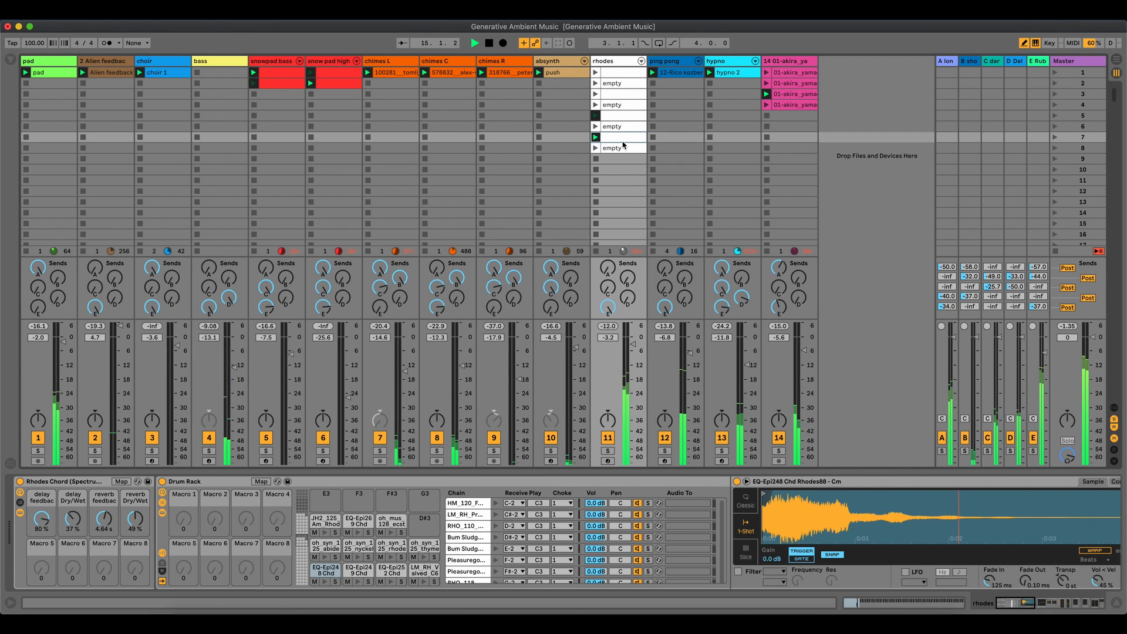
click(766, 105)
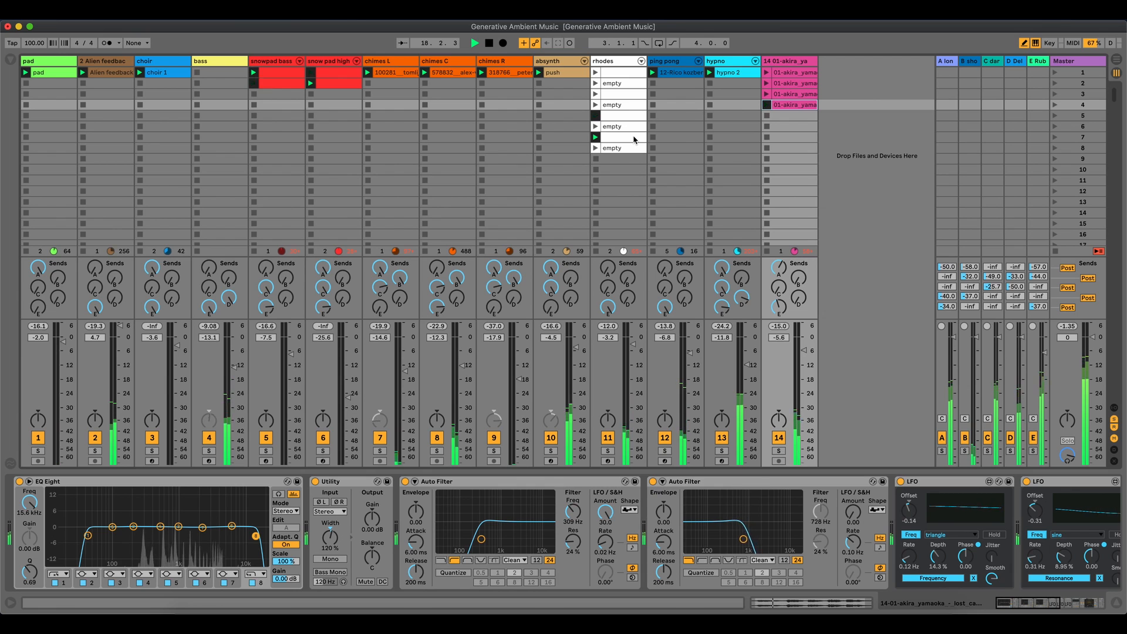
Step: Set the absynth track's note probability to 96 %, check its push clip, and set the track volume to -2.4 dB
click(567, 64)
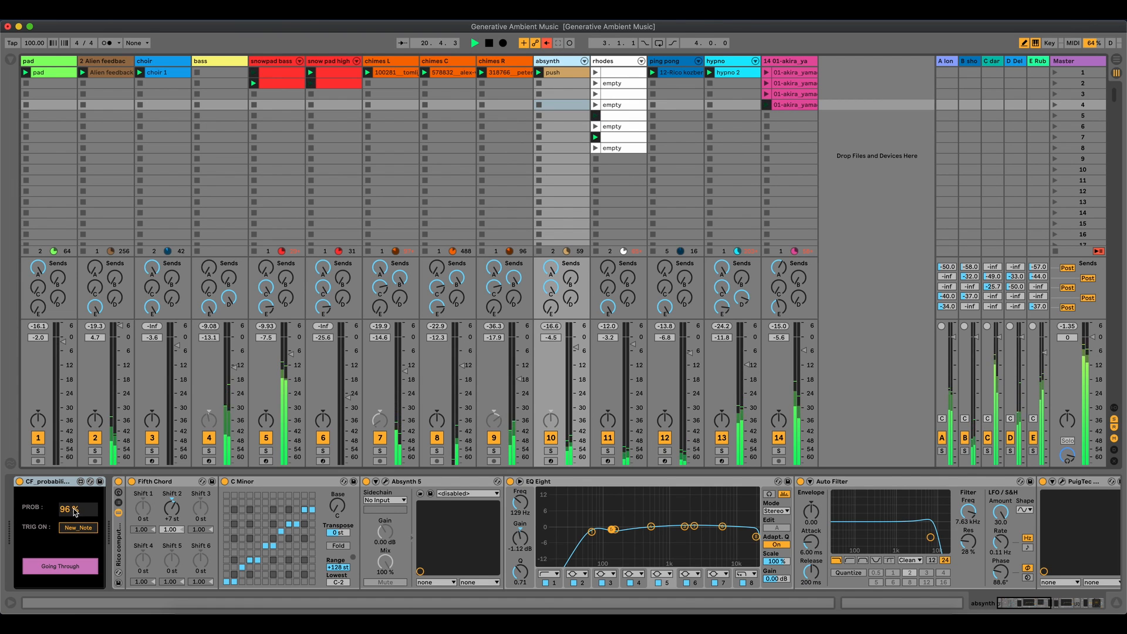
click(552, 75)
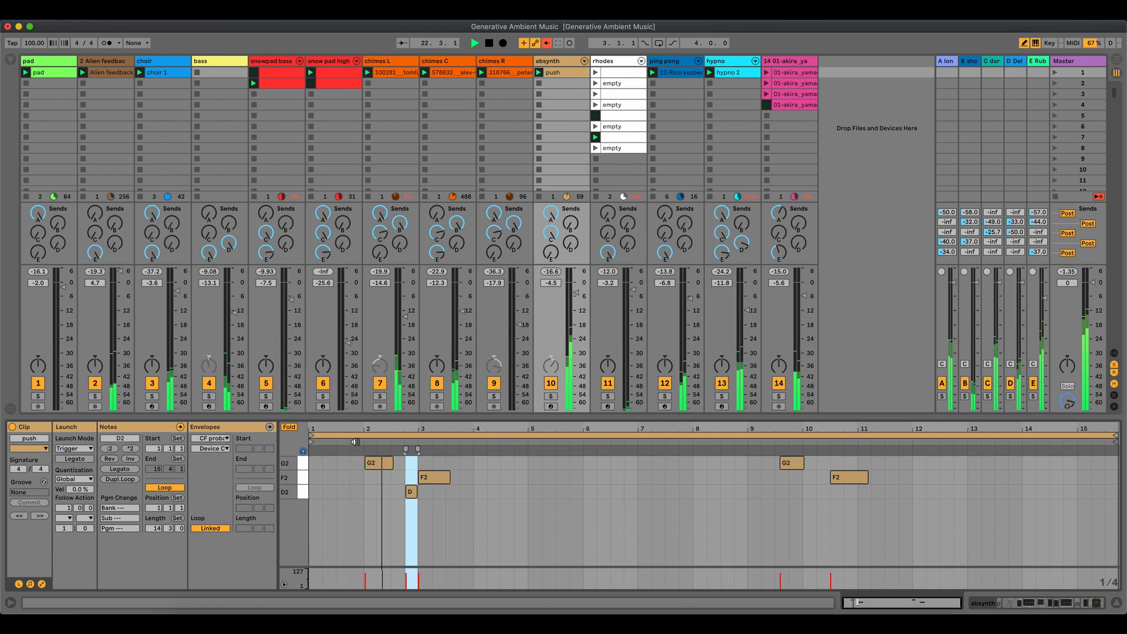
drag(571, 295, 573, 286)
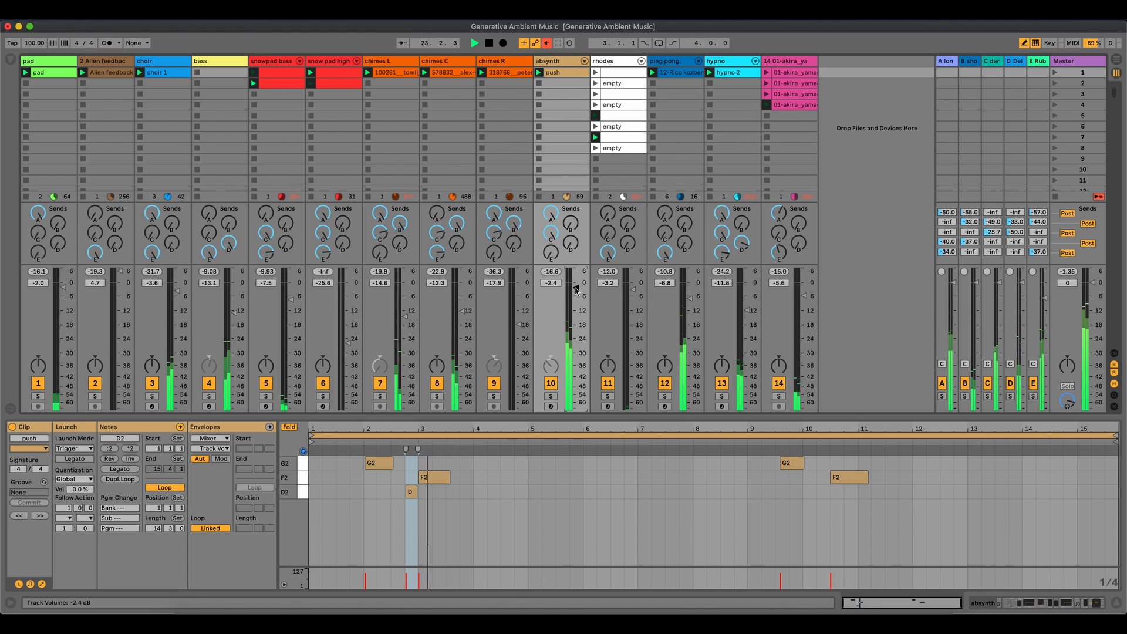
click(564, 66)
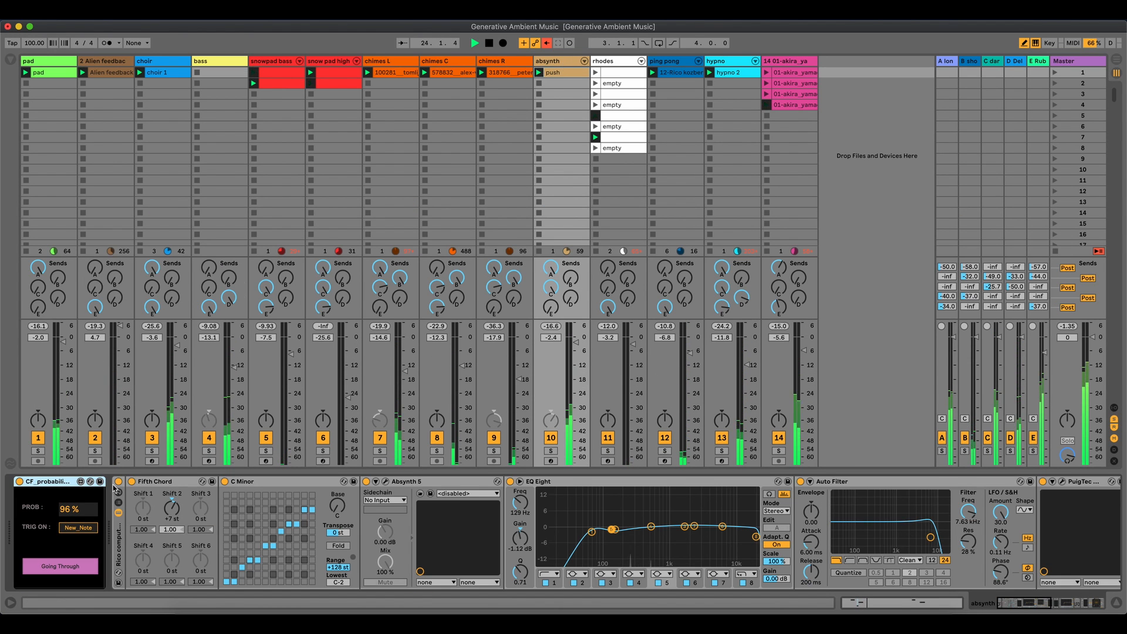
Step: Set the note probability to 71 % on the absynth track and 52 % on the choir track
drag(74, 513, 73, 517)
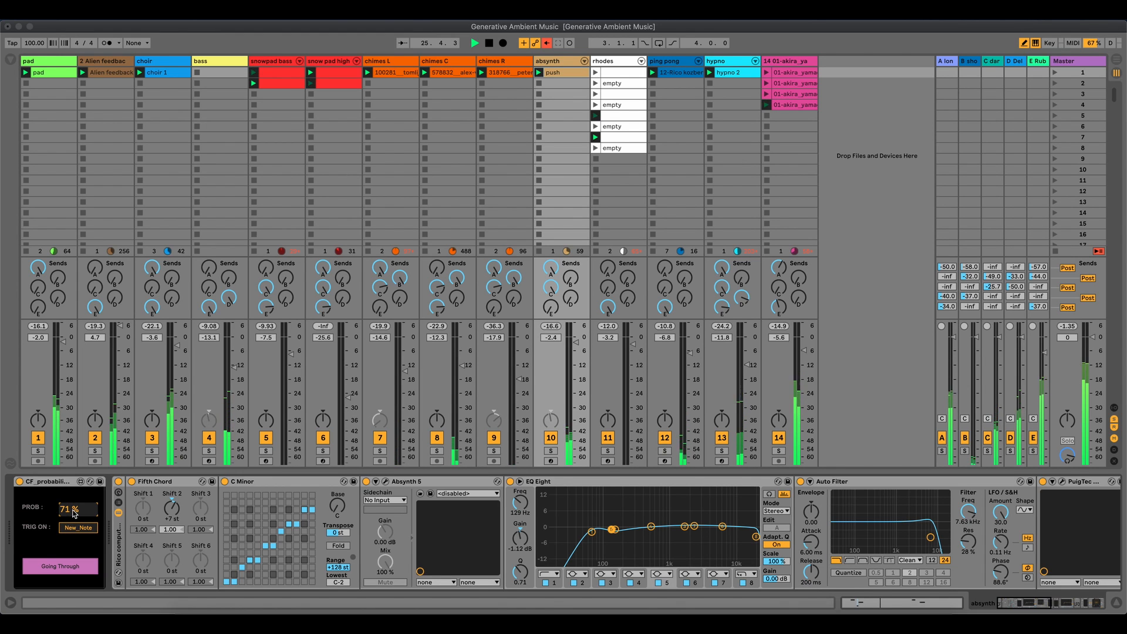
click(172, 75)
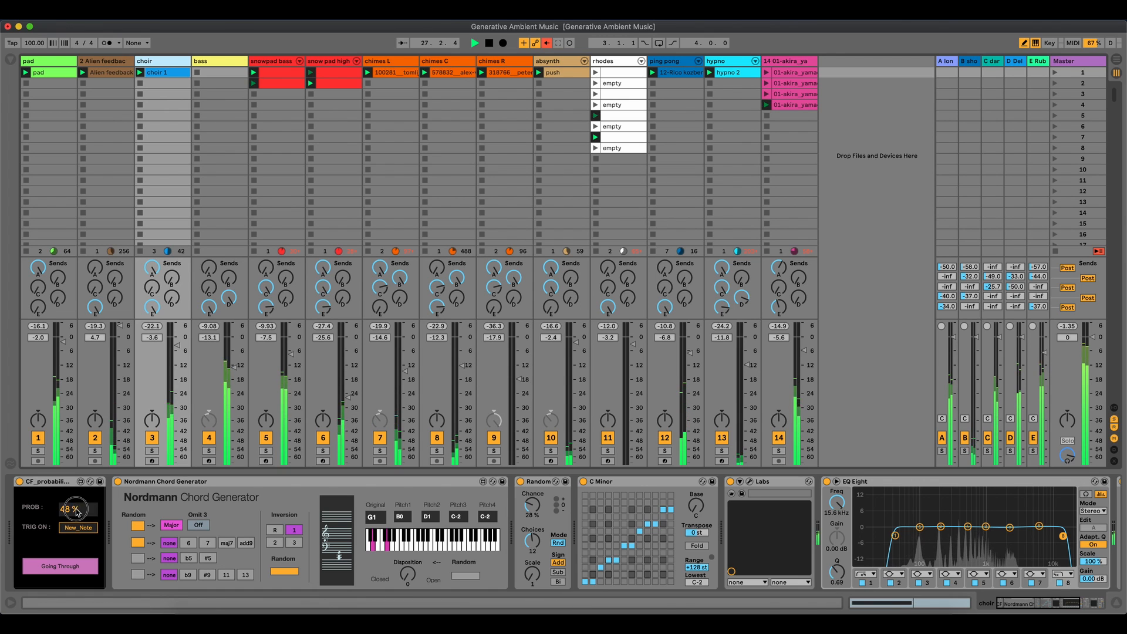
drag(77, 512, 77, 513)
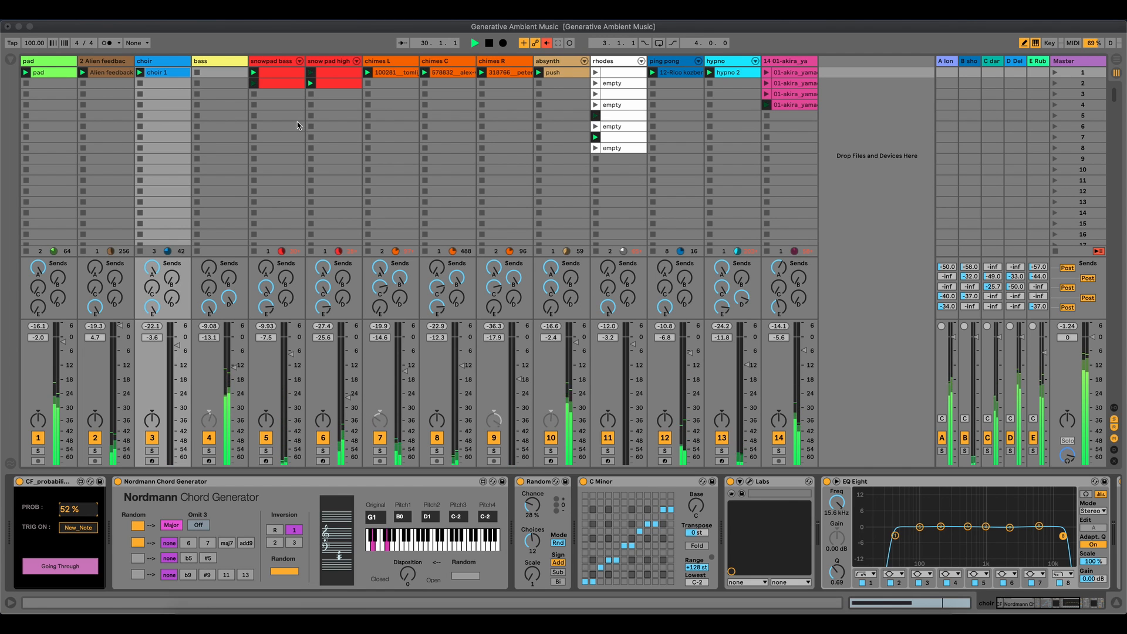
Step: Check the chimes C device chain and set the bass track's note probability to 44 %
click(439, 62)
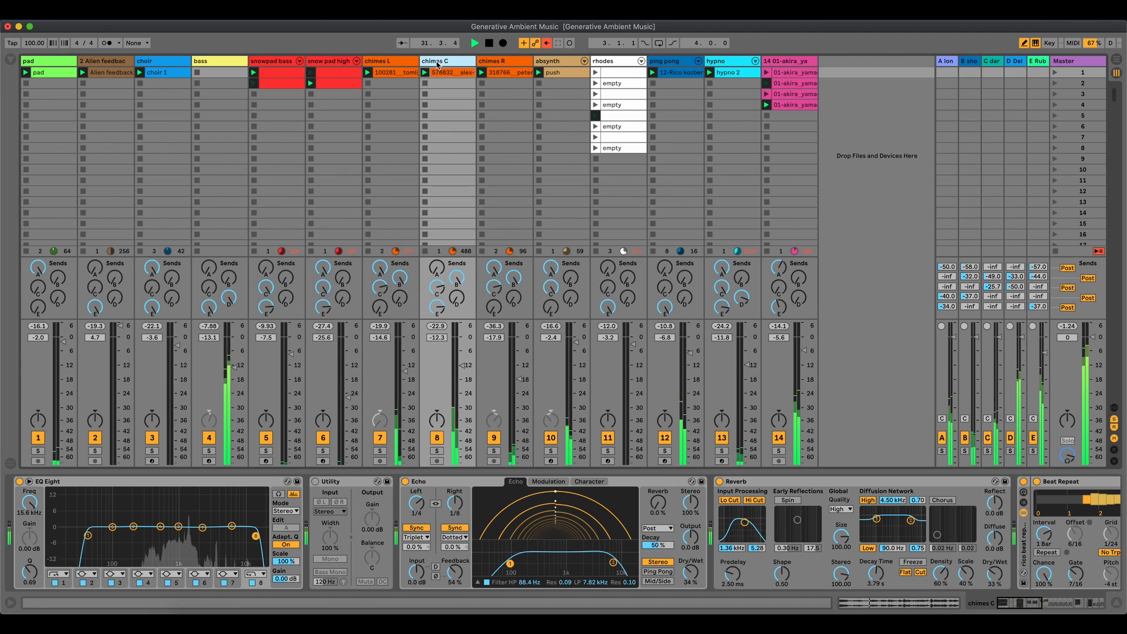
click(210, 62)
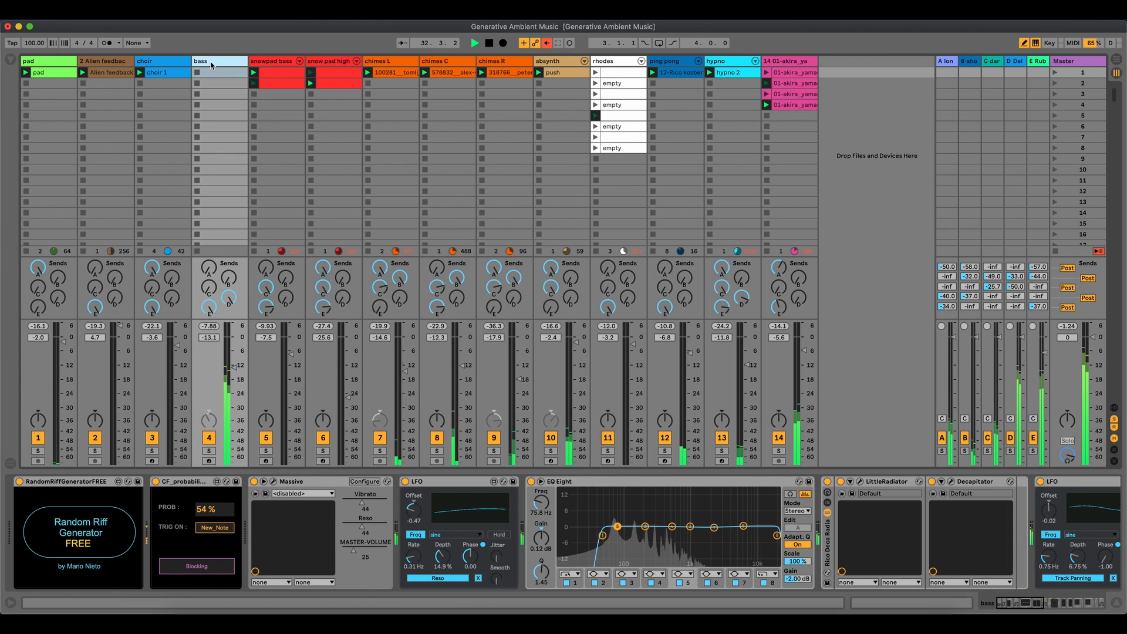
drag(207, 515, 207, 519)
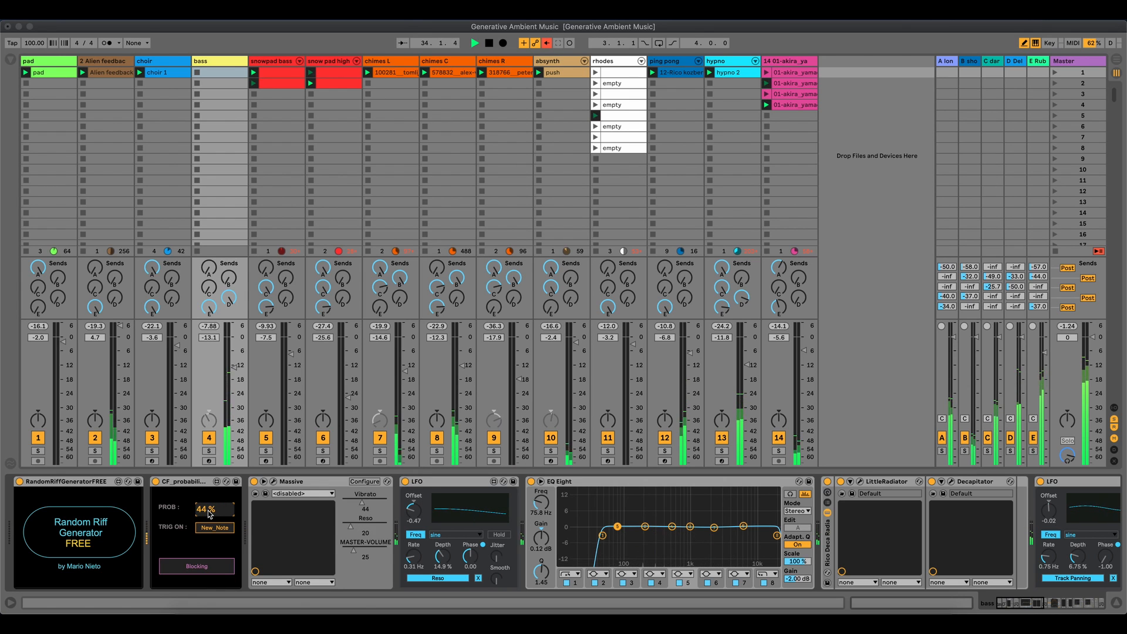
Step: Examine the bass track's Random Riff Generator pattern while bypassing and reactivating the probability device, and close the generator window
click(106, 532)
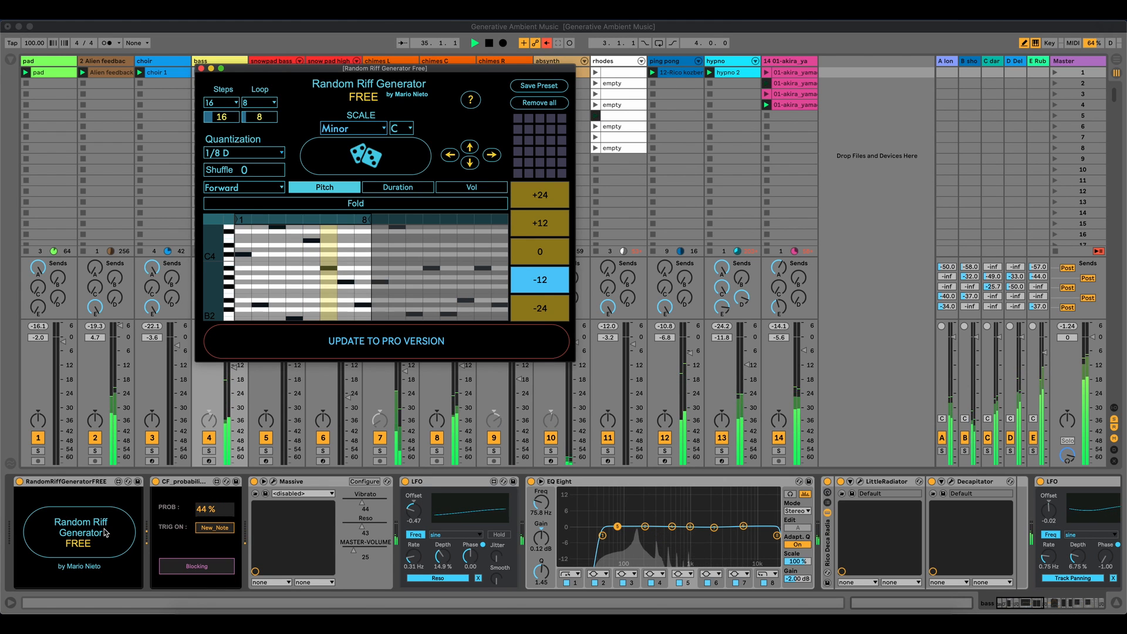
click(155, 481)
click(155, 482)
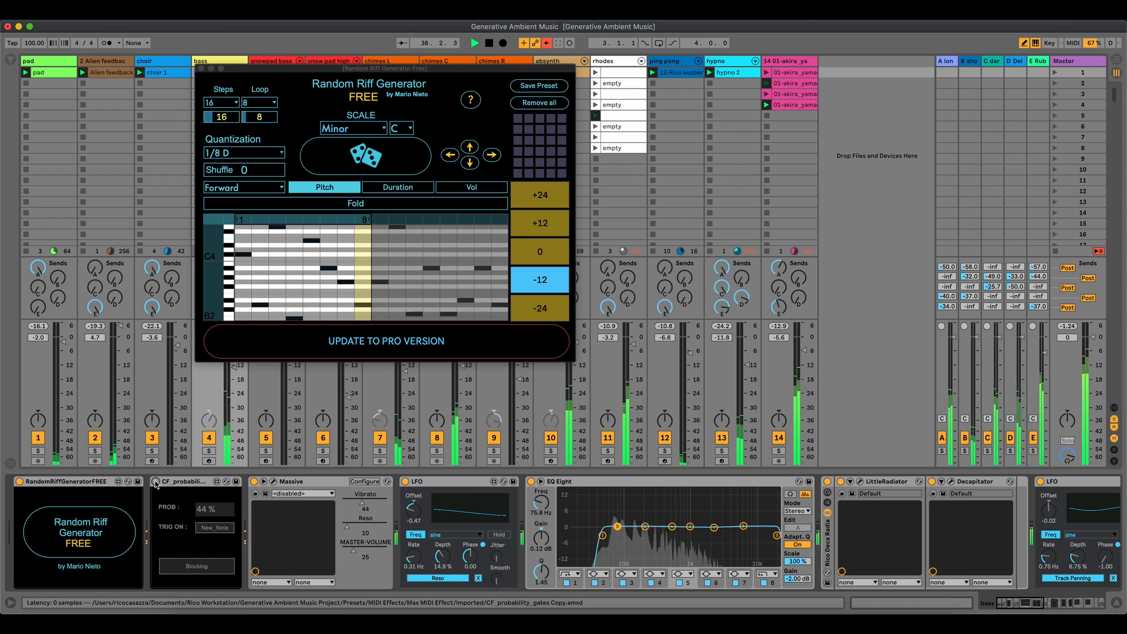
click(155, 481)
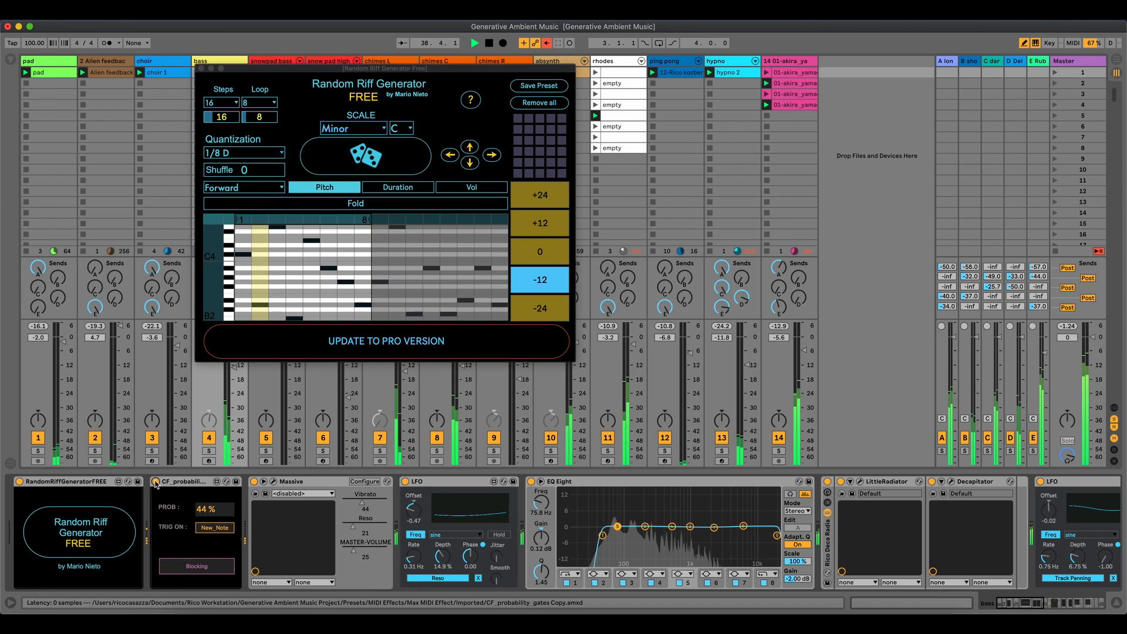
click(202, 68)
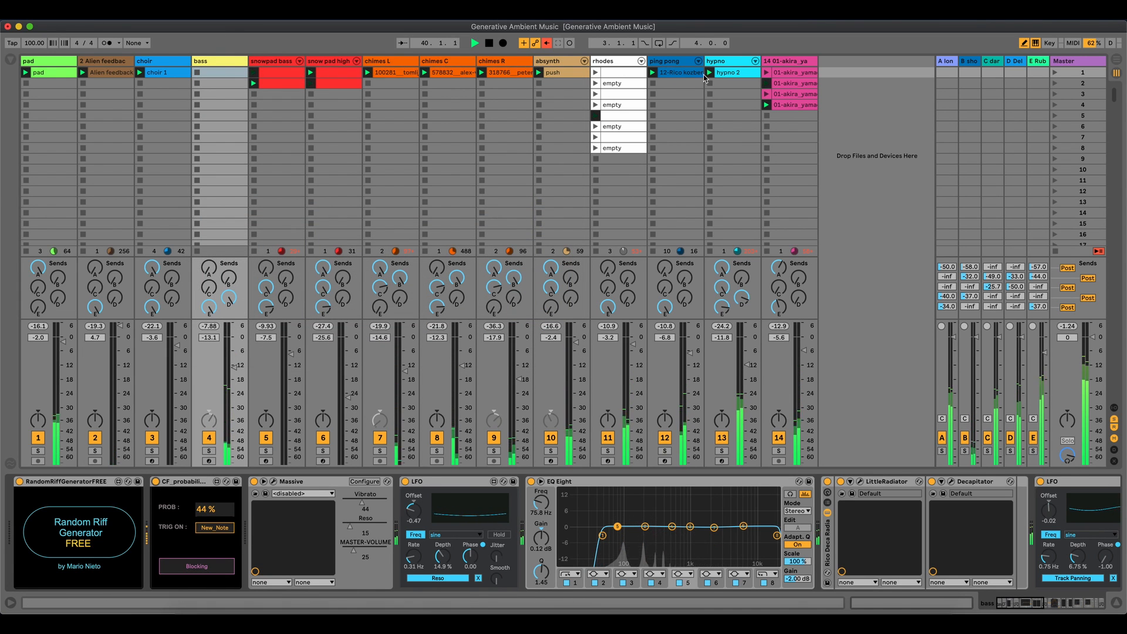
Step: Look along track 14's device chain and reset the absynth track volume to 0 dB
click(786, 62)
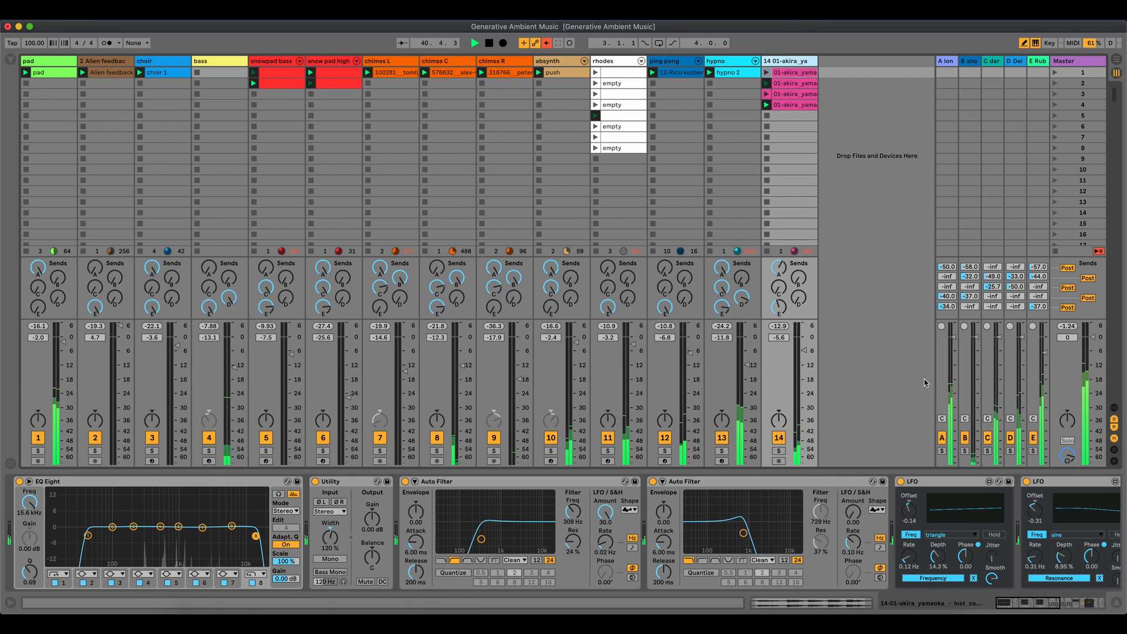
drag(1027, 602, 1072, 608)
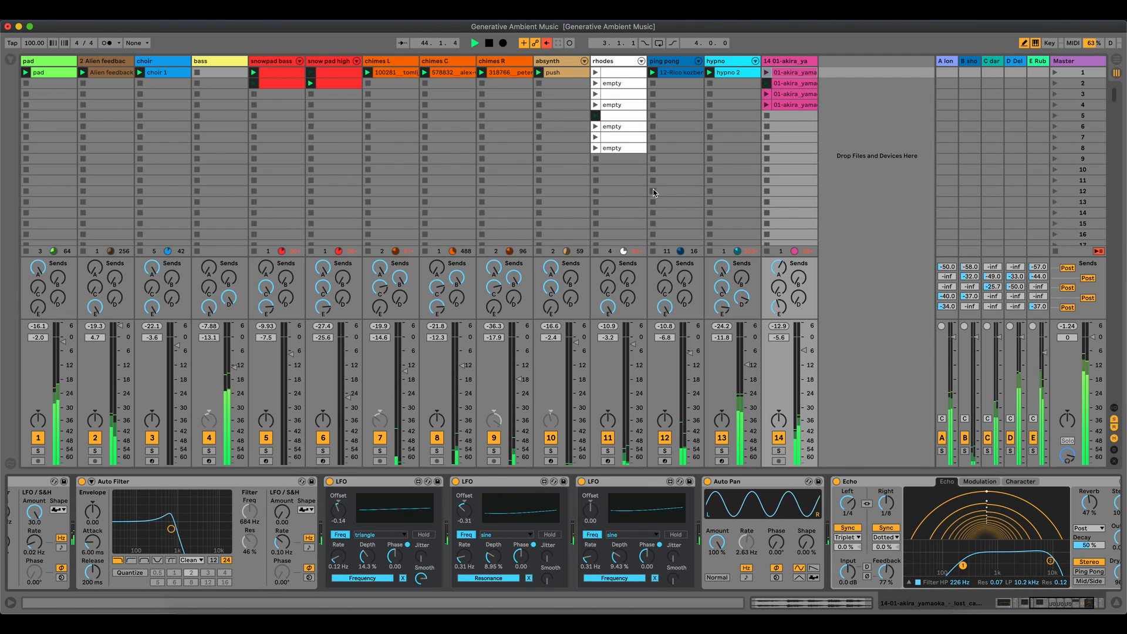
click(562, 62)
double_click(577, 344)
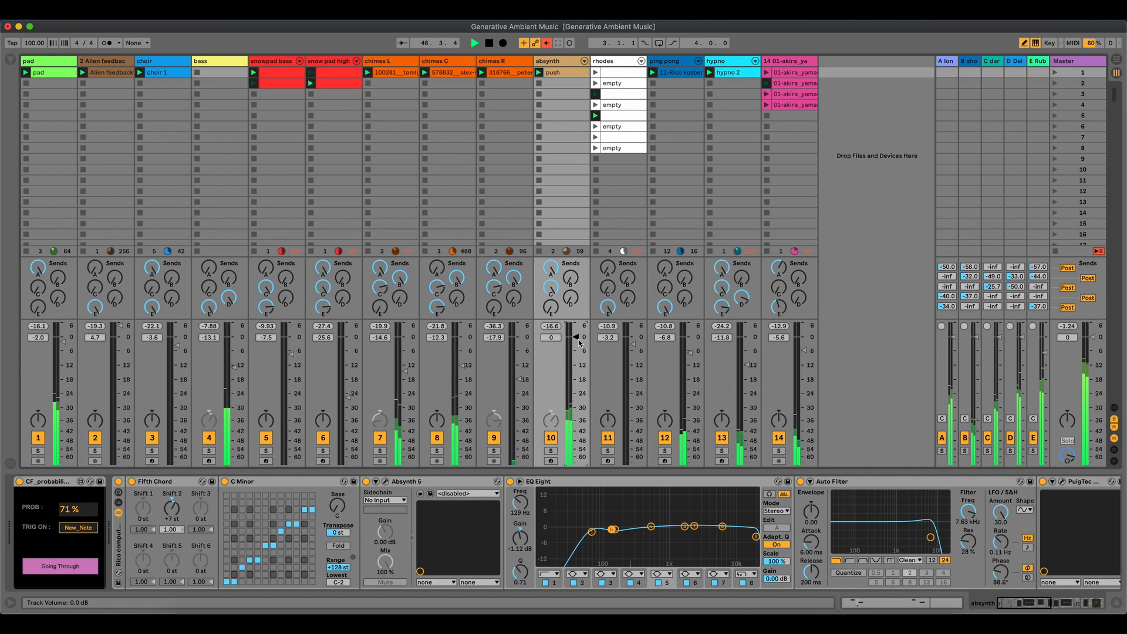
Step: Show the Master track's device chain and collapse the Glue Compressor
click(1070, 63)
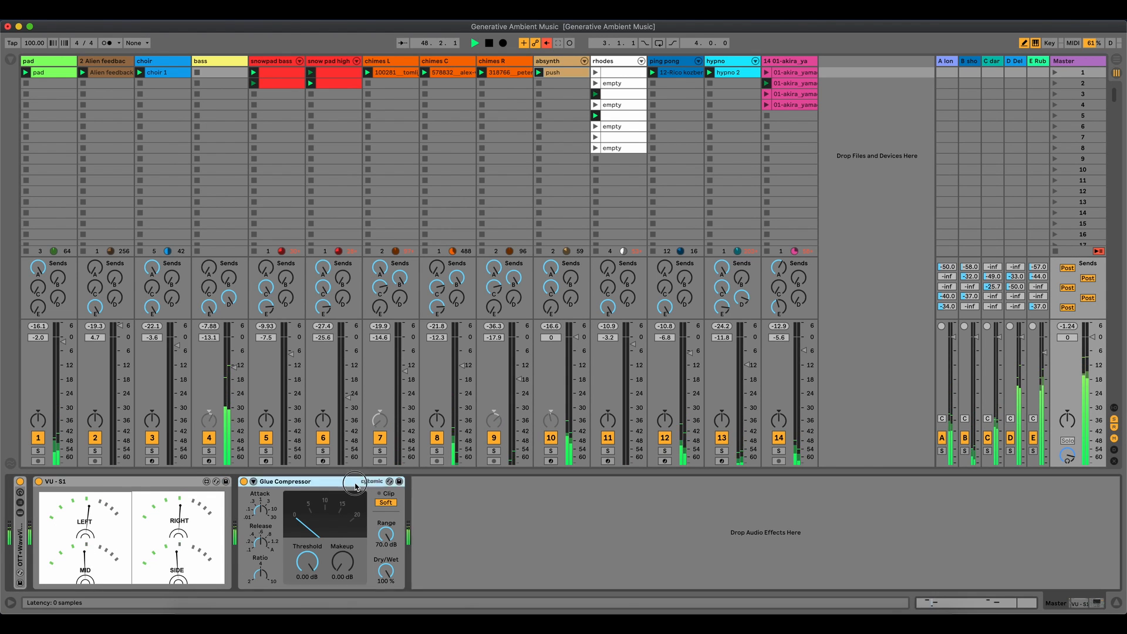
double_click(286, 482)
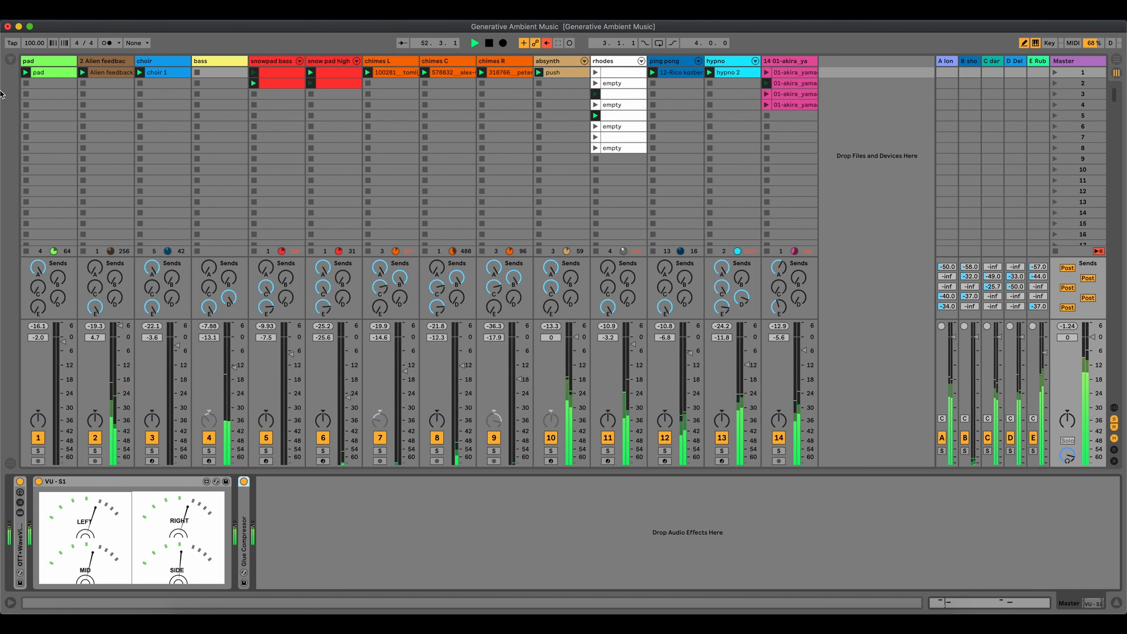
Step: View the pad and snow pad high clips in a shortened detail area and set the choir track volume to -7.0 dB
click(41, 72)
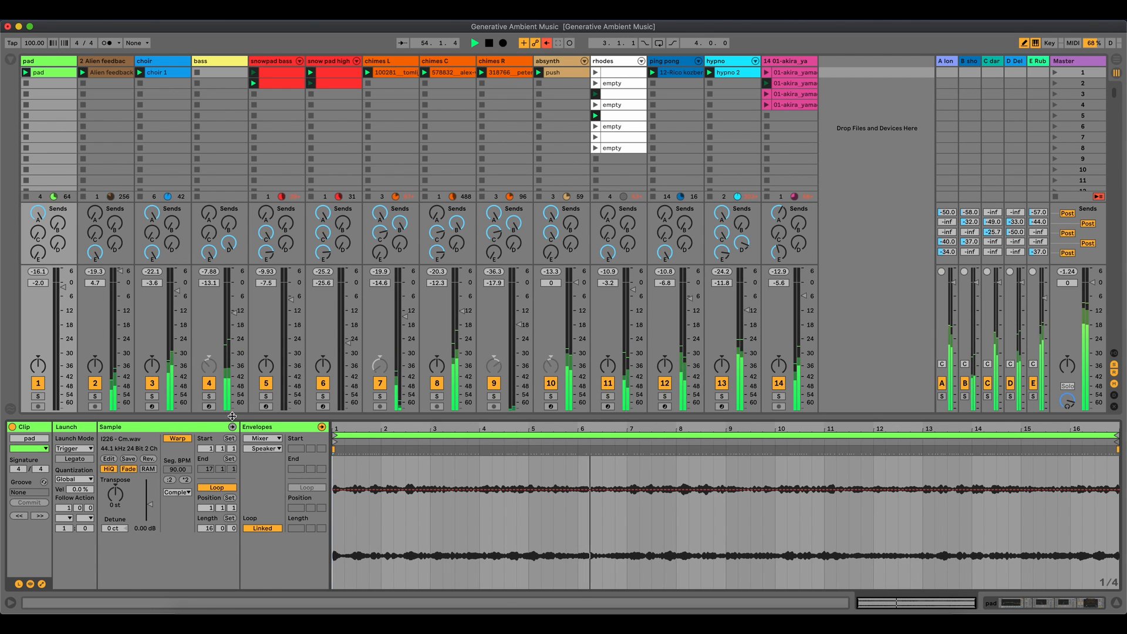
drag(208, 418, 208, 447)
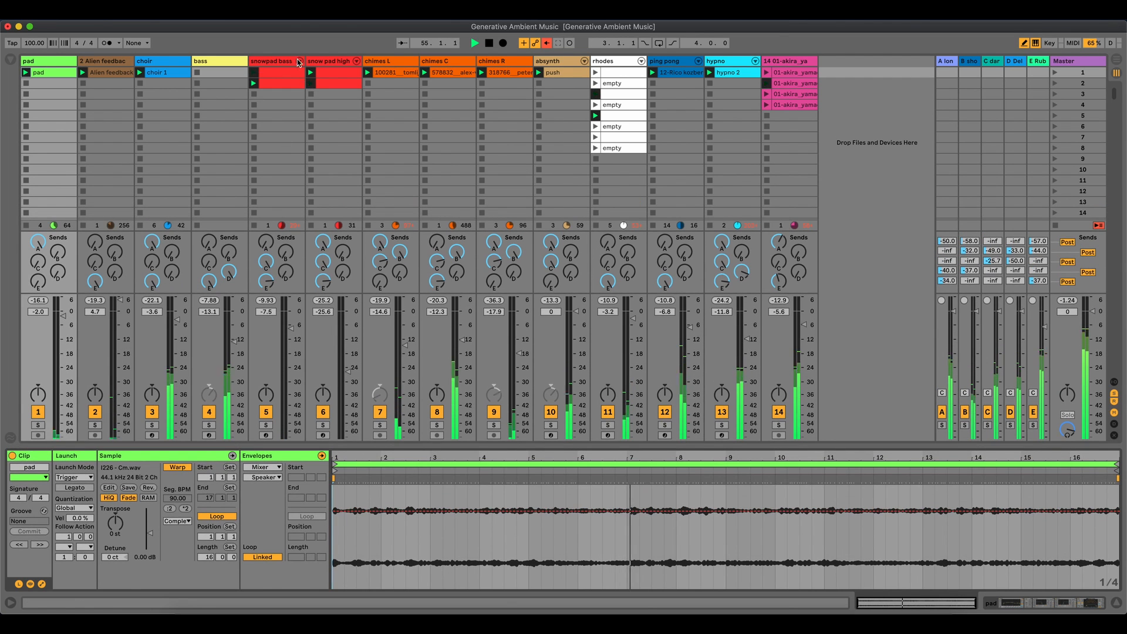
click(327, 61)
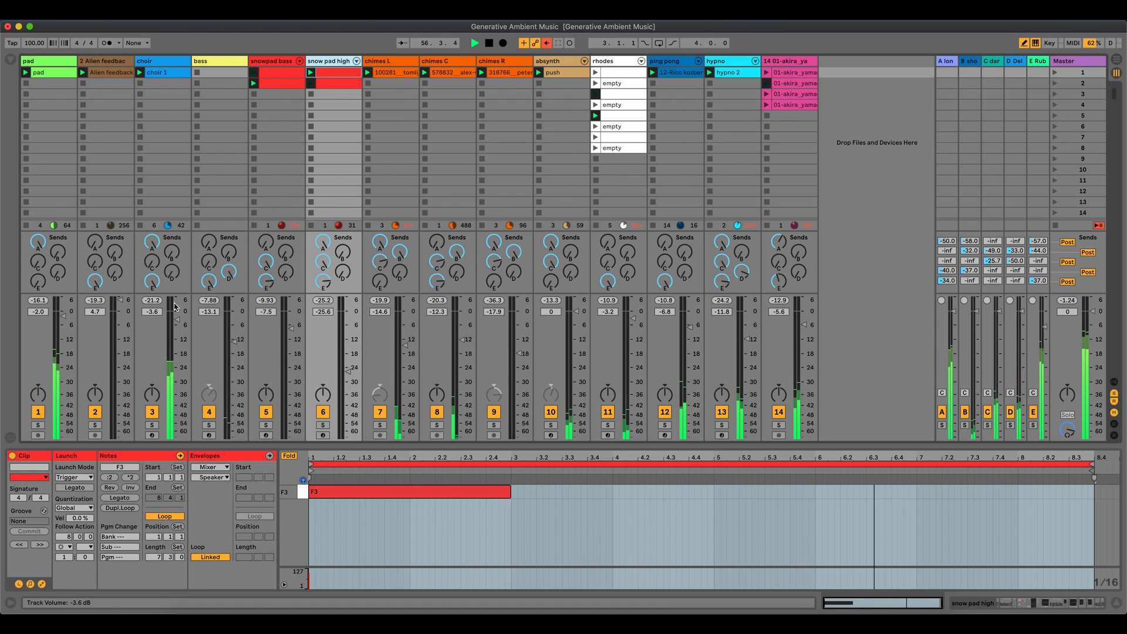
drag(177, 320, 178, 331)
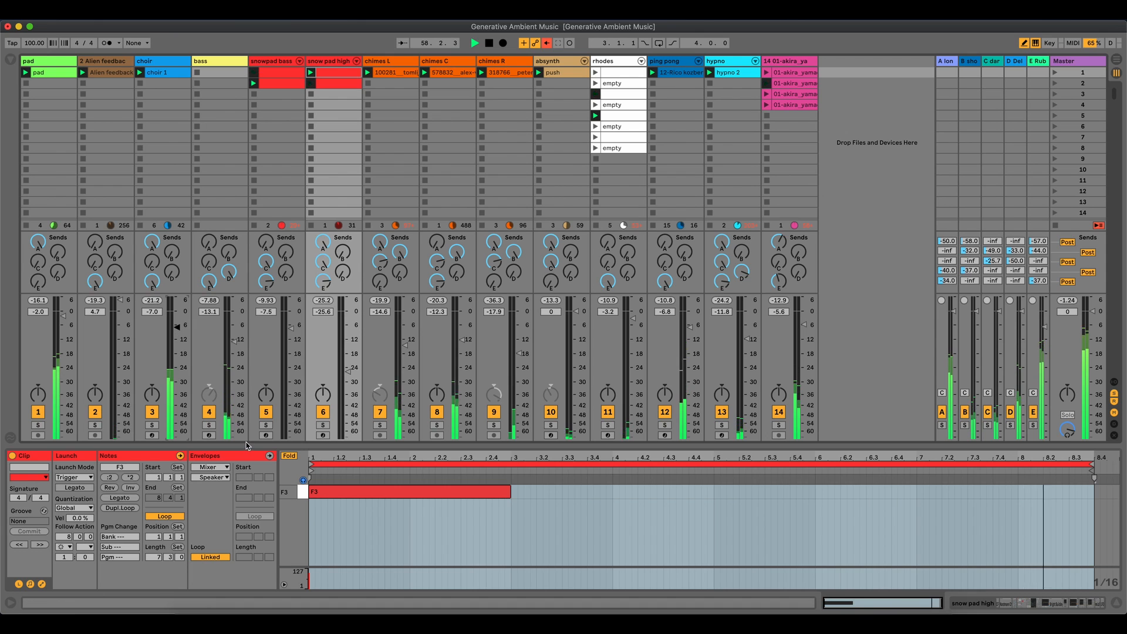
drag(244, 446, 244, 462)
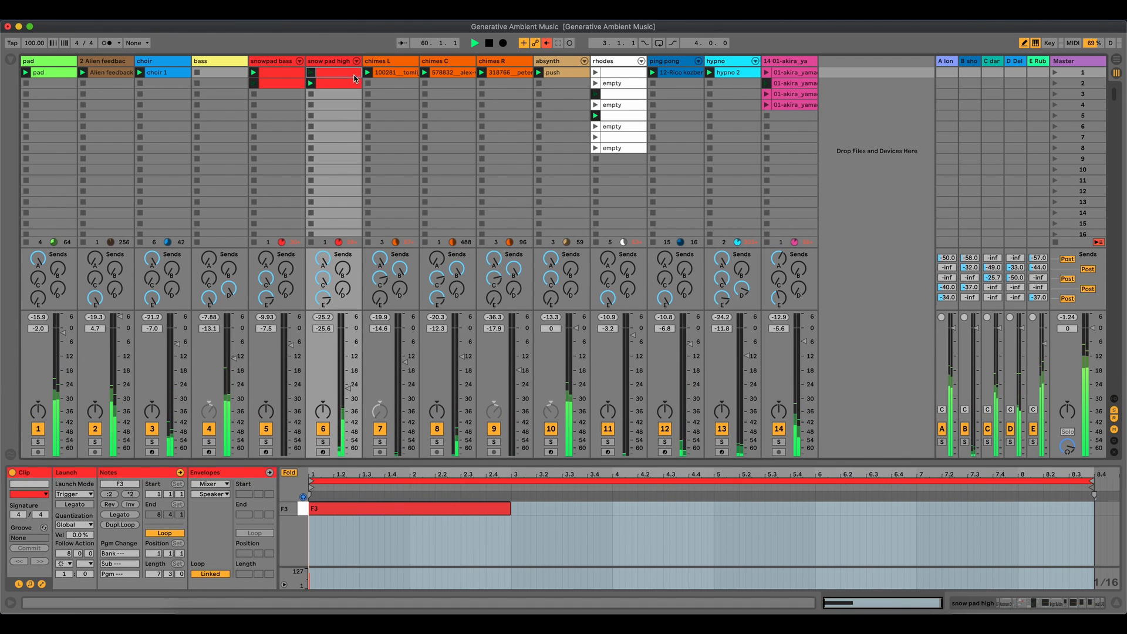
Step: Return to the bass track's device chain and lower its note probability to 20 %
click(211, 121)
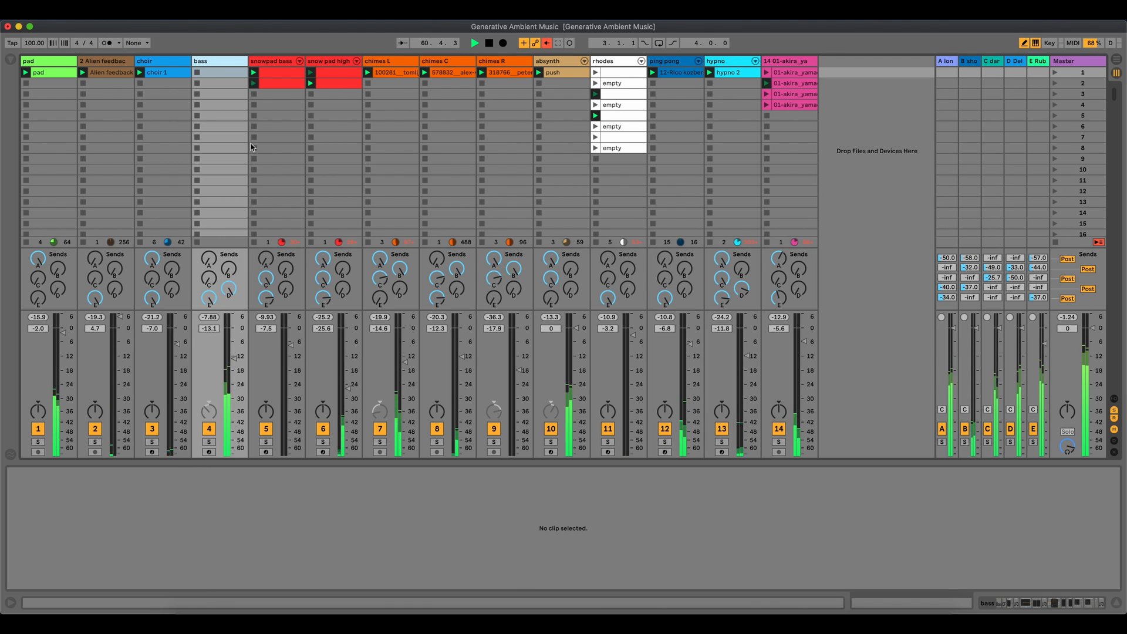
key(shift+Tab)
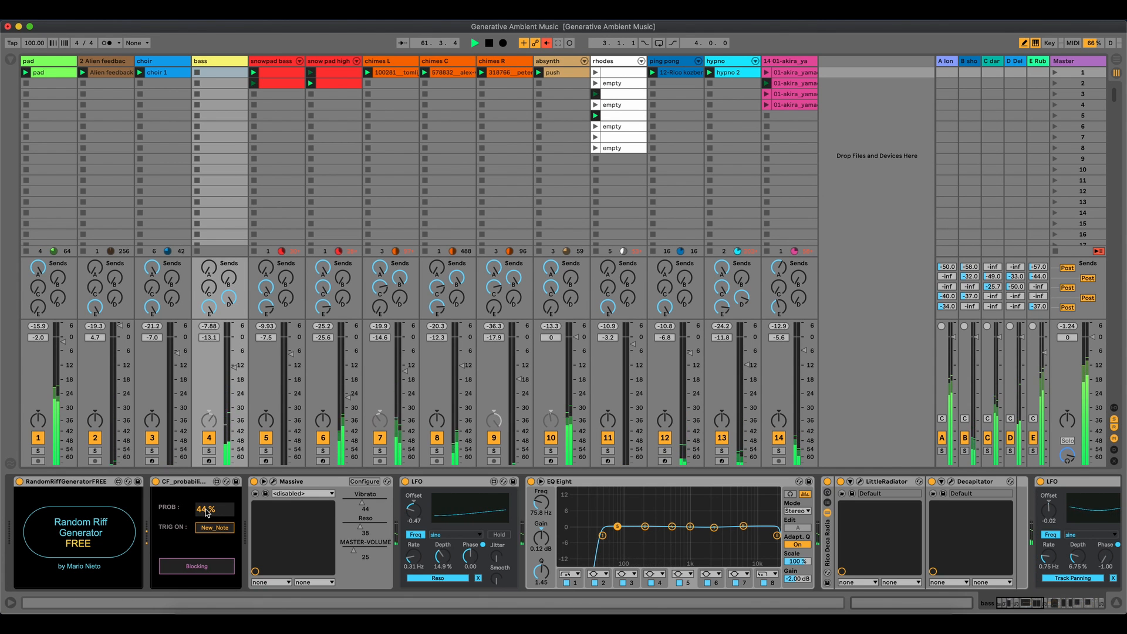
drag(206, 512, 206, 517)
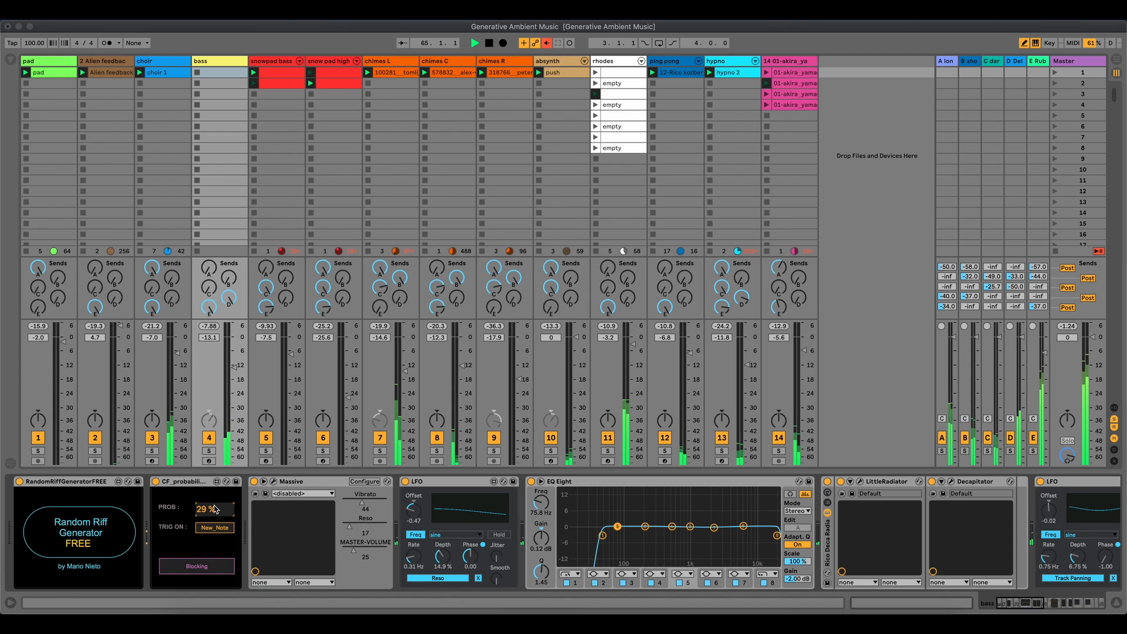
drag(214, 509, 215, 515)
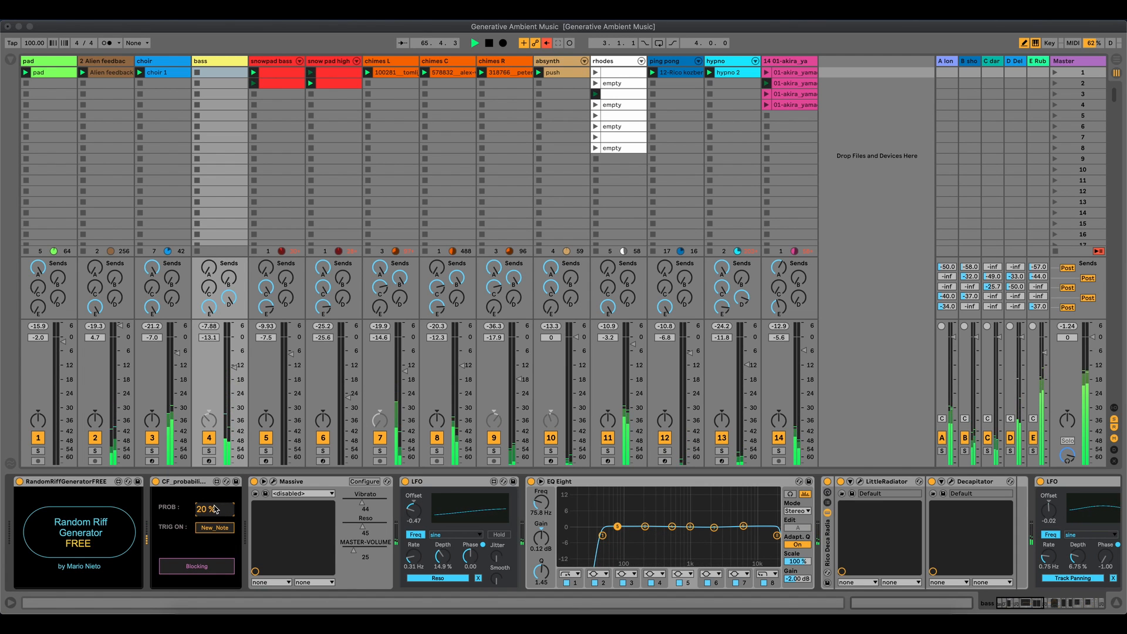
Step: Set the note probability to 43 % on both the absynth and choir tracks
click(568, 63)
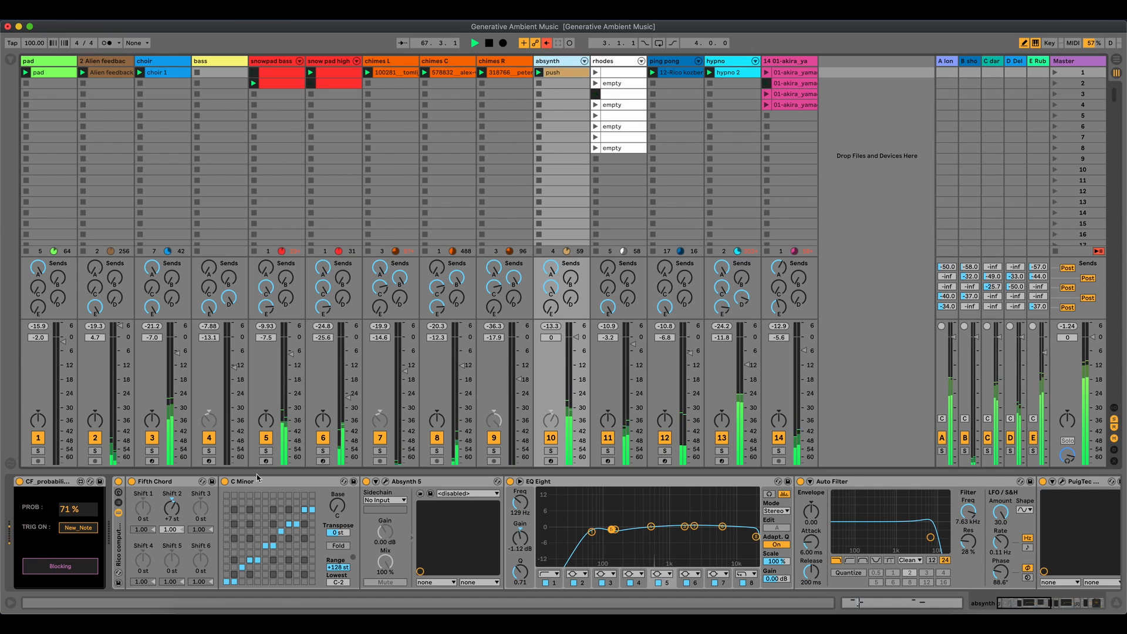
drag(80, 520, 80, 513)
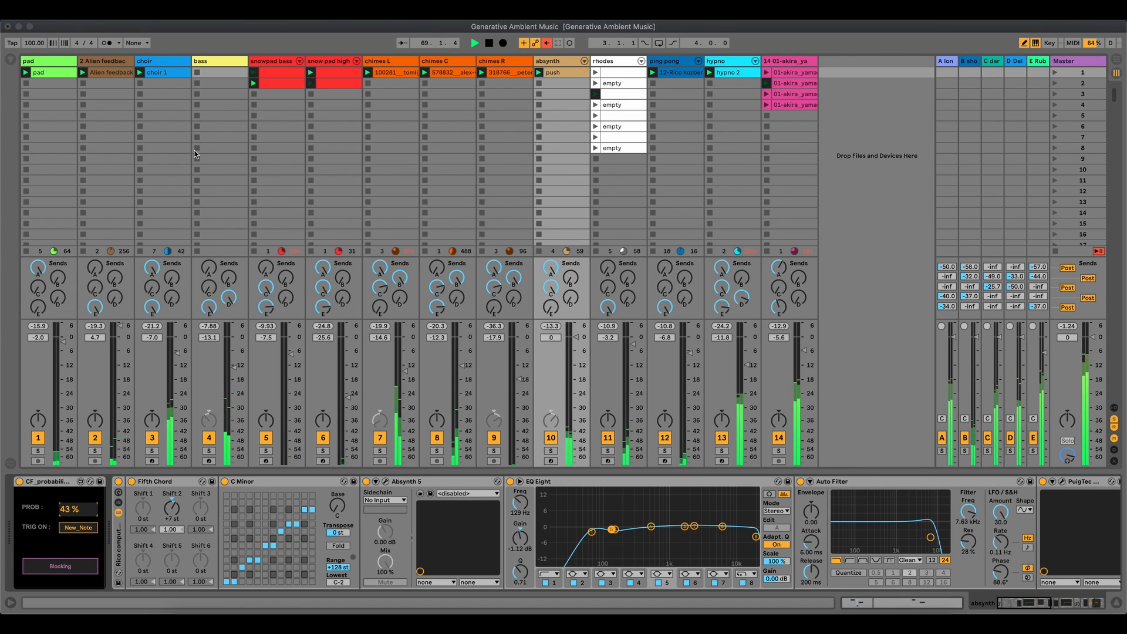
click(171, 67)
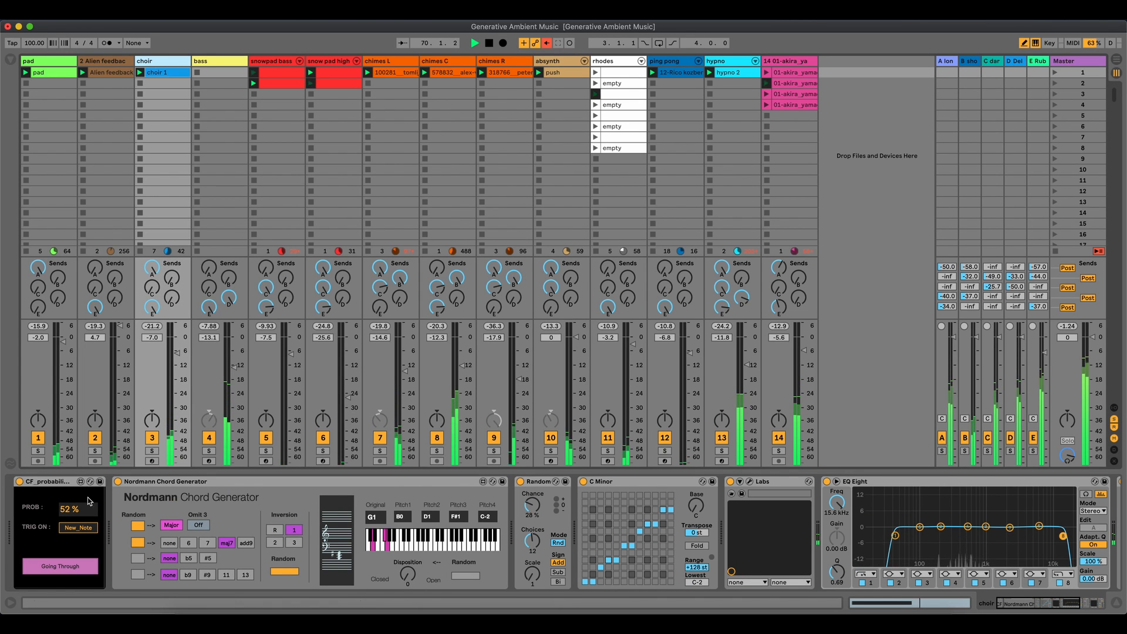
drag(86, 510, 86, 511)
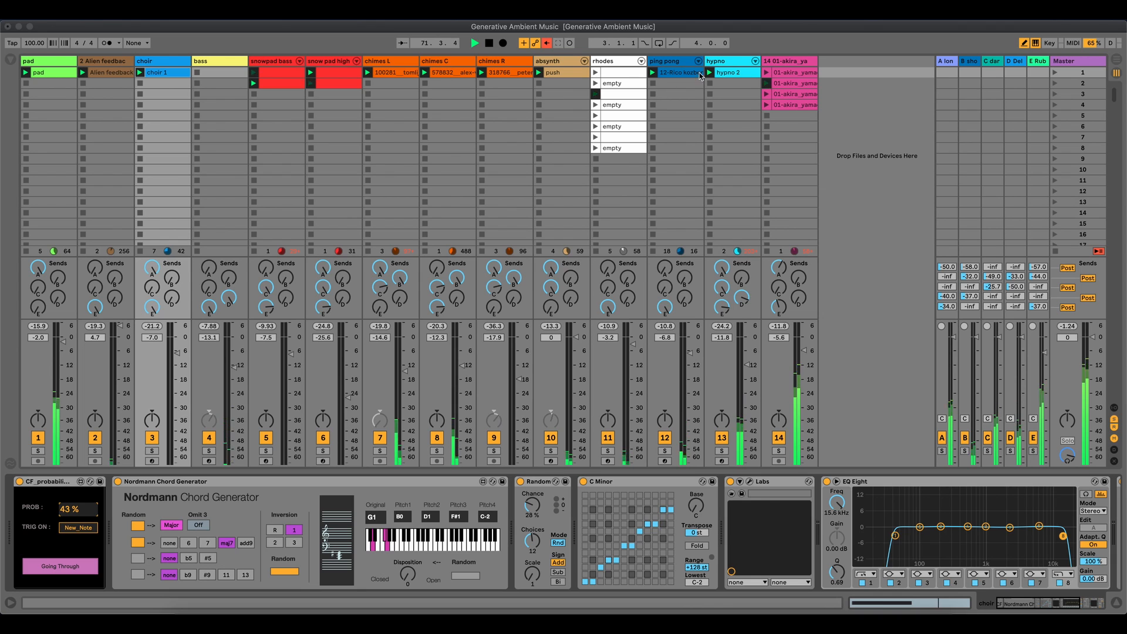
Step: Check the hypno track's devices and set the ping pong track's Tombola to Speed 1, Gravity 6 and Mass 6
click(725, 61)
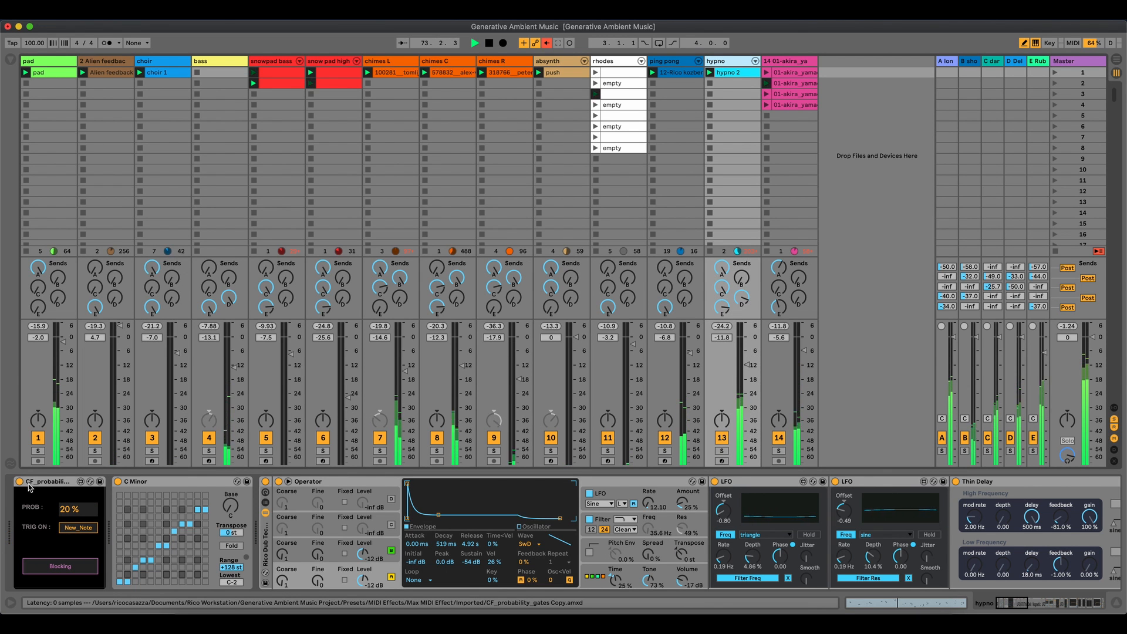
click(670, 61)
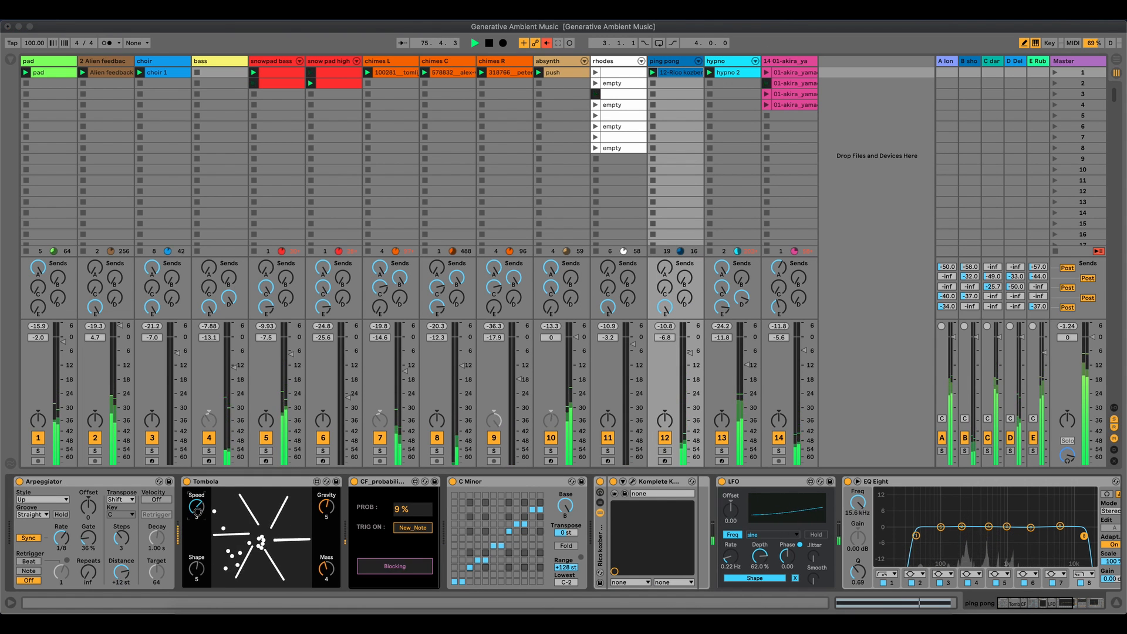
drag(198, 512, 200, 543)
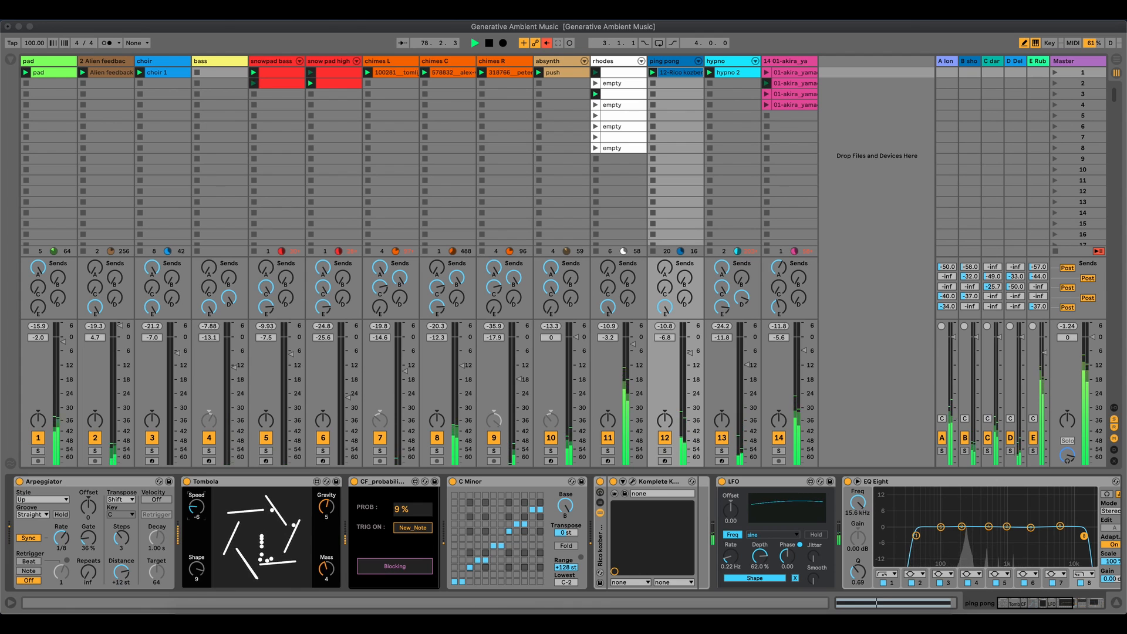
mouse_move(326, 510)
mouse_down()
mouse_move(324, 533)
mouse_move(327, 512)
mouse_up()
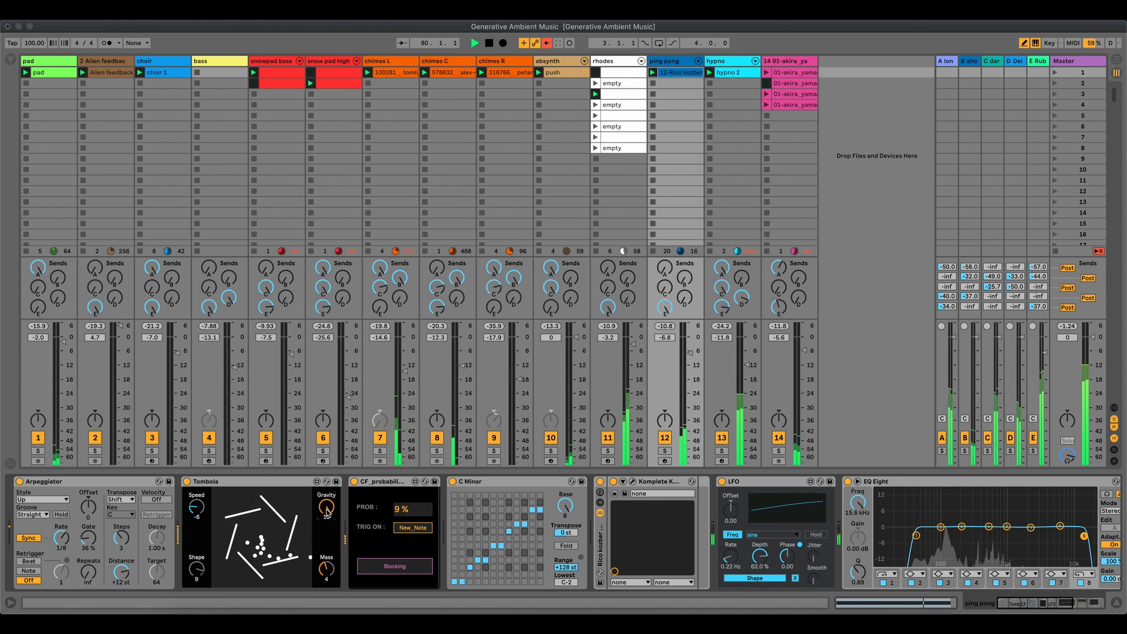
drag(325, 581, 325, 574)
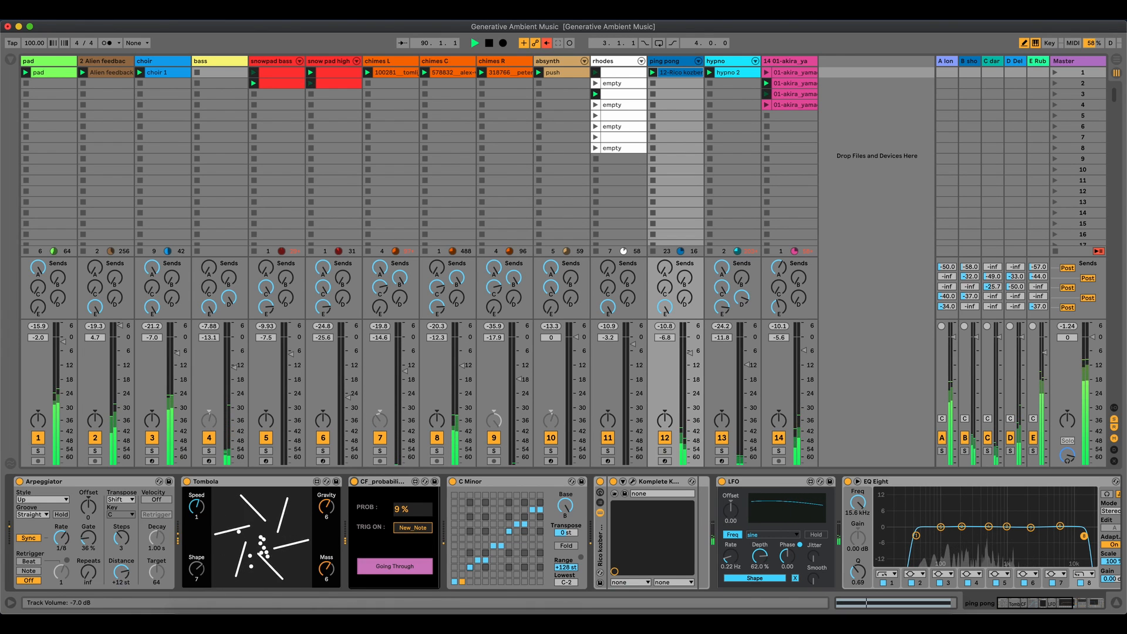
Step: Lower the choir track volume to -9.7 dB and show the chimes R device chain
drag(177, 352, 177, 357)
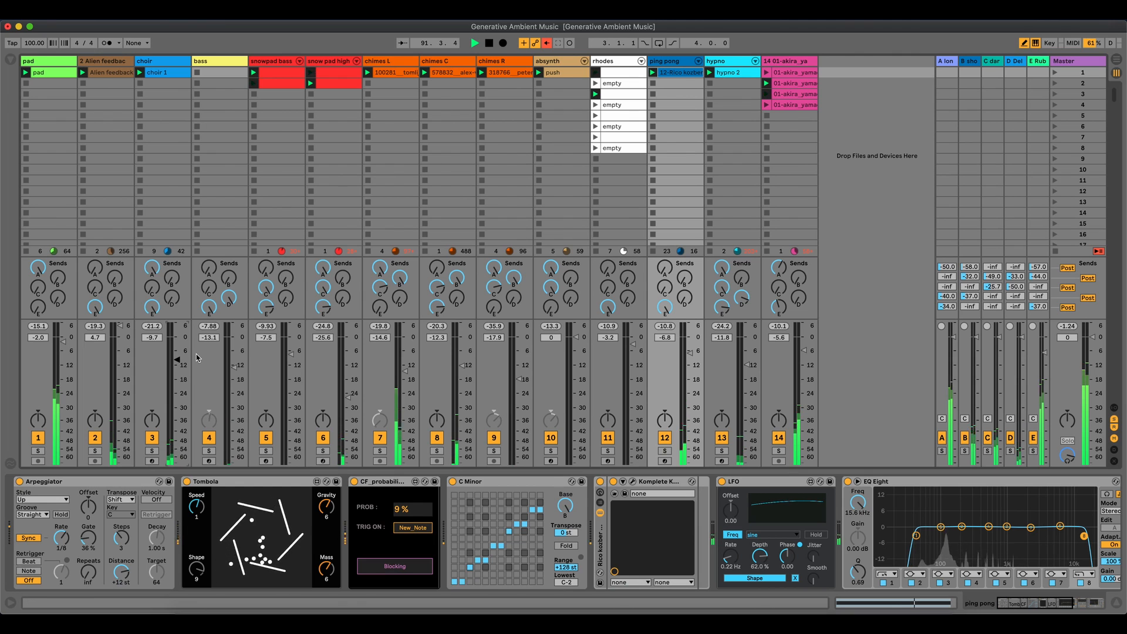
click(498, 61)
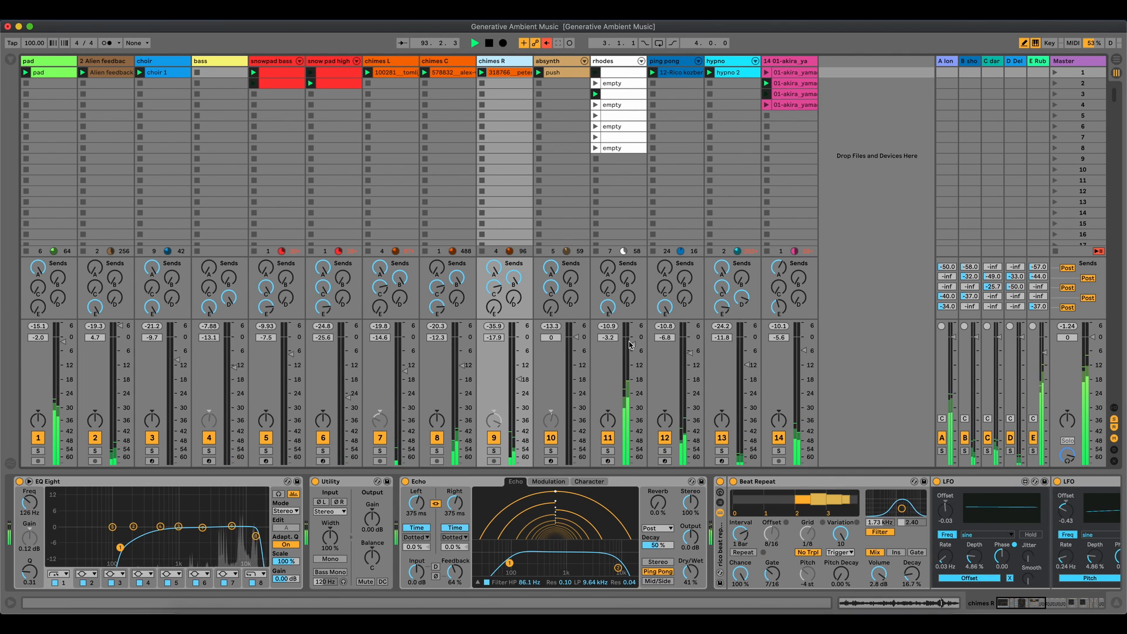
Step: Lower the rhodes track volume to -6.1 dB and audition the absynth track with its note-probability device bypassed, switching the device back on
drag(632, 344, 632, 347)
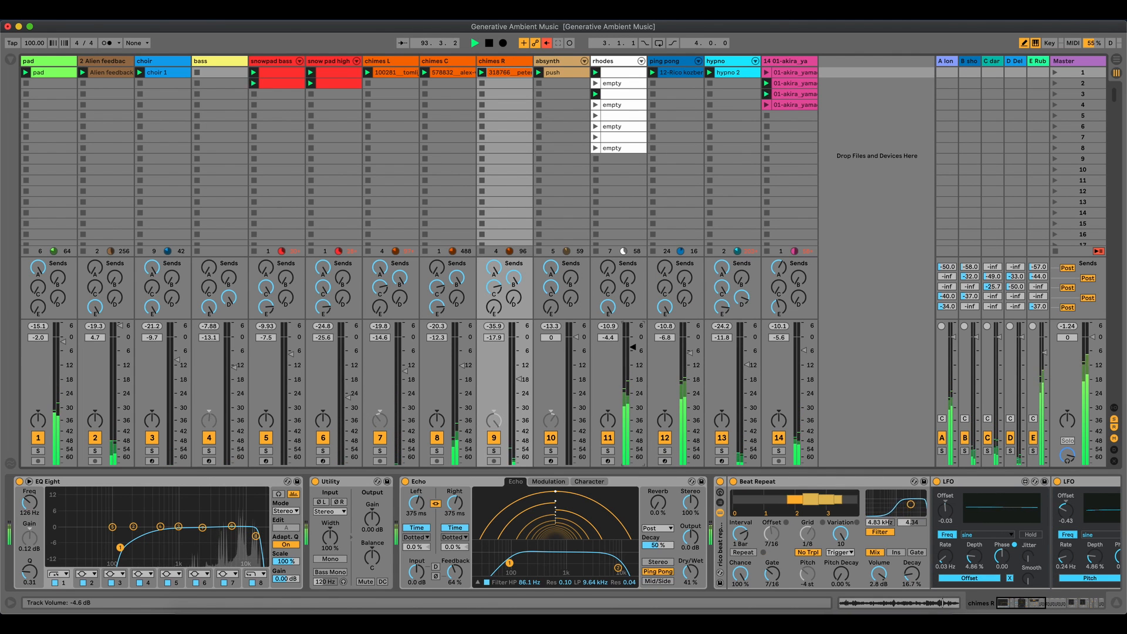
click(553, 65)
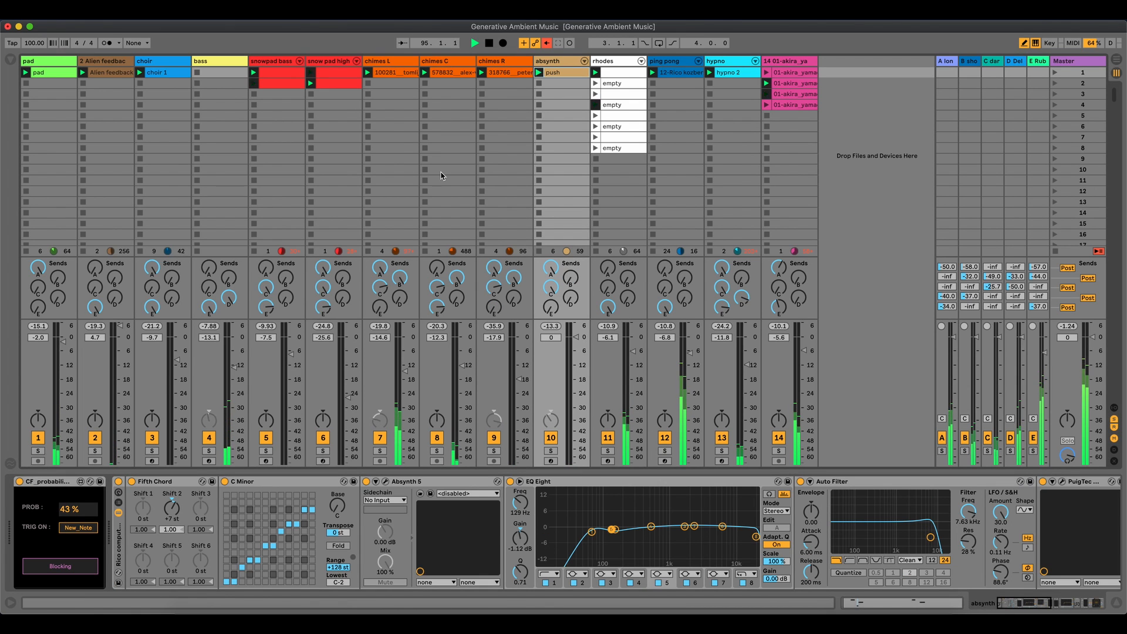
click(20, 482)
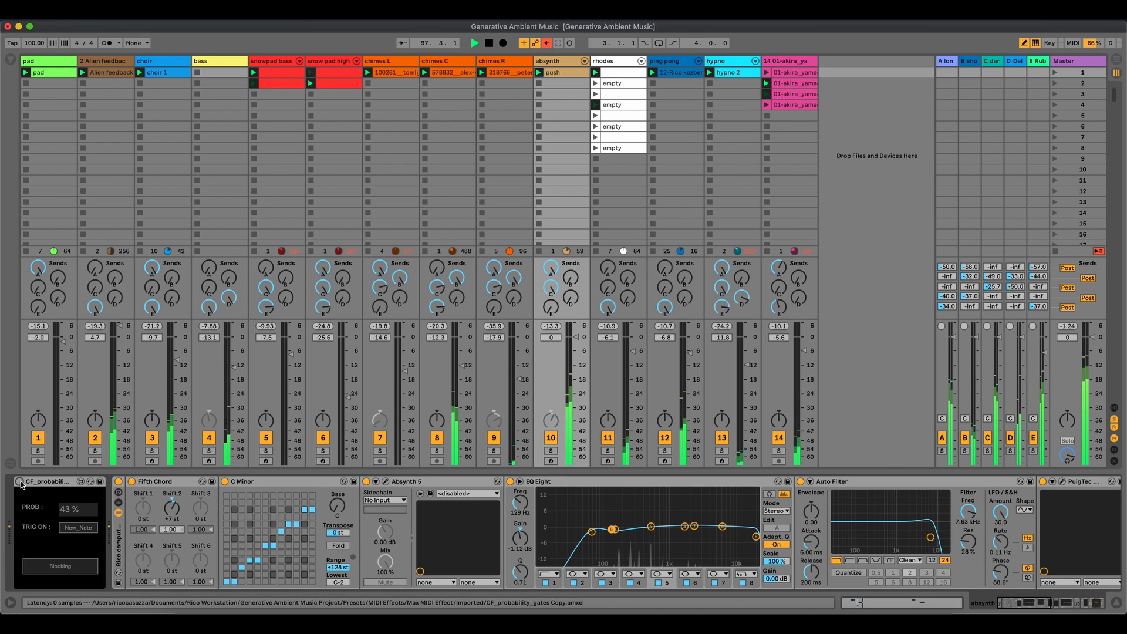
click(20, 482)
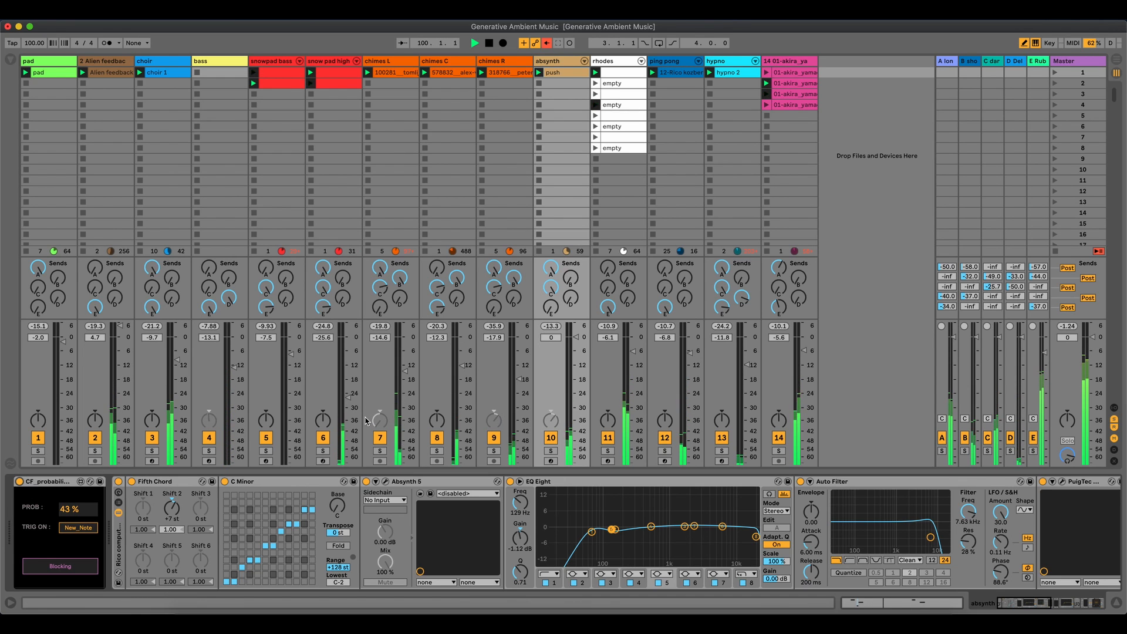
Step: Inspect the device chains of the snow pad high and snowpad bass tracks
click(336, 68)
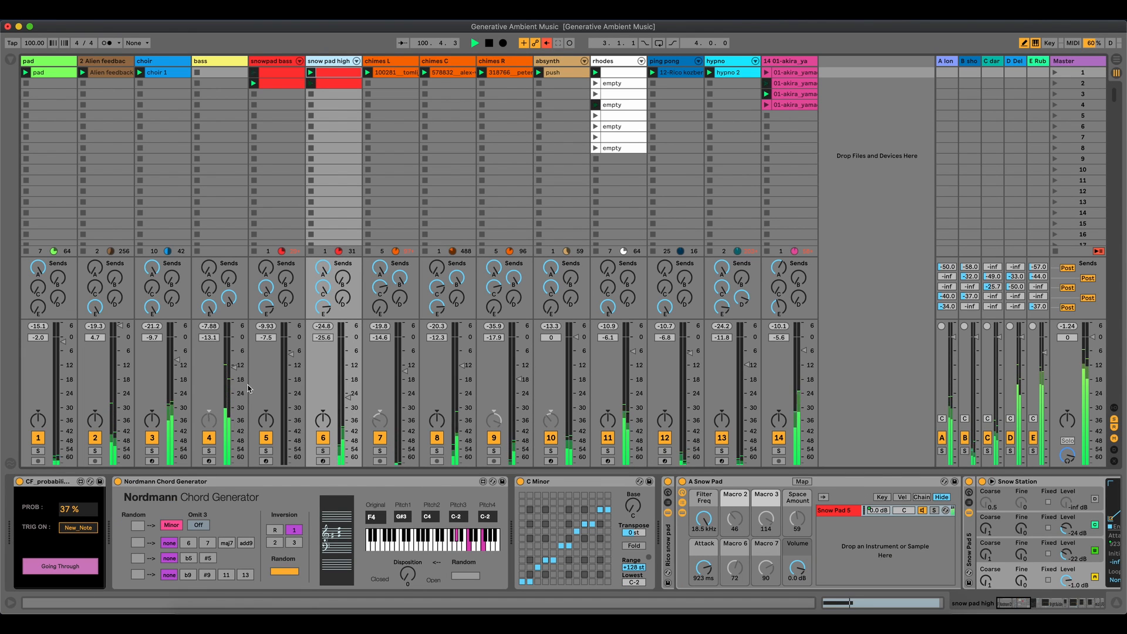
click(288, 61)
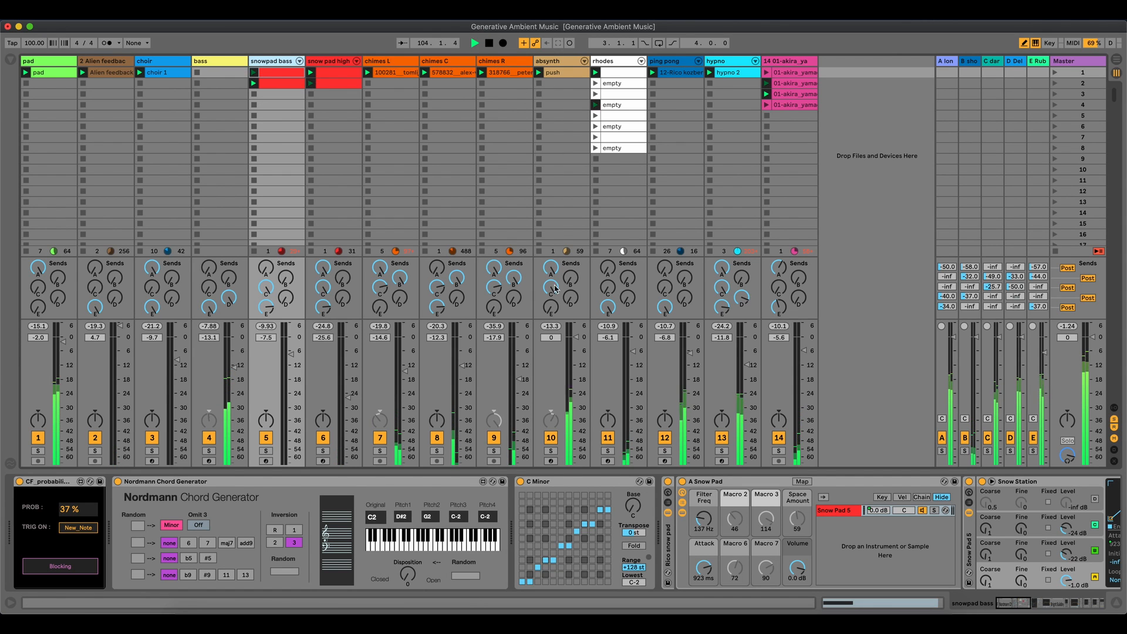
Step: Lower the absynth track volume to -0.6 dB and track 14's volume to -6.4 dB
click(573, 286)
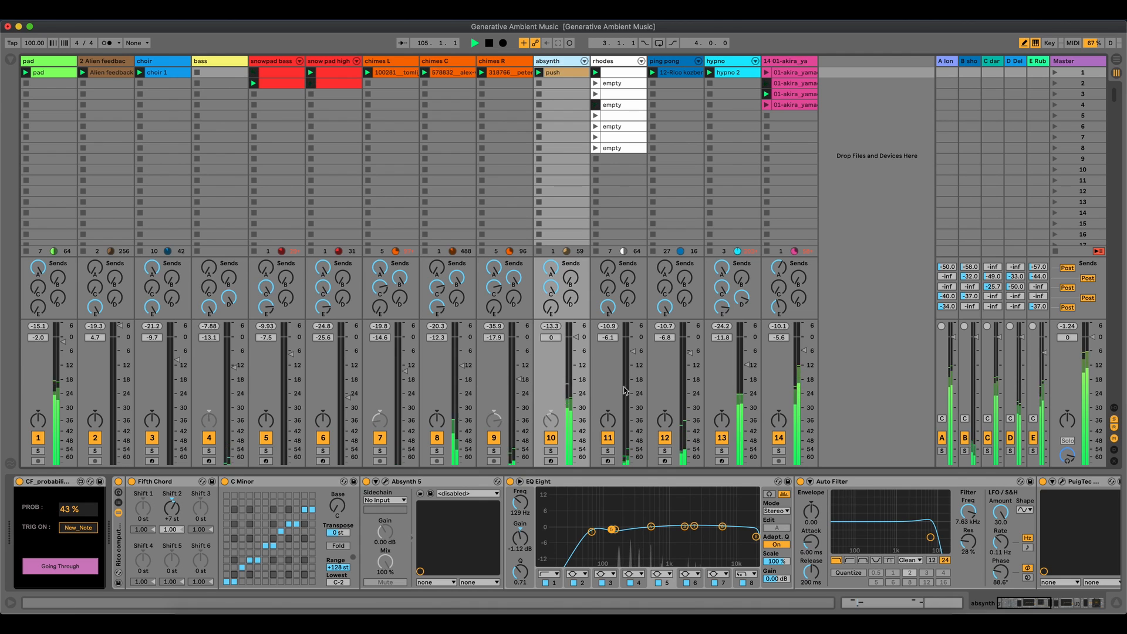
drag(578, 337, 578, 339)
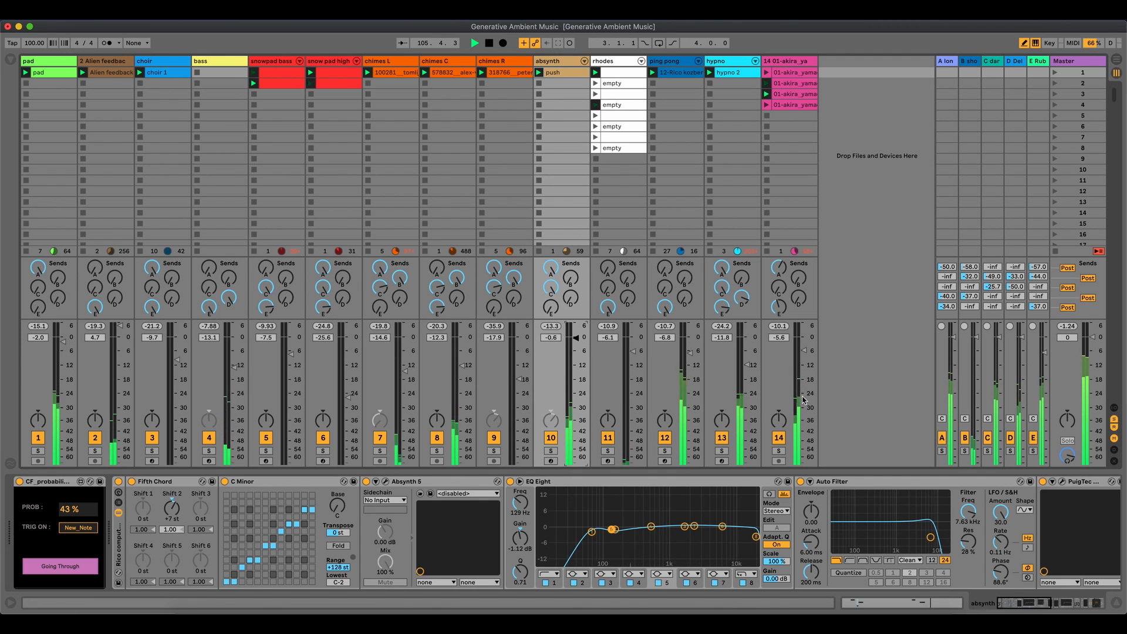
drag(804, 351, 803, 351)
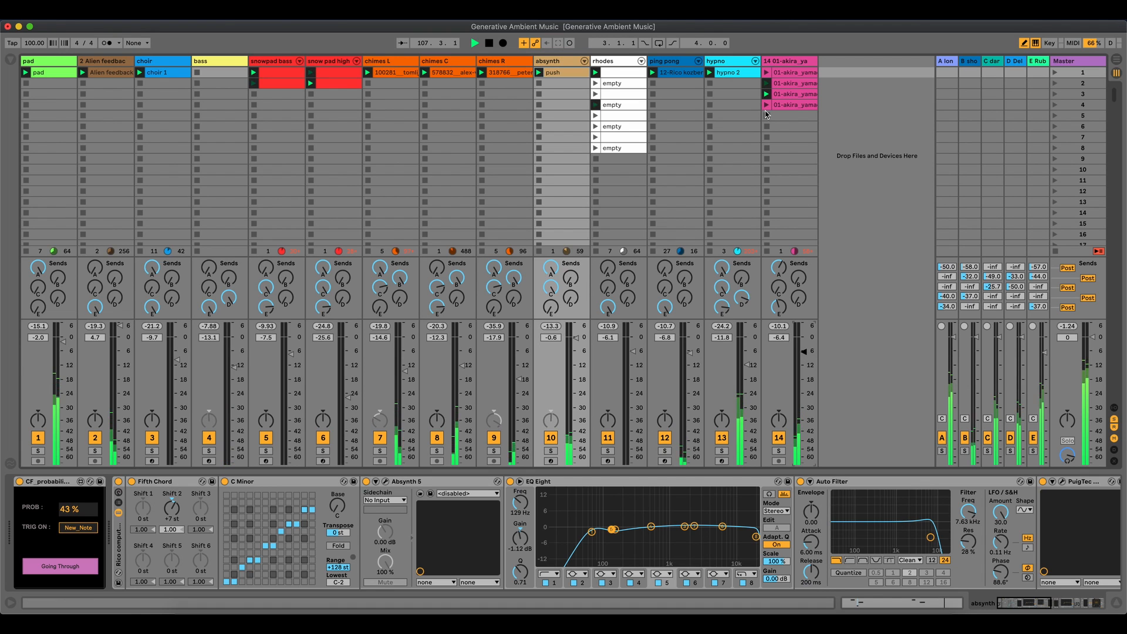
Step: Arm the hypno track and audition it with its note-probability device bypassed, switching the device back on
click(735, 66)
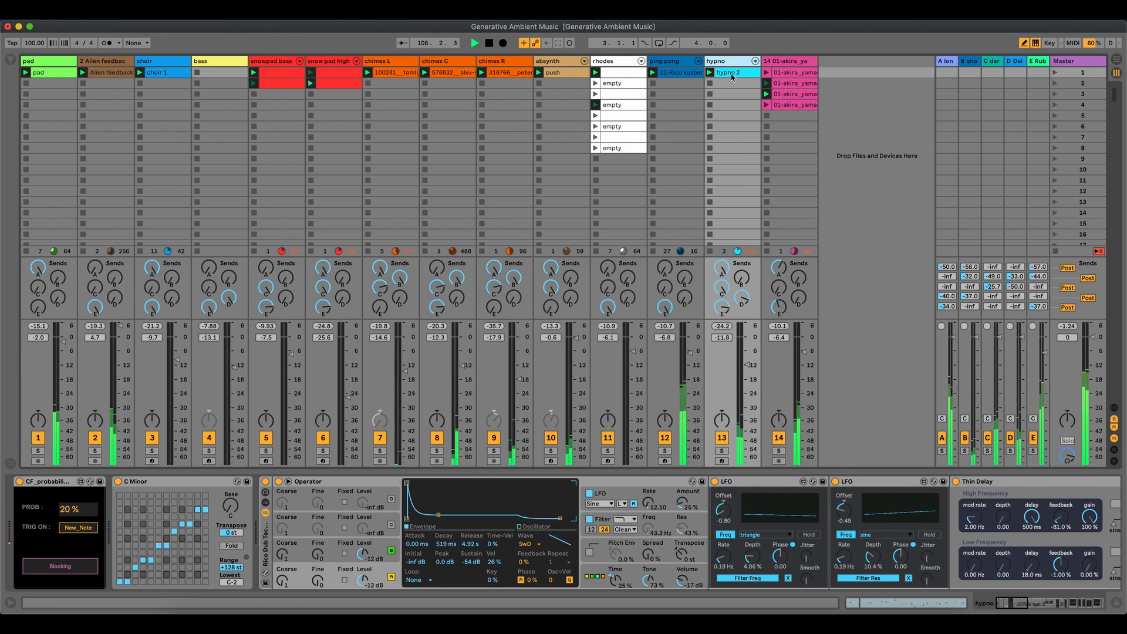
click(721, 461)
click(20, 481)
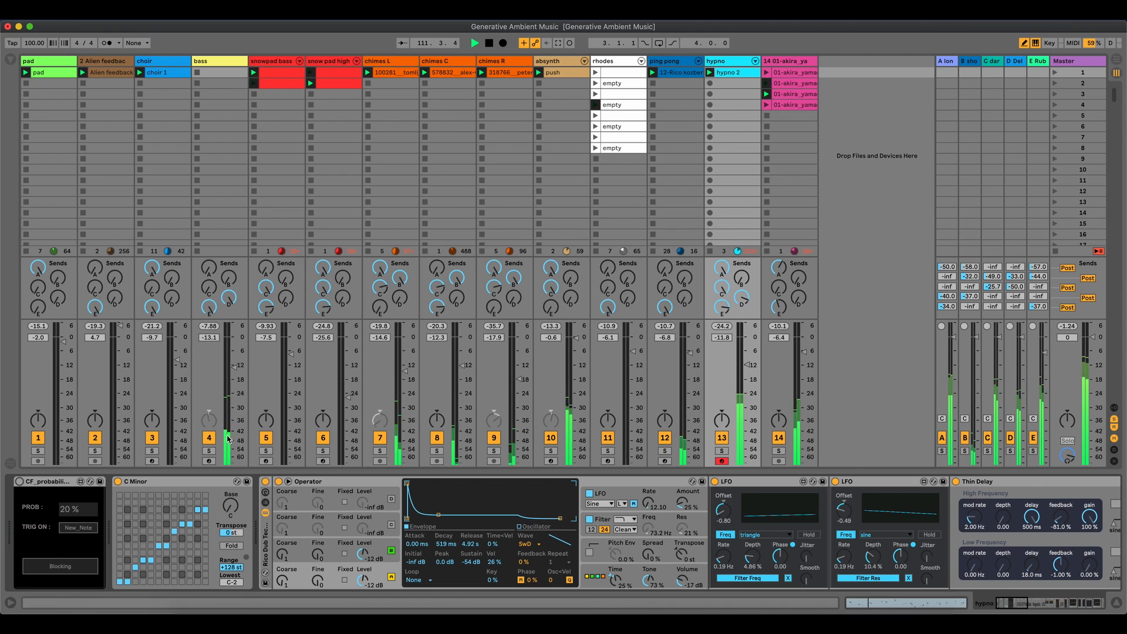
click(21, 482)
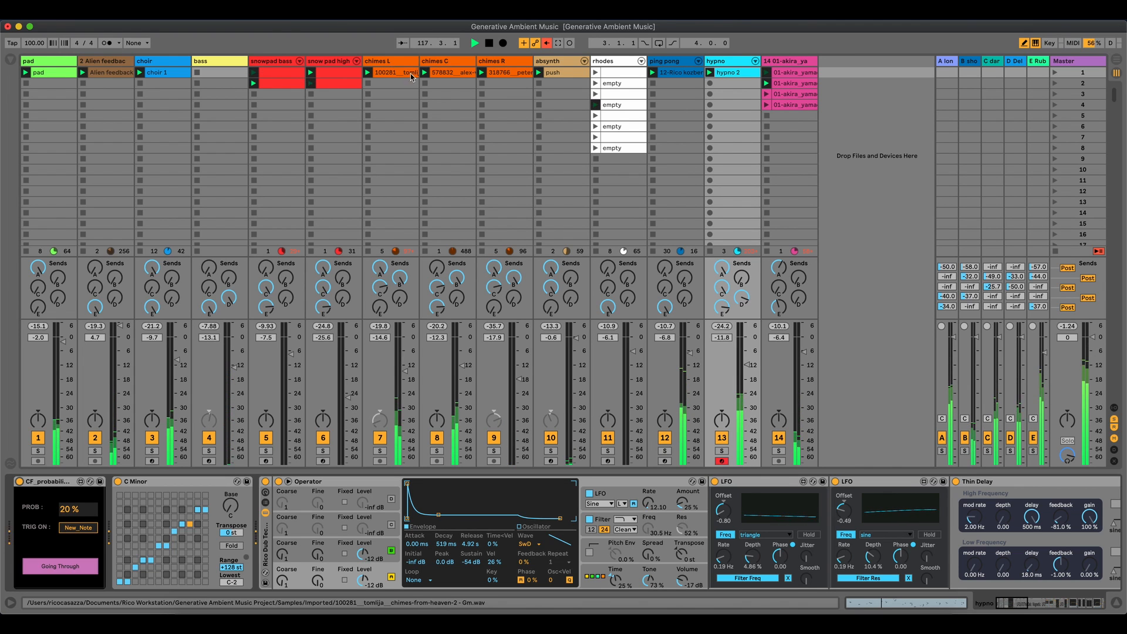
Step: Re-enable the overridden automation and lower the note probability to 38 % on the absynth track and 30 % on the choir track
click(546, 44)
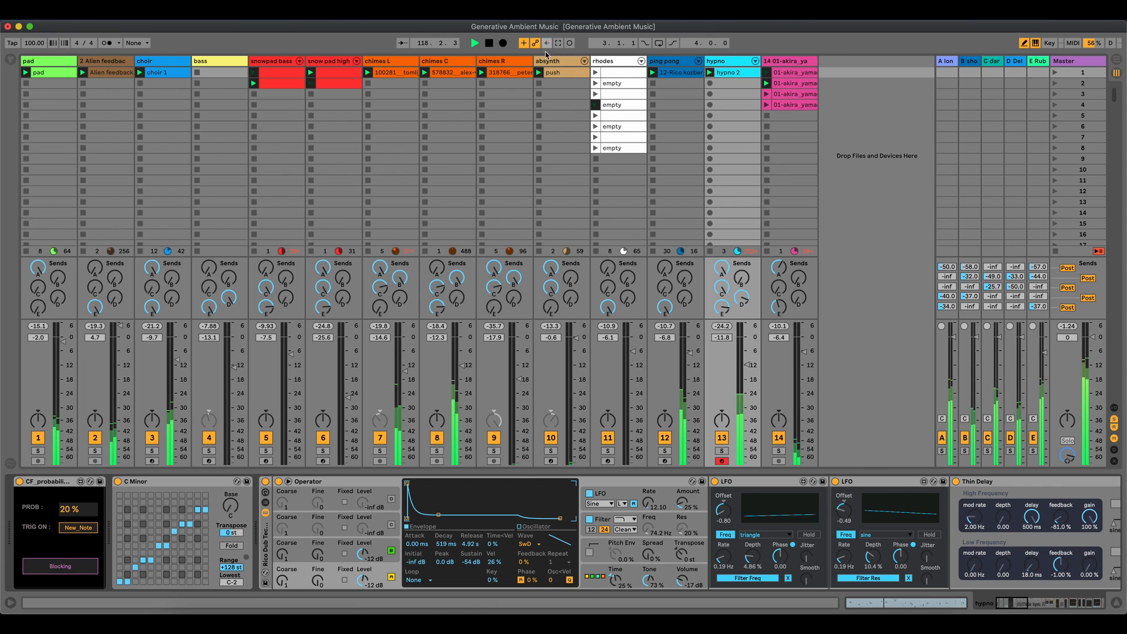
click(552, 61)
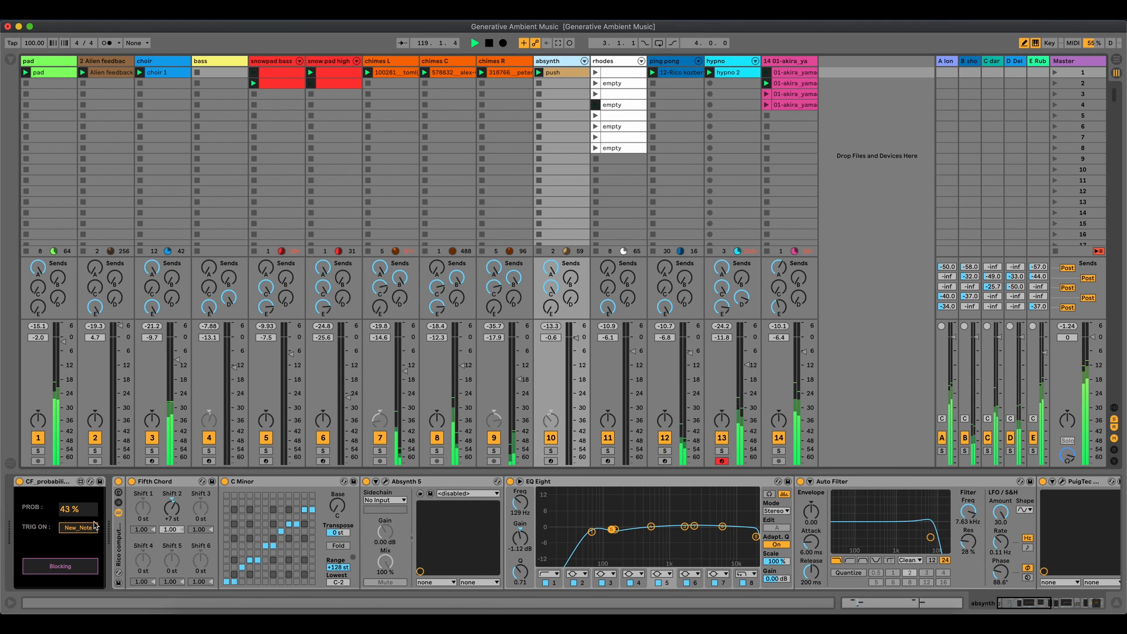
drag(81, 511, 81, 514)
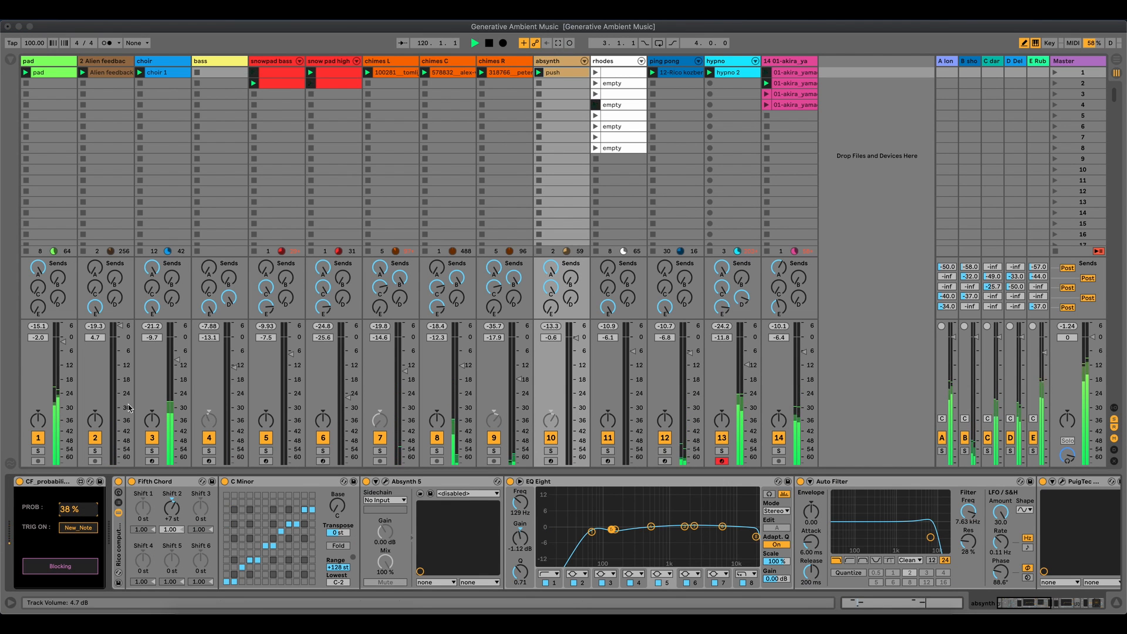
click(152, 61)
drag(72, 523, 73, 531)
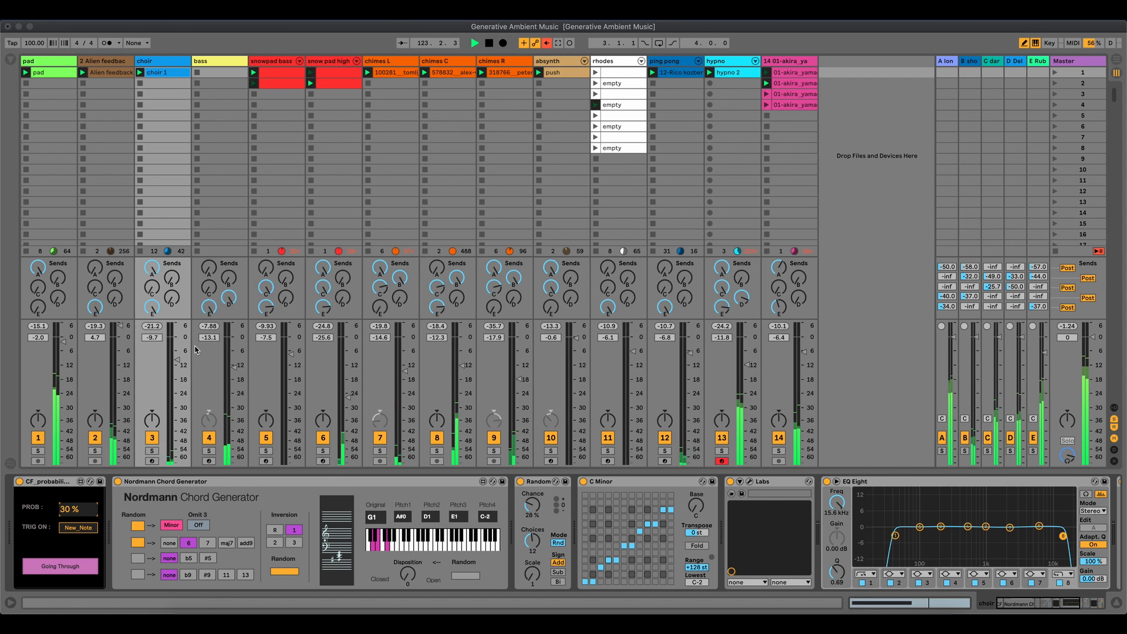
Step: Lower the hypno volume to -14.8 dB and the Alien feedback volume to 2.0 dB, and show the master track's devices
drag(747, 368, 747, 372)
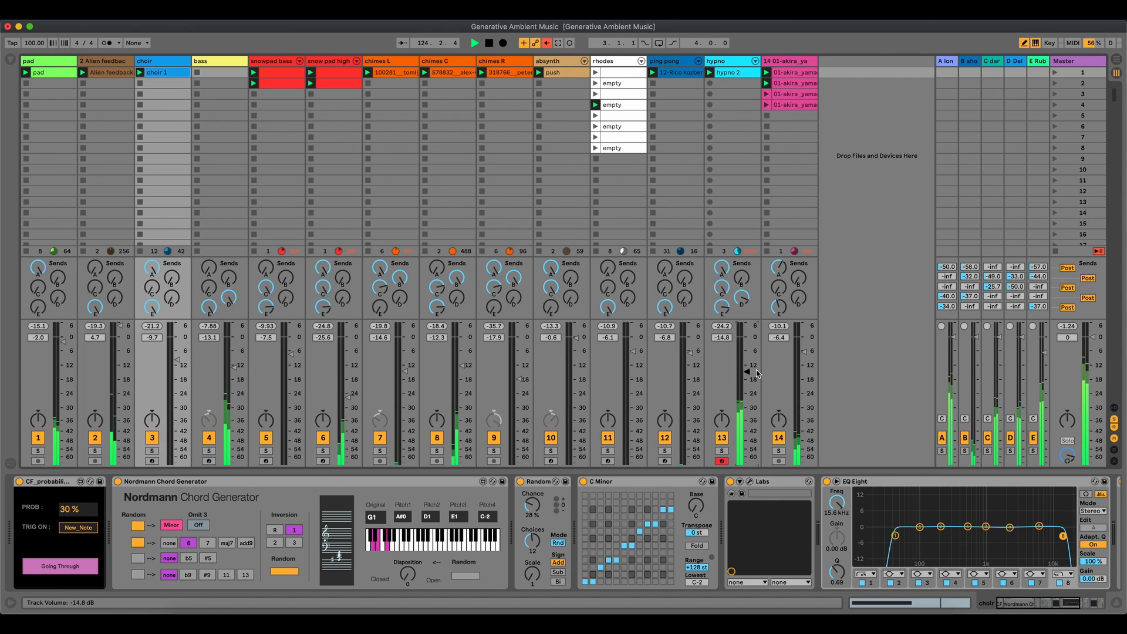
click(725, 64)
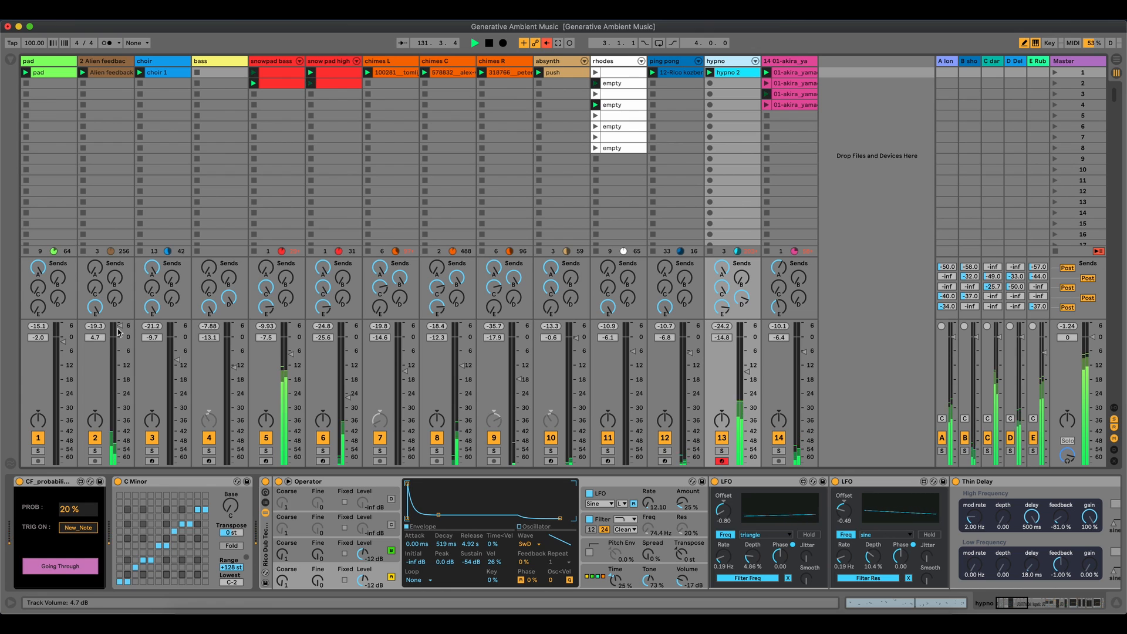
drag(118, 330, 117, 332)
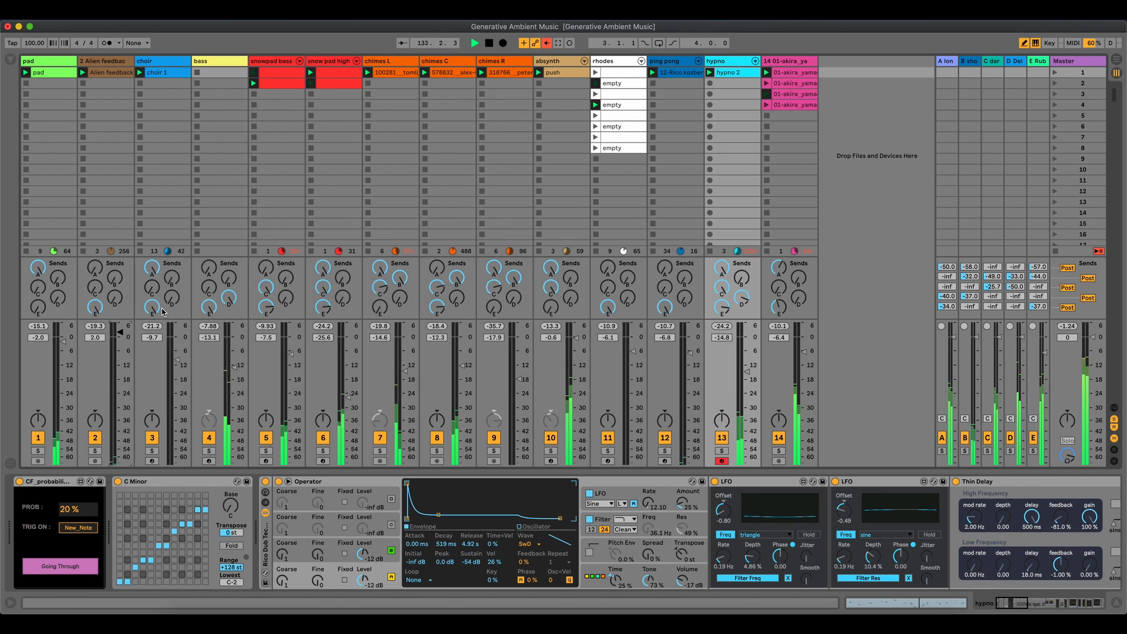
click(1078, 61)
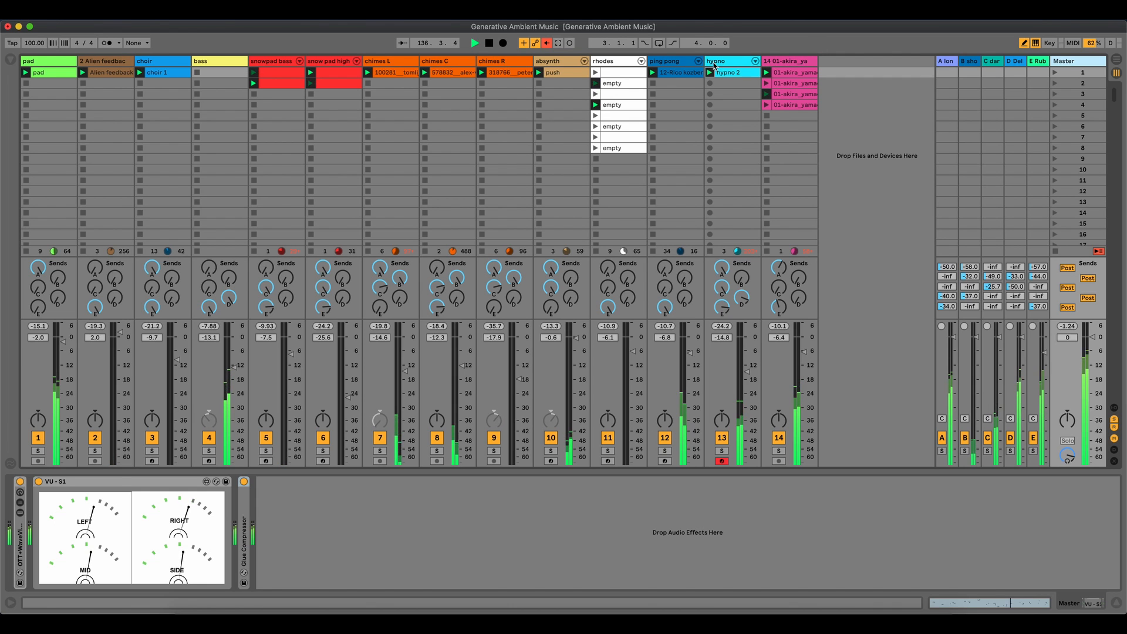
Step: Arm the absynth track with its note-probability device bypassed, play it live from the computer keyboard, and disarm the track
click(561, 61)
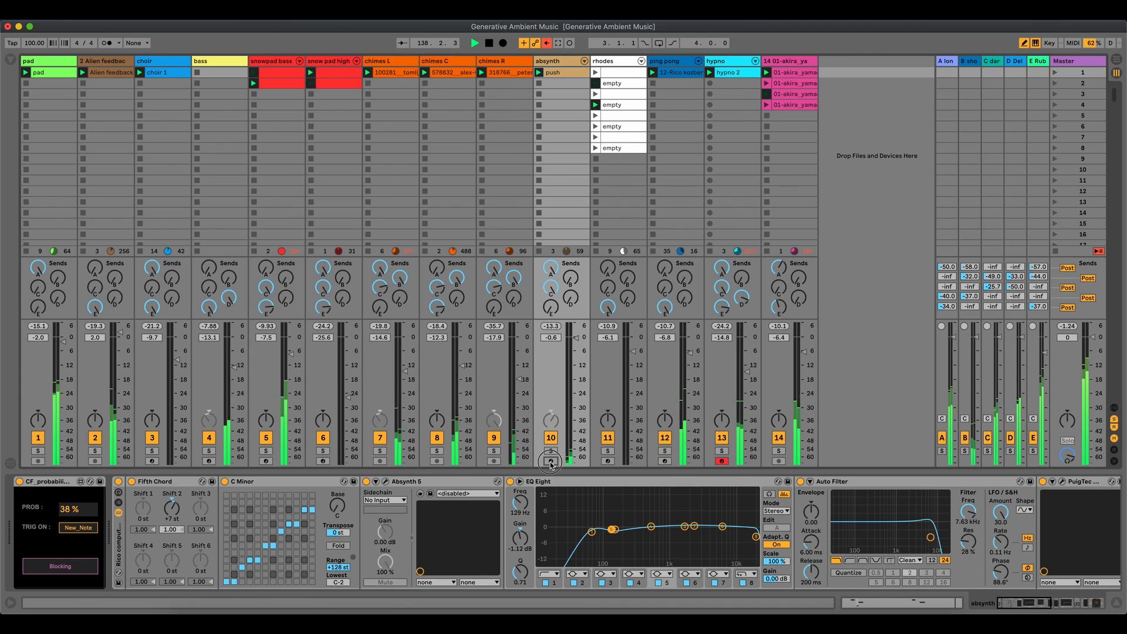
click(19, 481)
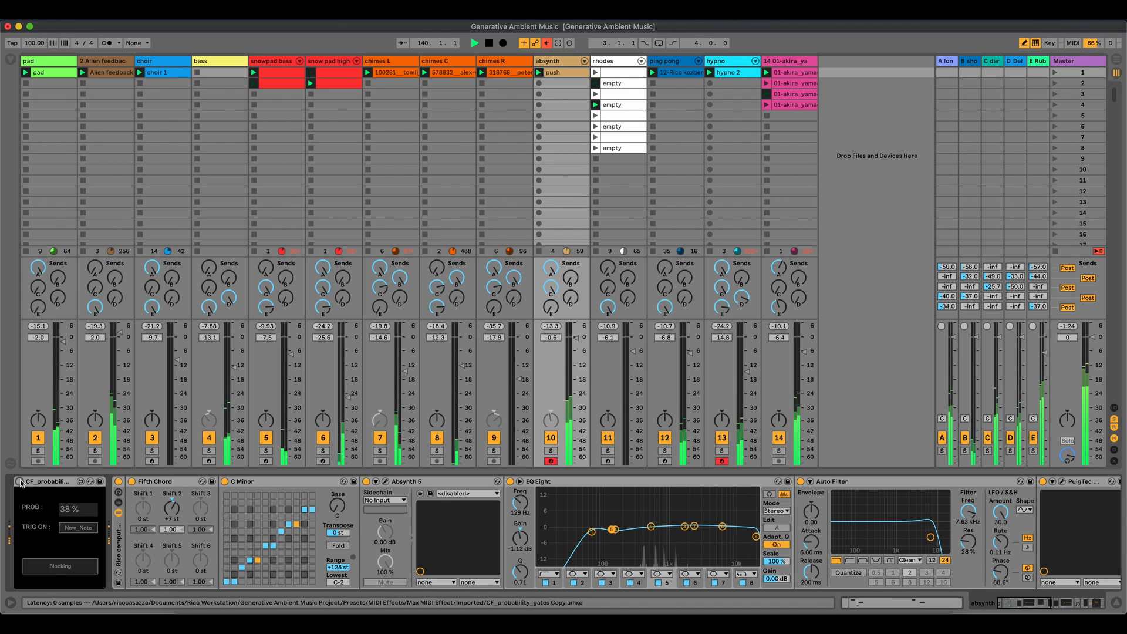
key(x)
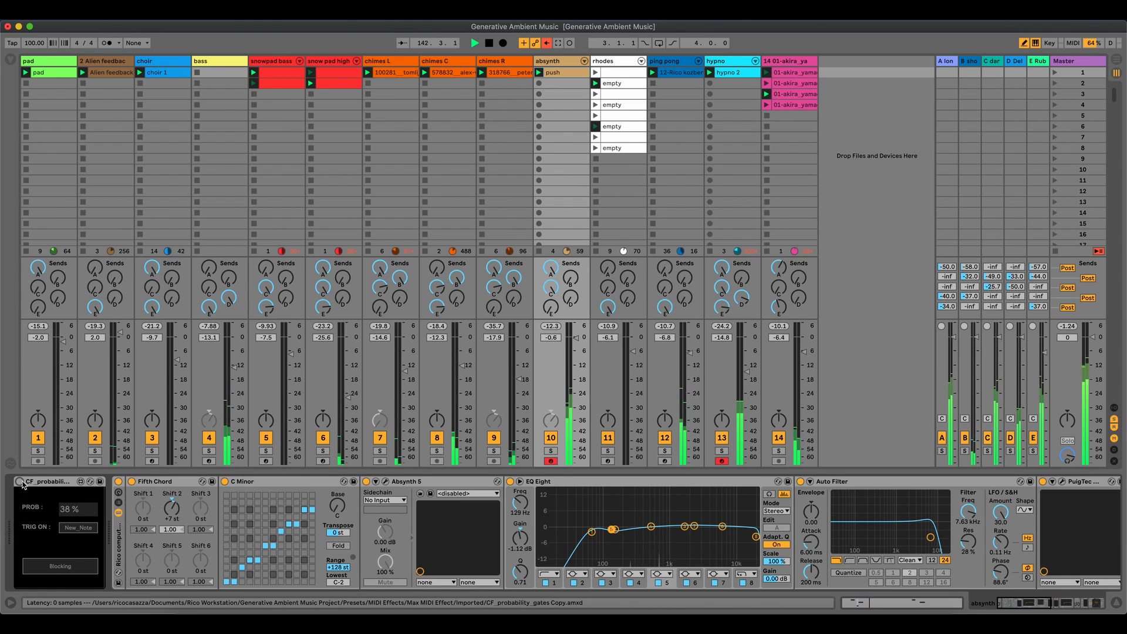
key(z)
key(z)
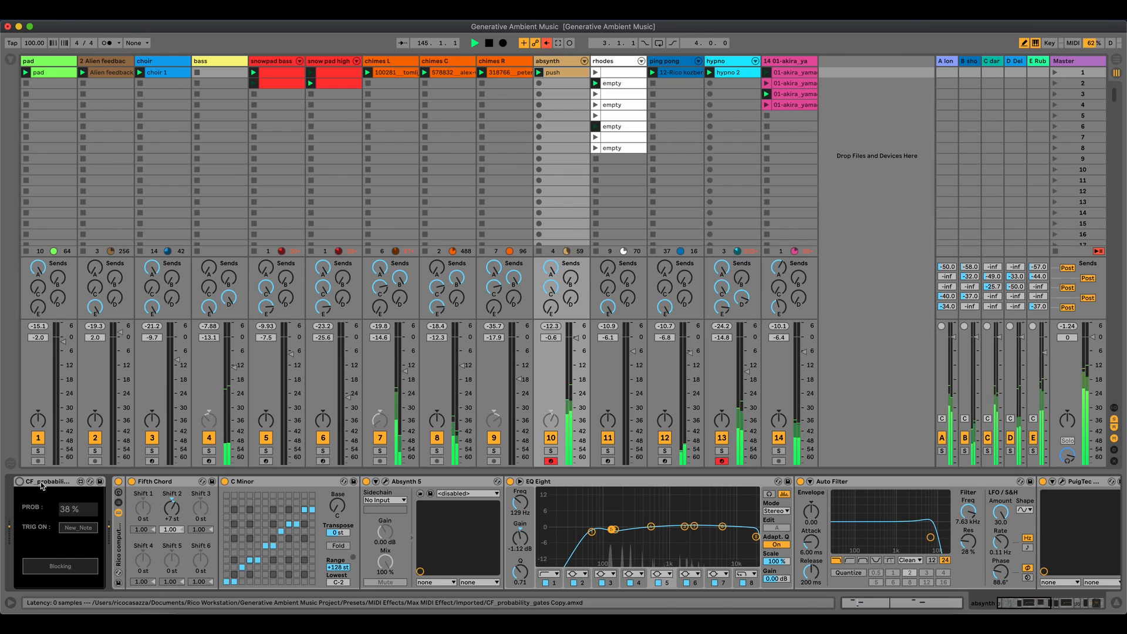
click(551, 461)
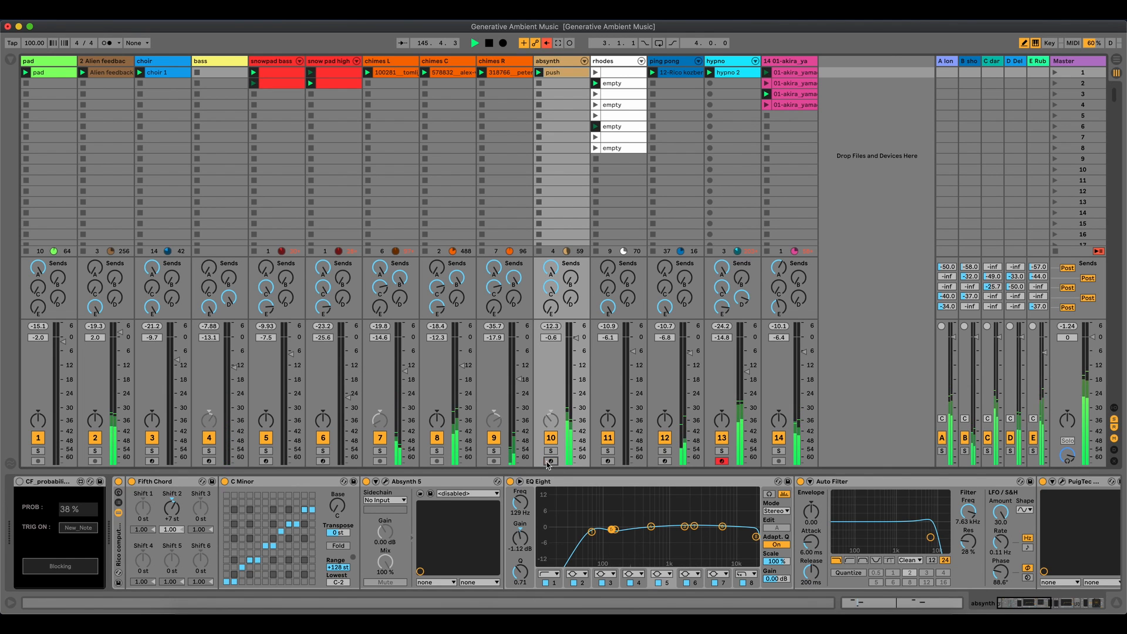
Step: Set the bass track's note probability to 17 % and its volume to -14.2 dB
click(215, 97)
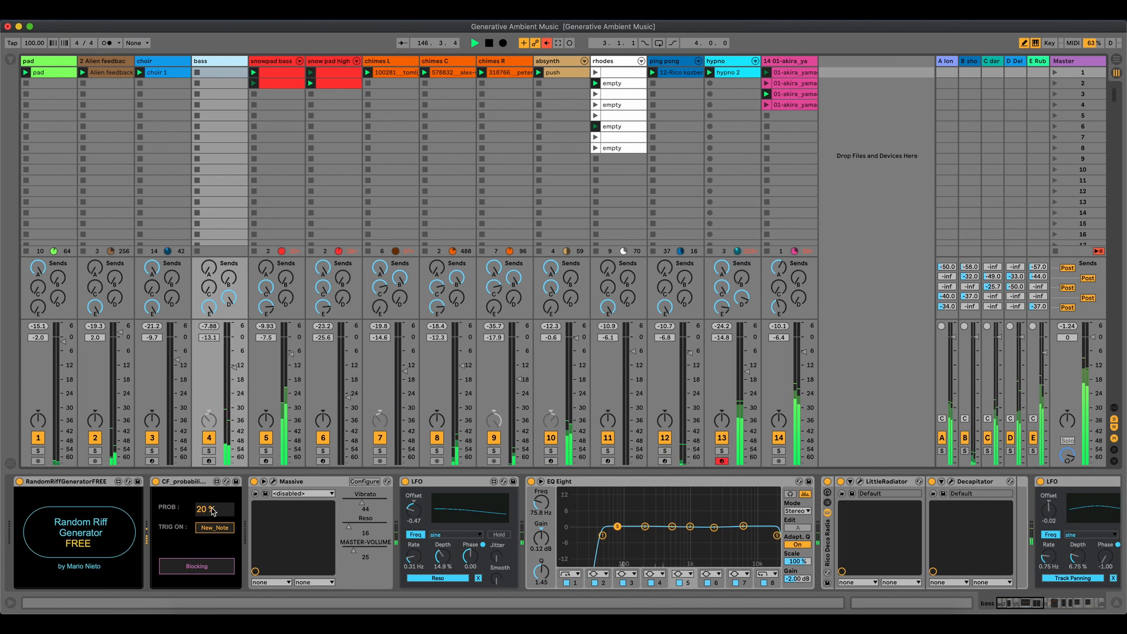
drag(212, 506, 213, 513)
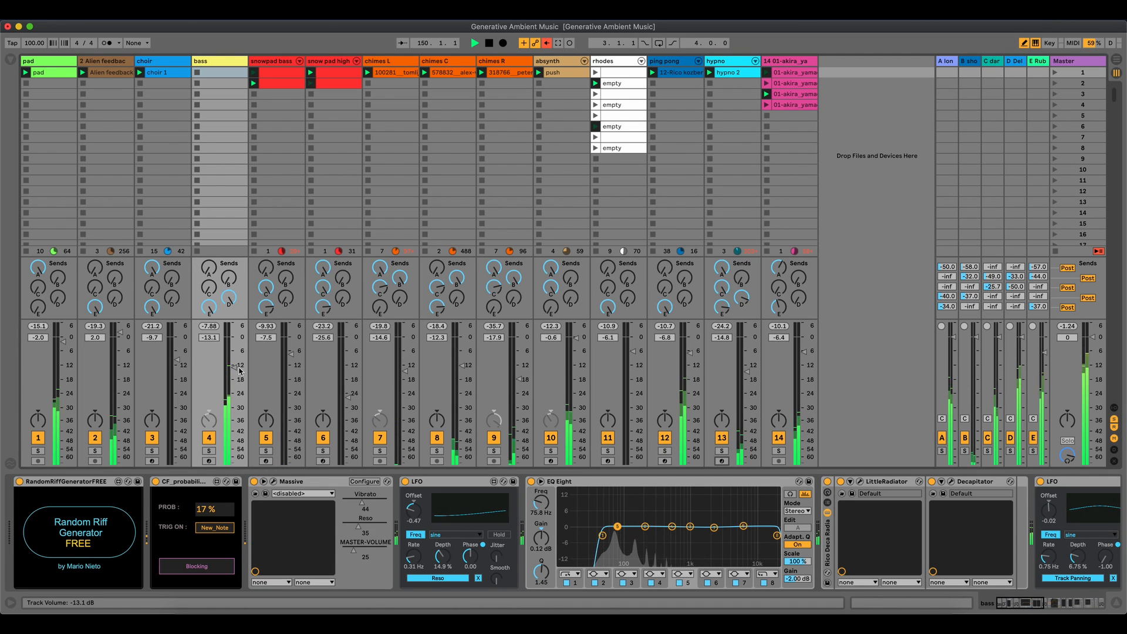
drag(234, 367, 233, 369)
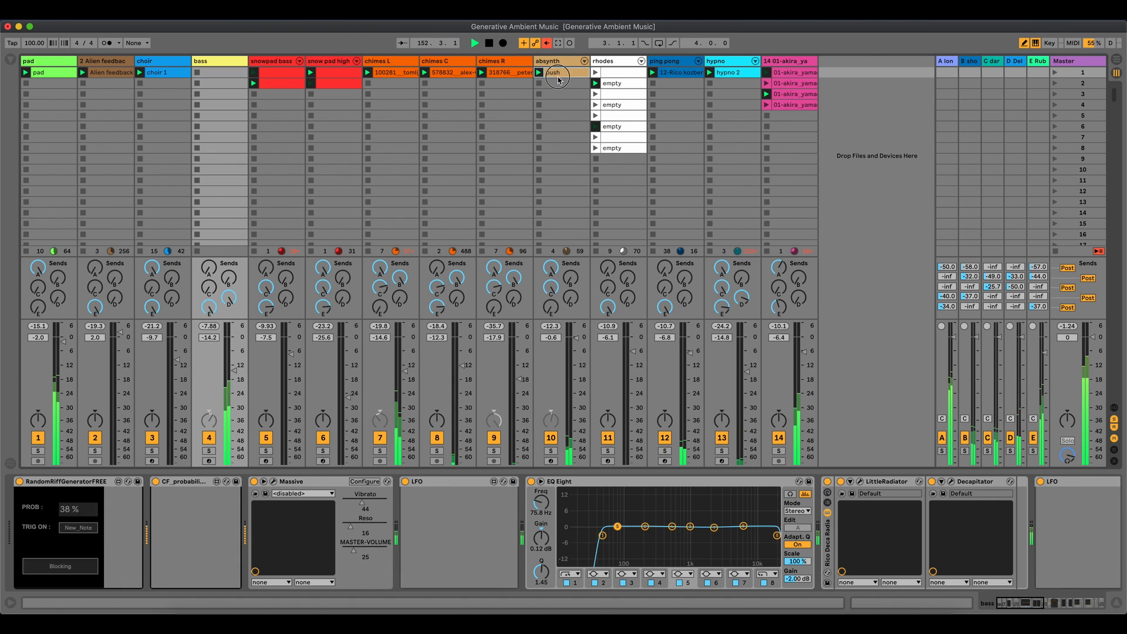
Step: Briefly arm and disarm the absynth track, return to its device chain and lower its volume to -1.6 dB
click(550, 460)
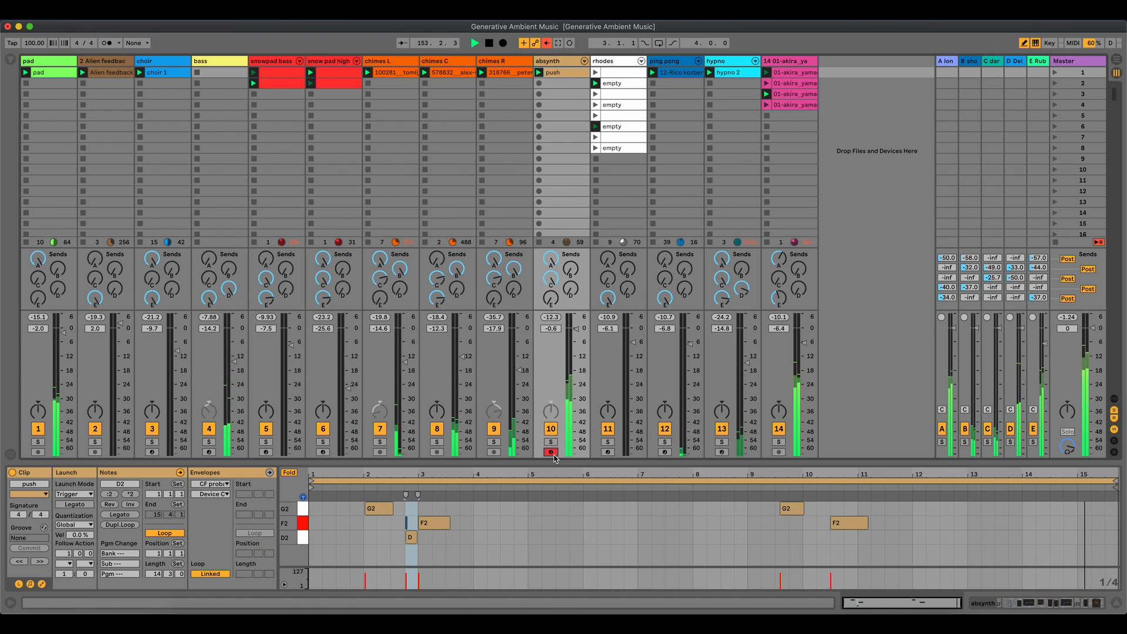
click(553, 455)
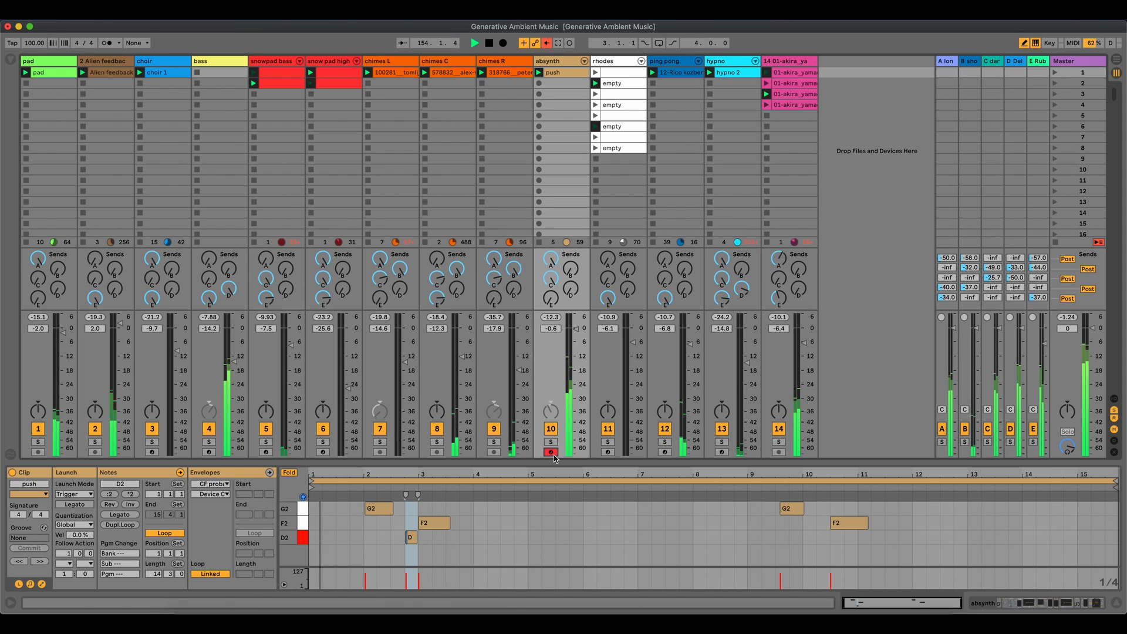
double_click(564, 61)
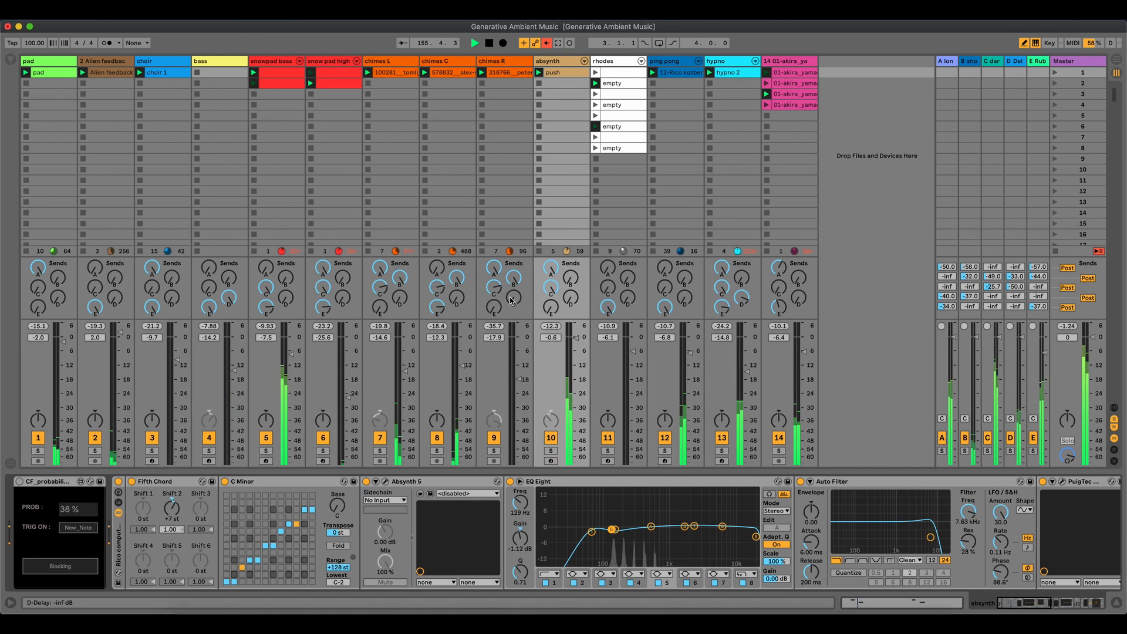
drag(573, 348, 574, 350)
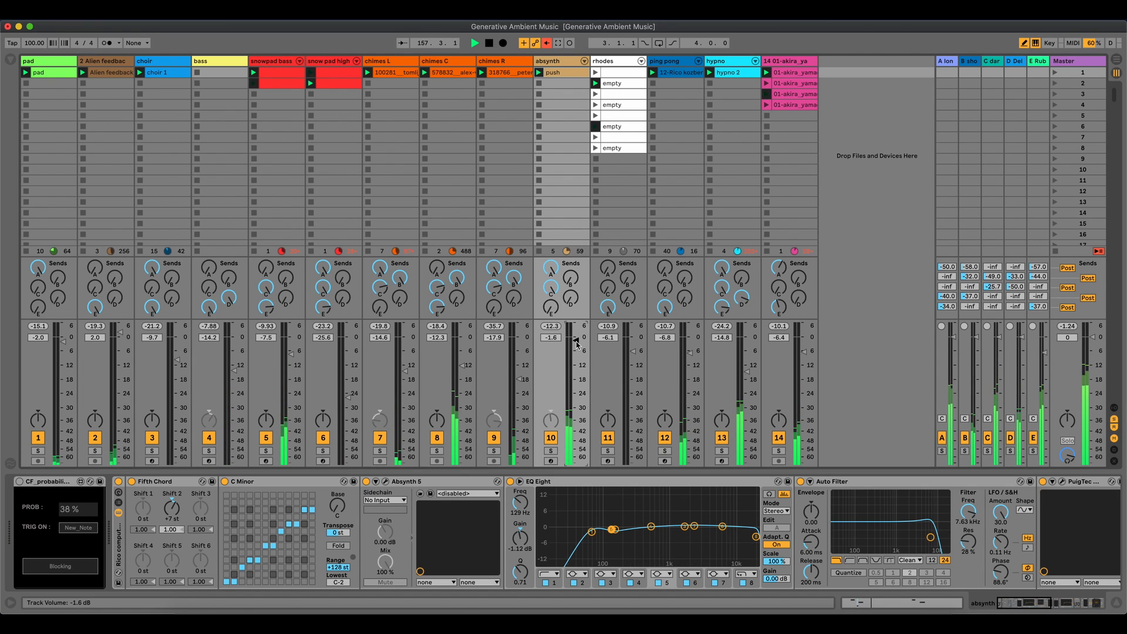
Step: Bypass and re-enable the ping pong track's note-probability device, and lower the track volume to -8.7 dB
click(675, 62)
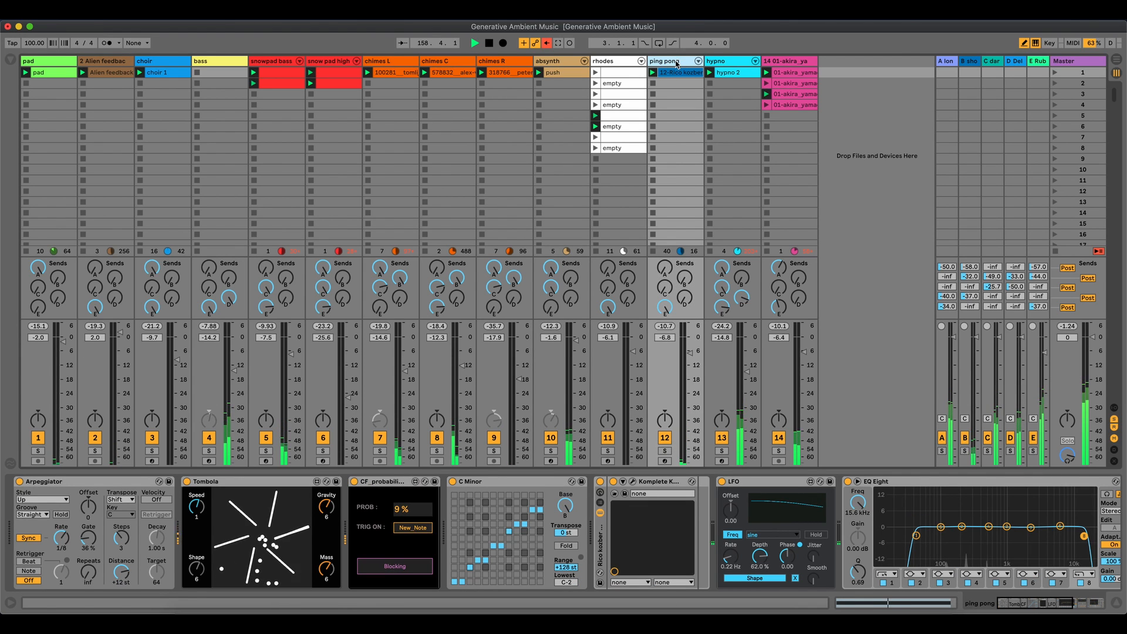
click(355, 482)
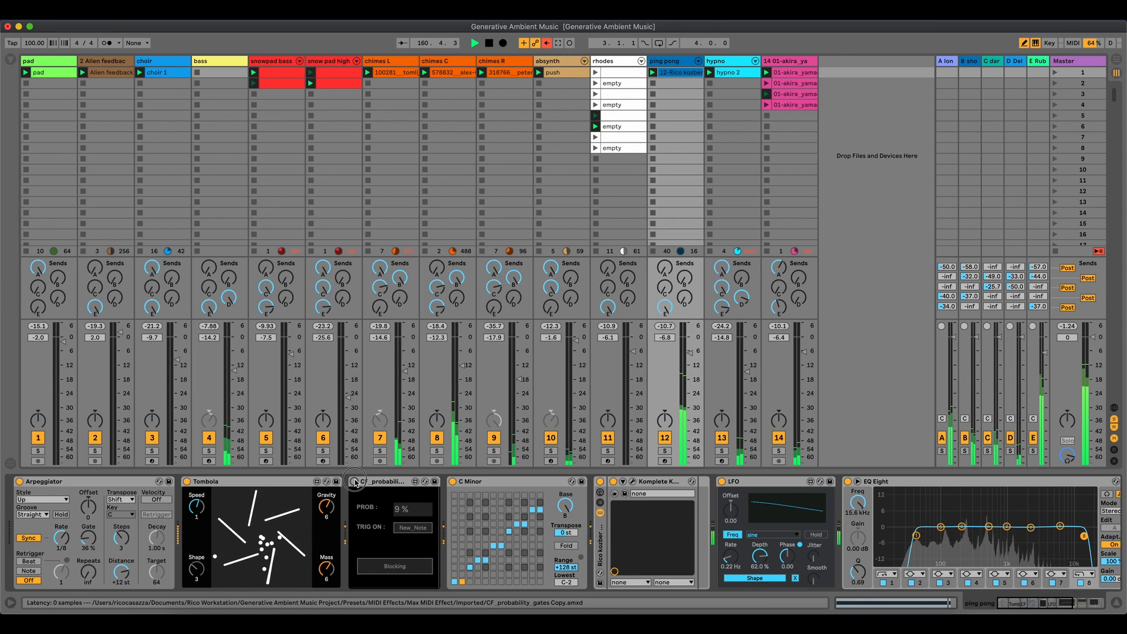
click(354, 481)
drag(691, 354, 691, 361)
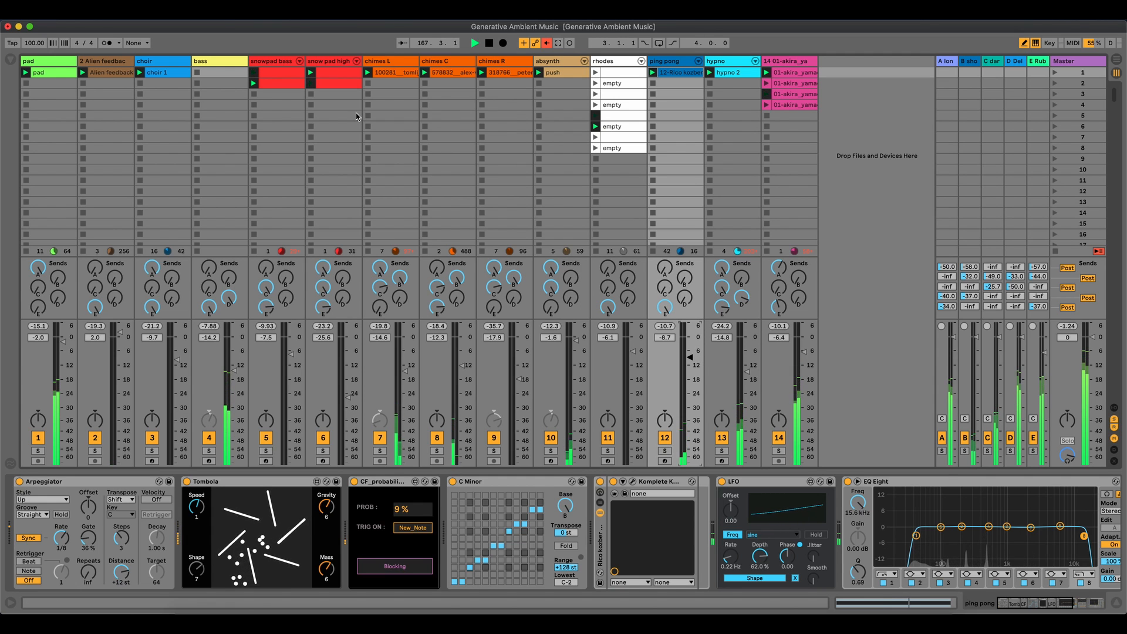
Step: Examine the sample clips on the chimes L, chimes C and chimes R tracks
click(406, 61)
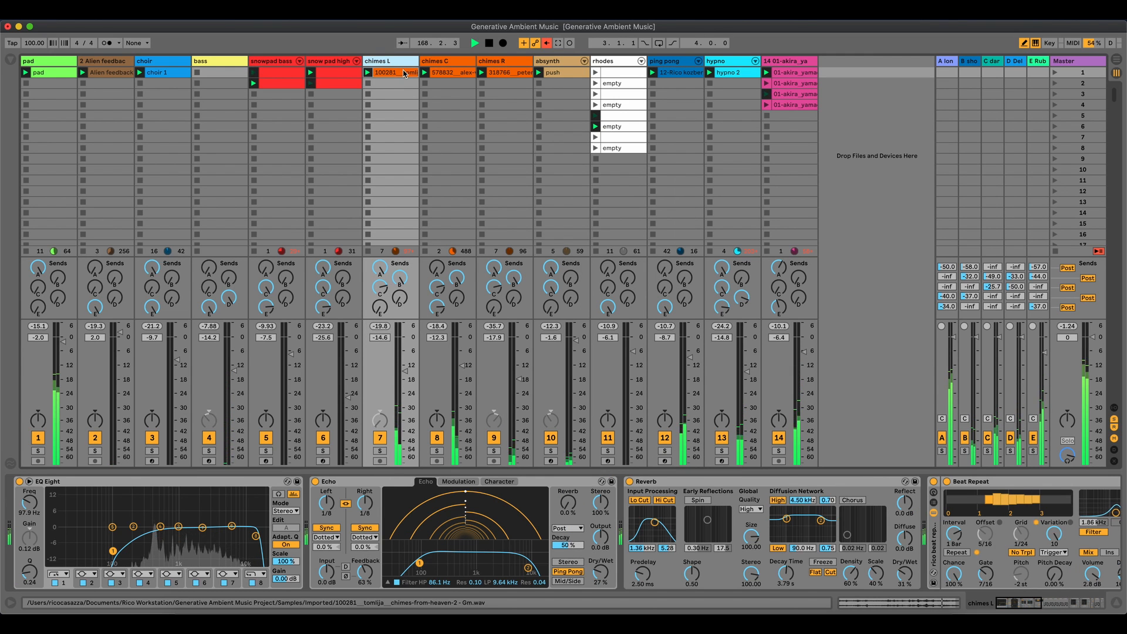
click(404, 72)
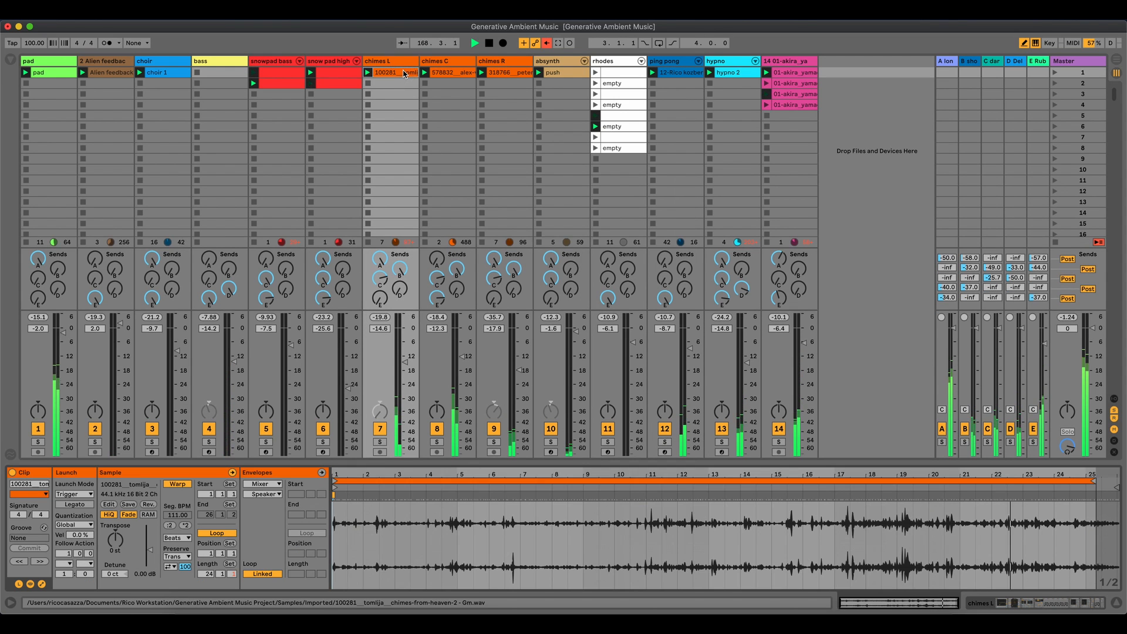
click(449, 73)
click(514, 78)
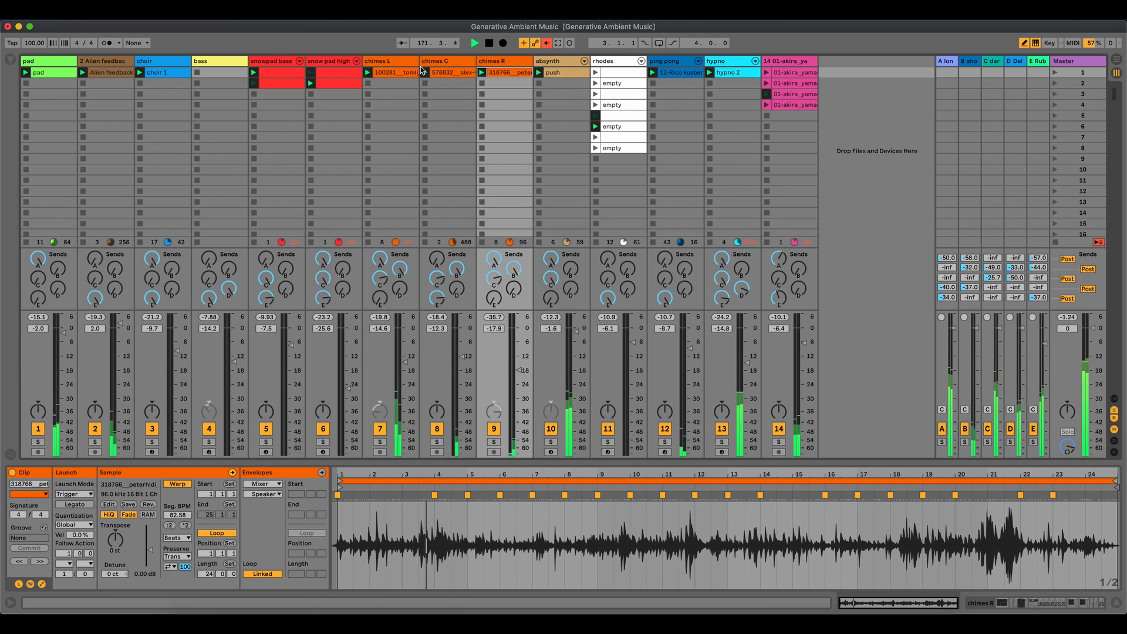
Step: Open the Alien feedback clip and display its clip volume envelope
click(107, 63)
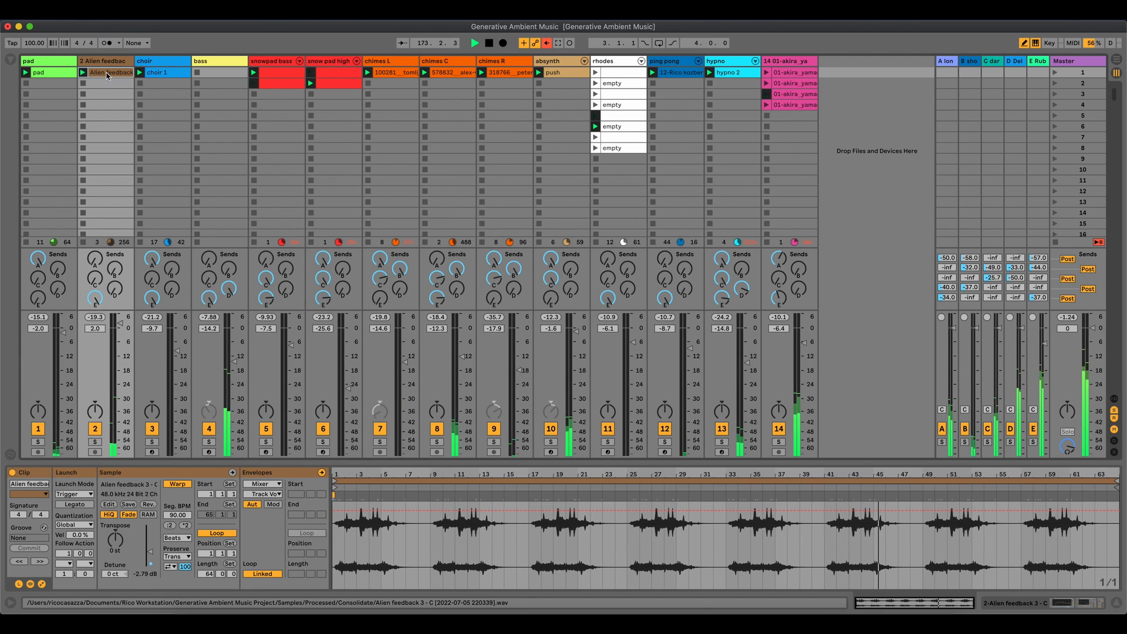
click(267, 493)
click(276, 475)
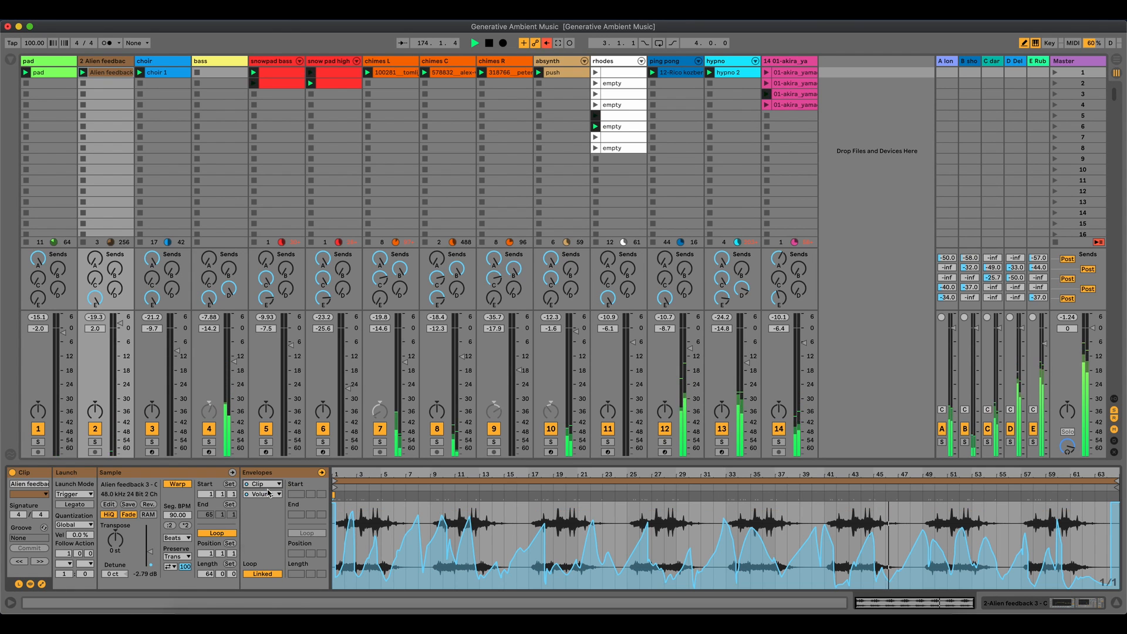